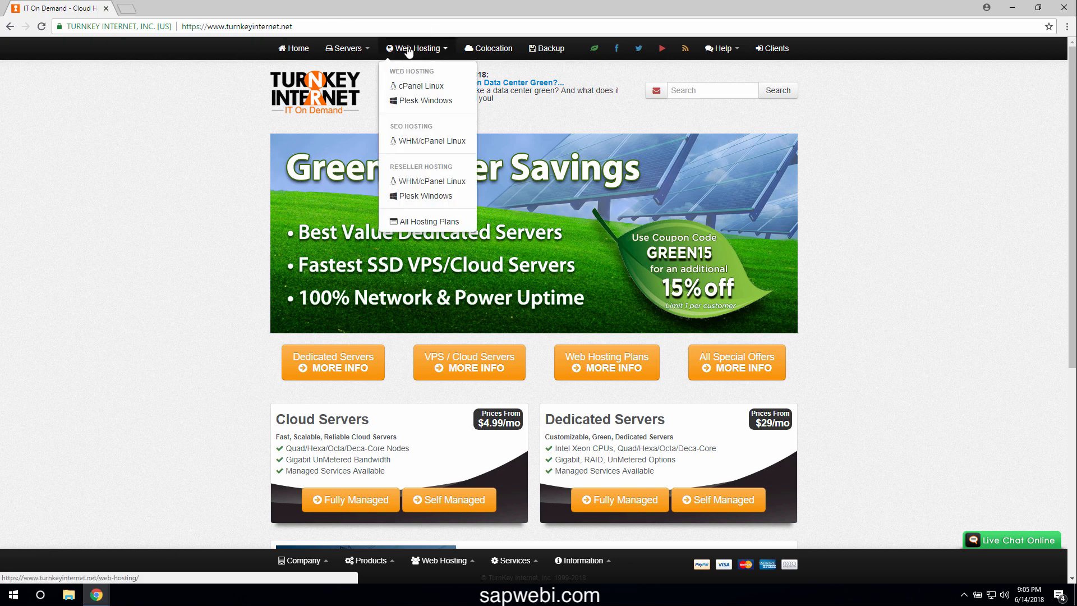
Go to the Cloud/VPS Servers pricing page listing the Custom, T40, T80 and T120 plans
mouse_move(342, 49)
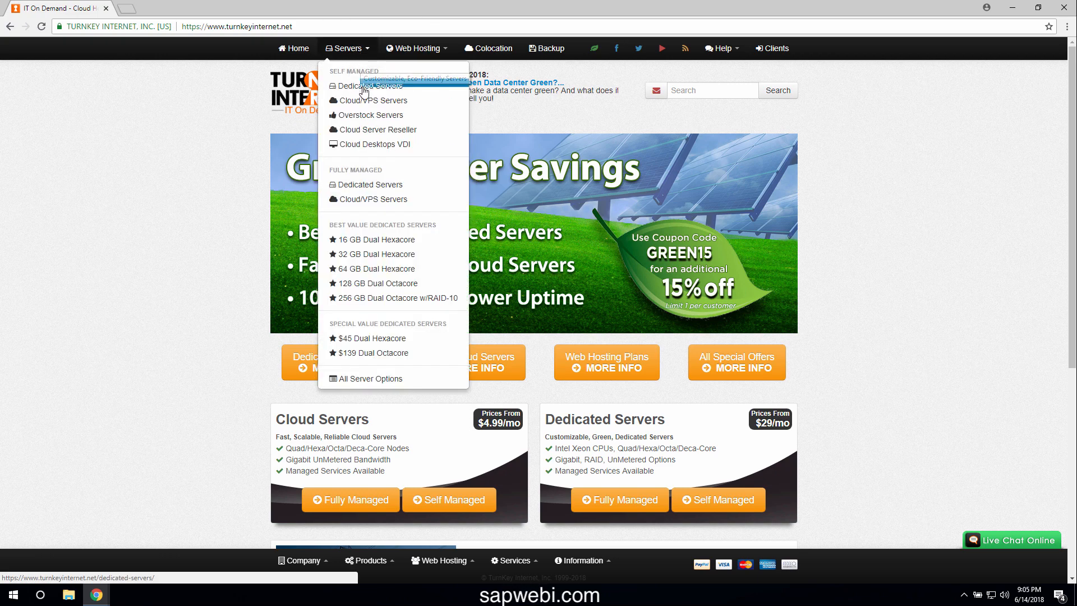
click(428, 105)
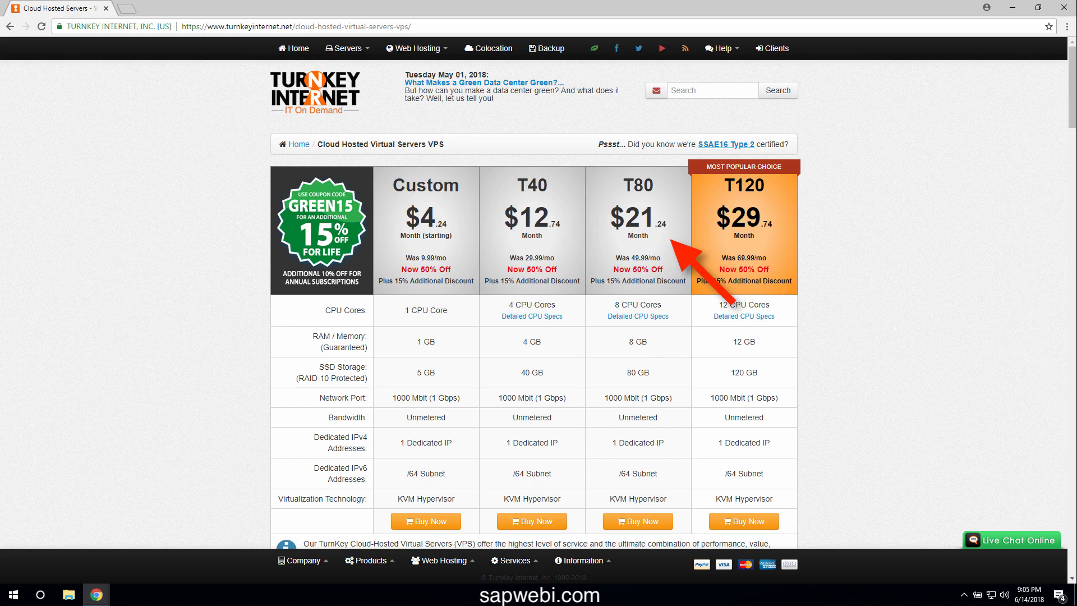
Start a T80 order with Windows Server 2016 Standard 64bit - Evaluation Edition and proceed to Review & Checkout
click(644, 522)
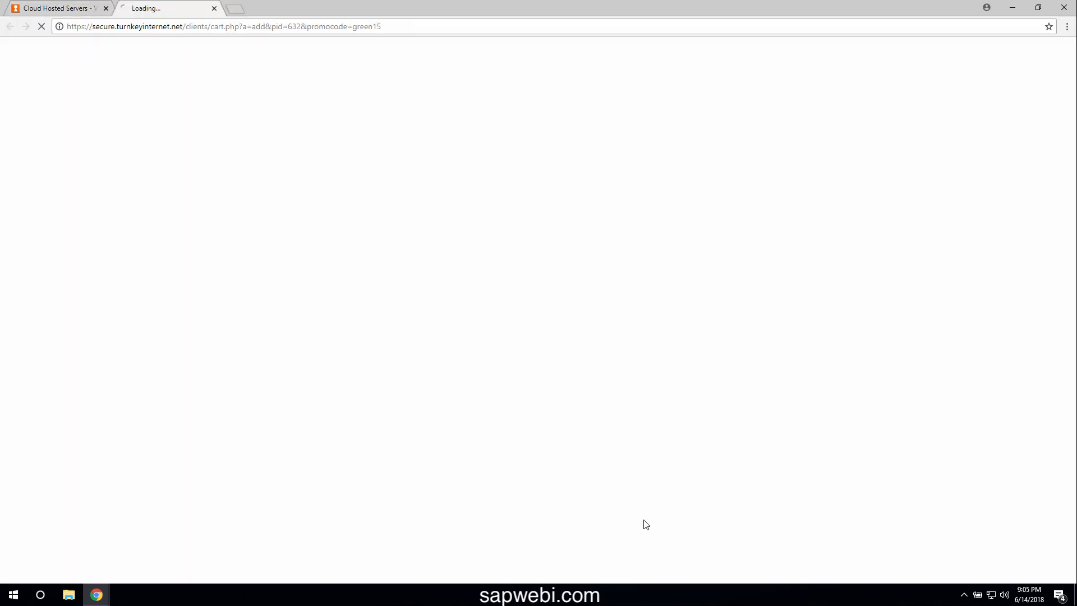
scroll(1071, 333, down, 1)
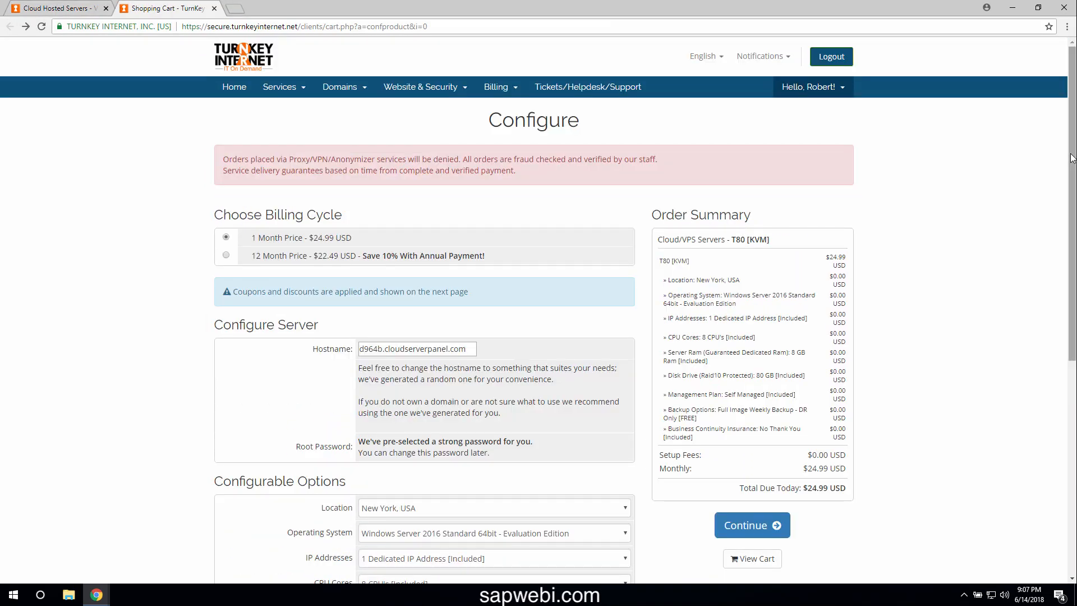
scroll(1061, 159, down, 1)
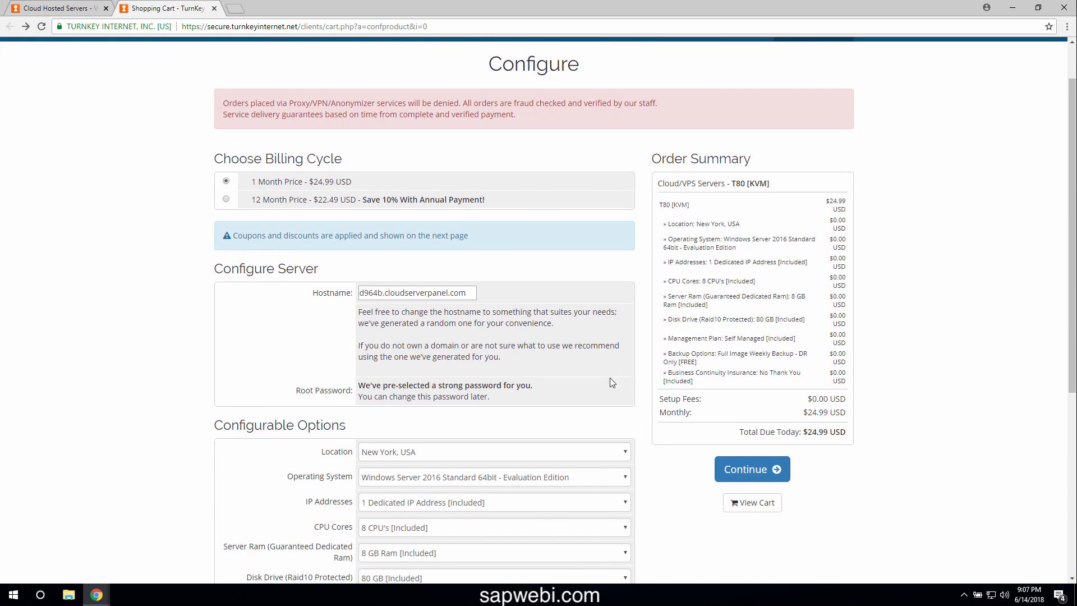
click(606, 477)
drag(630, 339, 628, 290)
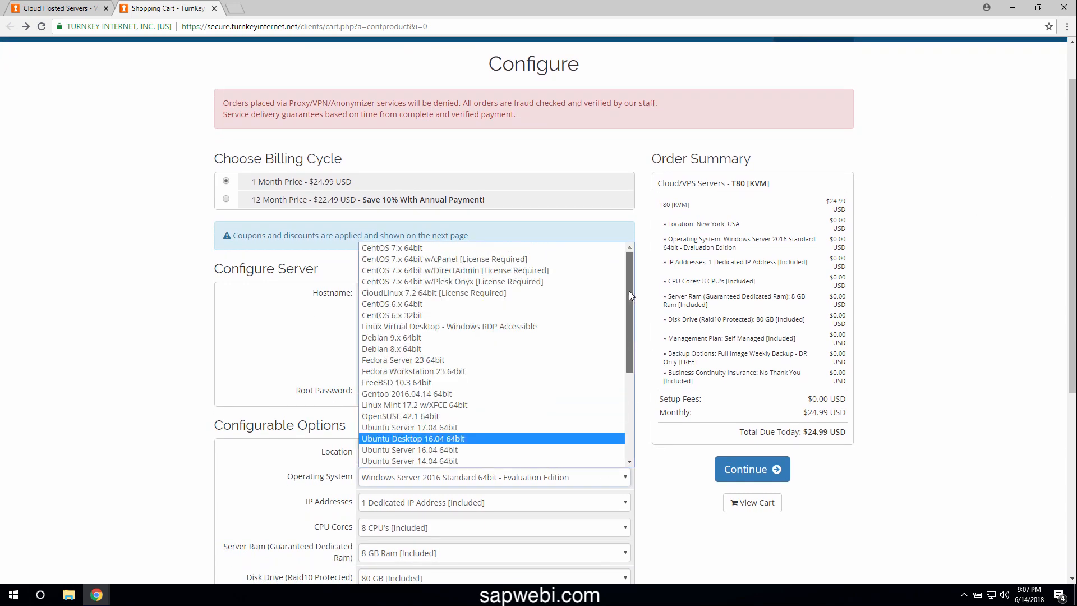
click(546, 240)
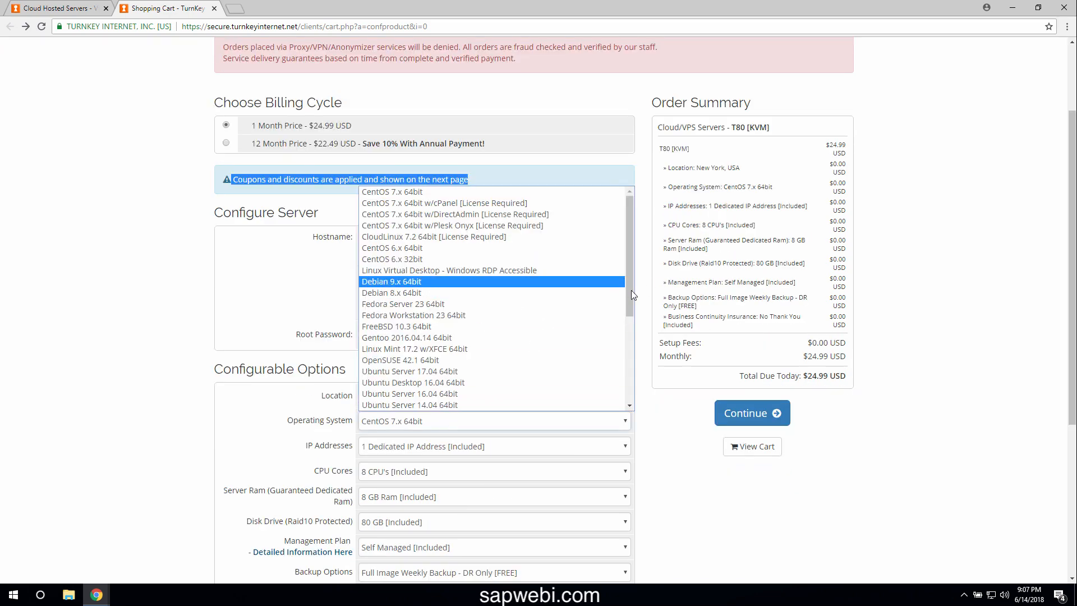
drag(630, 290, 630, 337)
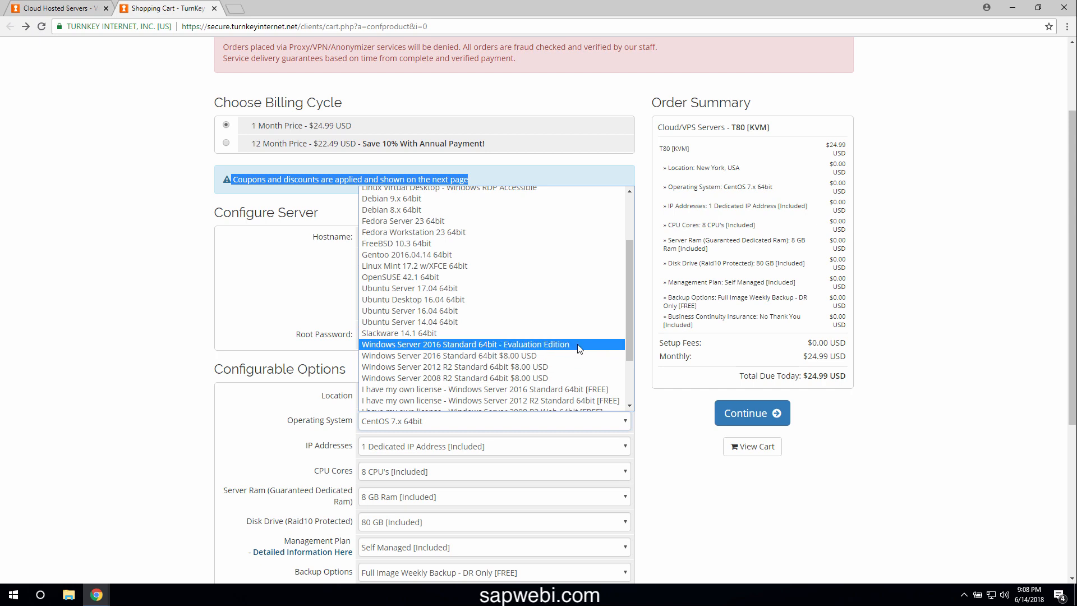
click(577, 344)
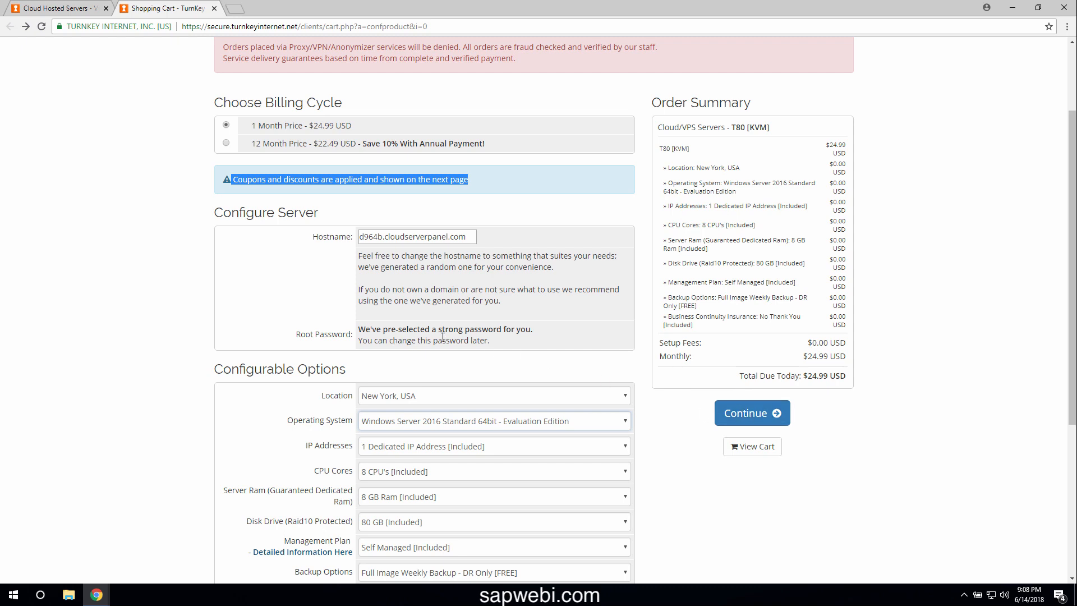
click(777, 415)
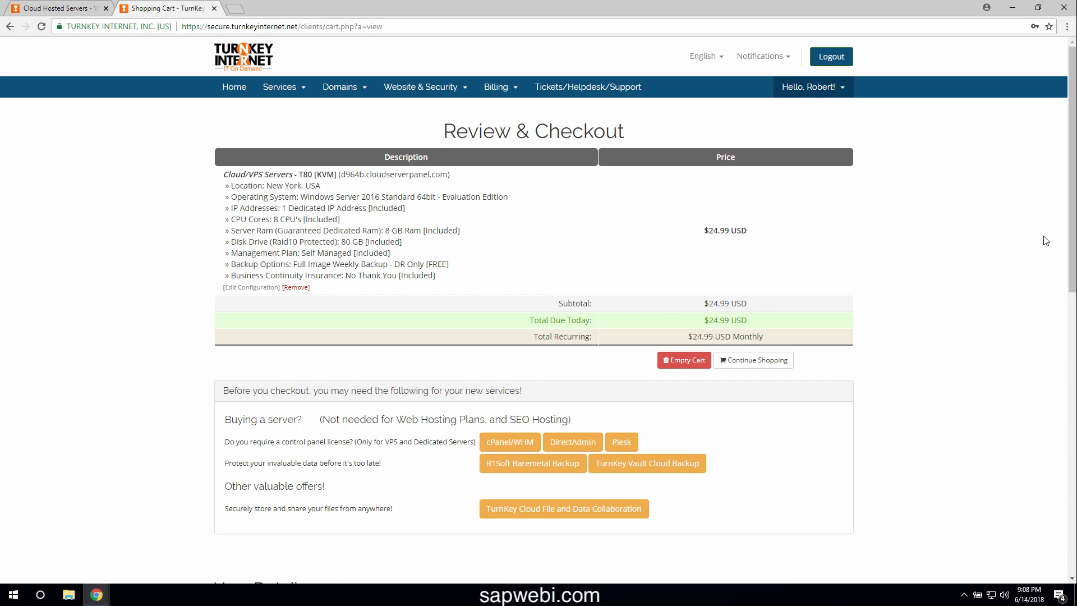
Enter the card security code, place the order, pass card authentication, and go to the Client Area
drag(1072, 237, 1072, 314)
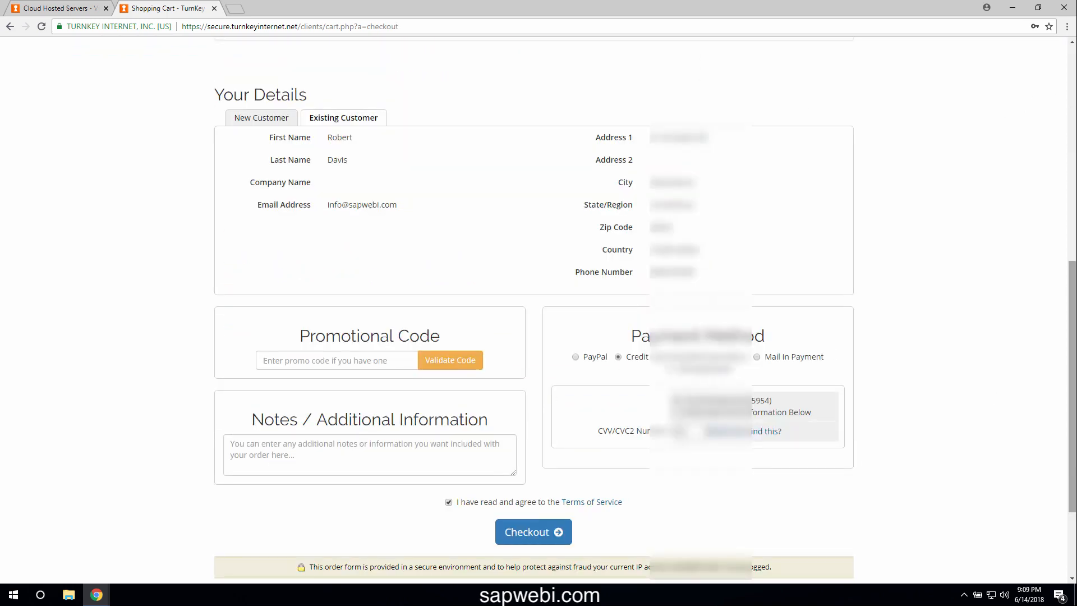
drag(1071, 424, 1072, 413)
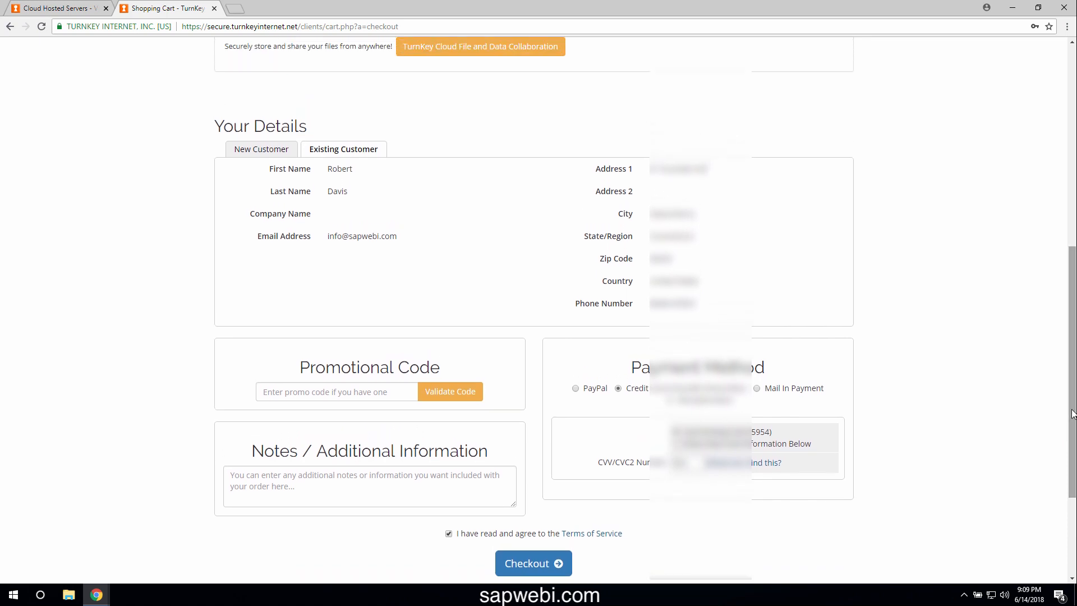
double_click(682, 463)
key(BackSpace)
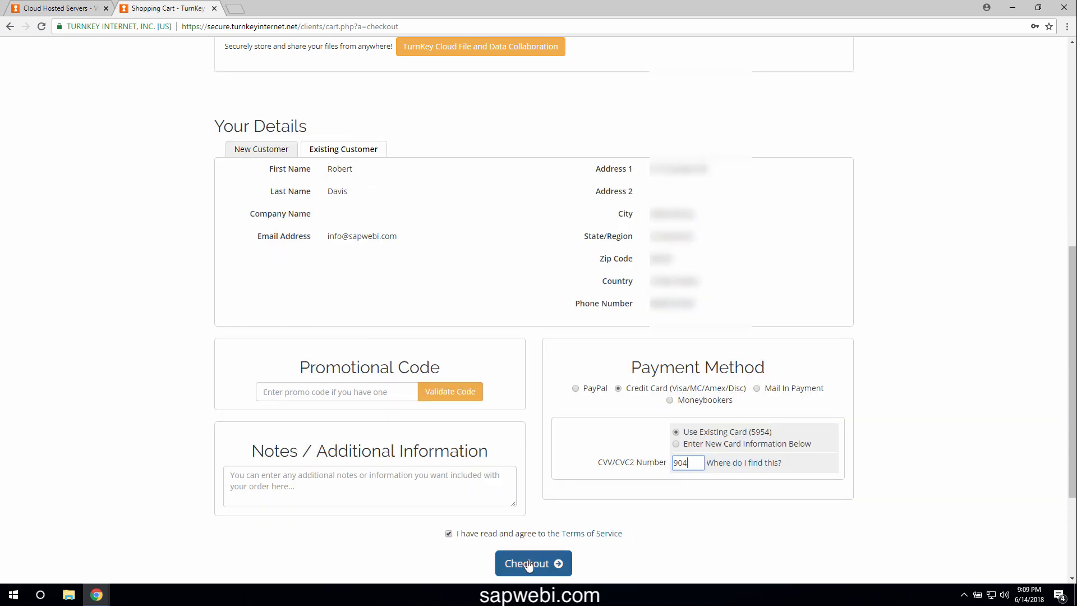
click(528, 564)
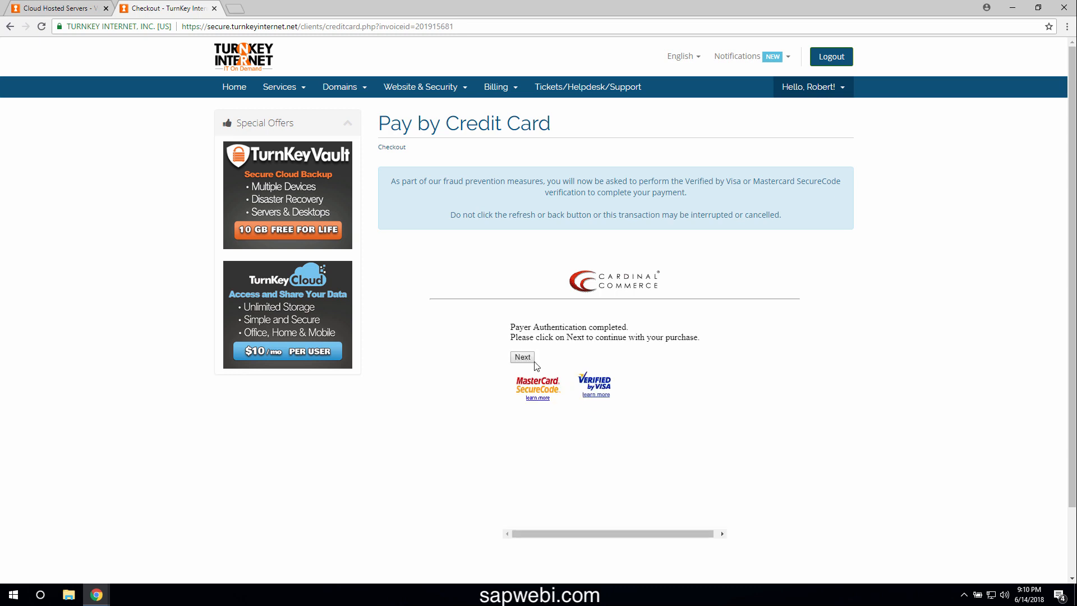
click(528, 359)
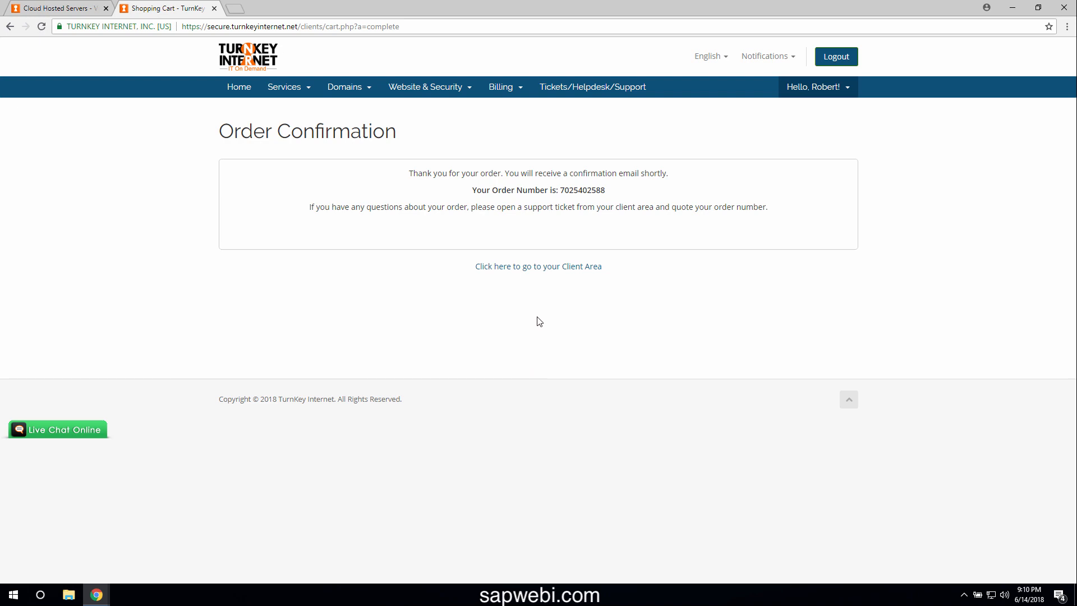
click(543, 274)
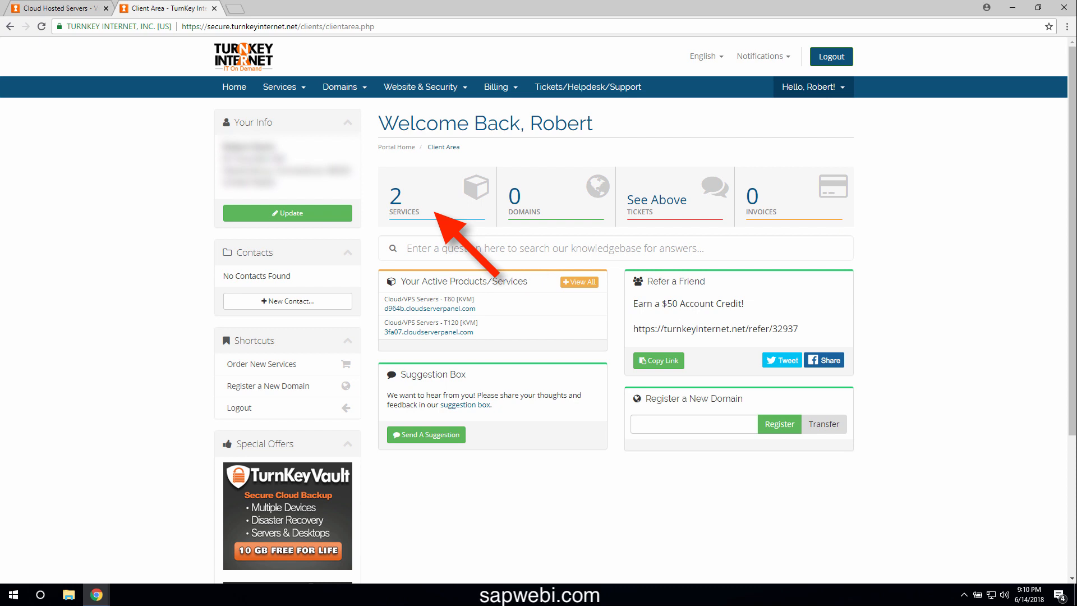
Open the T80 KVM server's page, reload until Online, copy its primary IP, and show the root password
click(492, 306)
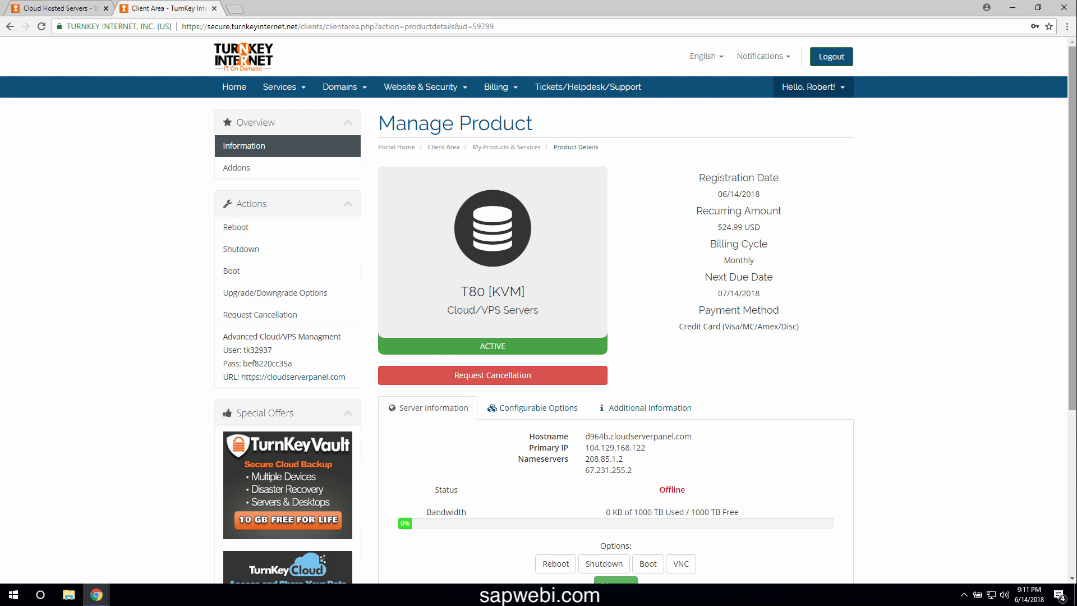
click(42, 27)
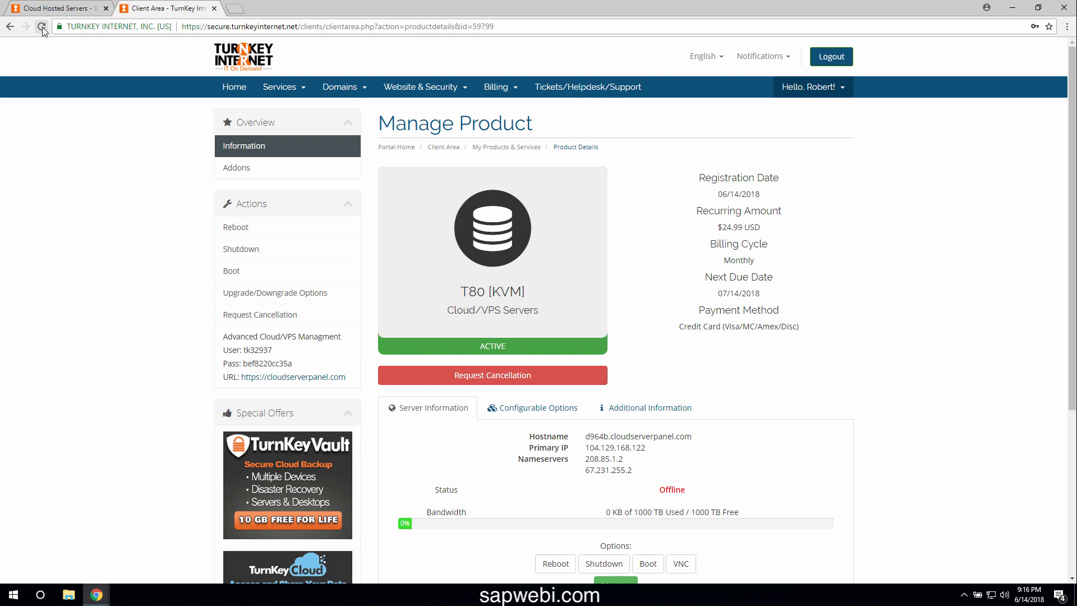
click(41, 27)
drag(649, 448, 596, 450)
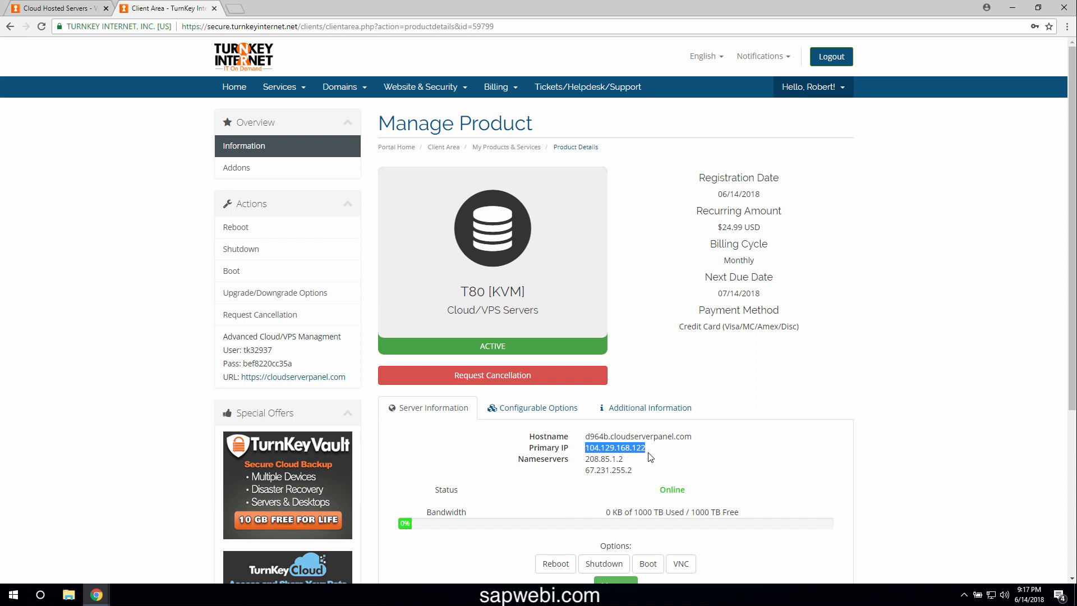
click(630, 415)
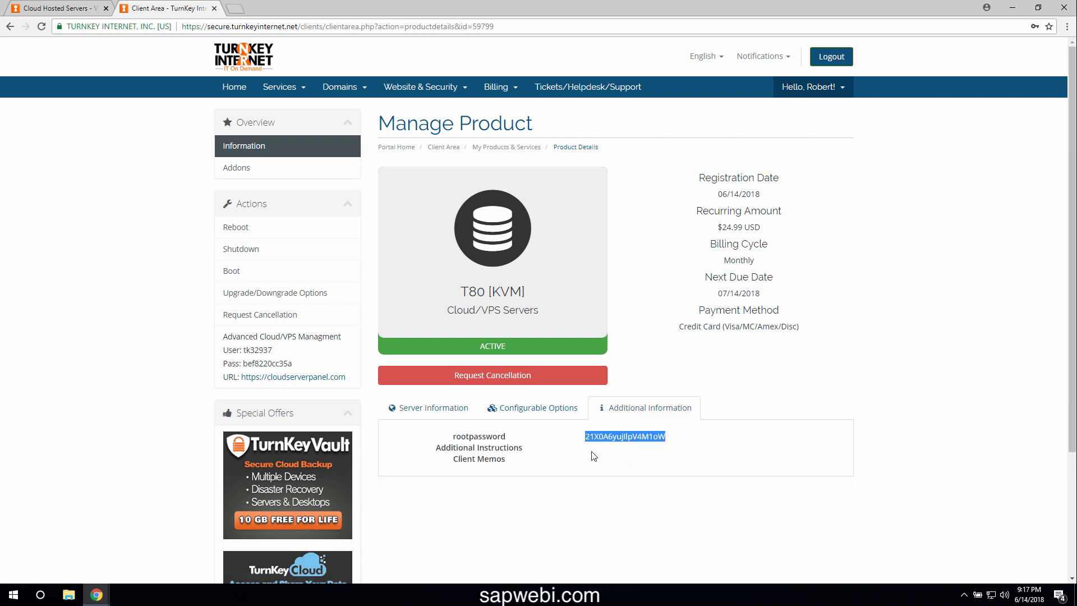
Paste the T80 server's root password into a new Notepad note, check it, and minimise Notepad
click(14, 595)
text(notepad)
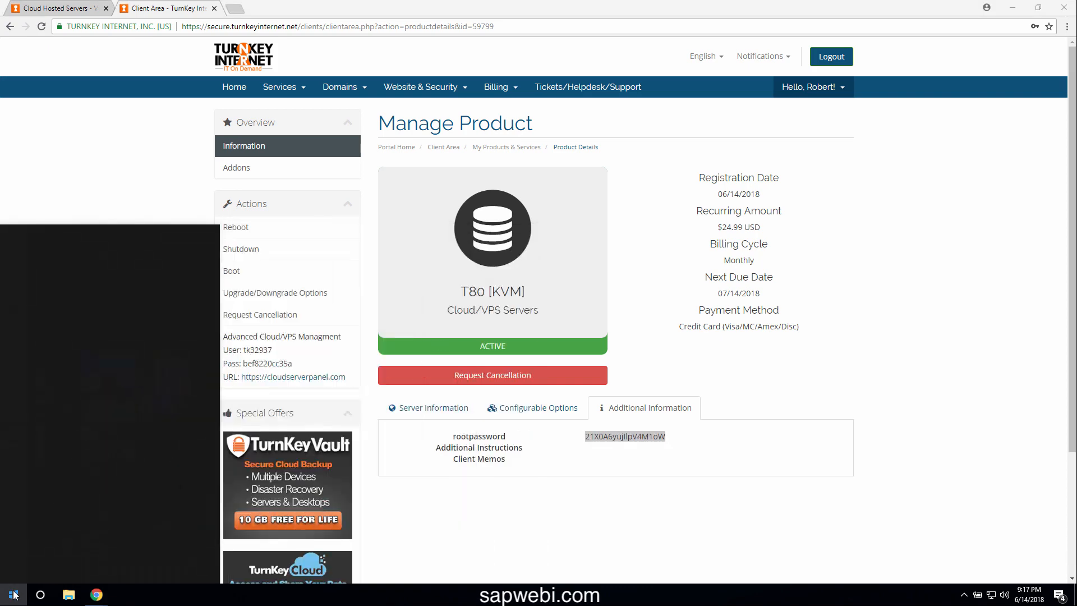
key(Return)
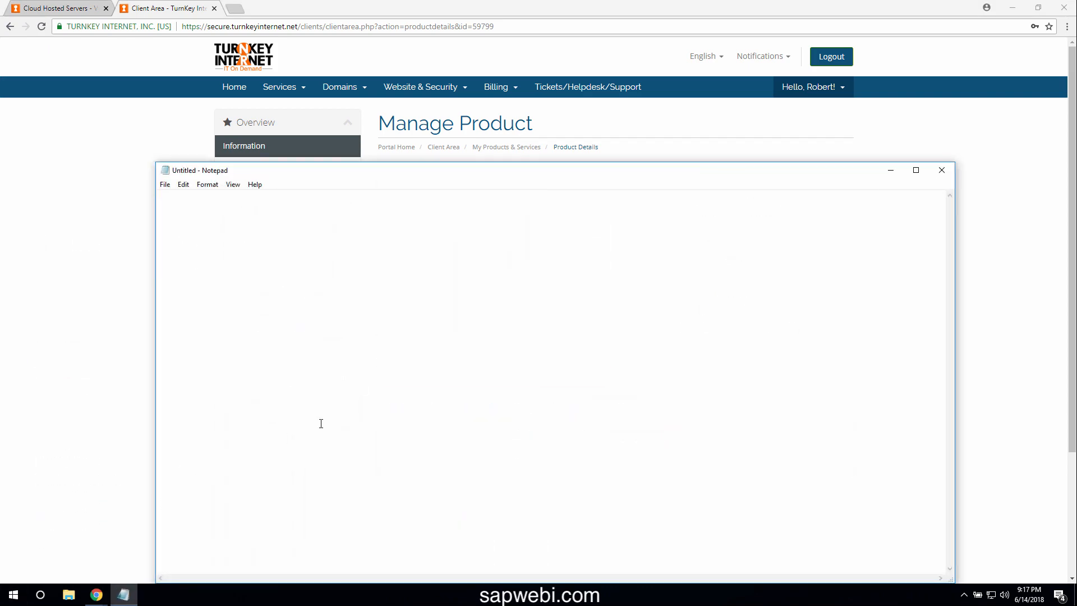
key(ctrl+v)
drag(210, 195, 199, 195)
click(235, 205)
click(891, 170)
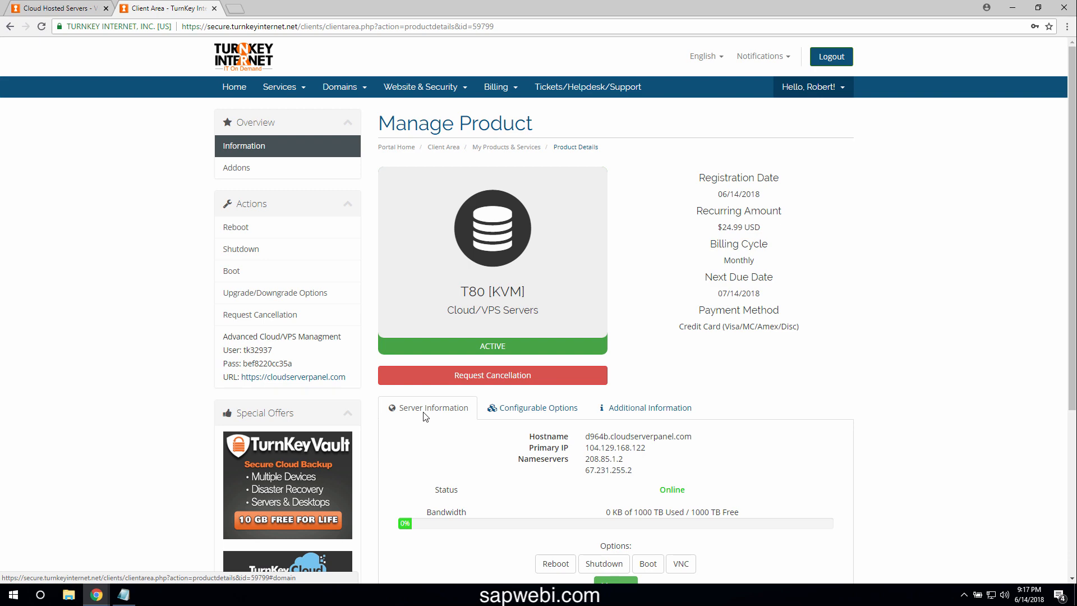
Launch Remote Desktop Connection and connect to 104.129.168.122
click(17, 598)
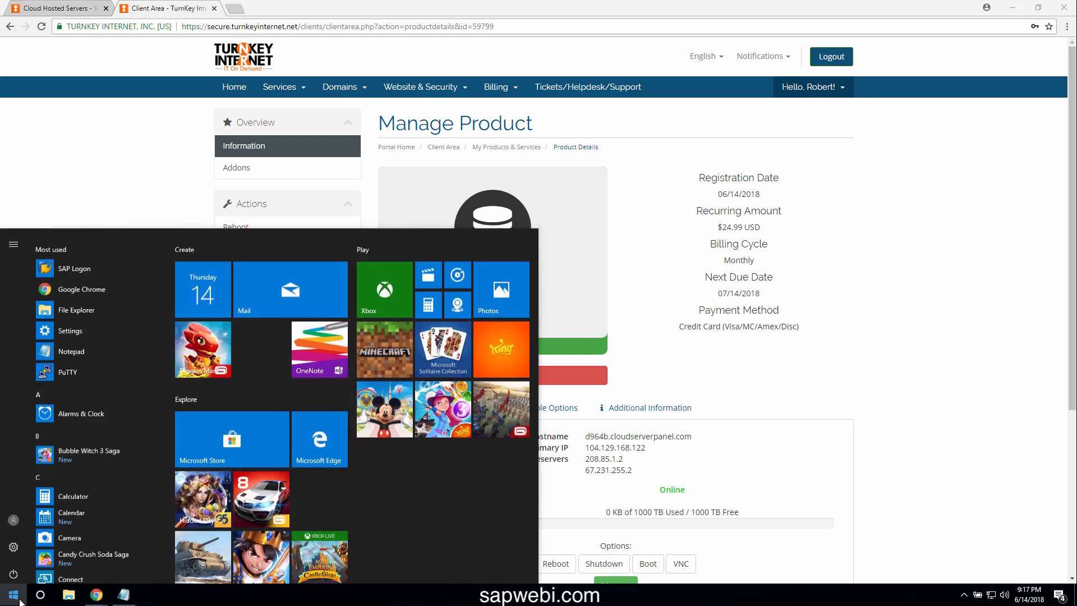
text(remote)
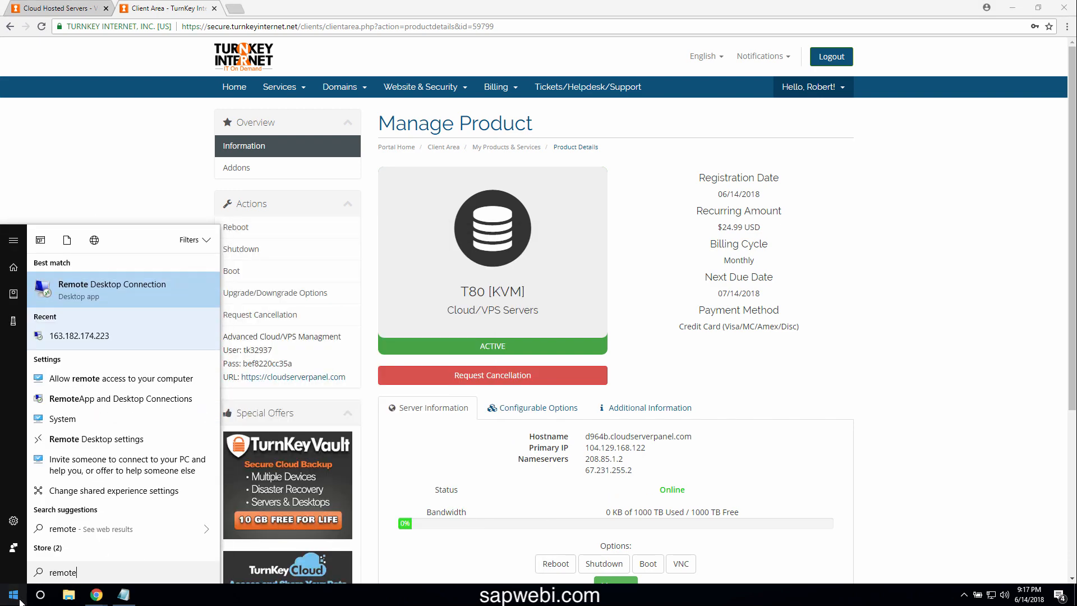
click(124, 287)
key(Delete)
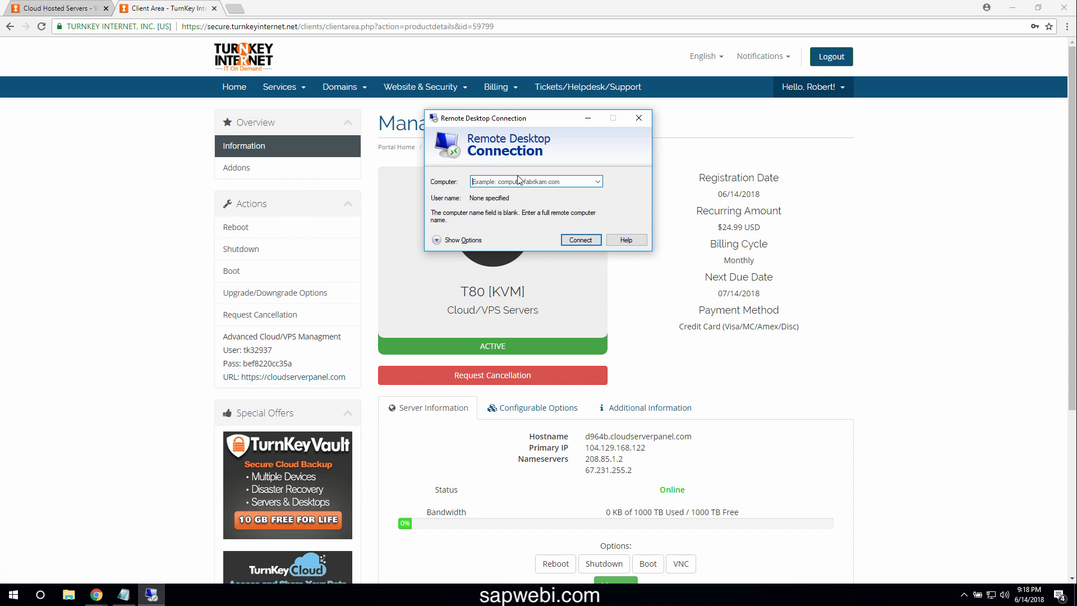
text(1)
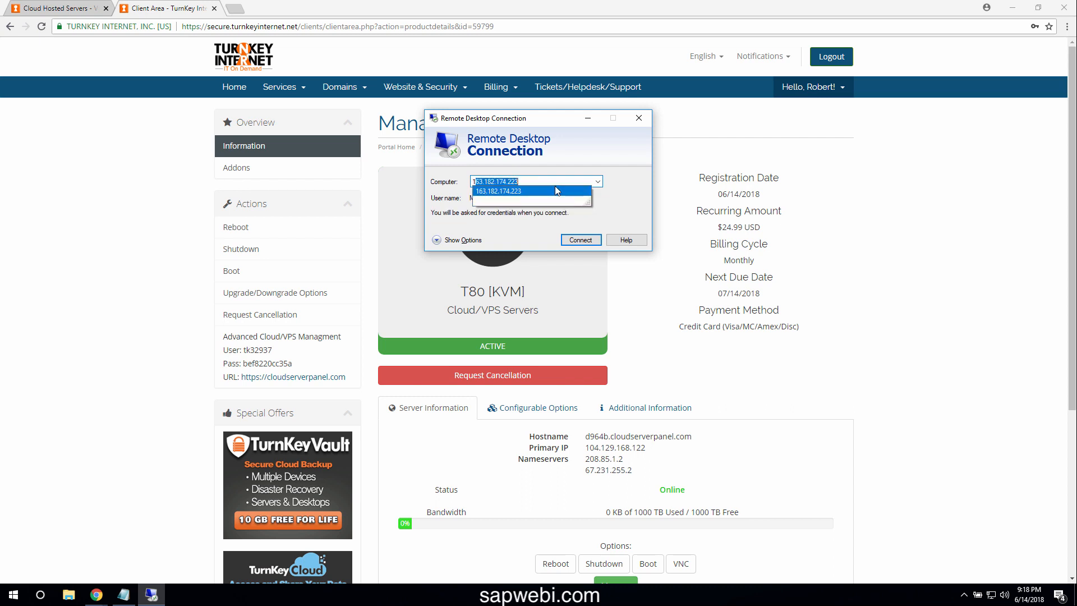
text(04)
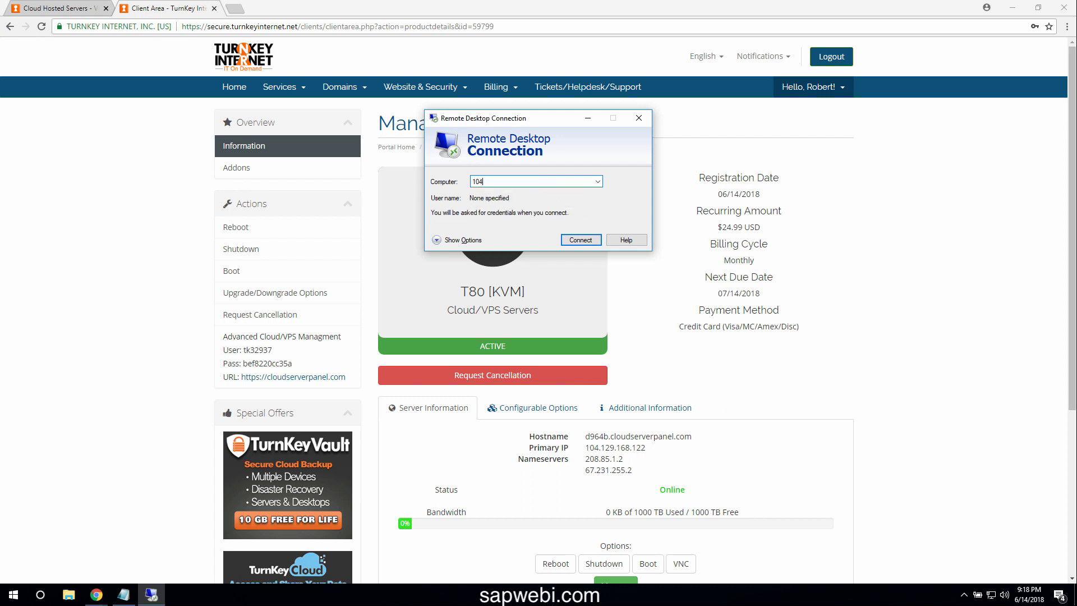
text(.129.168.122)
click(586, 240)
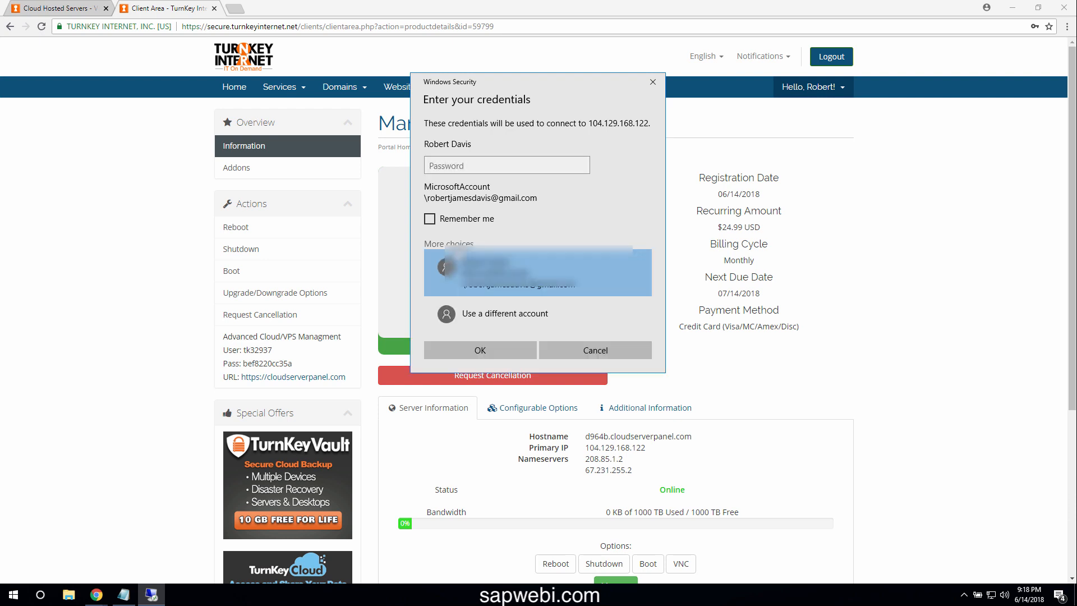
Sign in as administrator with the password copied from Notepad, and suppress future certificate warnings
click(486, 315)
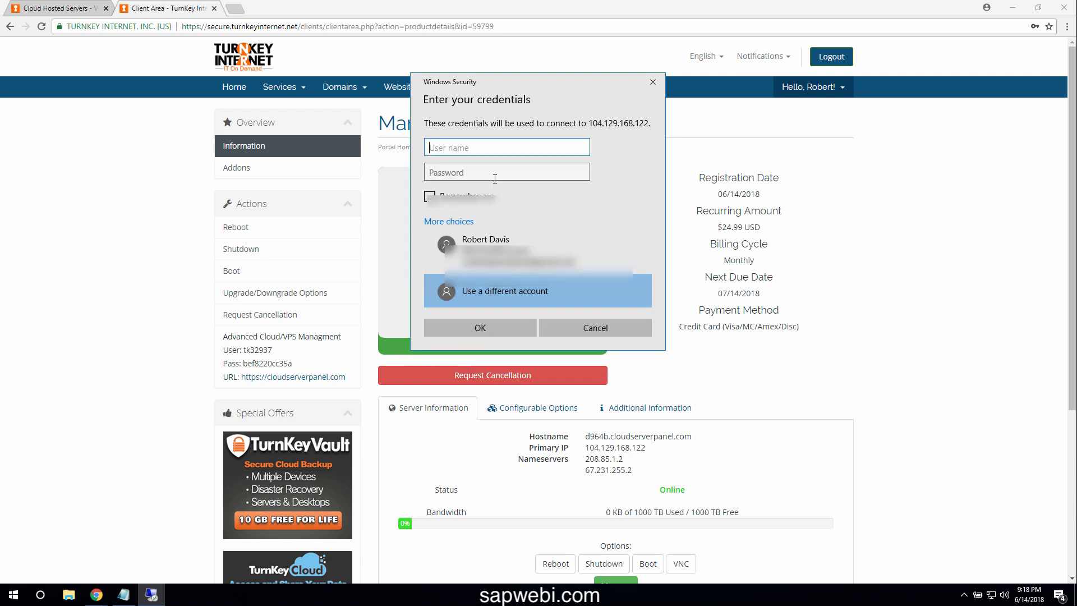
text(ad)
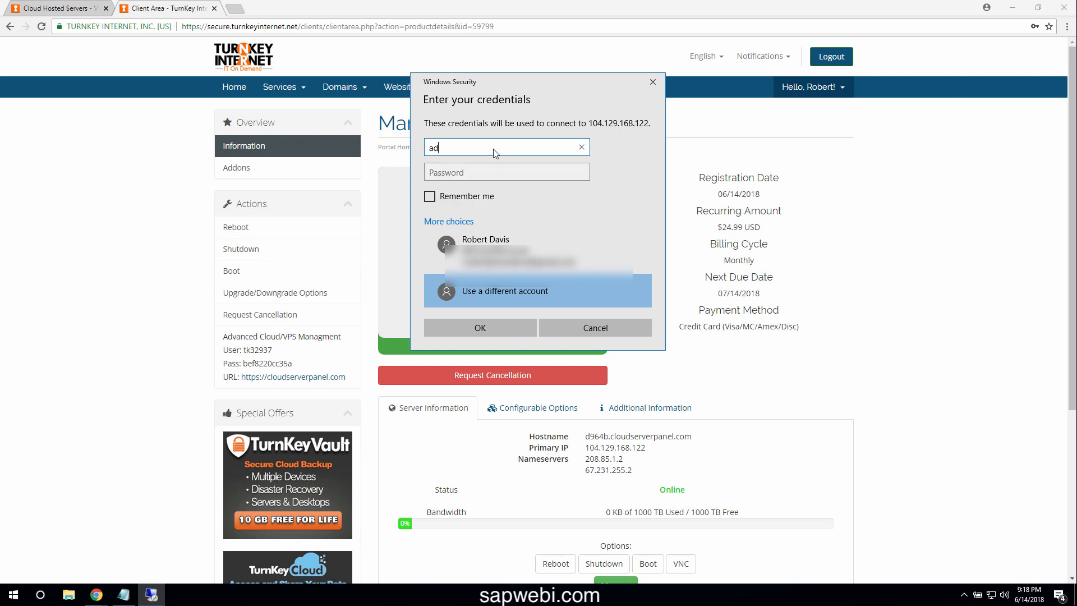
text(ministrator)
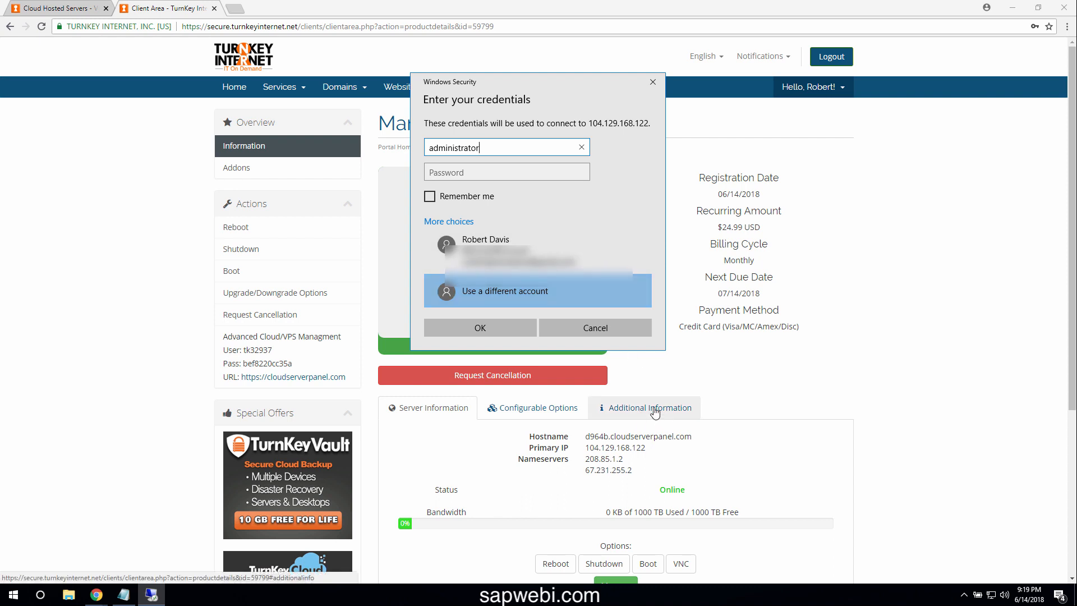
click(123, 595)
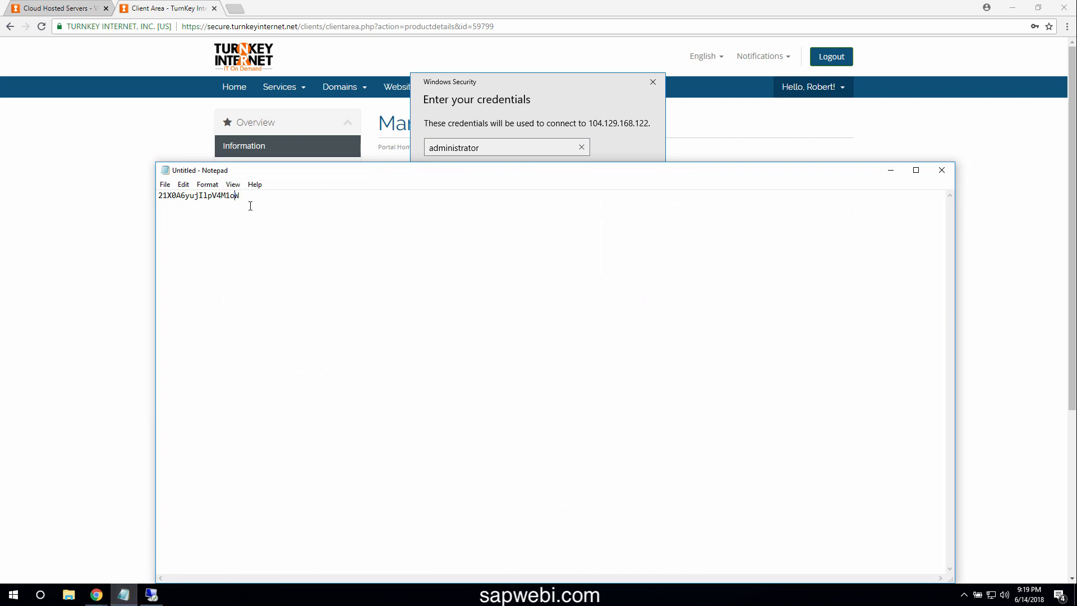
double_click(199, 196)
click(561, 113)
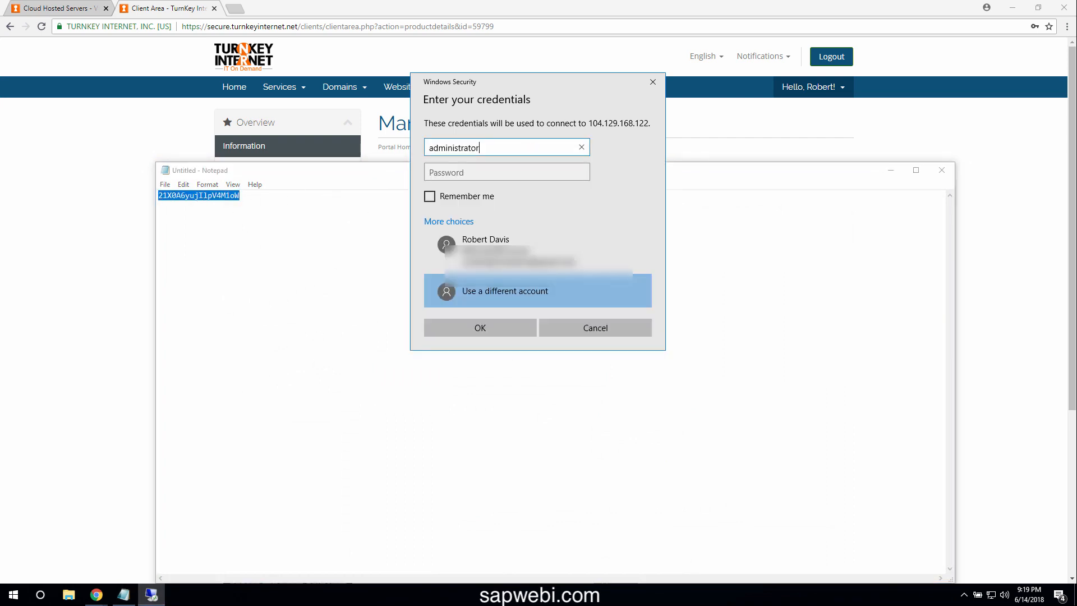
click(518, 172)
key(ctrl+v)
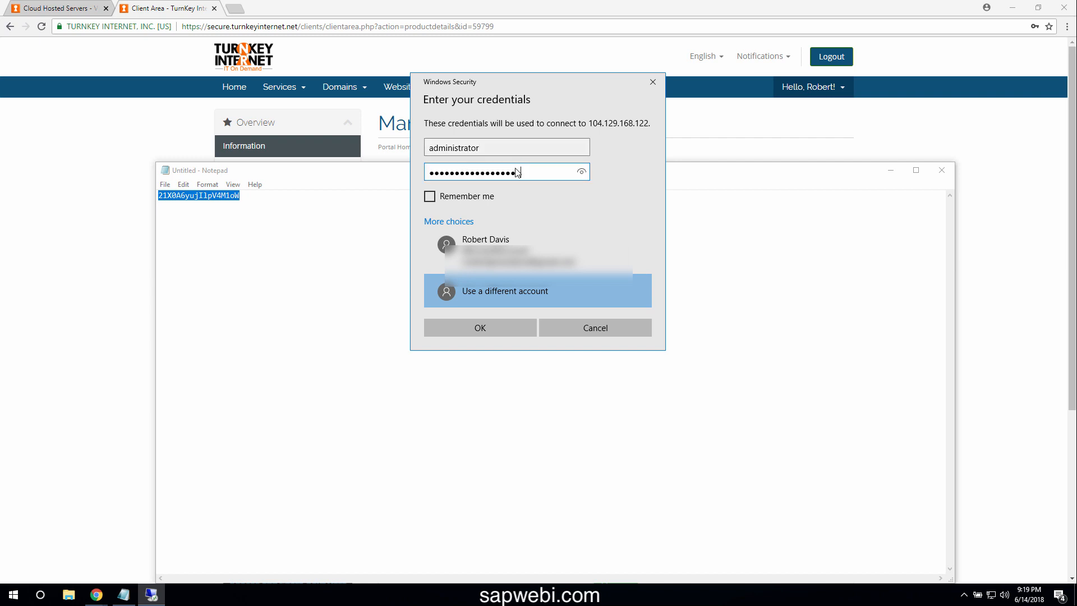
click(481, 328)
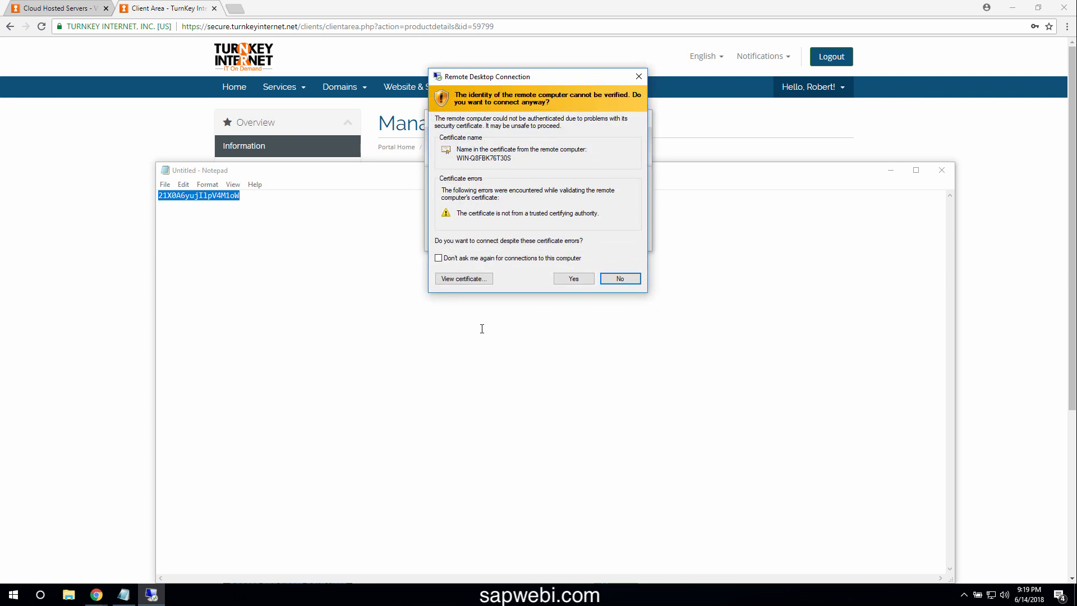
click(512, 258)
Accept the certificate, decline network discoverability, and wait for the Server Manager dashboard
click(572, 279)
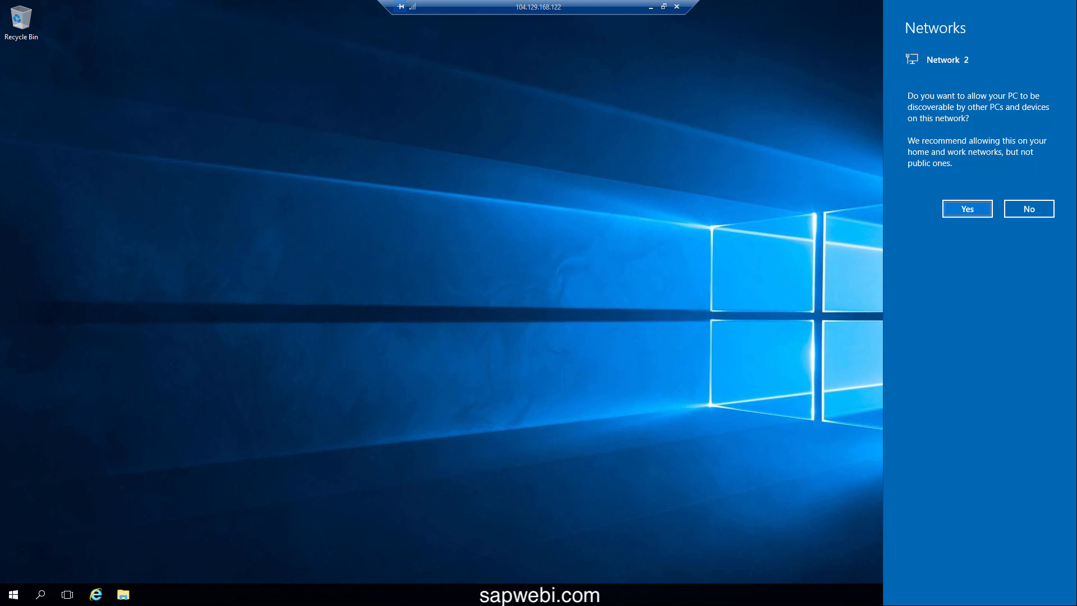
click(1023, 210)
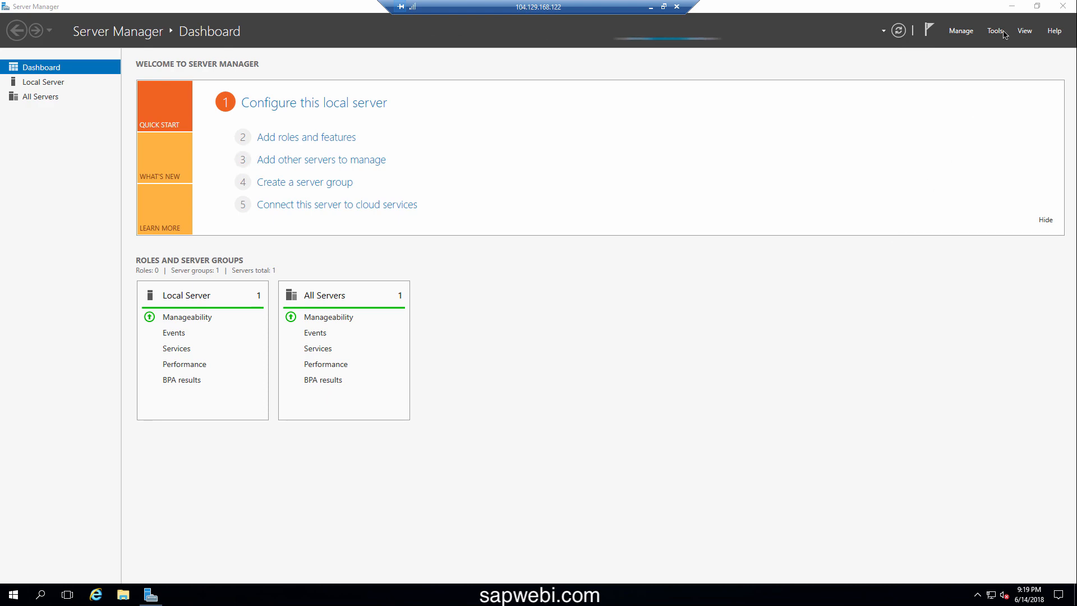
click(1011, 6)
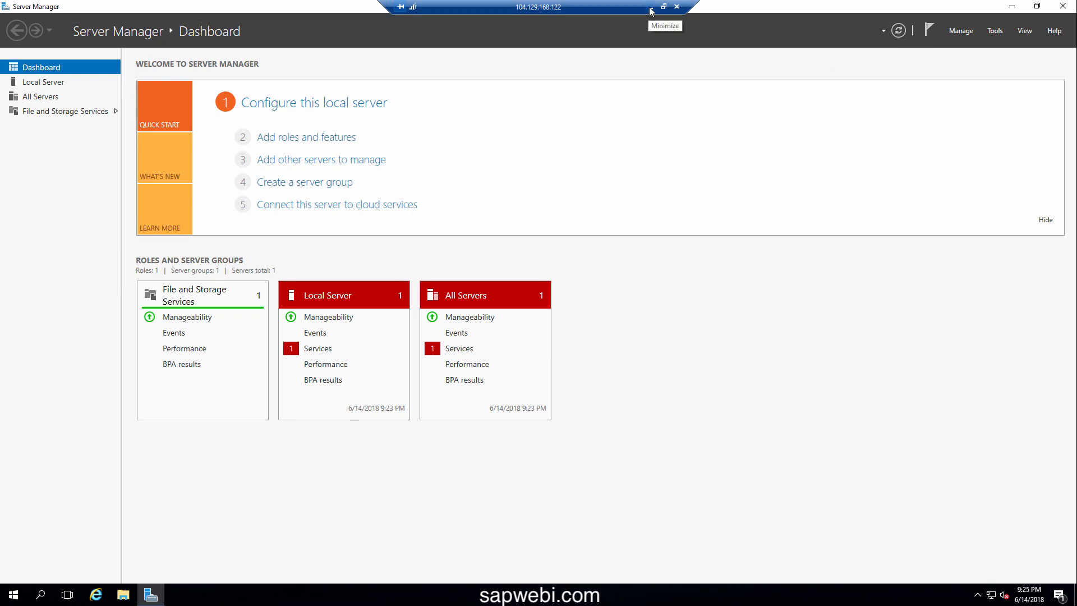
From the T80 product page, open the HTML VNC console and maximise it
click(651, 7)
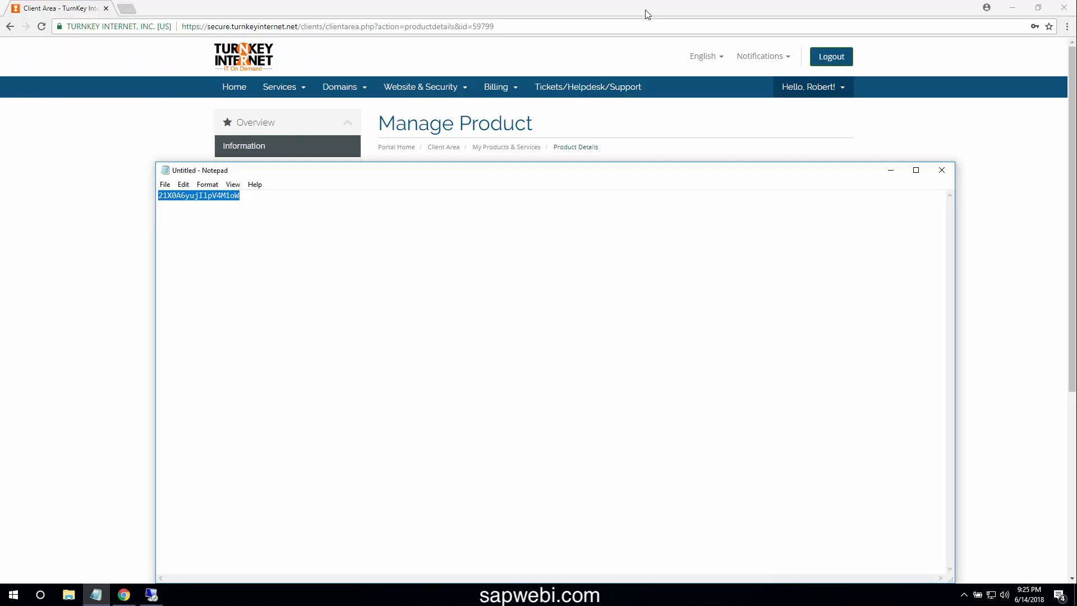
click(544, 129)
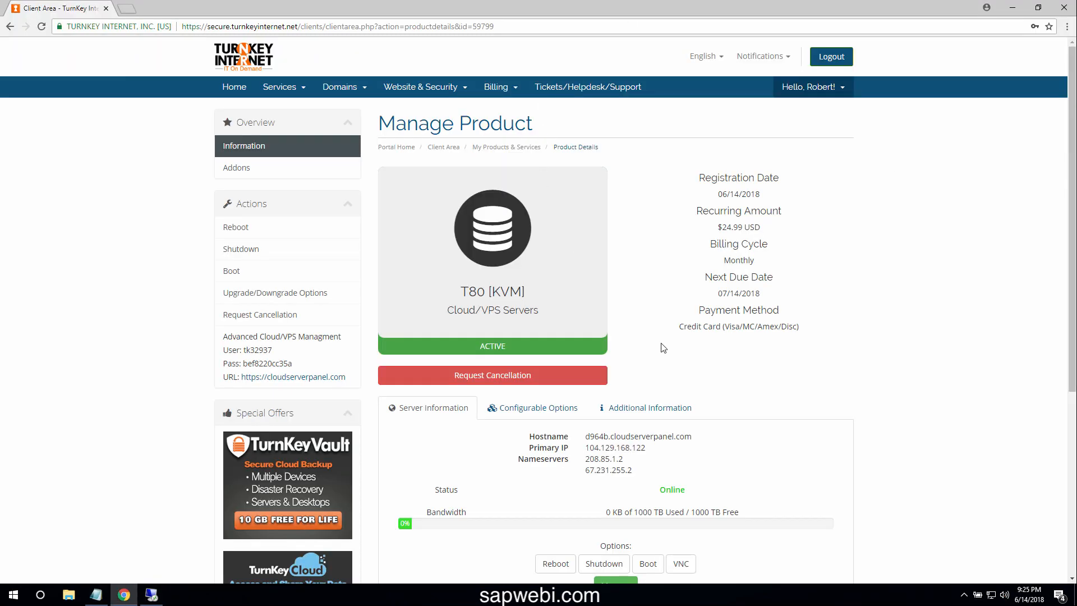
scroll(678, 428, down, 1)
click(681, 508)
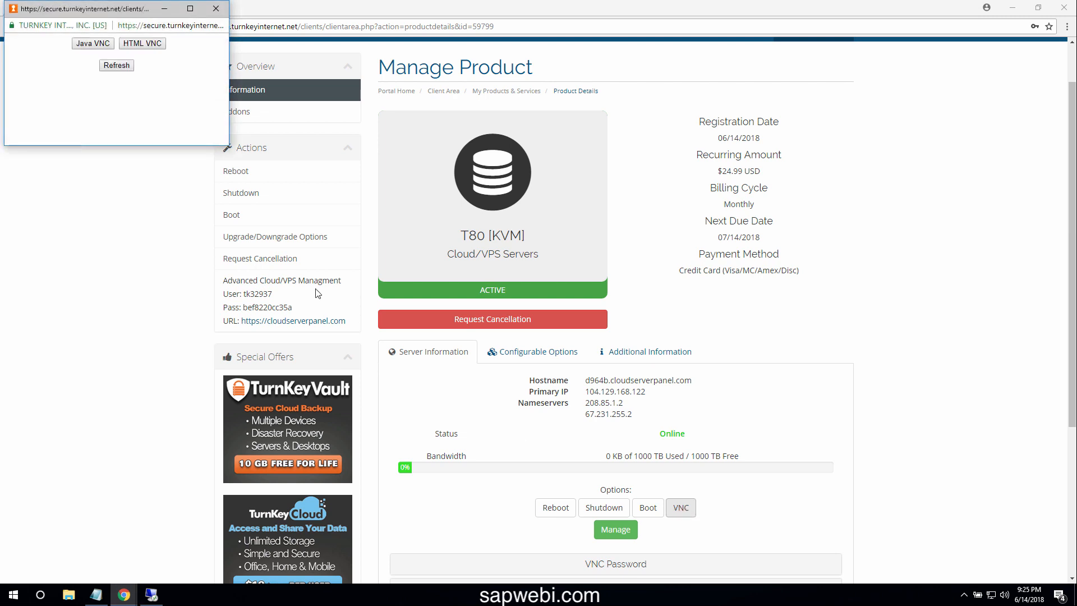
click(144, 45)
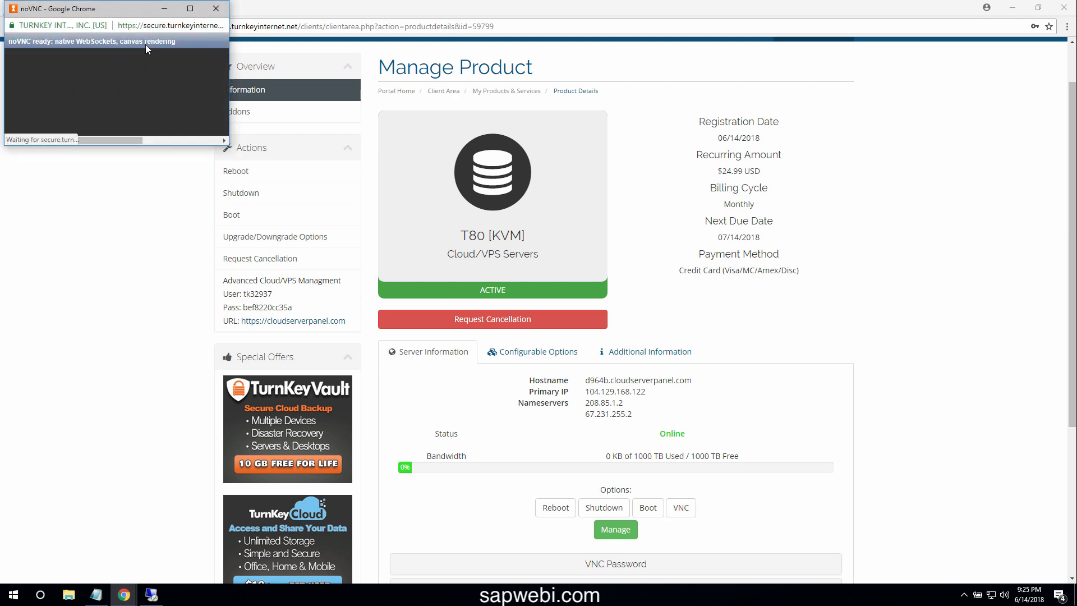
click(189, 9)
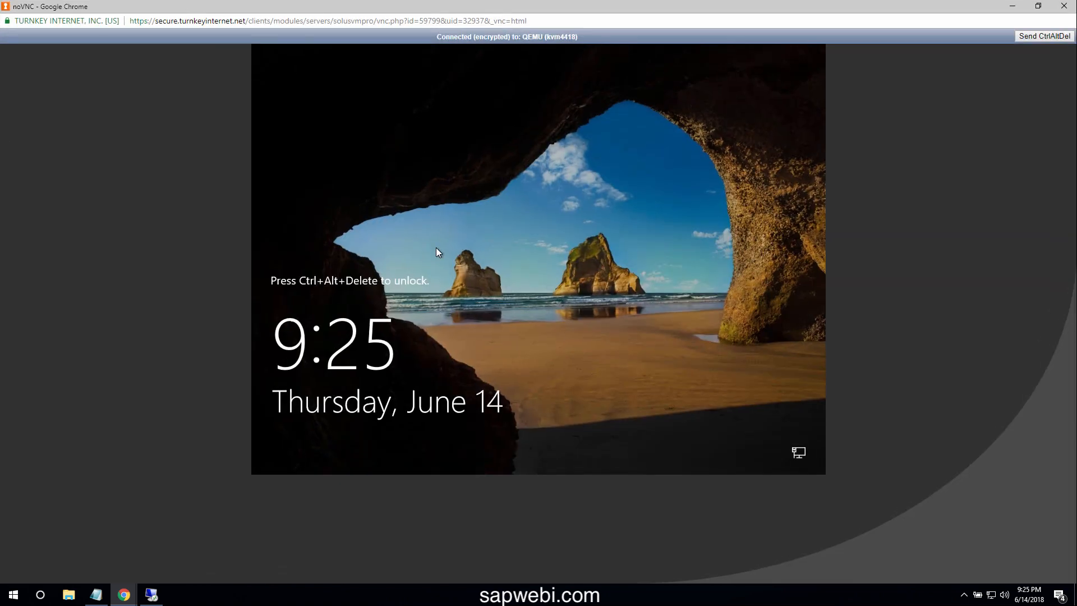
Send Ctrl+Alt+Del and sign in as Administrator with the saved password
click(1030, 40)
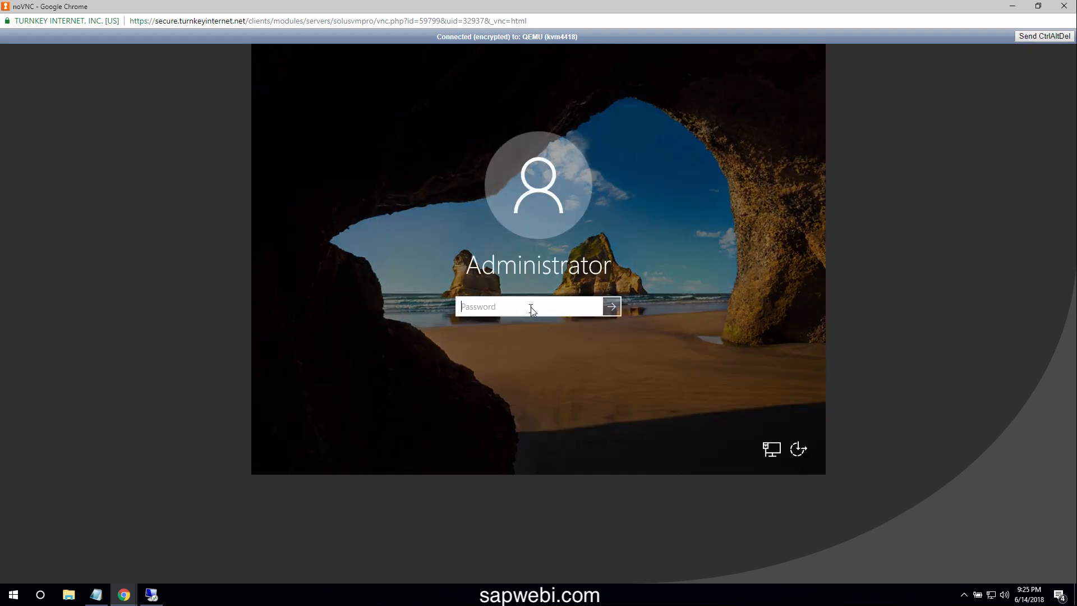
click(96, 595)
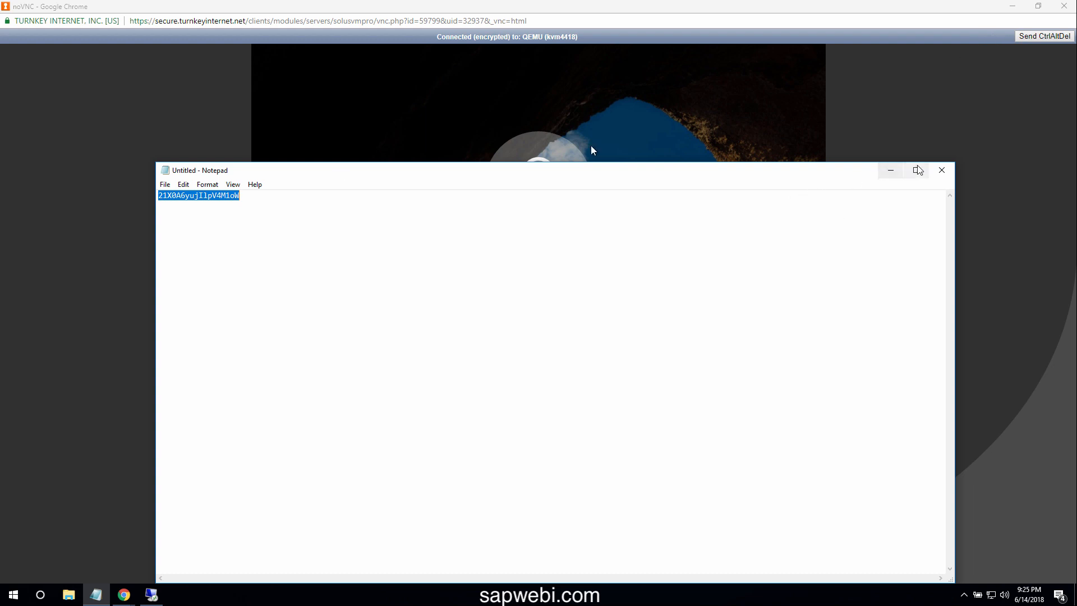
click(892, 170)
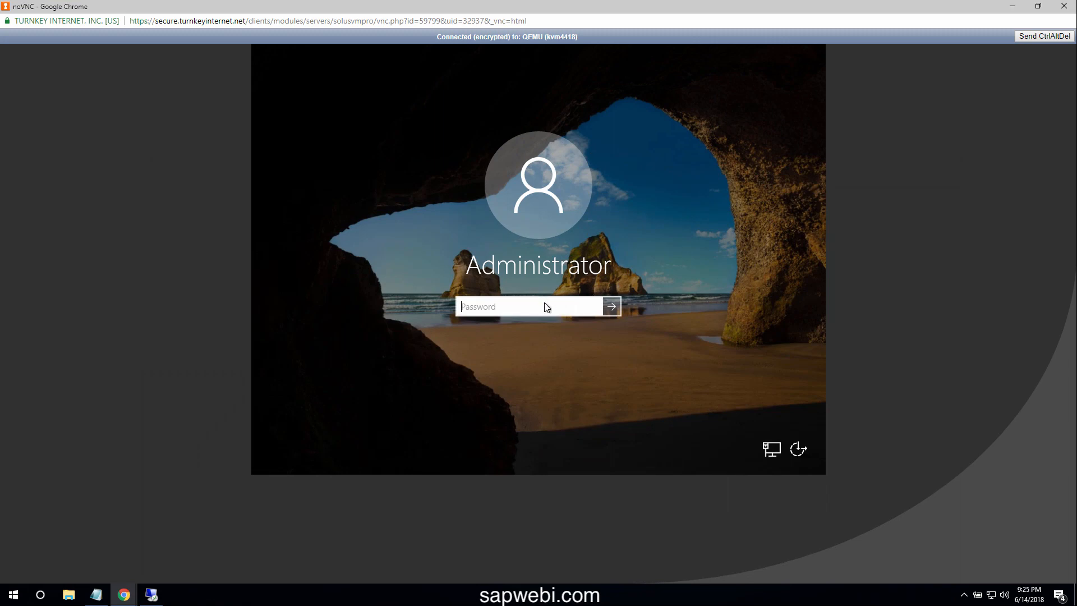
text(•••••••••••••••••)
key(Return)
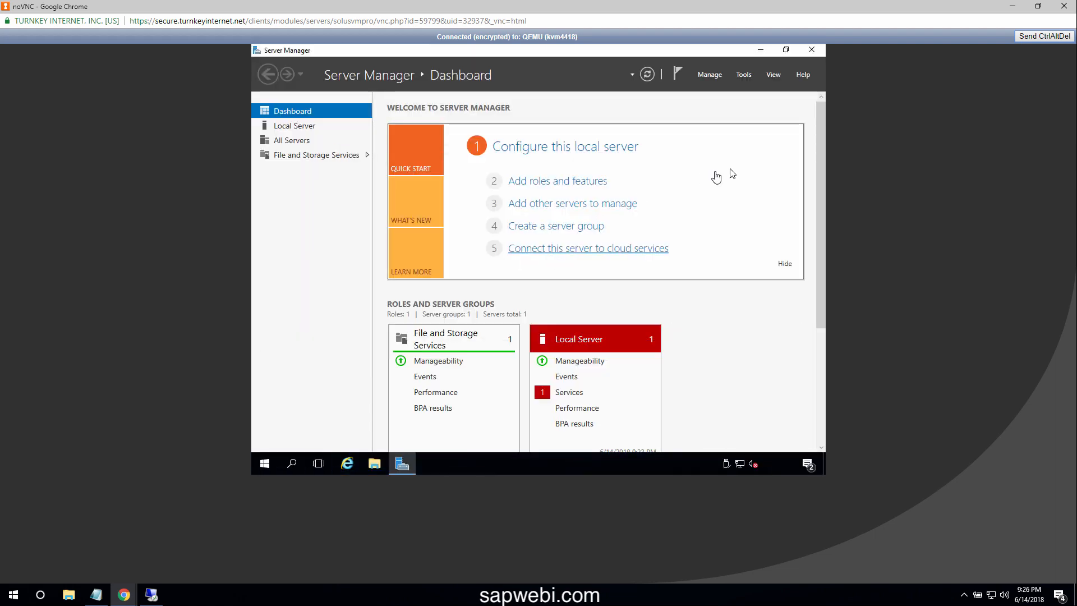
Through Ctrl+Alt+Del's Change a password, enter the old password and the new one twice, then confirm
click(1036, 38)
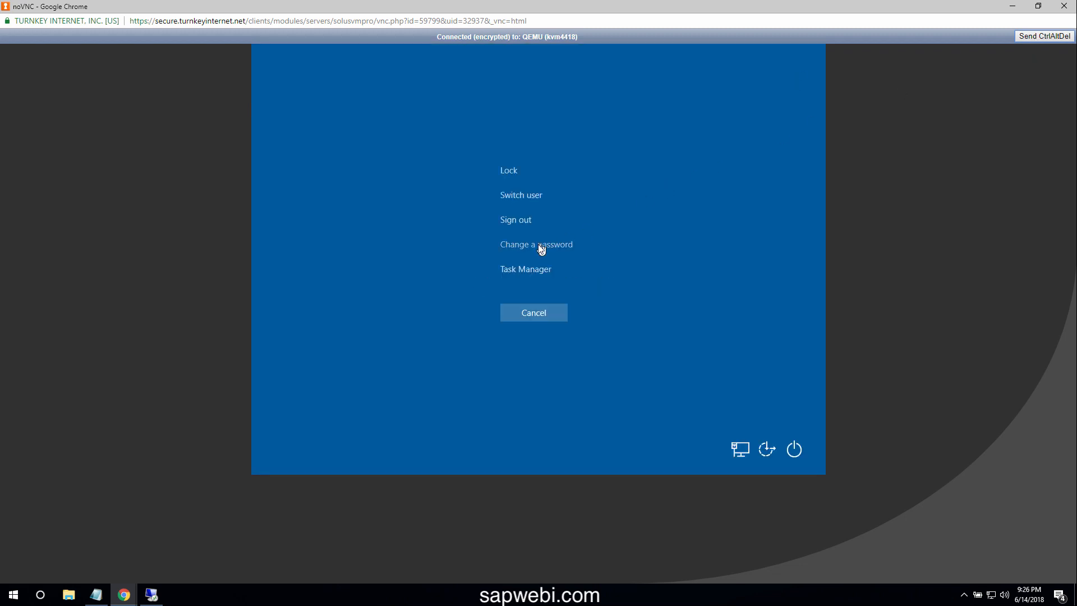
click(540, 249)
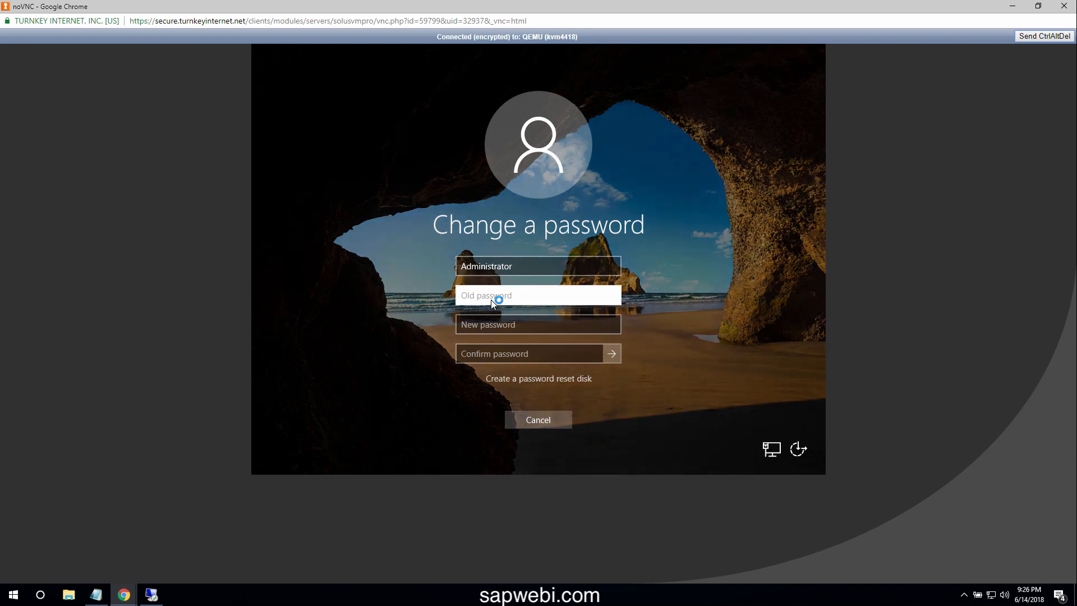
text(••••)
text(************)
key(Tab)
text(**)
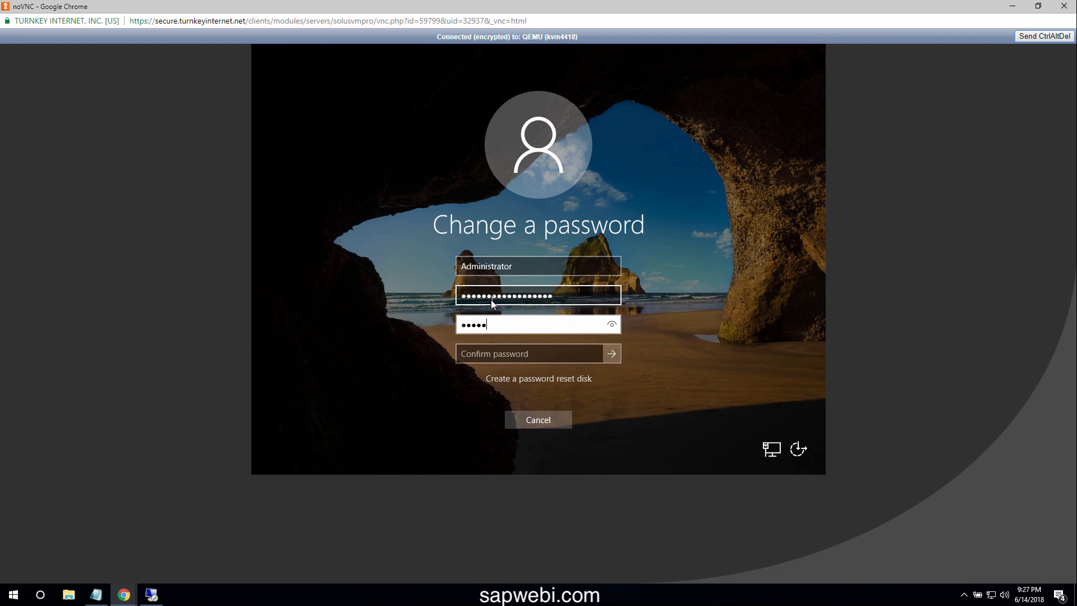
text(*******)
key(Tab)
text(****)
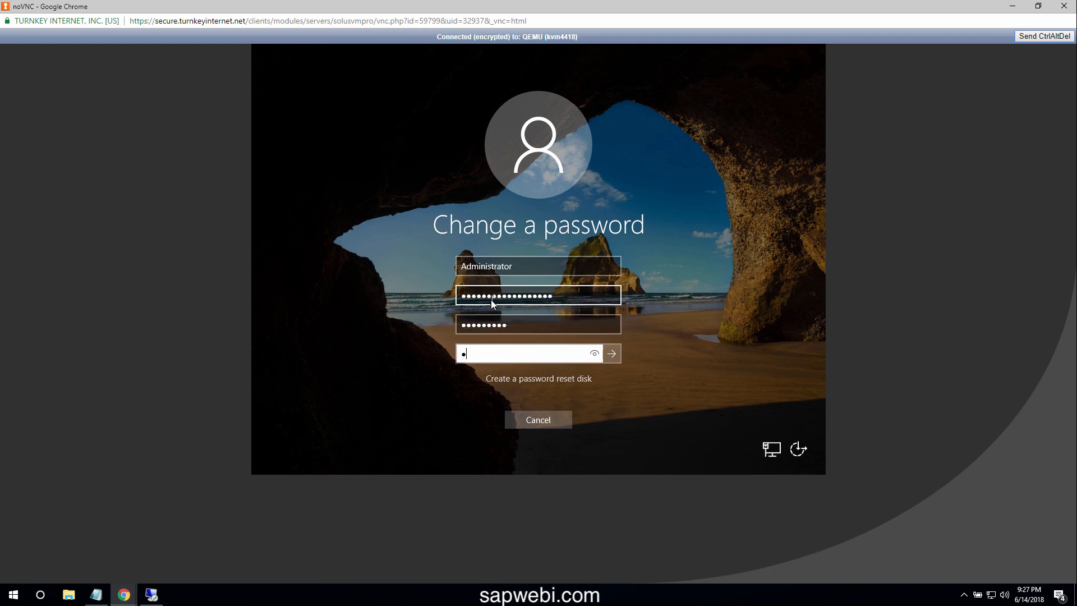
text(*****)
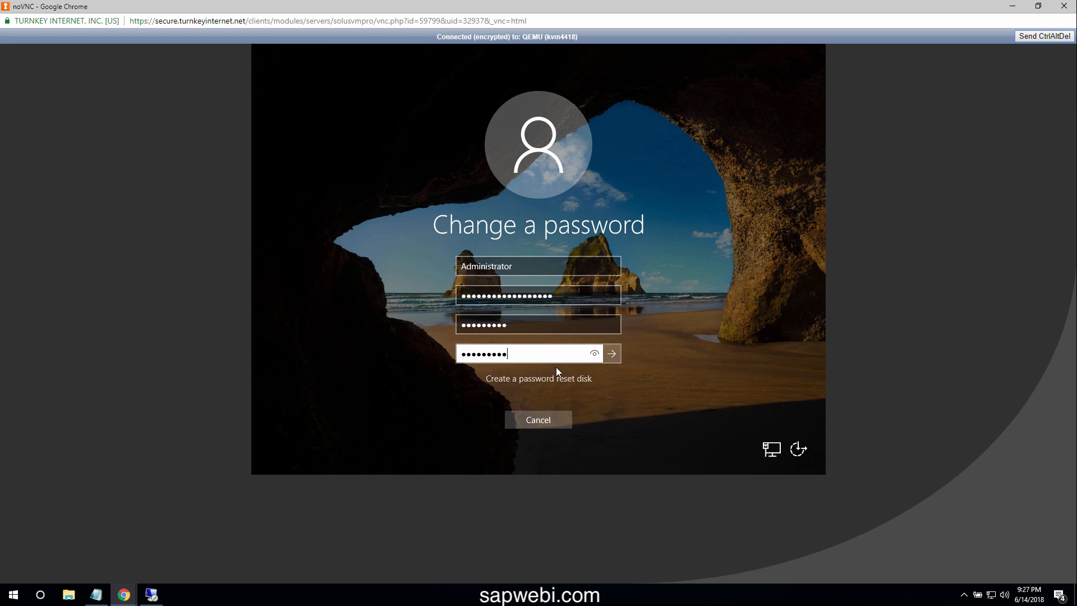
key(Return)
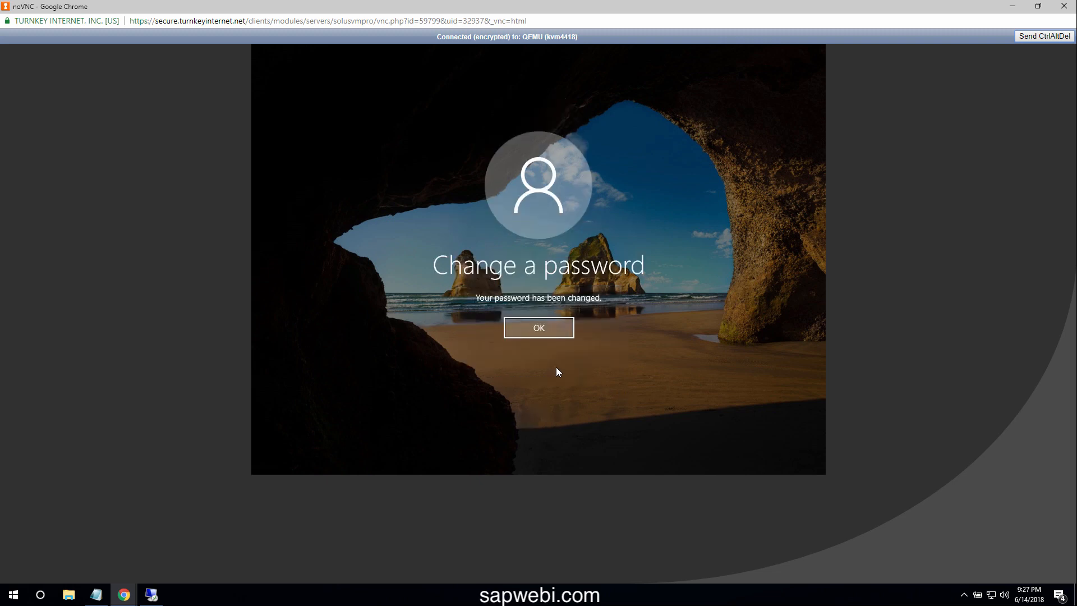
click(540, 331)
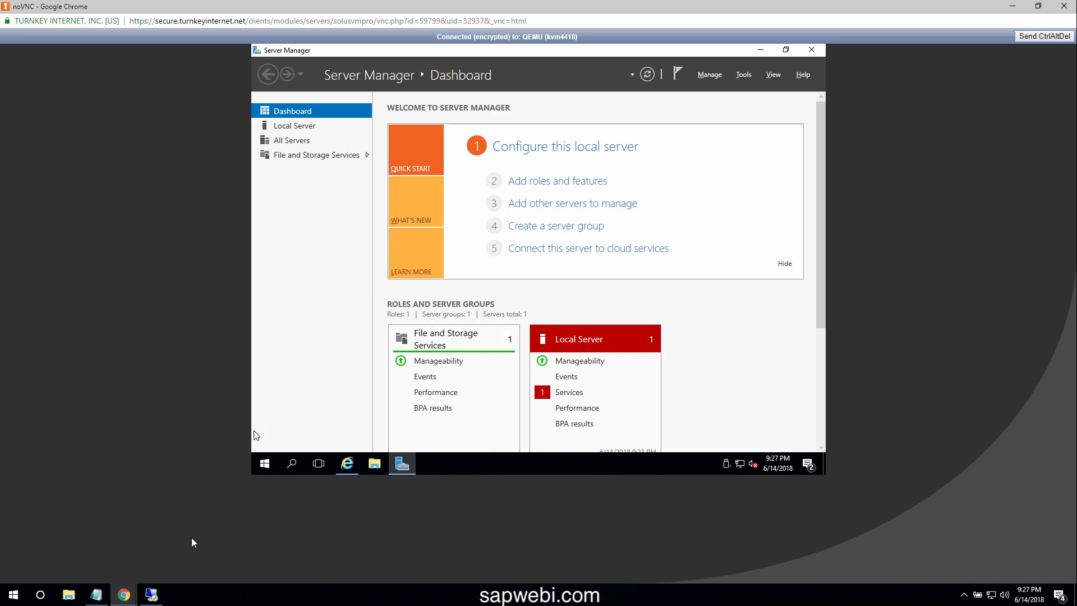
Dismiss the session-ended message and reconnect Remote Desktop to 104.129.168.122 with the new administrator password
click(154, 594)
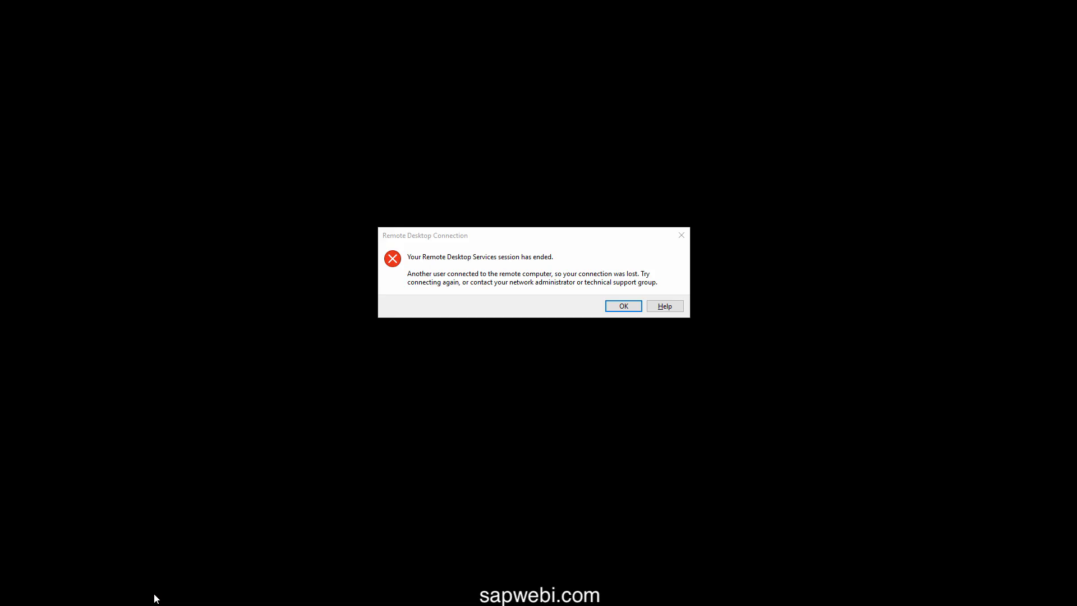
click(625, 306)
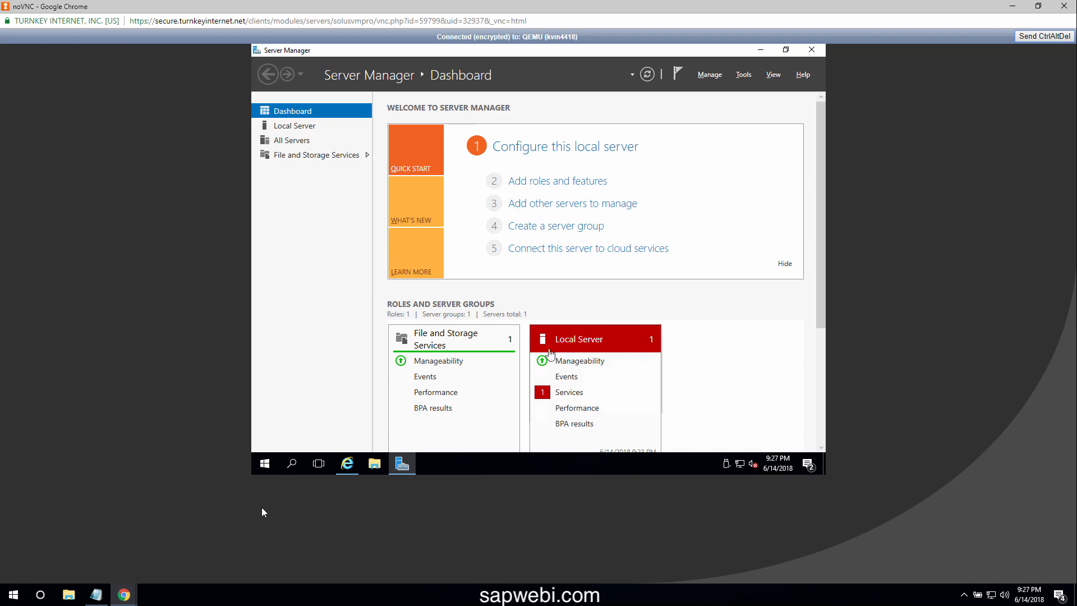
click(24, 605)
text(re)
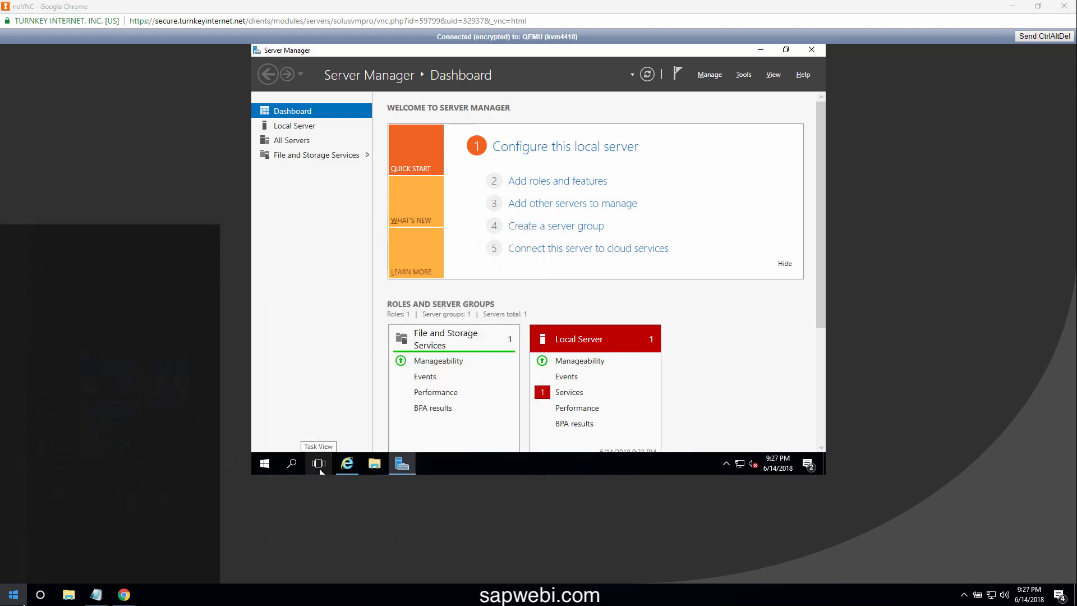
key(Return)
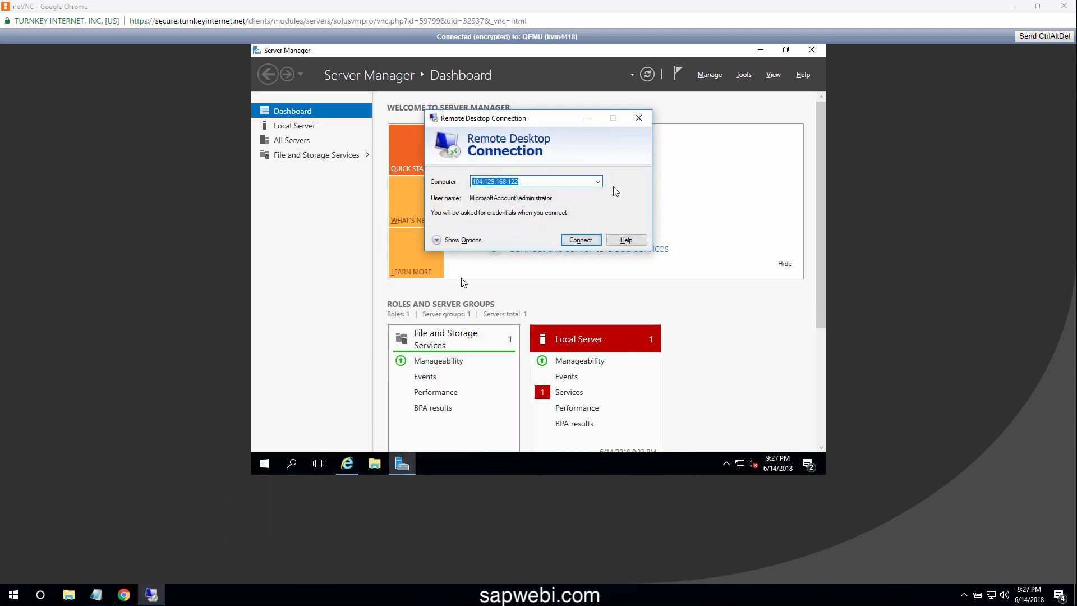
click(584, 238)
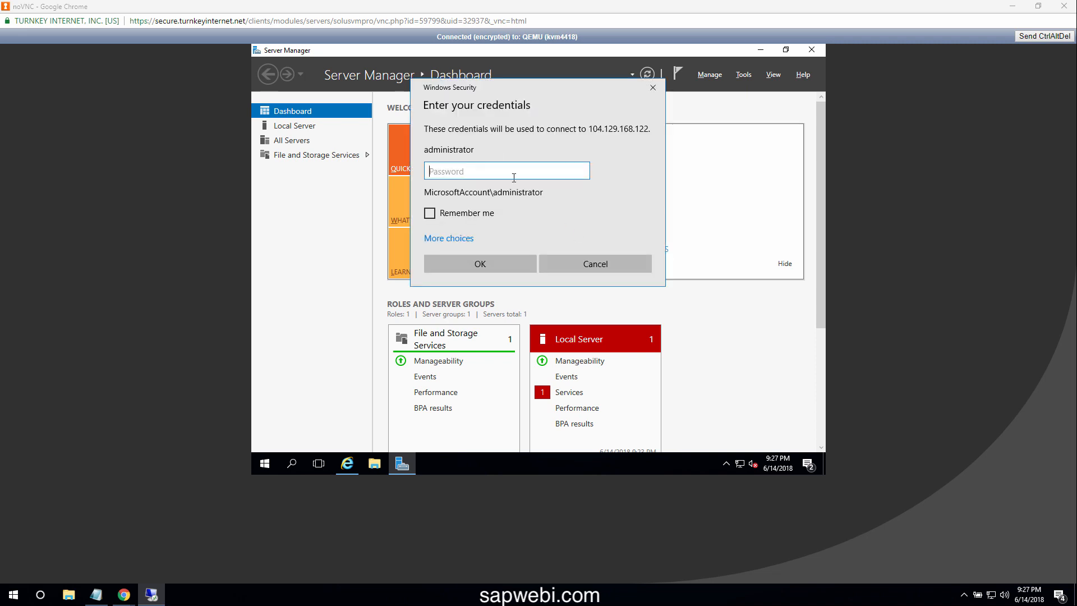
text(•••••••••)
click(489, 268)
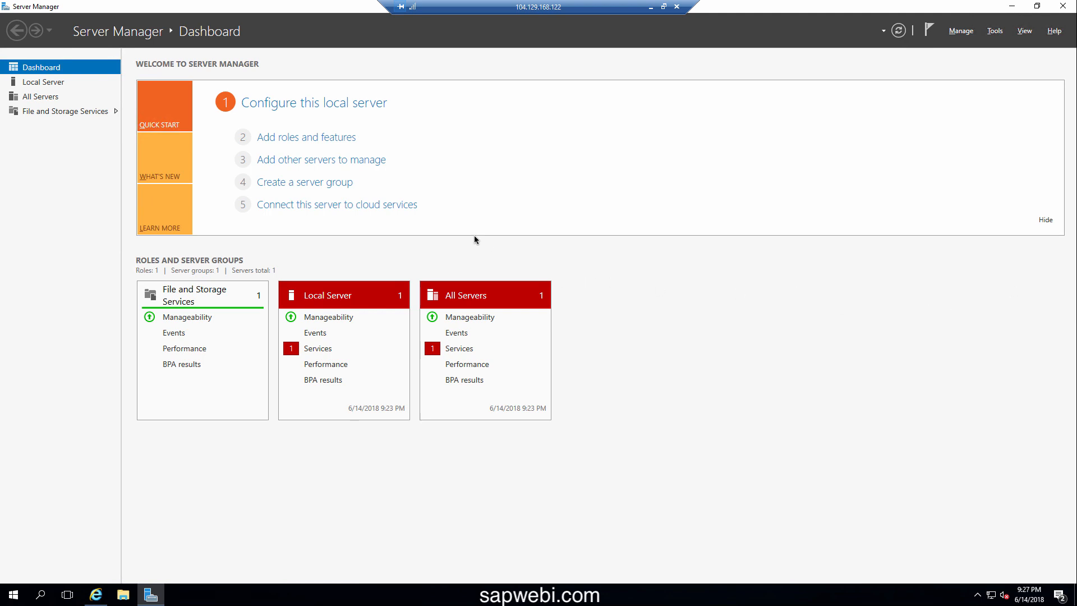
Show the Local Server properties and close the stray Internet Explorer window
click(44, 81)
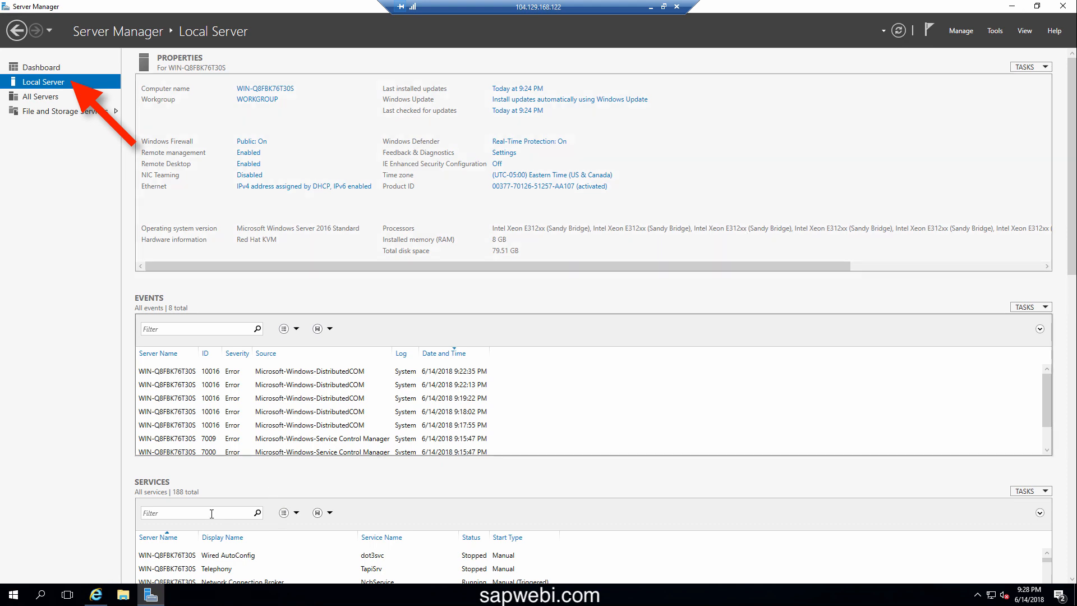
click(96, 595)
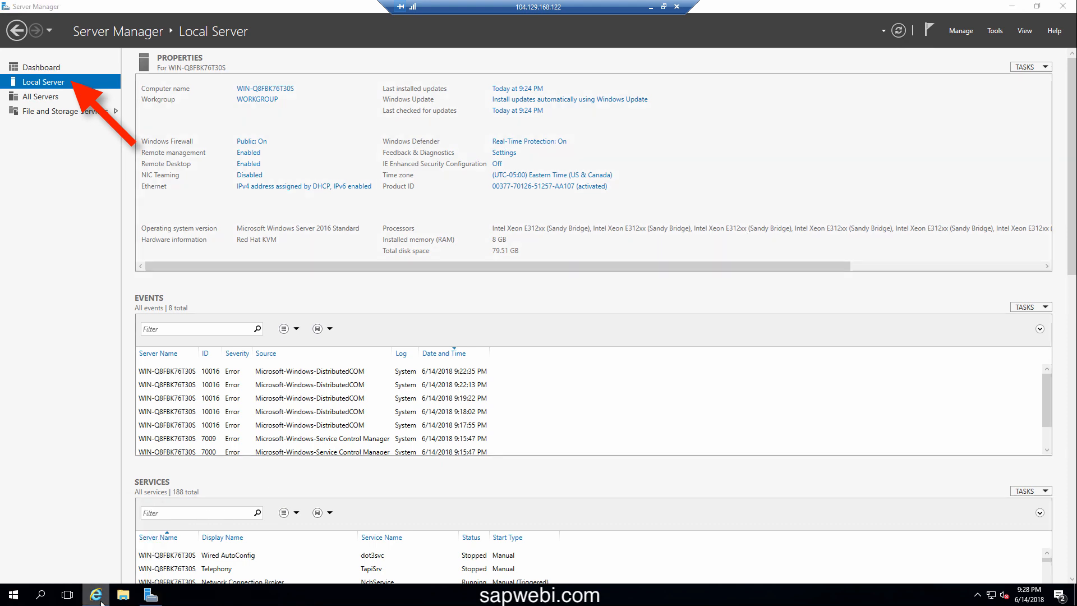
right_click(97, 595)
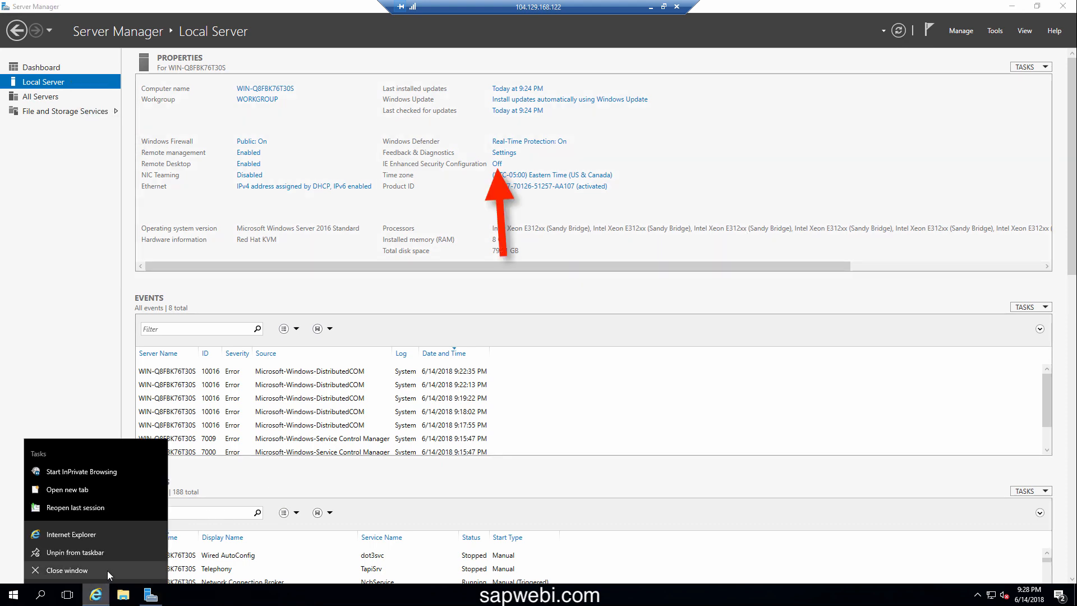
click(108, 570)
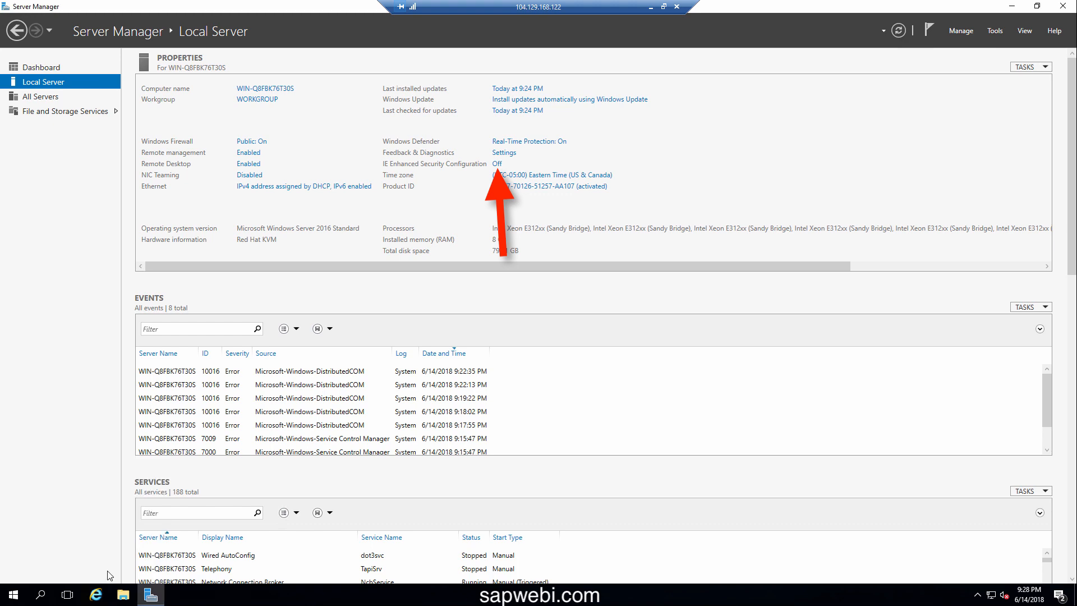
Confirm IE Enhanced Security Configuration stays Off for Administrators and Users, then close Server Manager
click(498, 166)
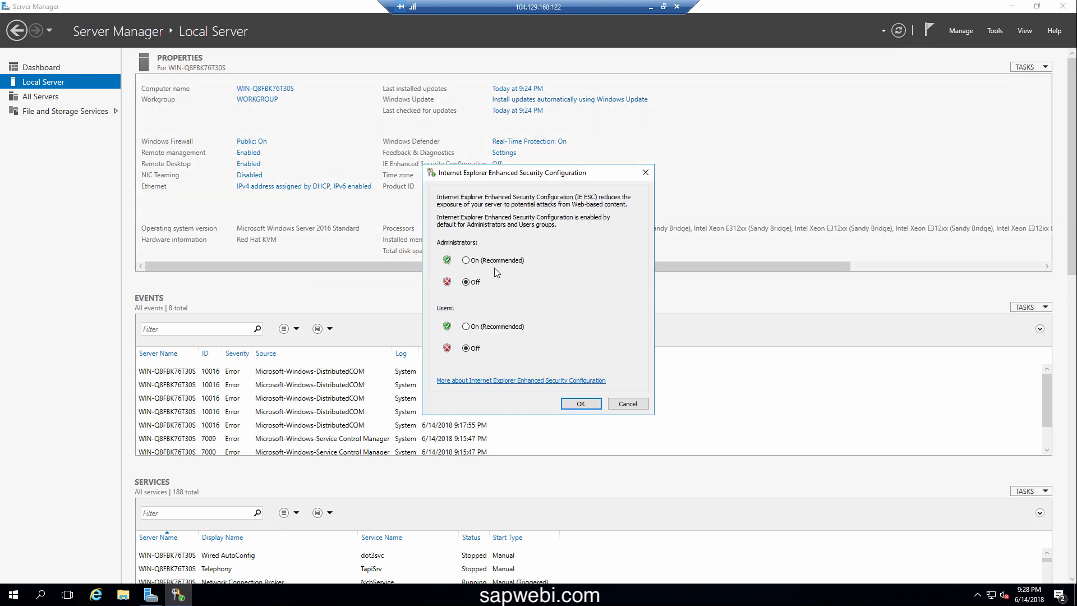
click(573, 405)
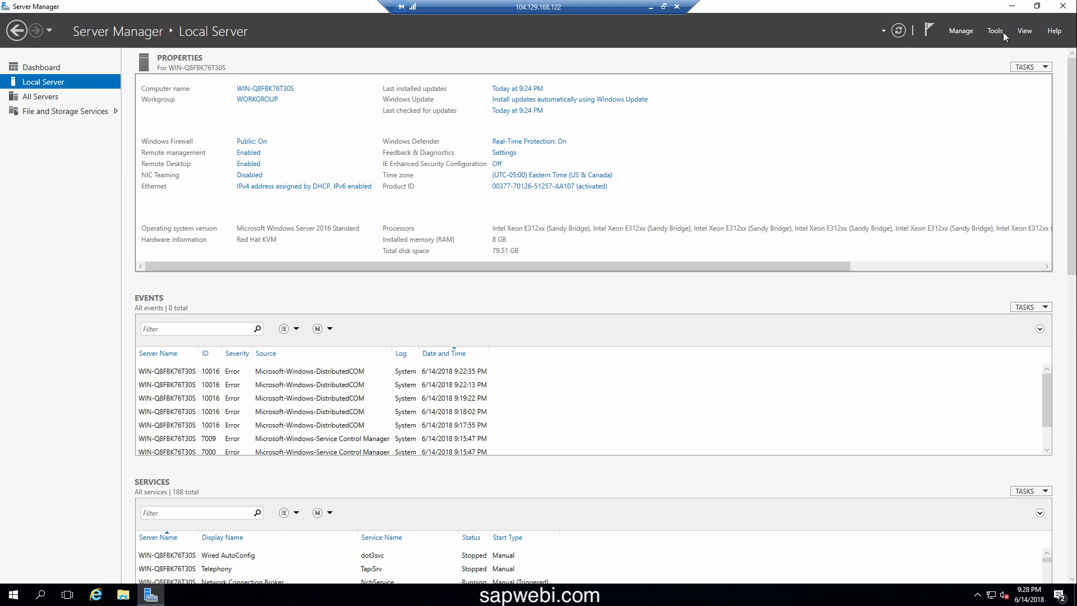
click(1064, 7)
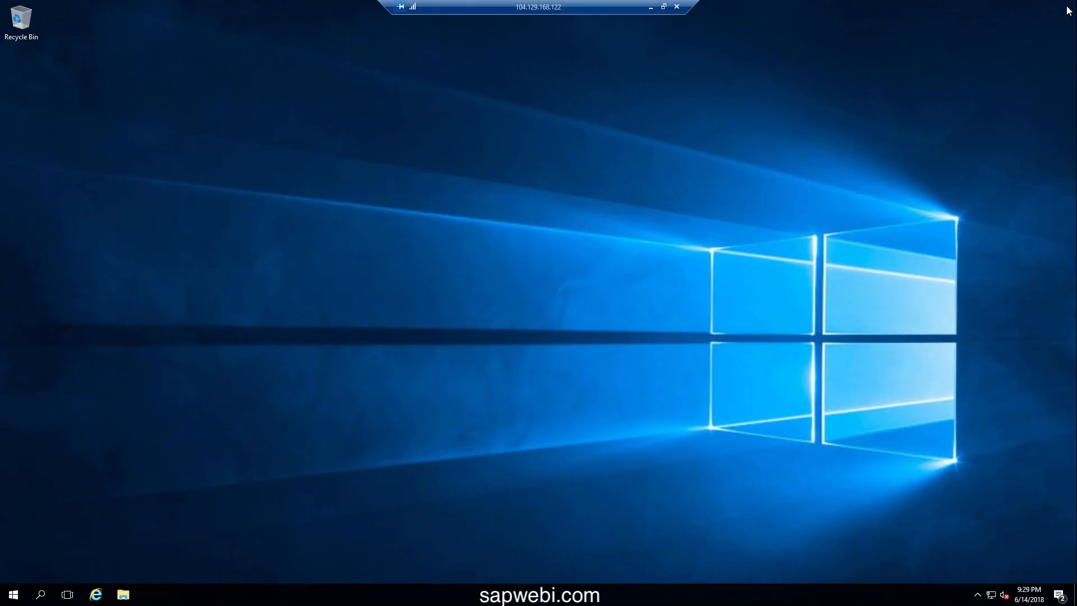
Go to google.com in Internet Explorer, accept the offer to try Chrome, and maximize the window
click(96, 595)
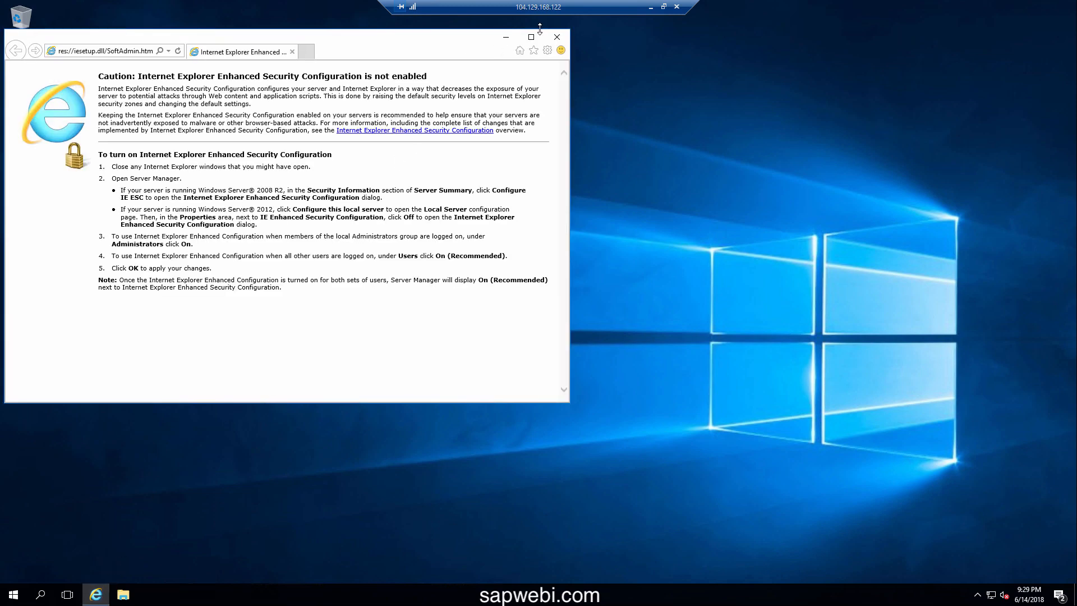
click(119, 52)
text(google.com/)
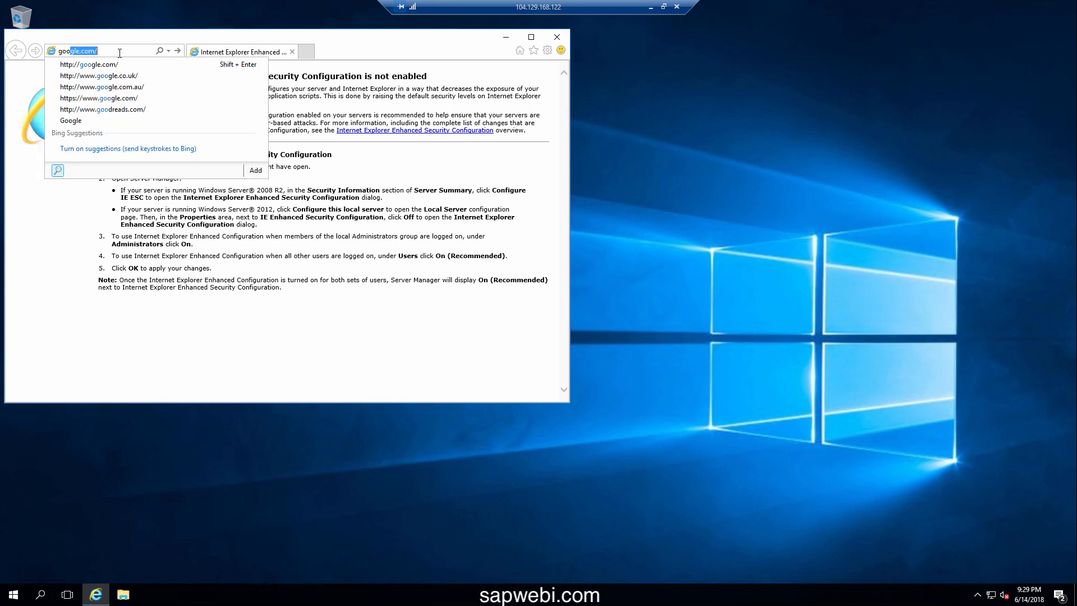
click(118, 65)
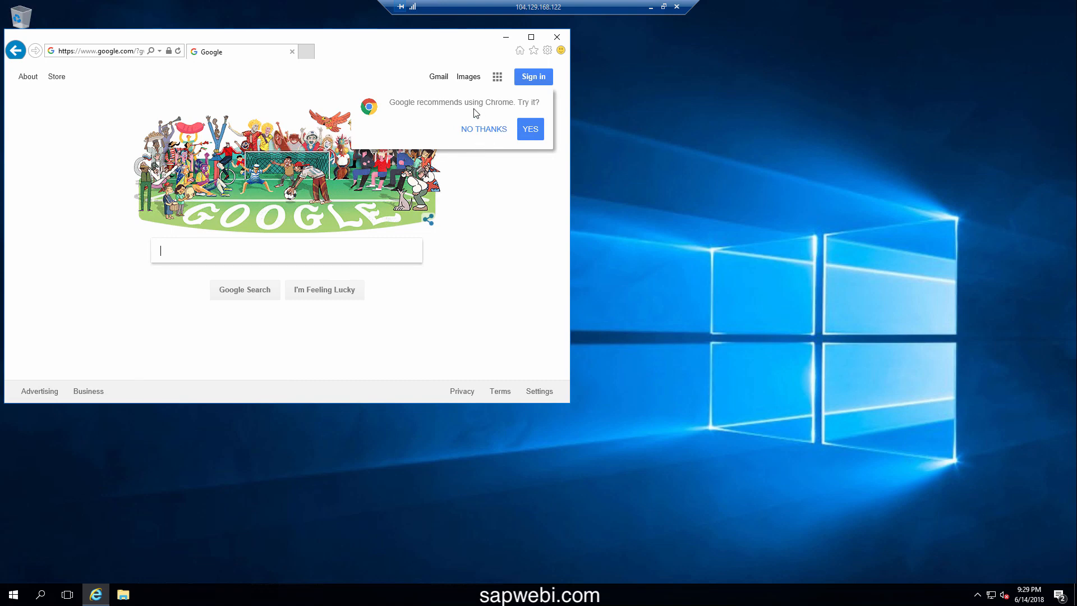
click(528, 130)
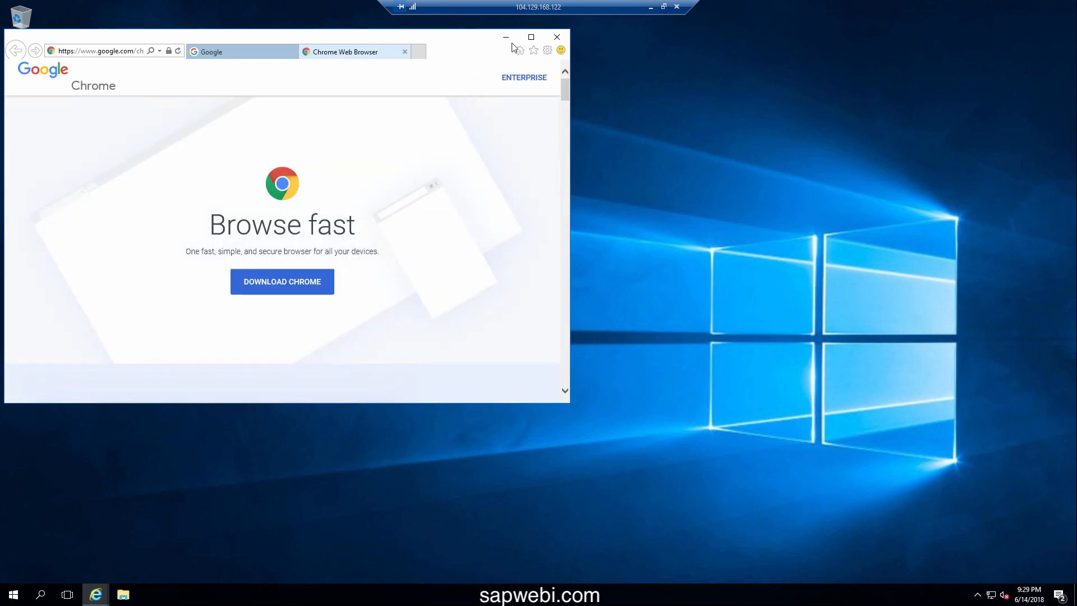
click(532, 37)
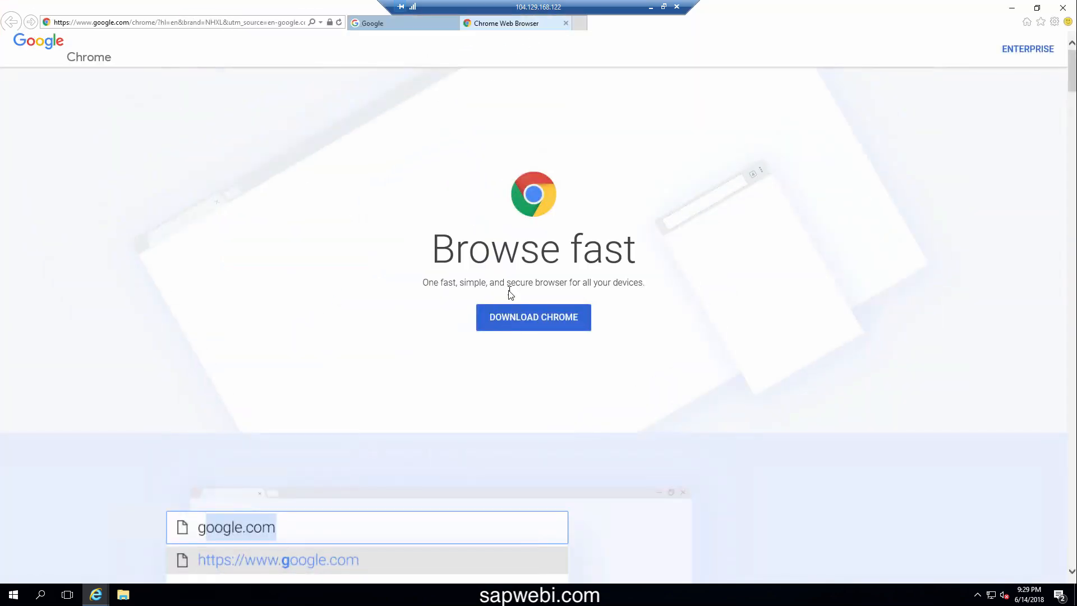
Download Chrome with usage statistics unchecked and run ChromeSetup.exe
click(531, 326)
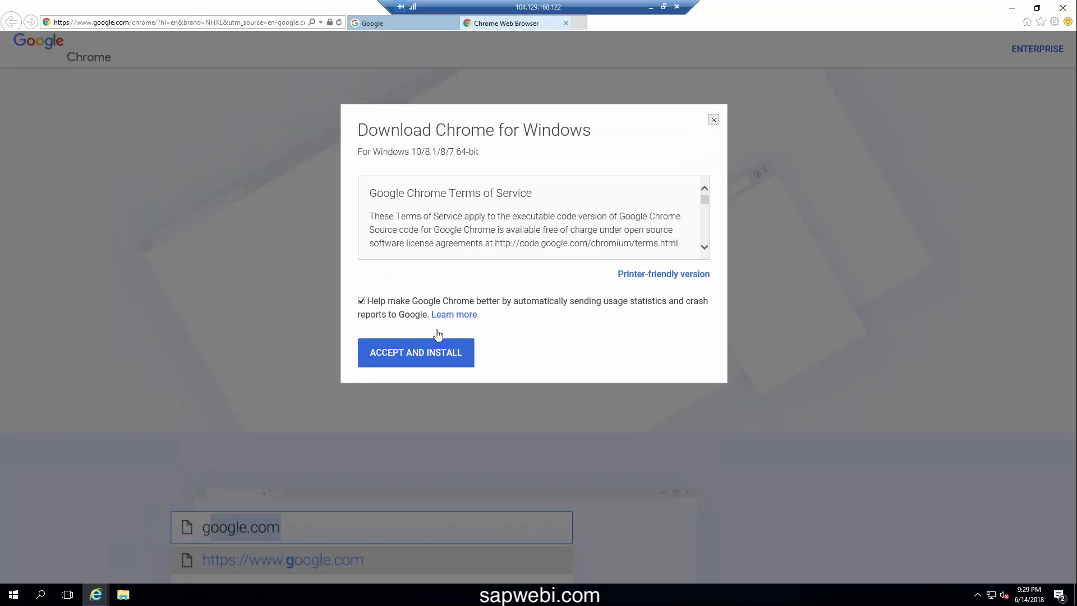
click(363, 301)
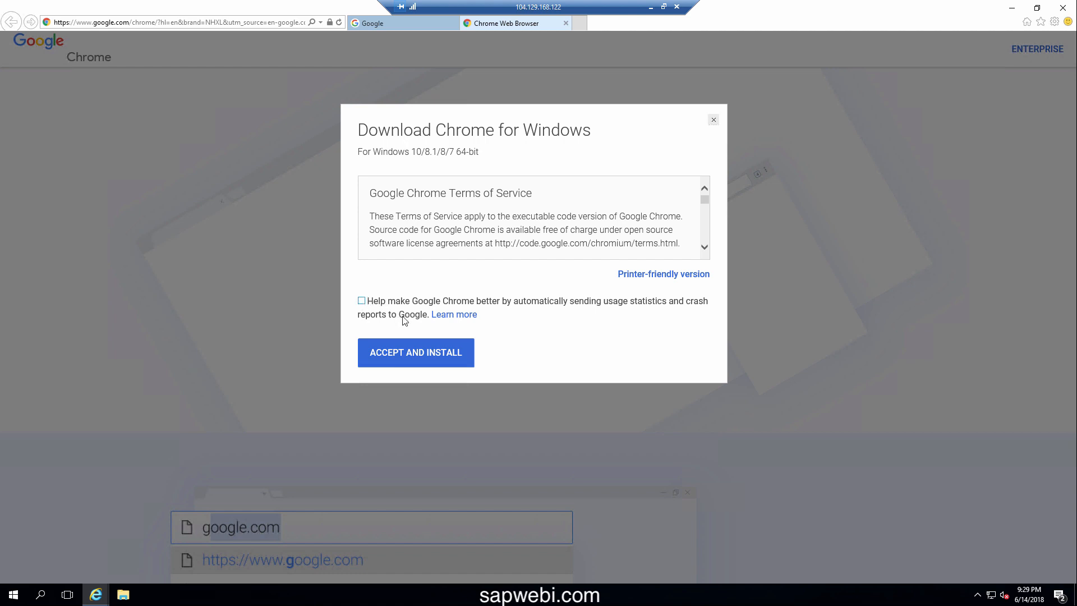
click(408, 353)
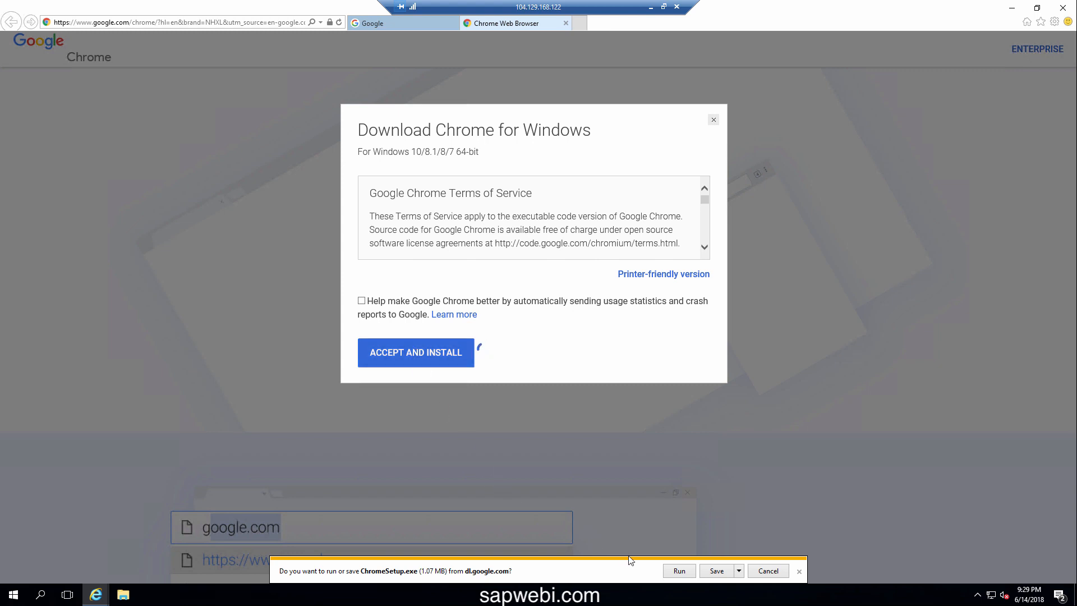
click(678, 570)
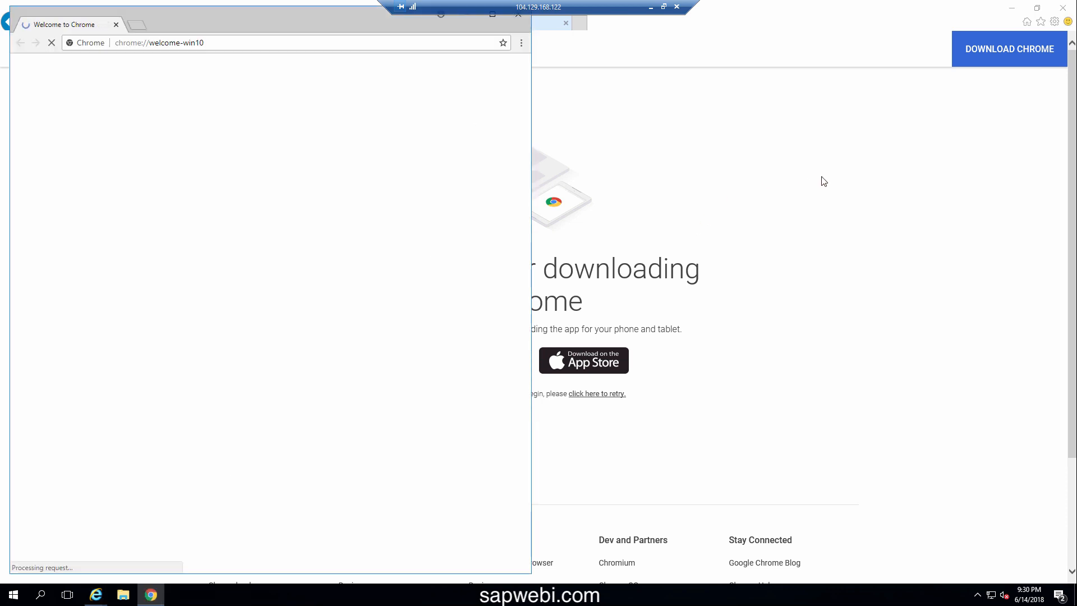
Close Internet Explorer with all its tabs and the Chrome welcome window
click(1064, 8)
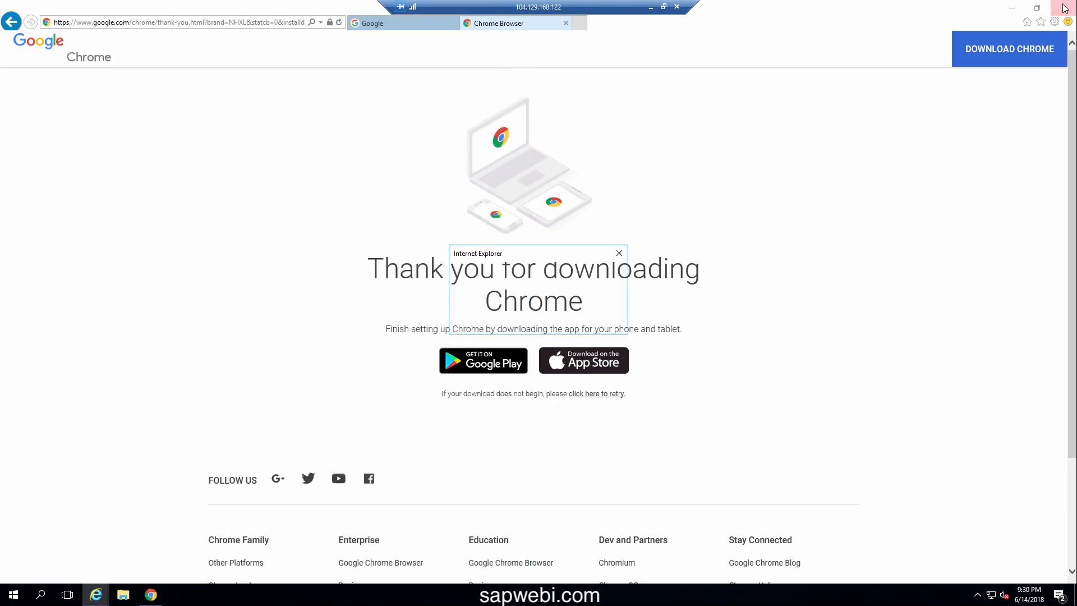
click(516, 305)
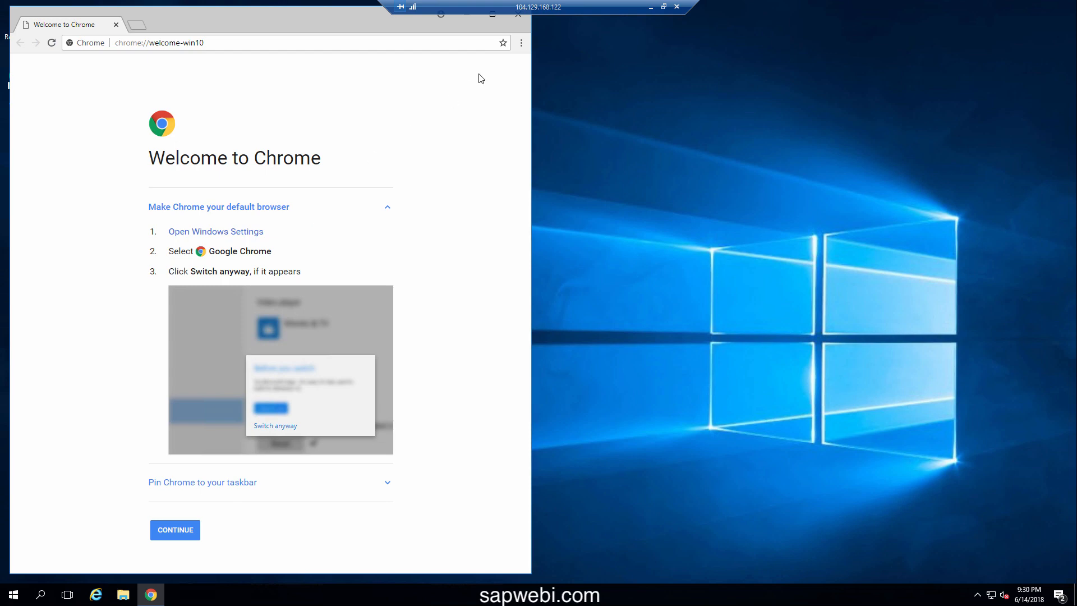
click(516, 19)
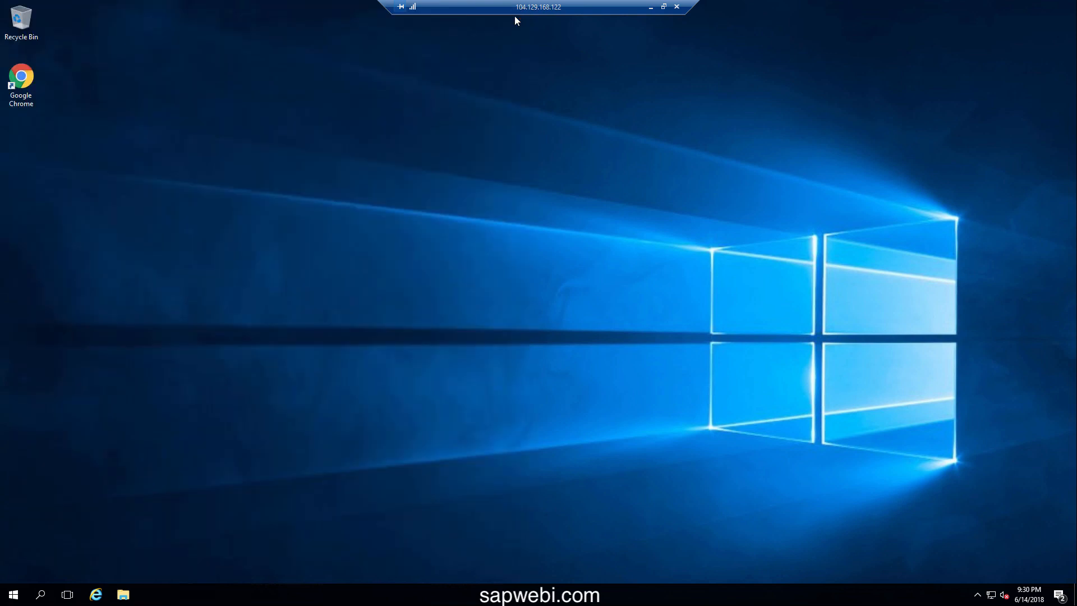
Append --allow-outdated-plugins to the Google Chrome shortcut's Target and save it
right_click(30, 105)
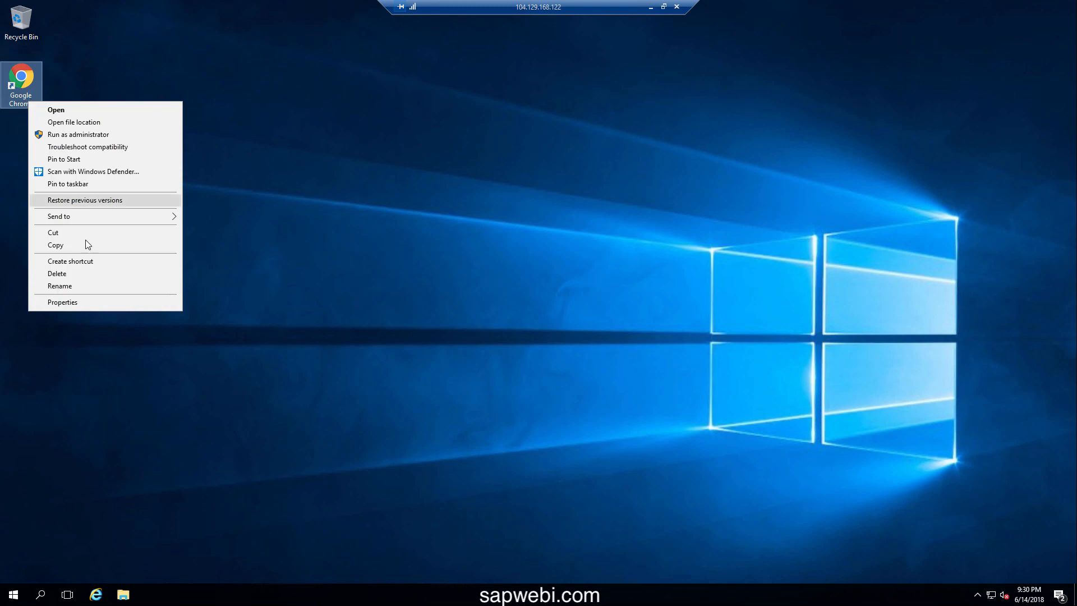
click(63, 303)
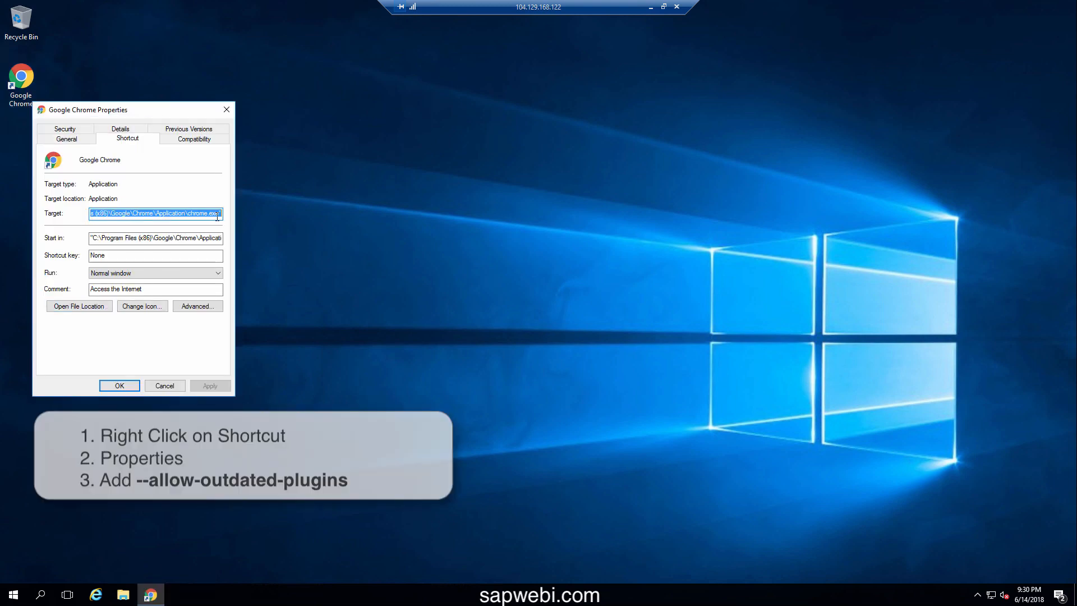
key(End)
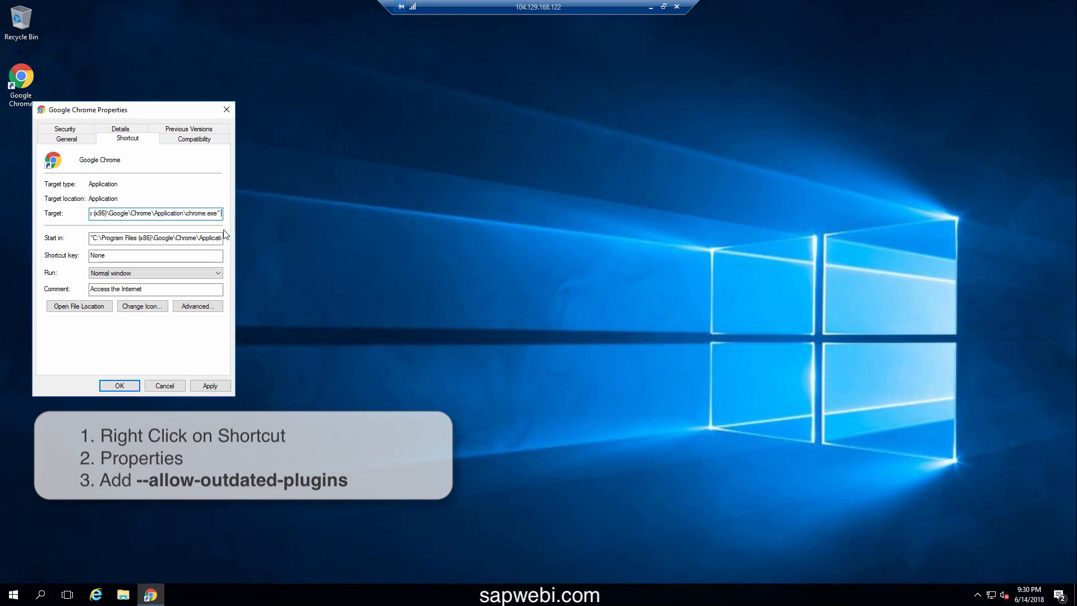
text(--allow-outdated)
text(-plugins)
click(212, 385)
click(129, 386)
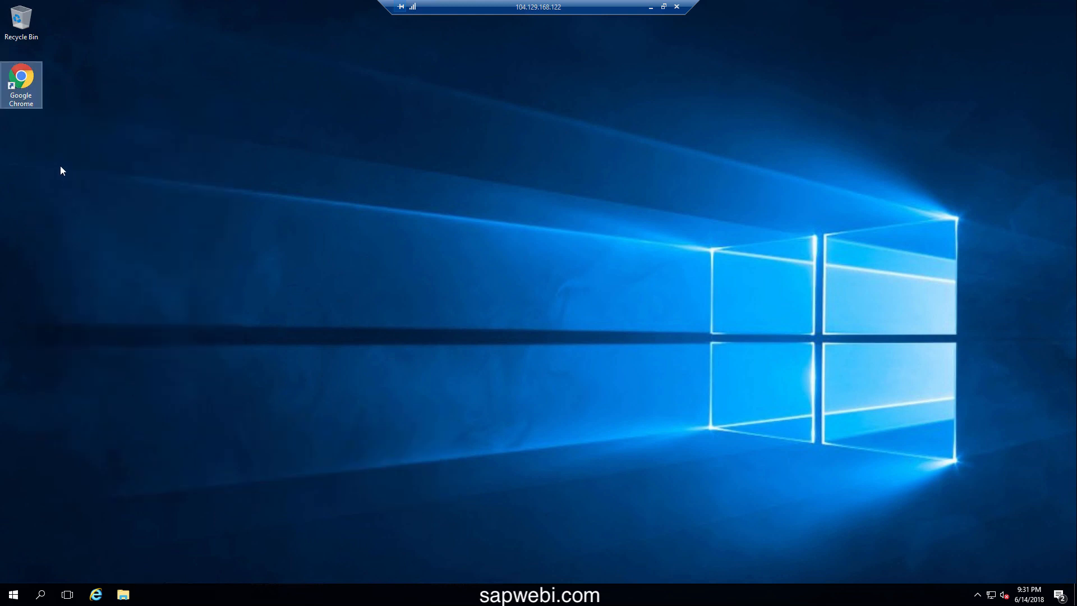
Pin Google Chrome to the taskbar and launch it from the desktop shortcut
right_click(31, 106)
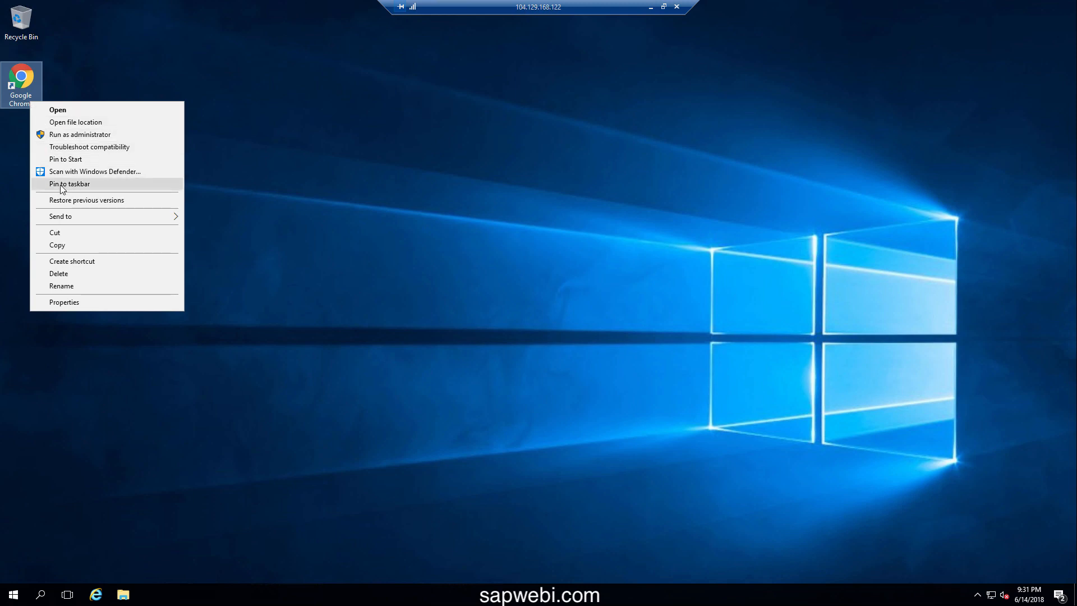
click(62, 185)
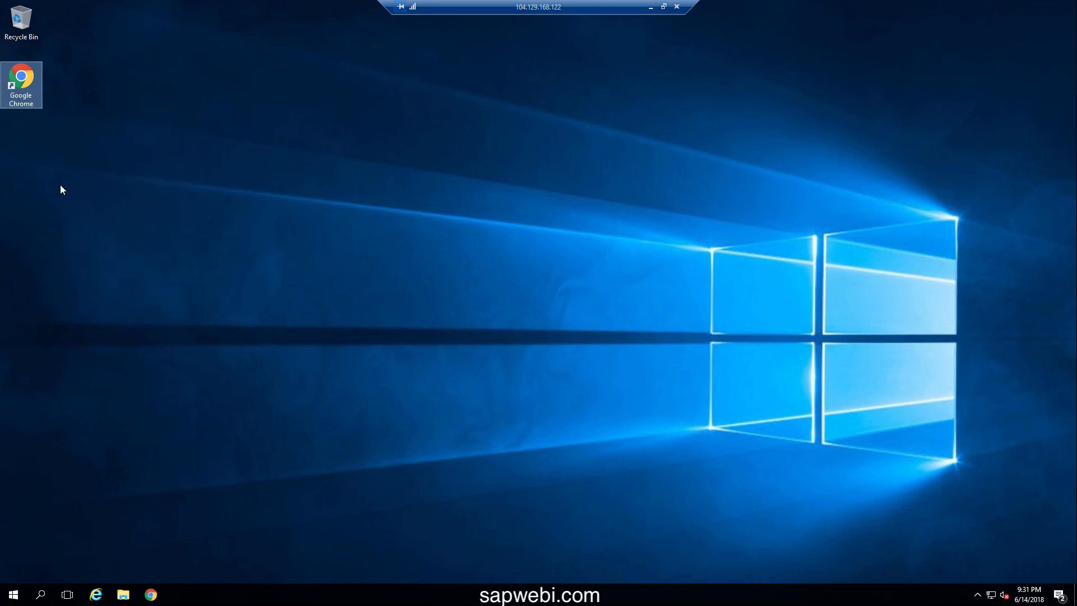
double_click(25, 100)
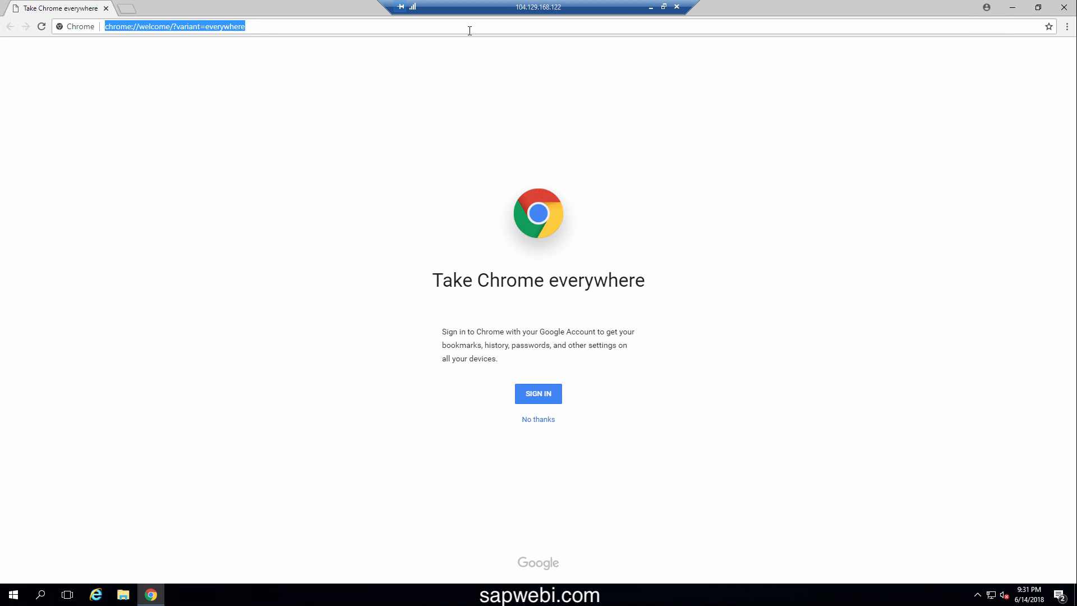
Search Google for 'sap bi edge edition trial' and open the 'Software Free Trials | SAP' result
text(go)
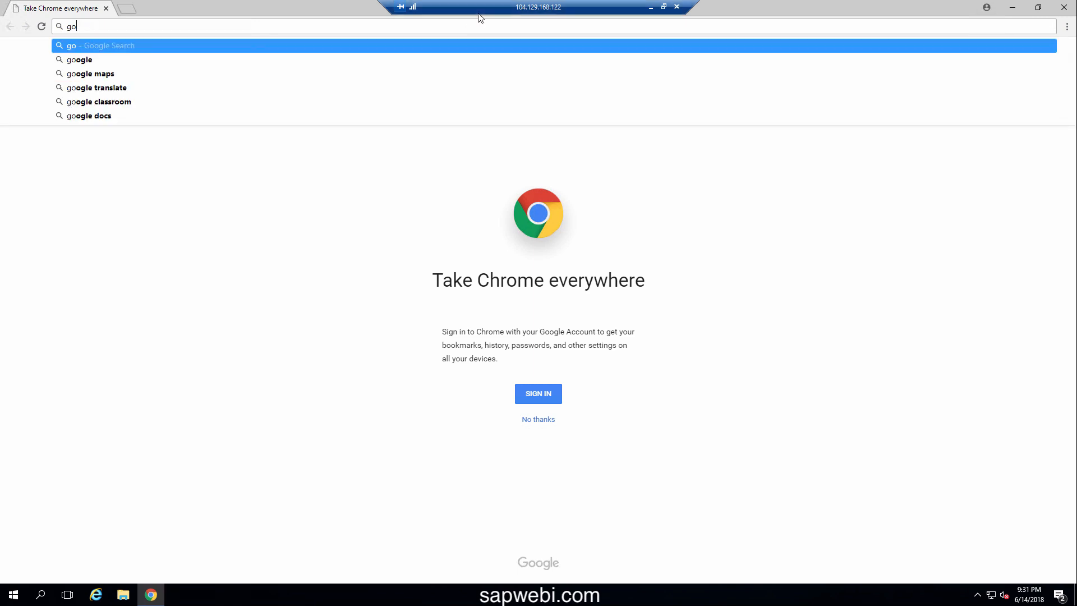
text(ogle)
key(Return)
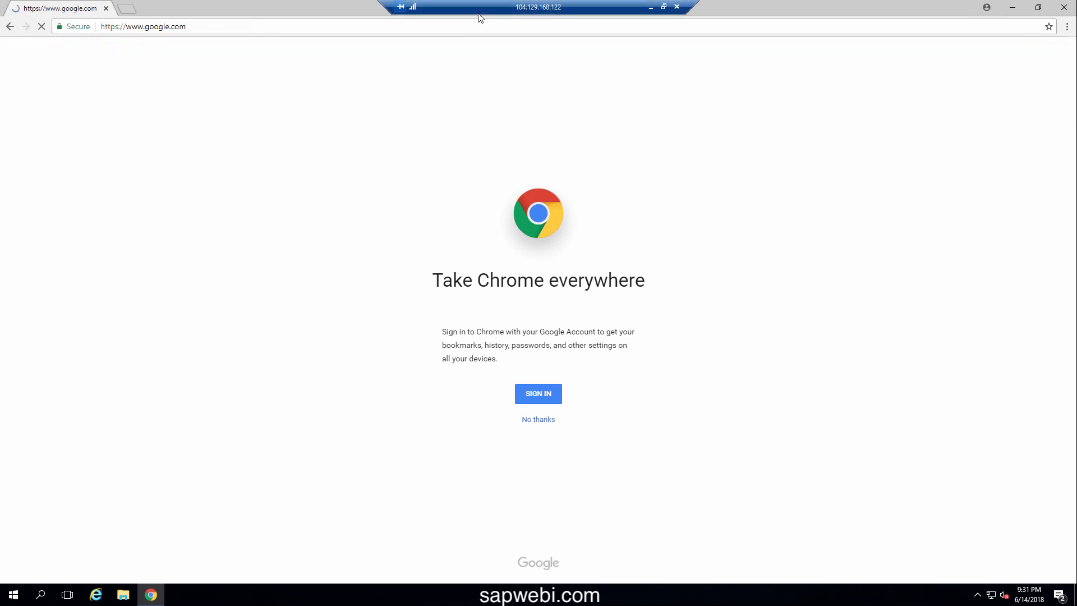
text(sap )
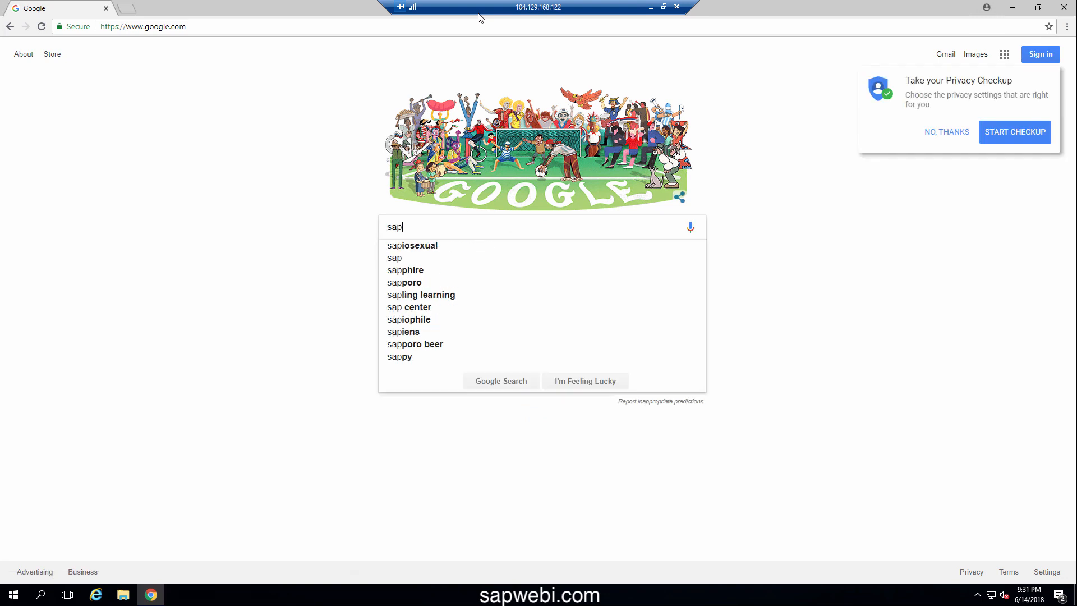
text(bi ed)
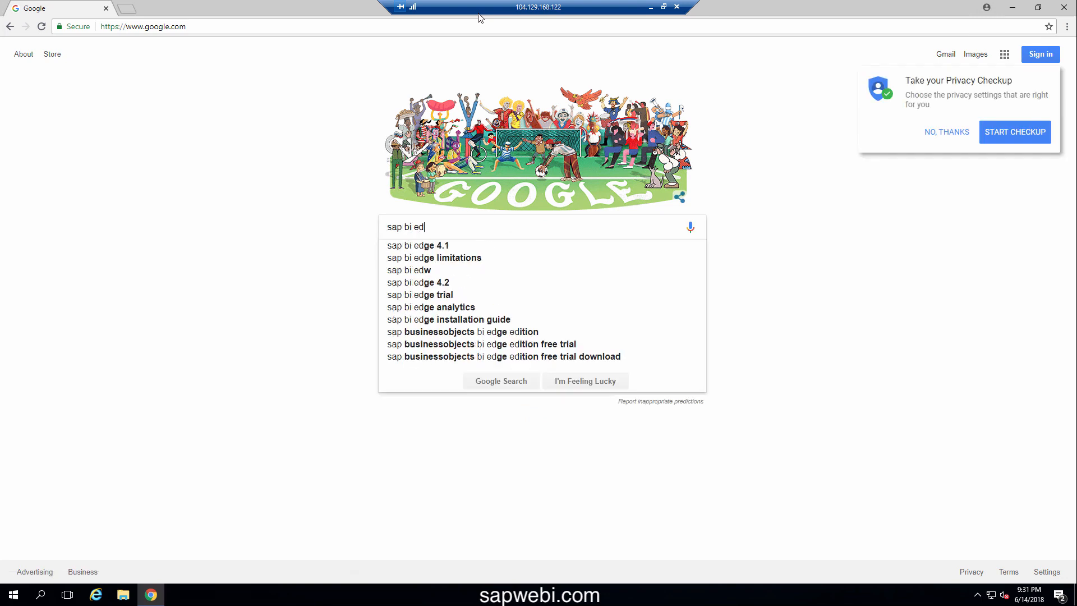
text(ge editio)
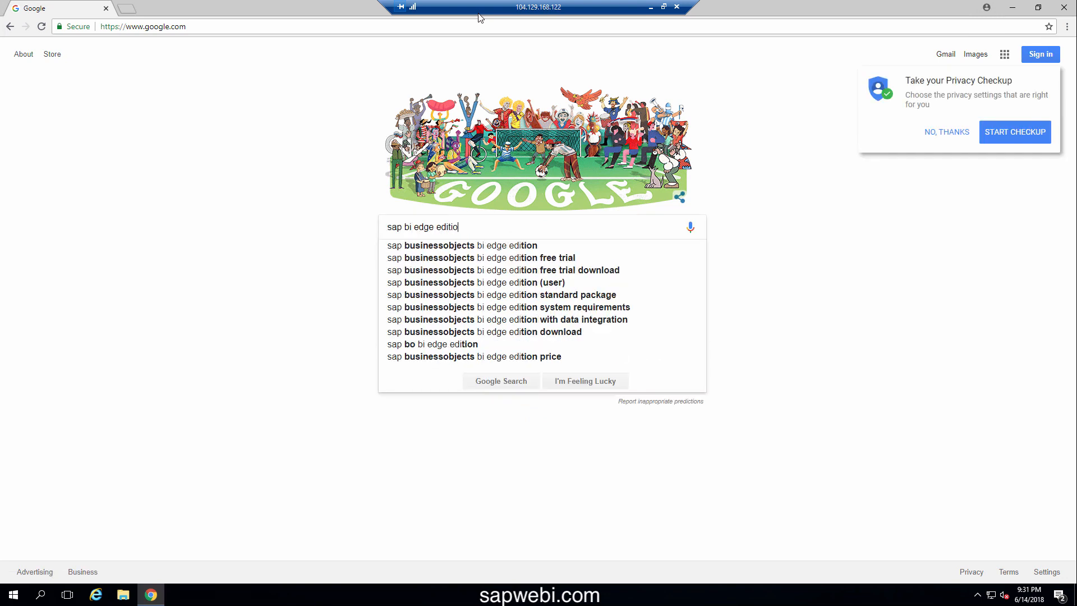
text(n trial)
key(Return)
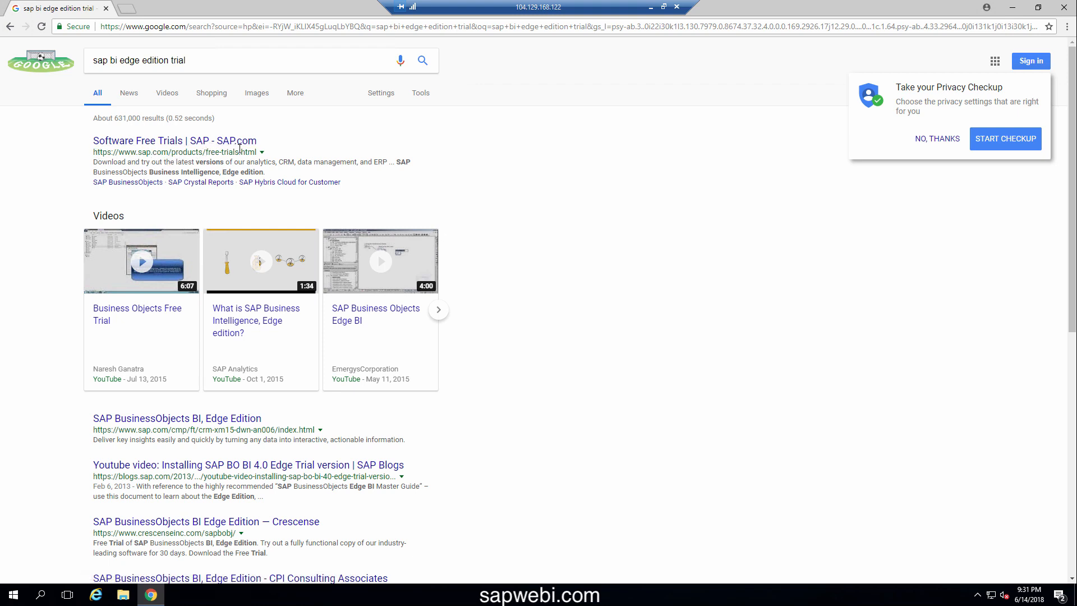
click(218, 143)
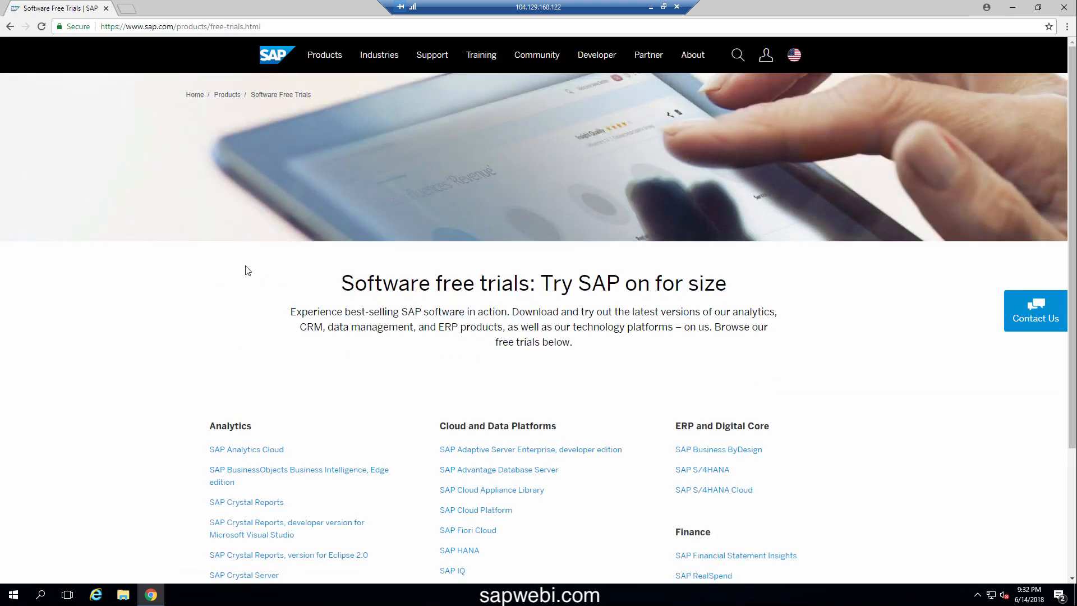
Open the SAP BusinessObjects Business Intelligence, Edge edition page and choose 'Start a free trial'
scroll(248, 271, down, 1)
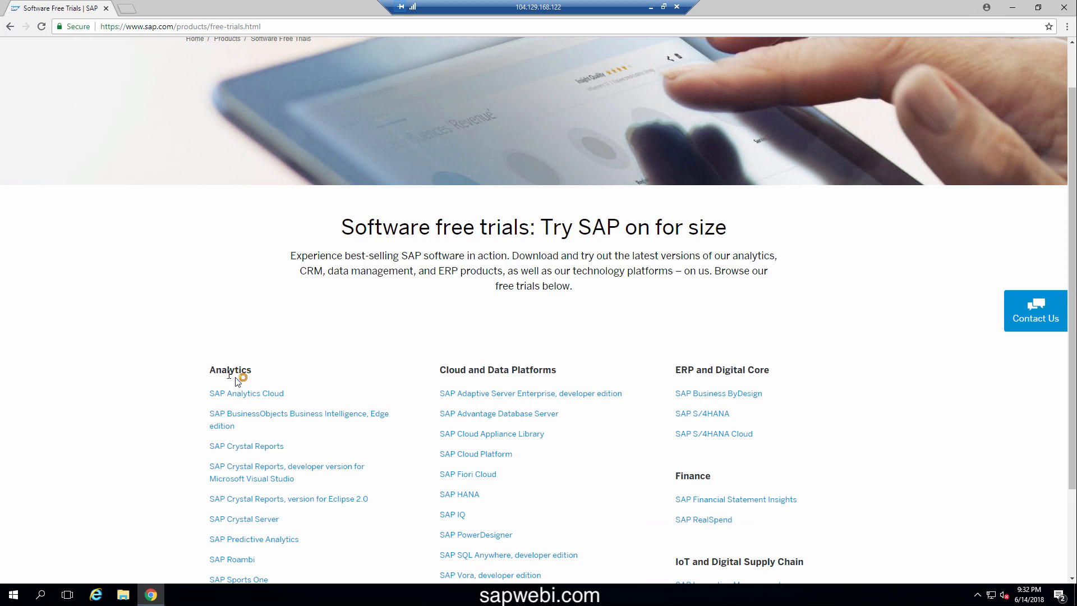
click(303, 420)
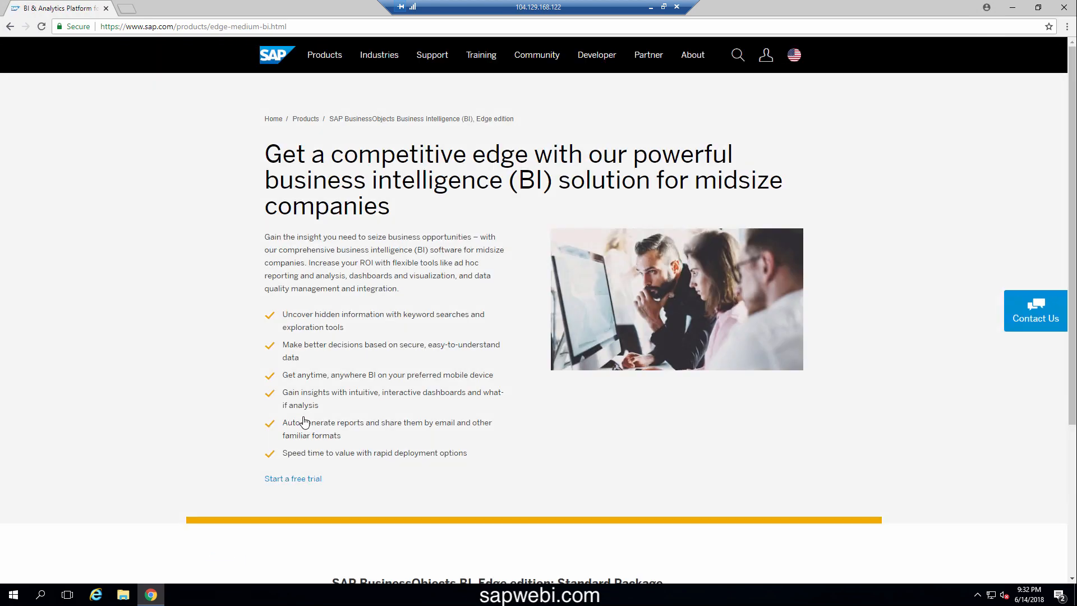
click(305, 479)
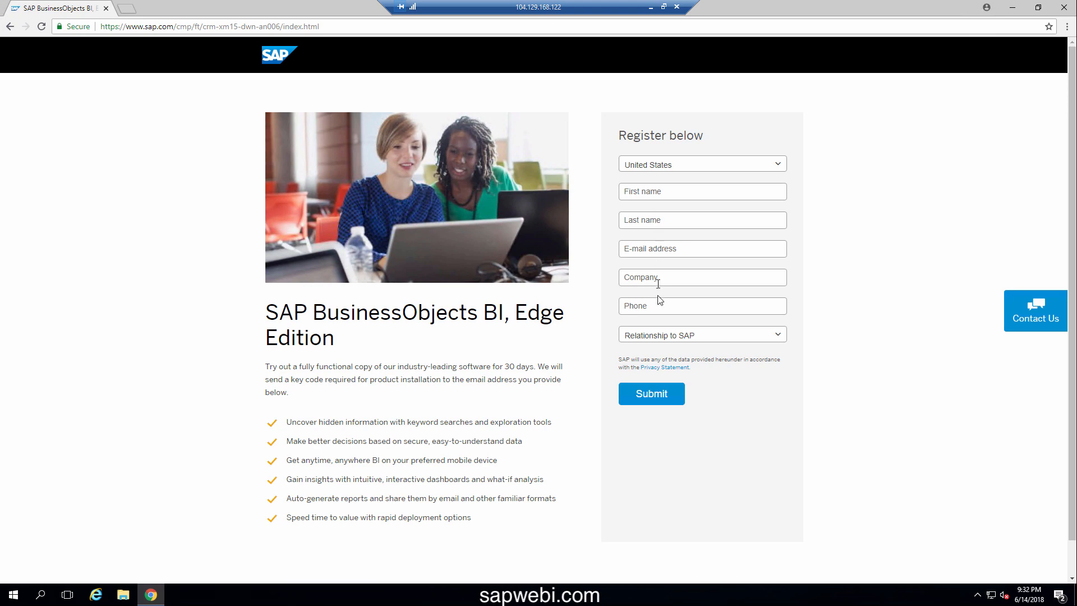
Enter the contact's first and last name, e-mail address and phone number in the trial form
click(645, 193)
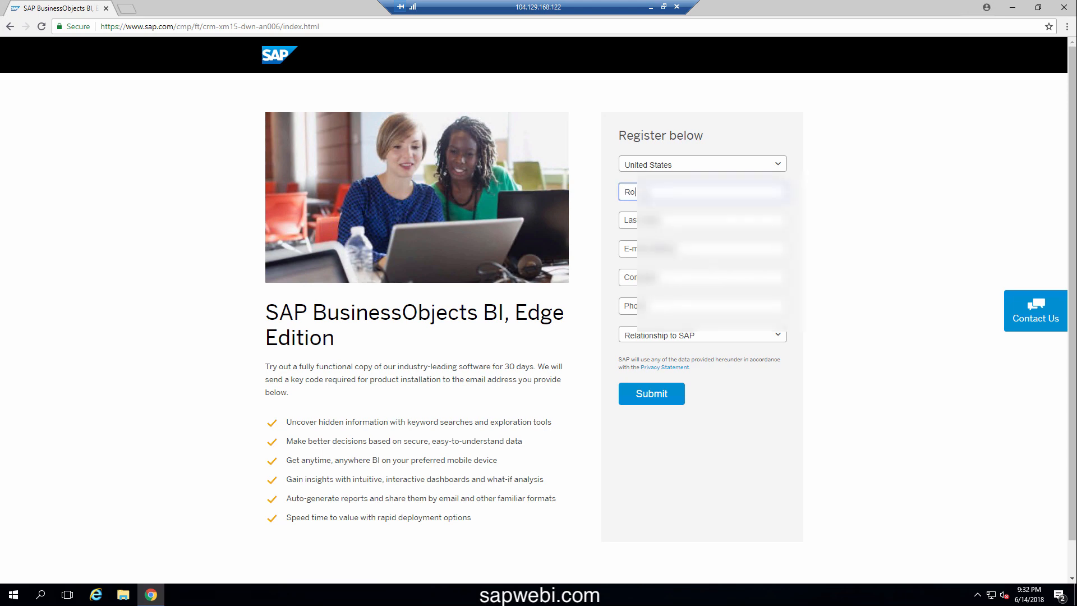
key(Tab)
key(Tab)
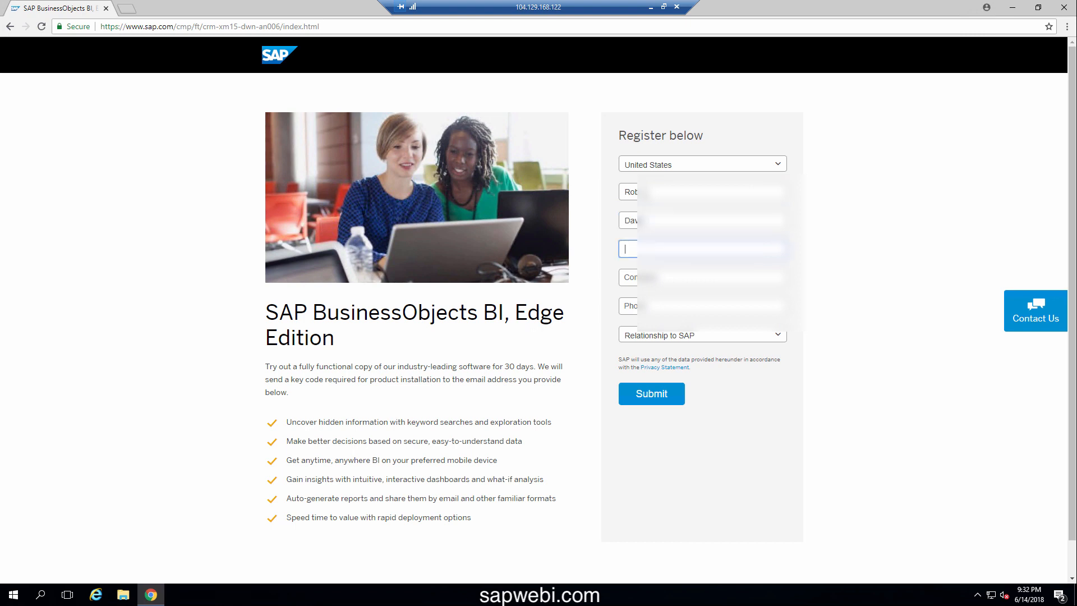
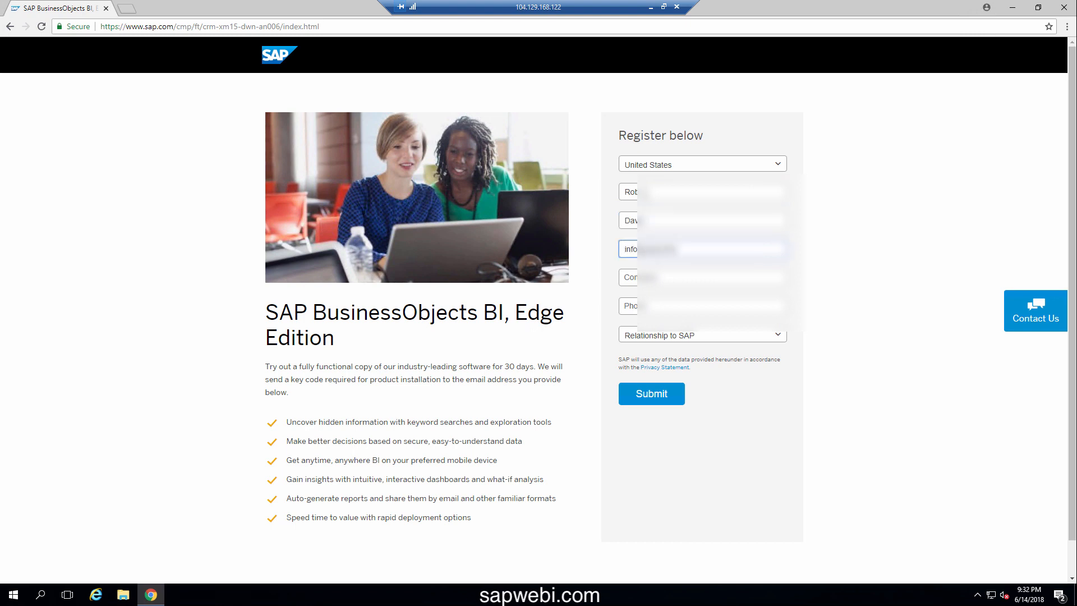
key(Tab)
key(Tab)
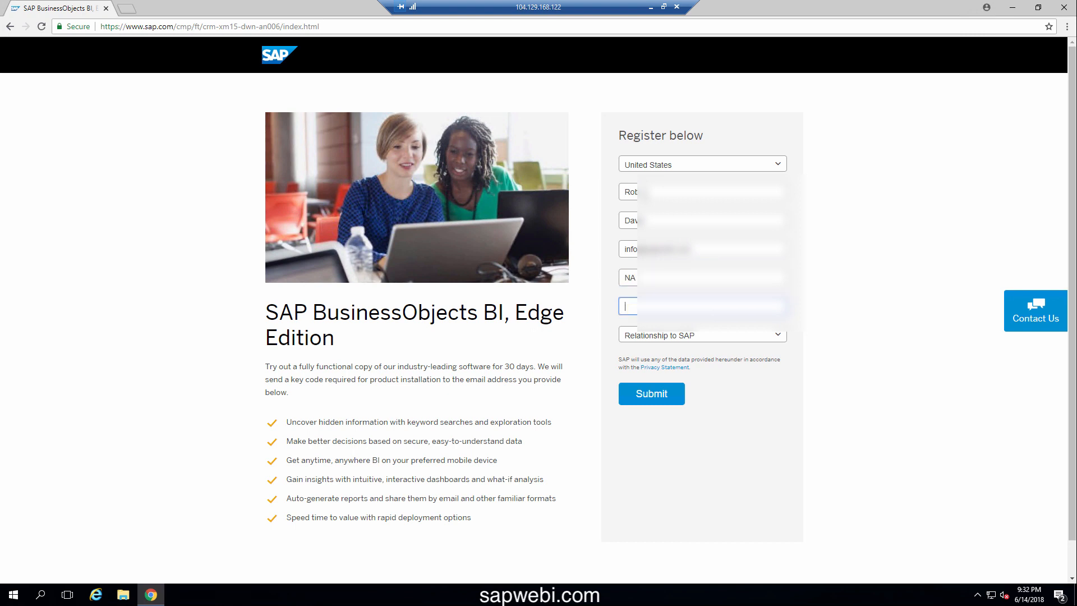
text(8605555555)
Set Relationship to SAP to Consultant and submit the registration
click(665, 335)
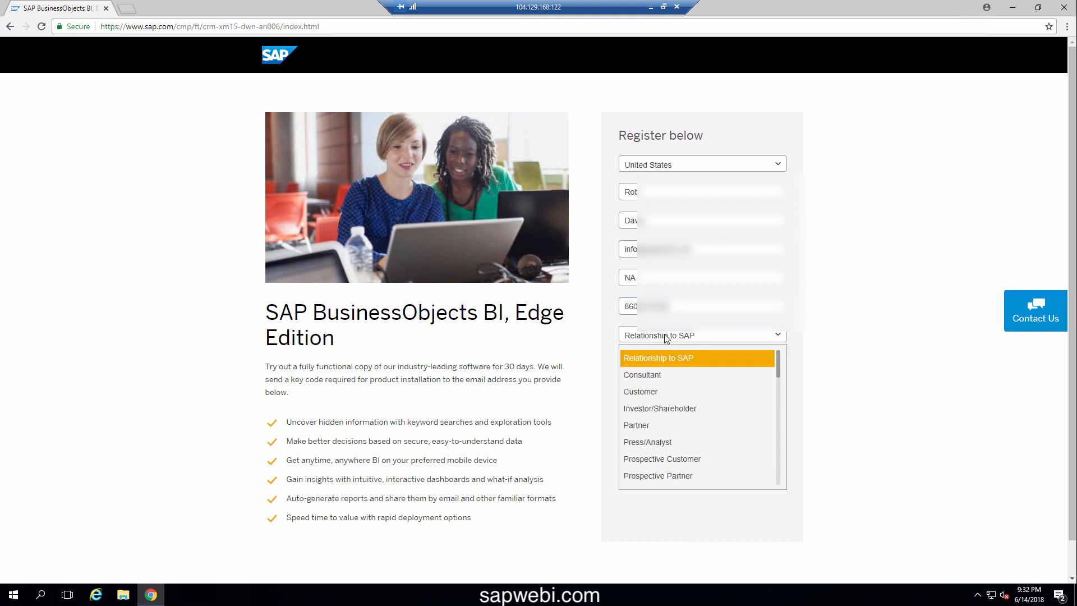
click(653, 376)
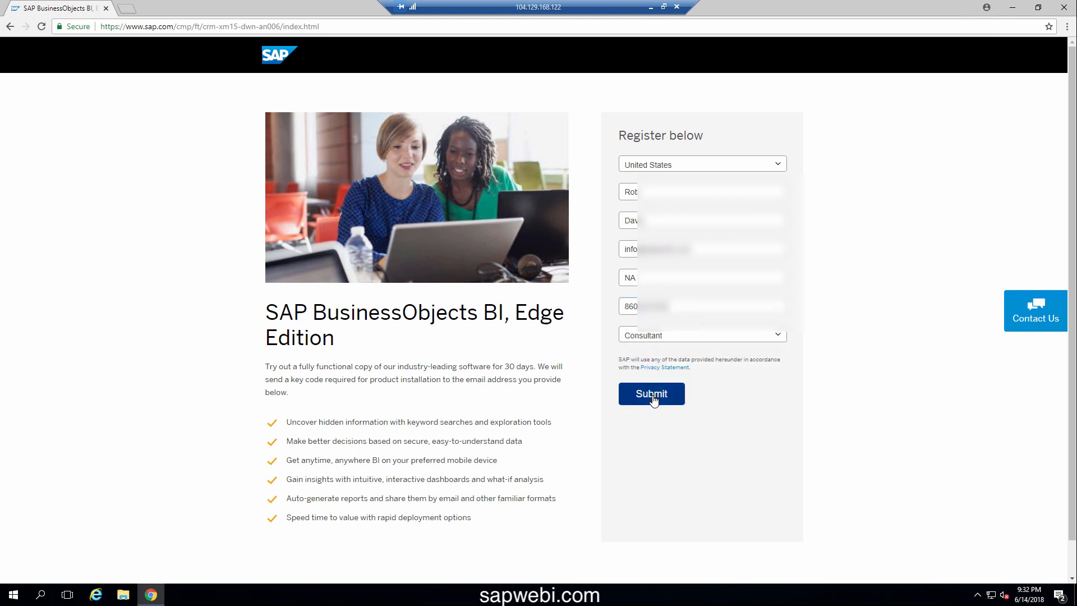
click(653, 398)
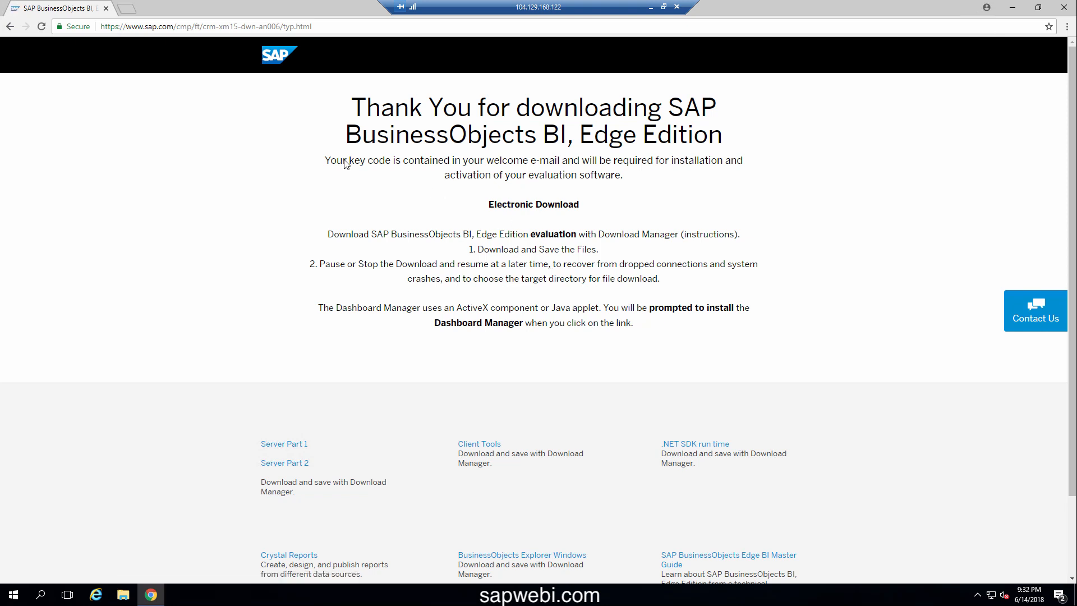
Note the key code e-mail message, then download Server Part 1, Server Part 2 and Client Tools
drag(325, 160, 563, 162)
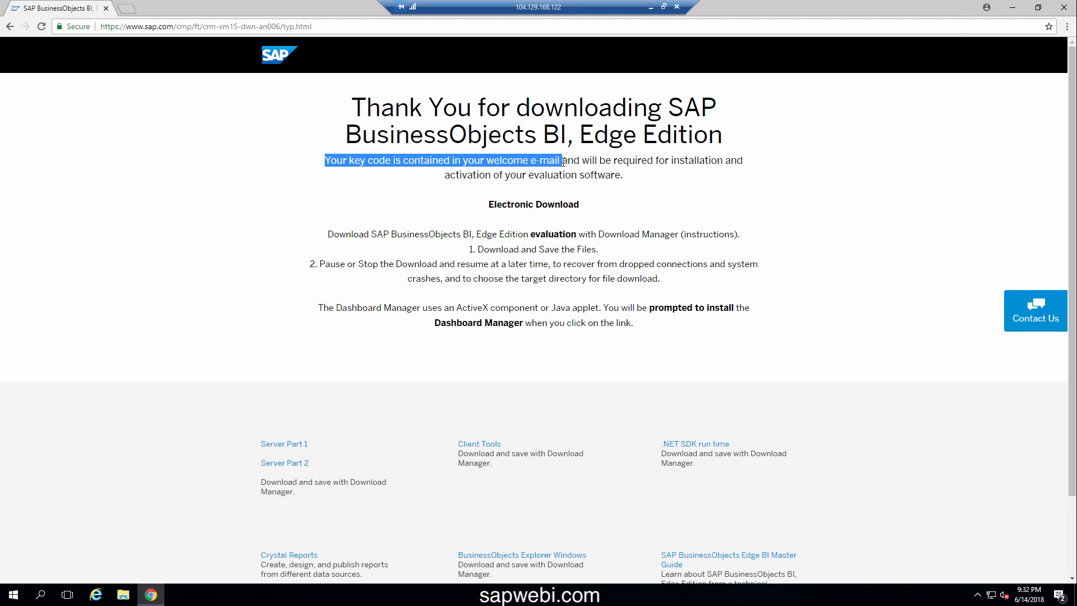
click(450, 235)
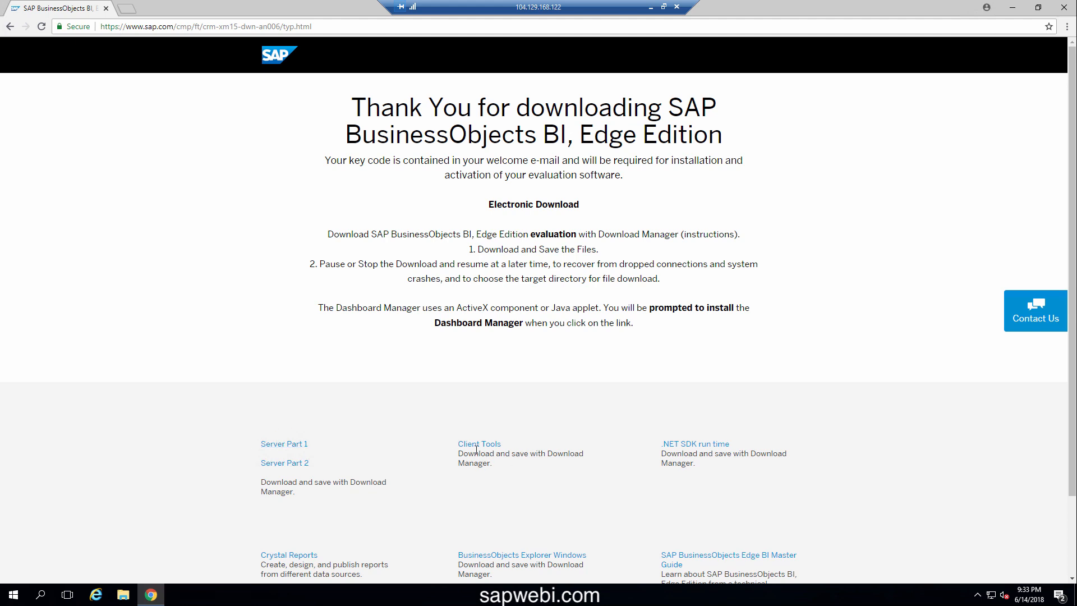
click(298, 445)
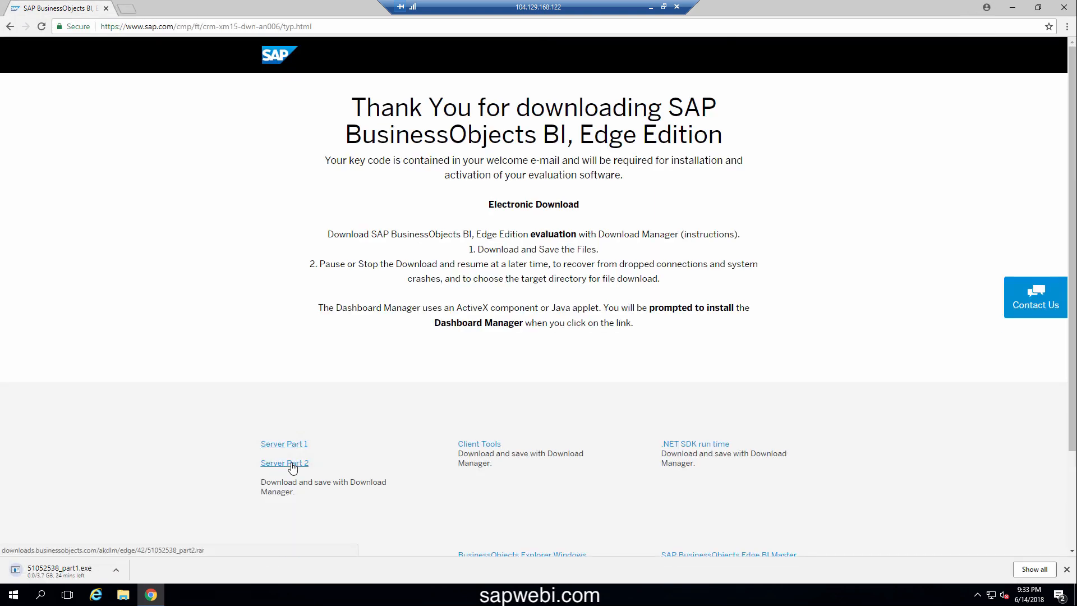
click(292, 468)
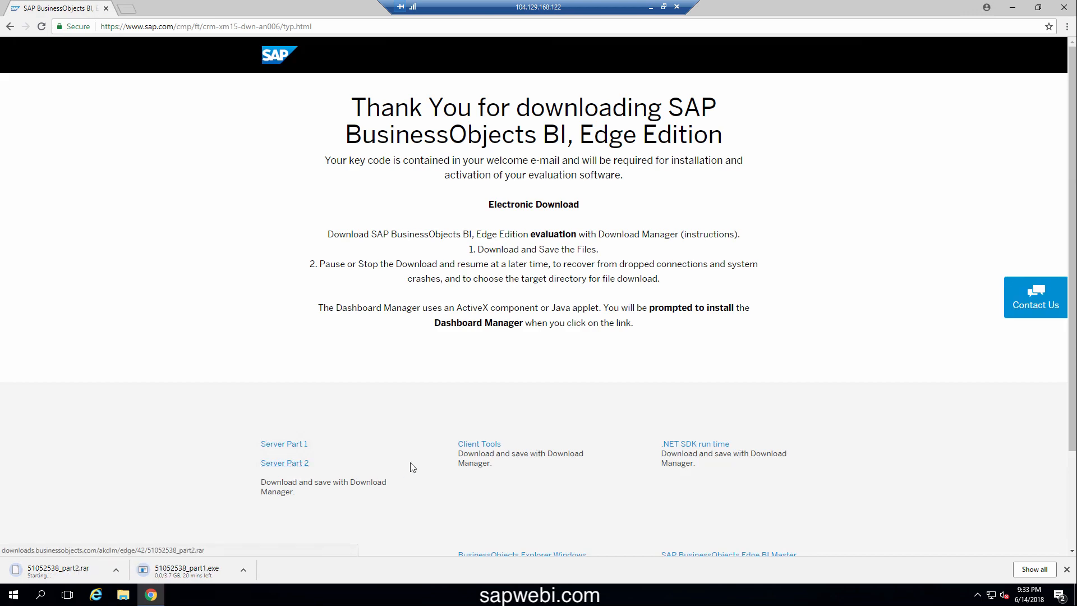
click(481, 447)
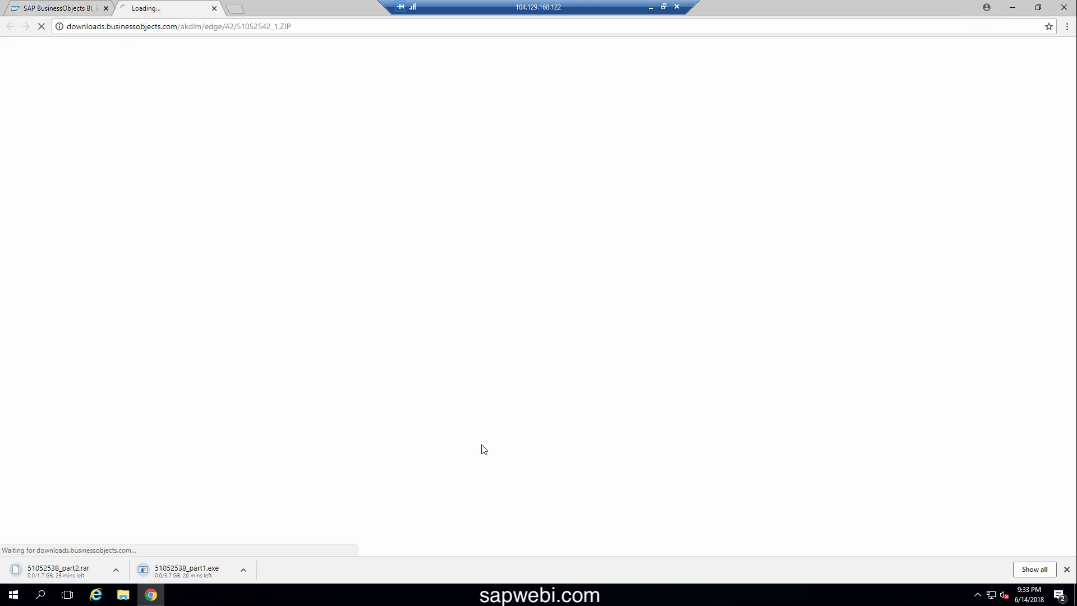
click(127, 10)
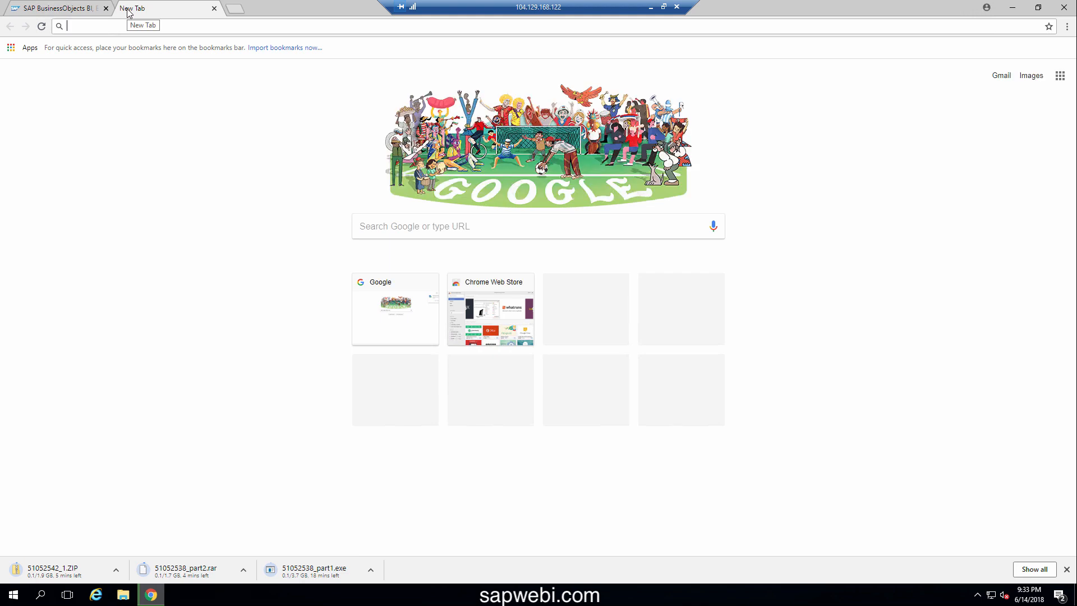
Highlight the trial keycode in SAP's confirmation e-mail, then minimize the Outlook window
text(o)
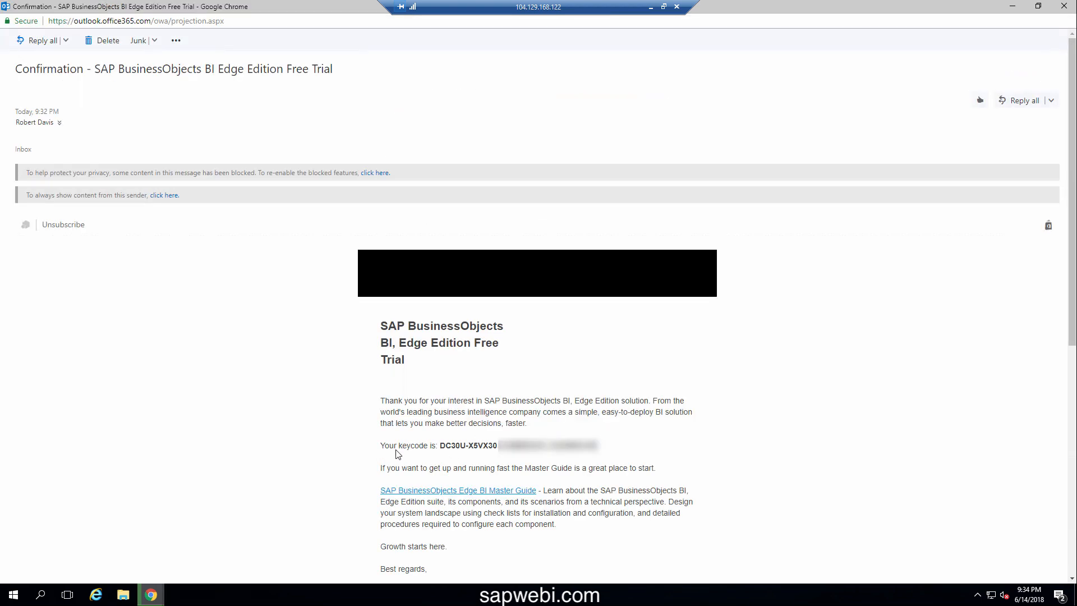
drag(441, 449, 624, 449)
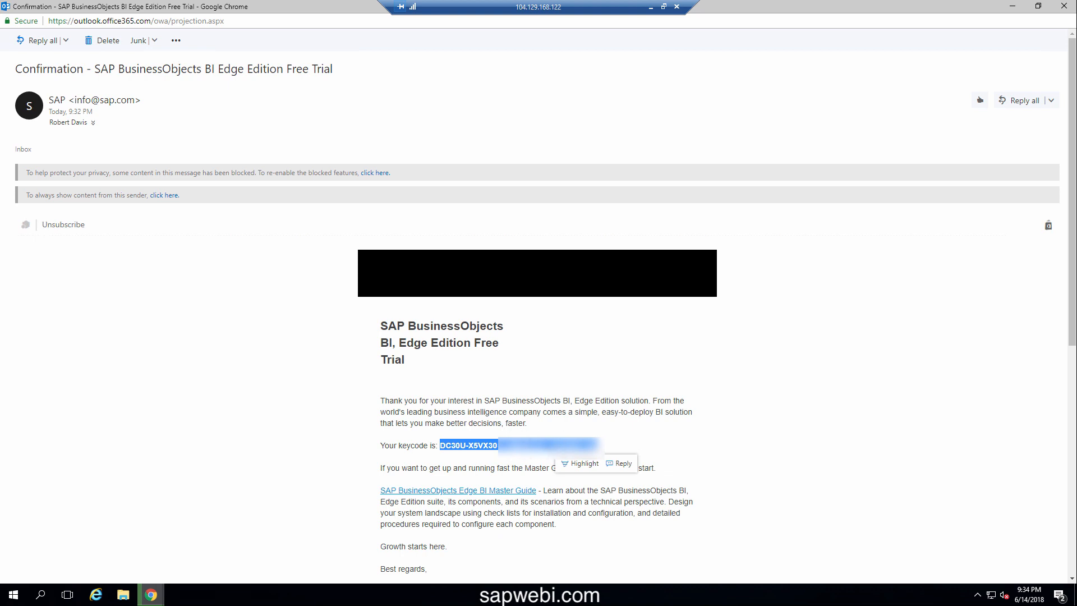
click(547, 426)
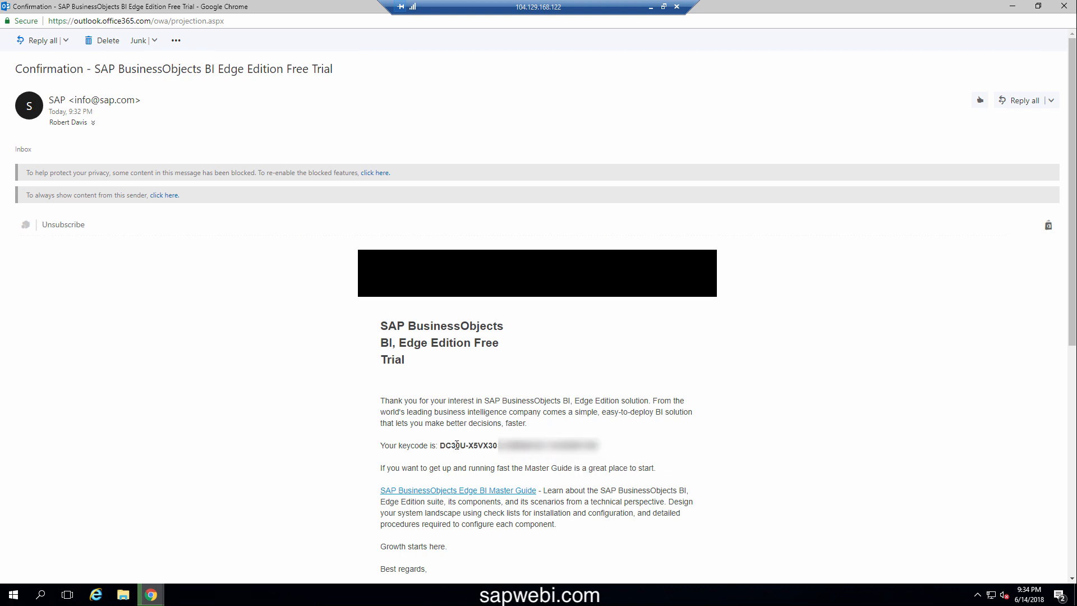
click(1013, 8)
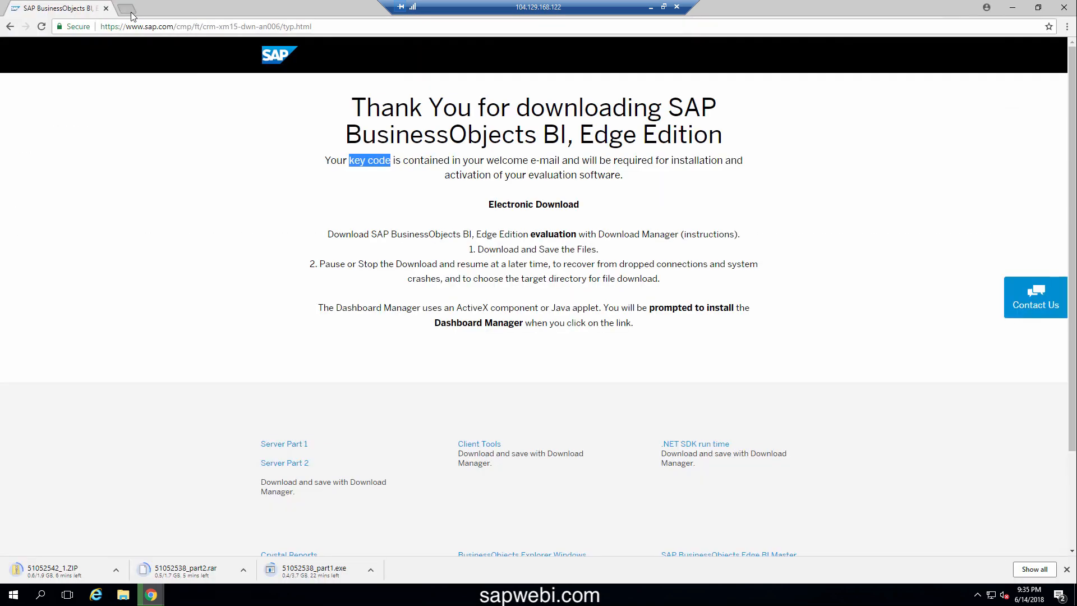
click(128, 9)
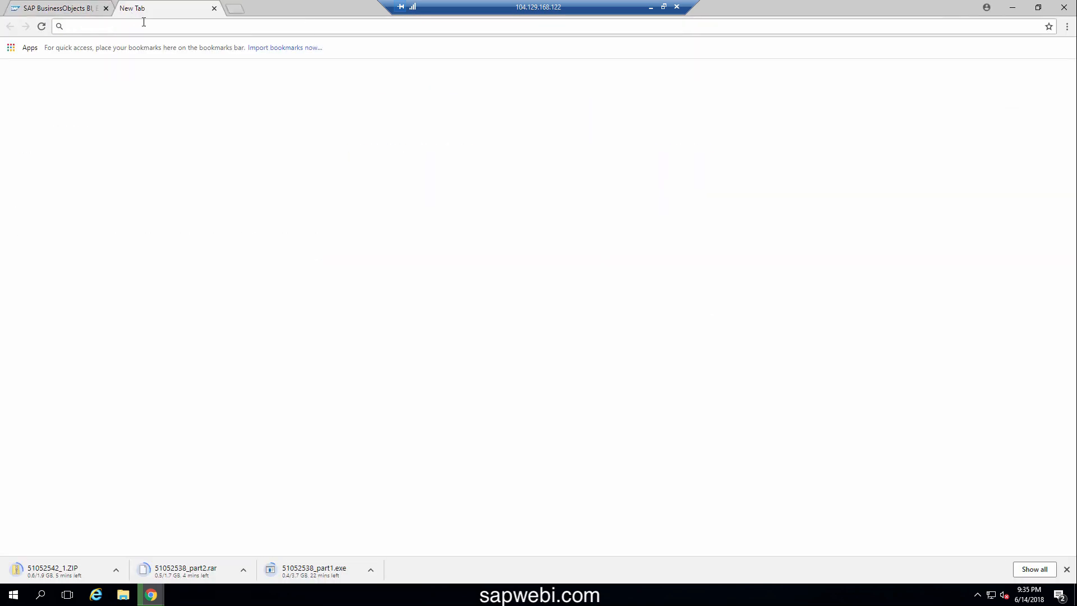
Go to sapwebi.com/java and direct-download jre-6u31-windows-i586.exe from Dropbox
text(sapwebi.com/)
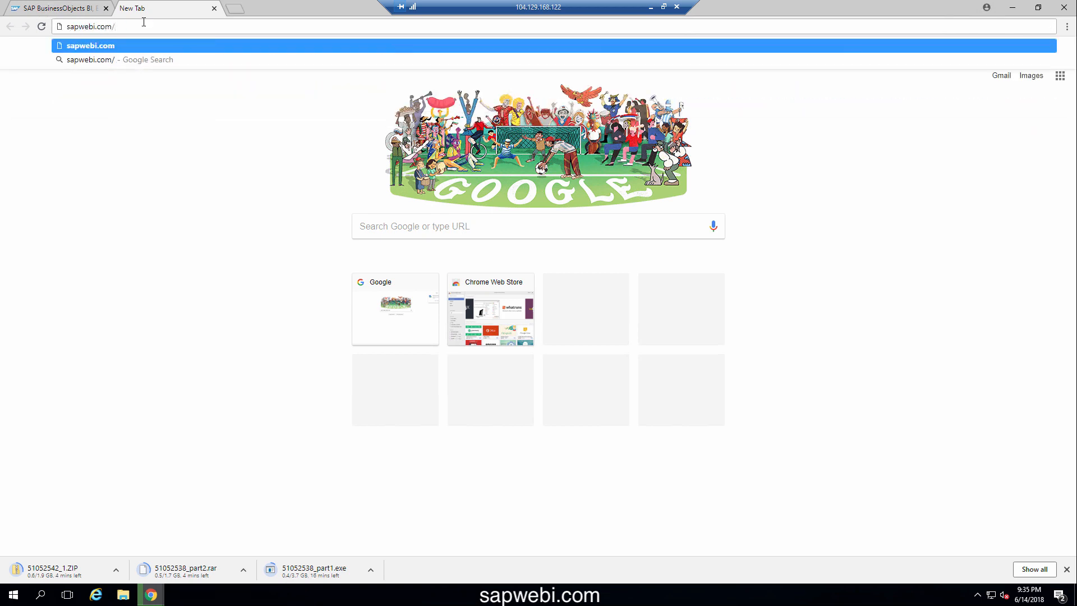
text(java)
key(Return)
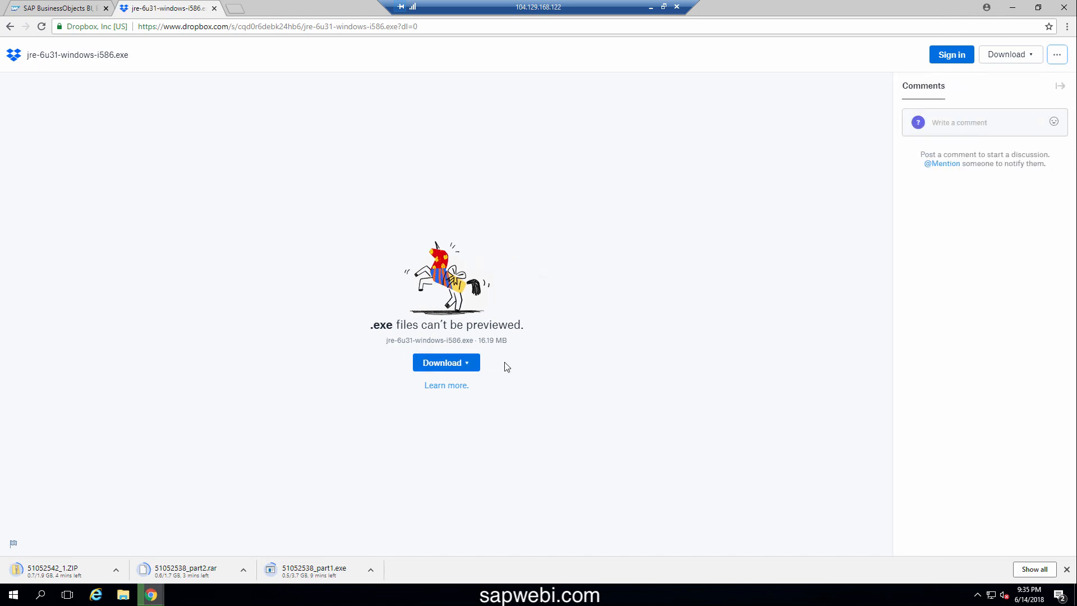
click(470, 368)
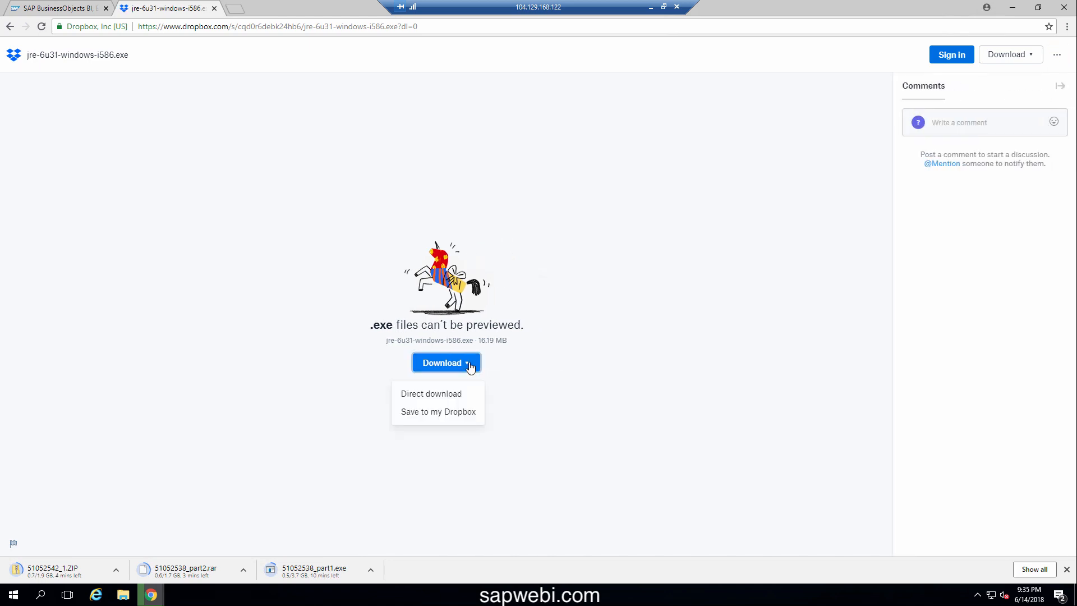
click(449, 394)
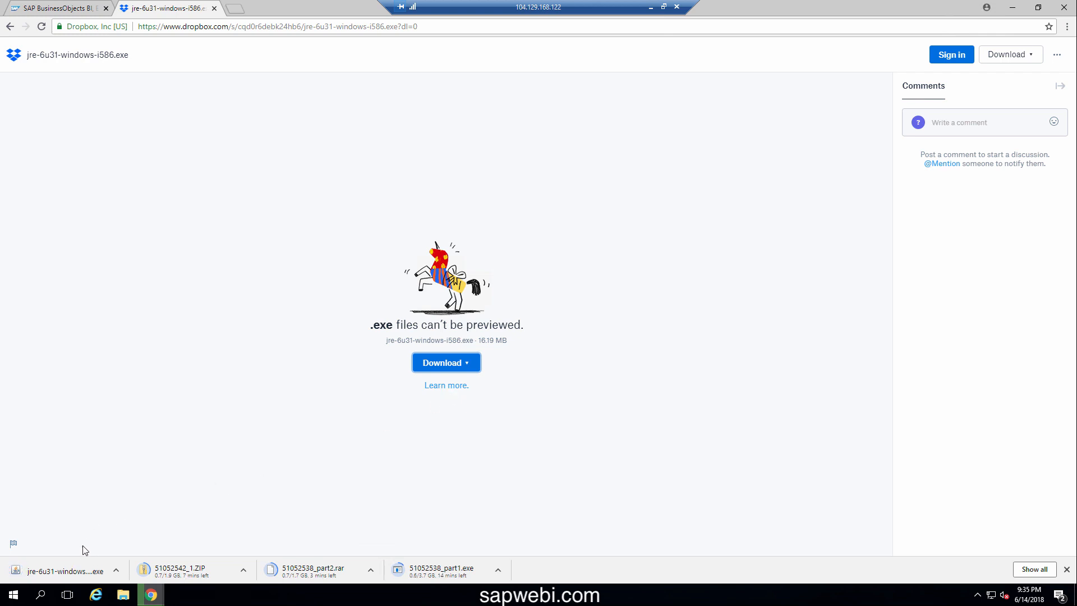
Run the jre-6u31 installer past the security warning, install Java, and close the setup
click(77, 573)
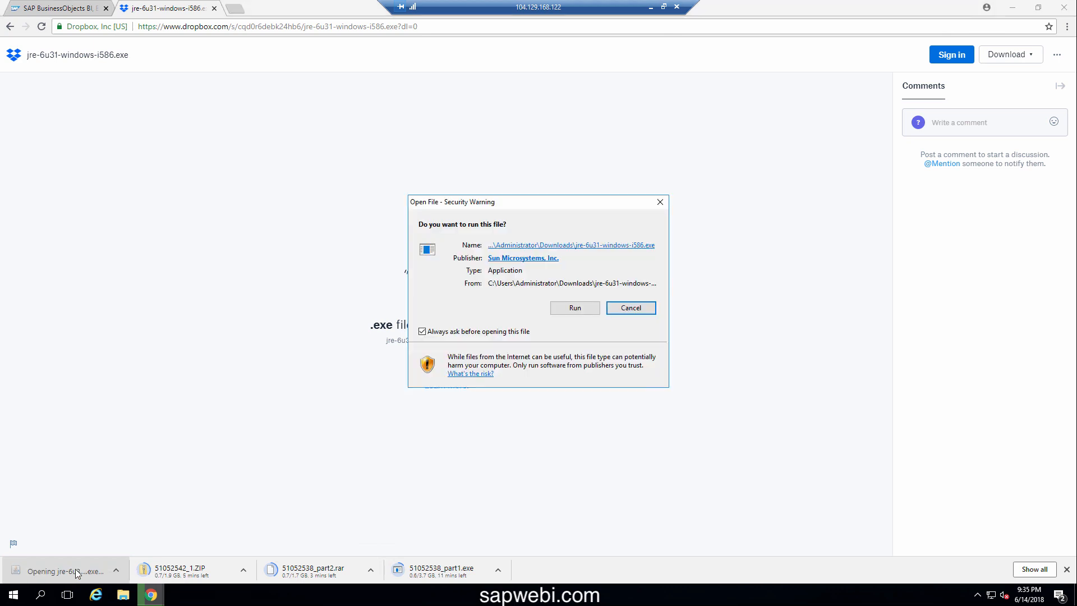
click(573, 305)
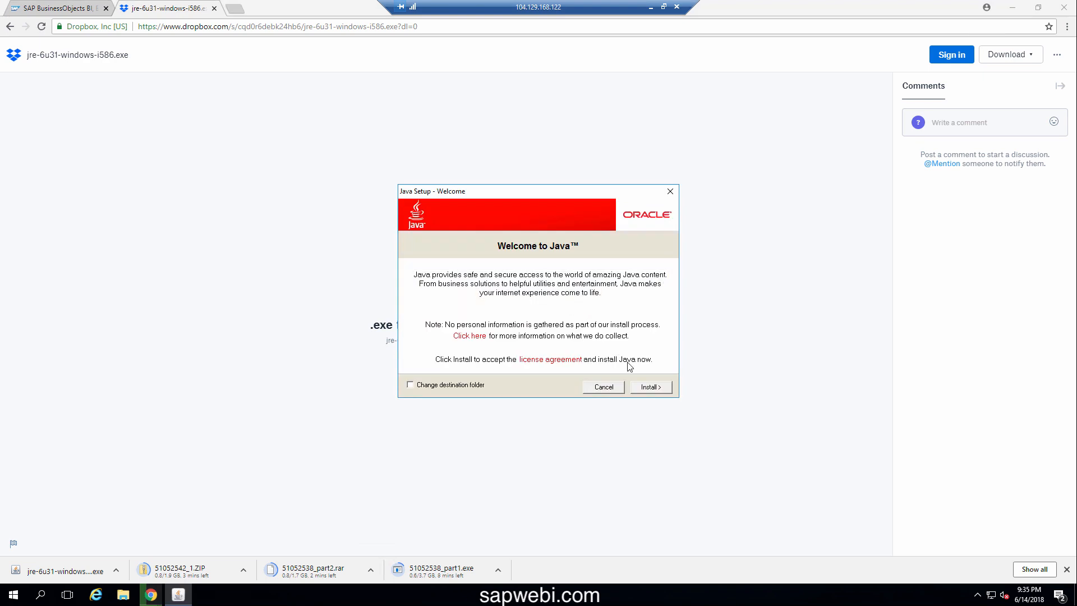
click(651, 387)
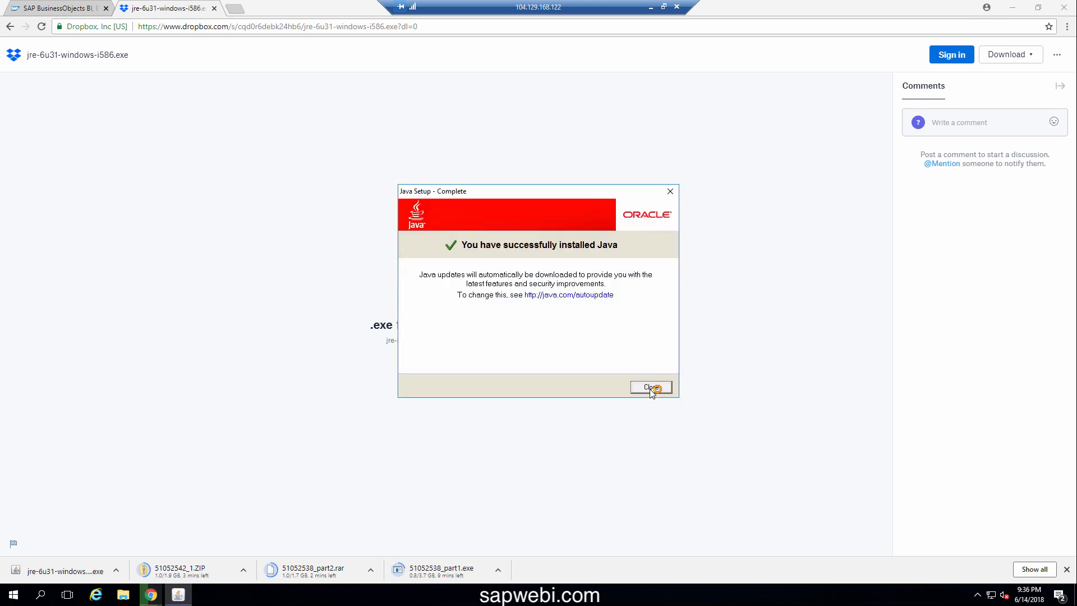
click(650, 387)
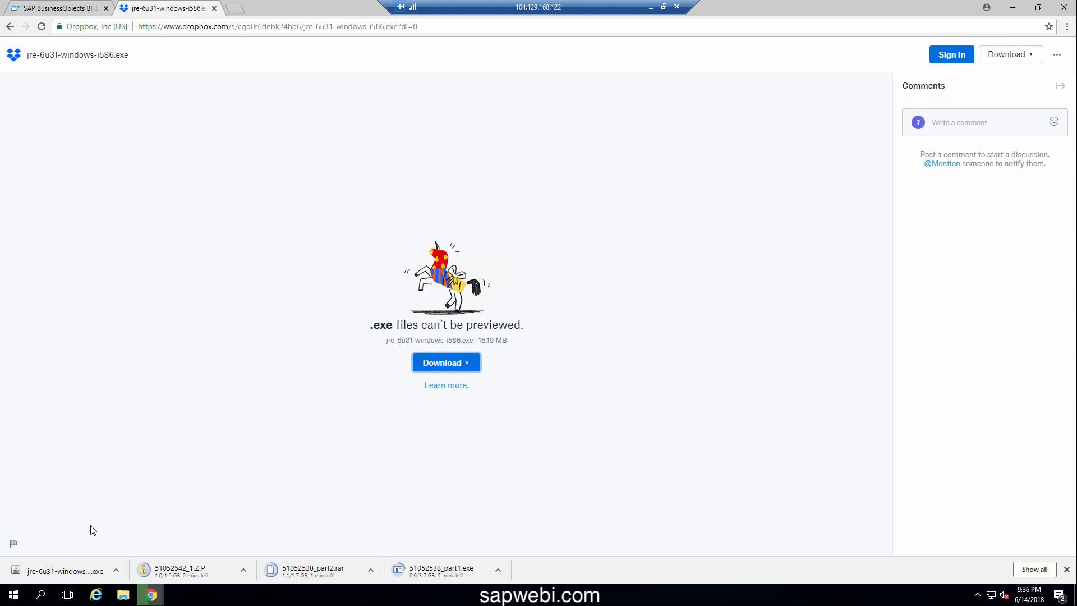
Find the Java settings by searching 'java' in Control Panel
right_click(16, 595)
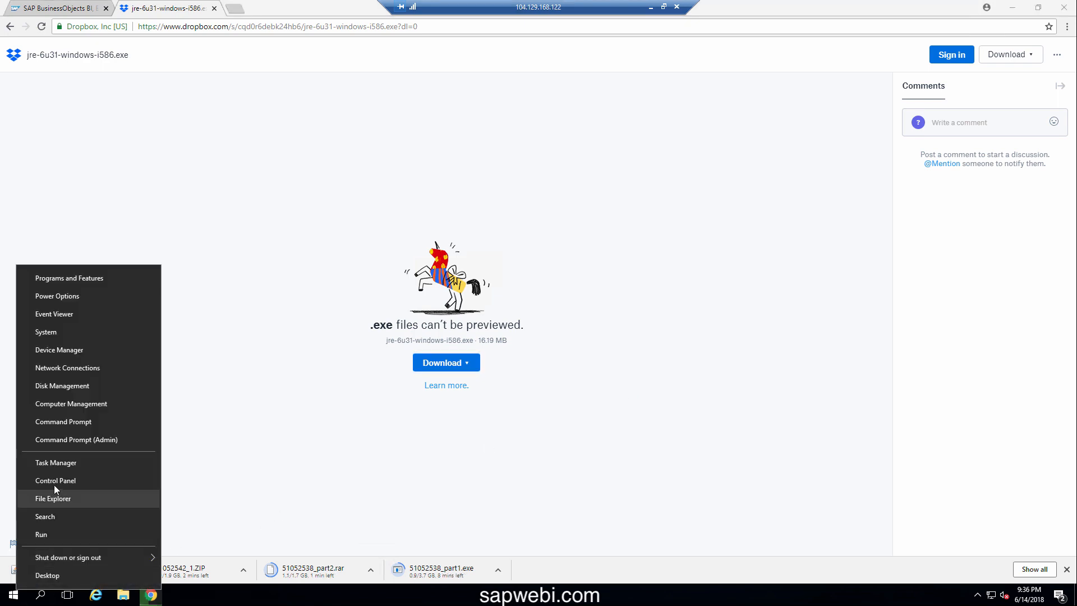
click(56, 481)
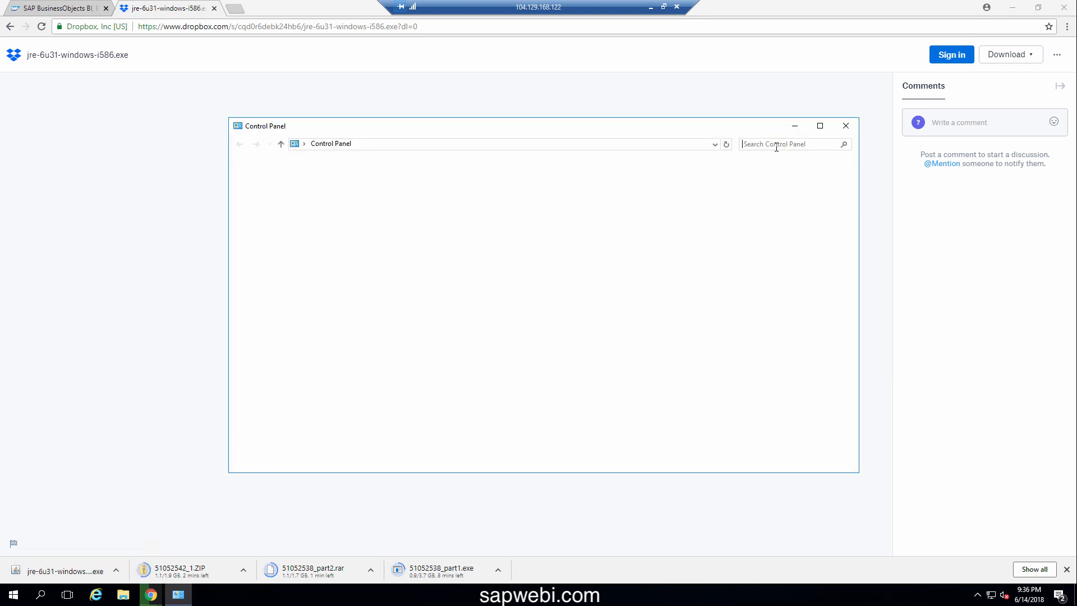
text(ja)
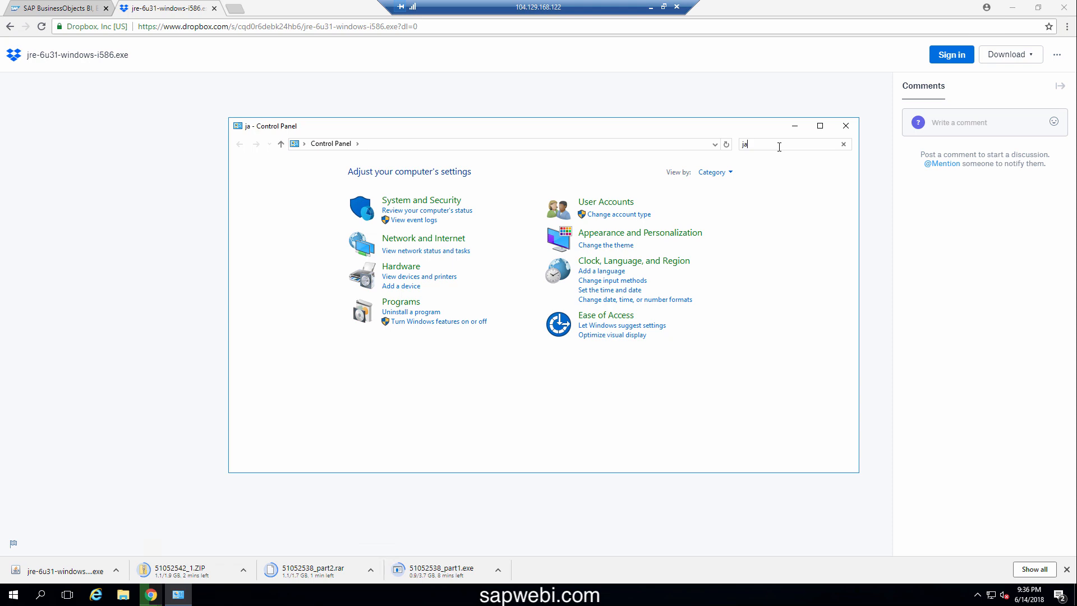
text(va)
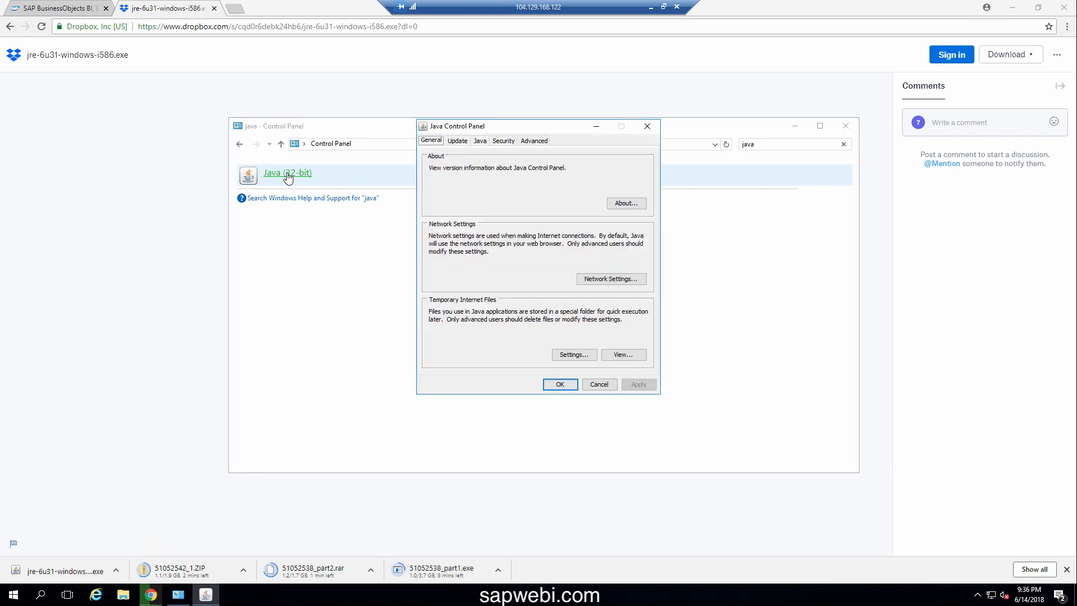
Set Security > Mixed code to Disable verification, apply it, and close Control Panel
click(536, 144)
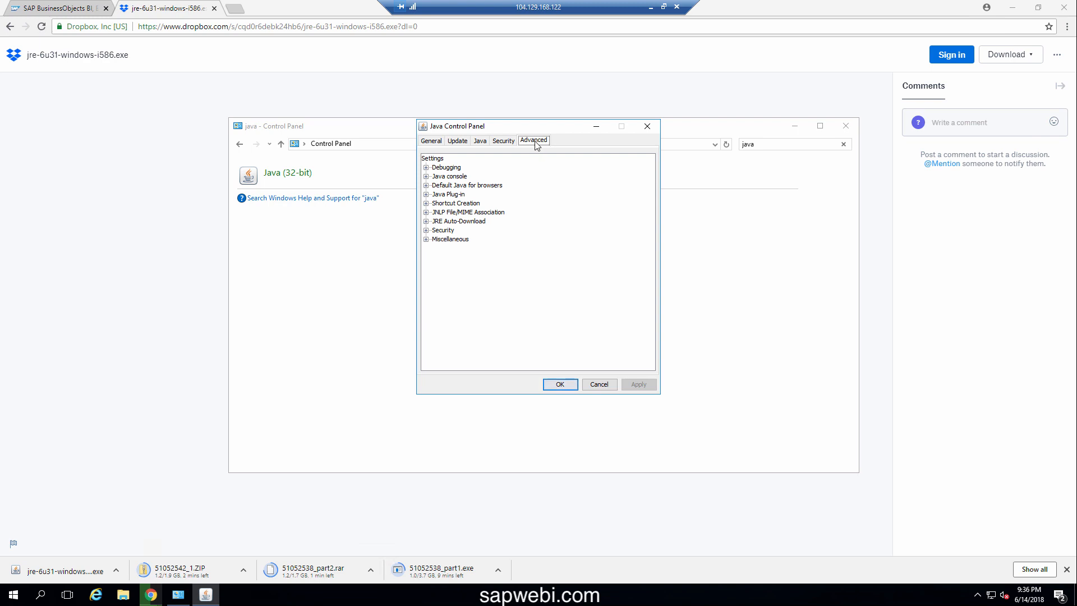
click(426, 230)
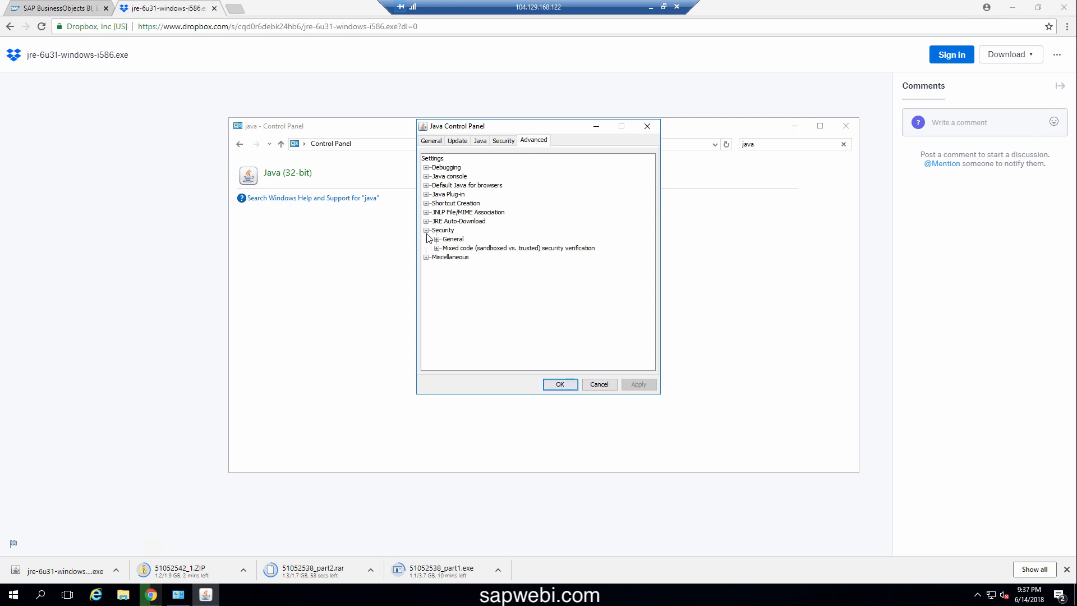
click(437, 248)
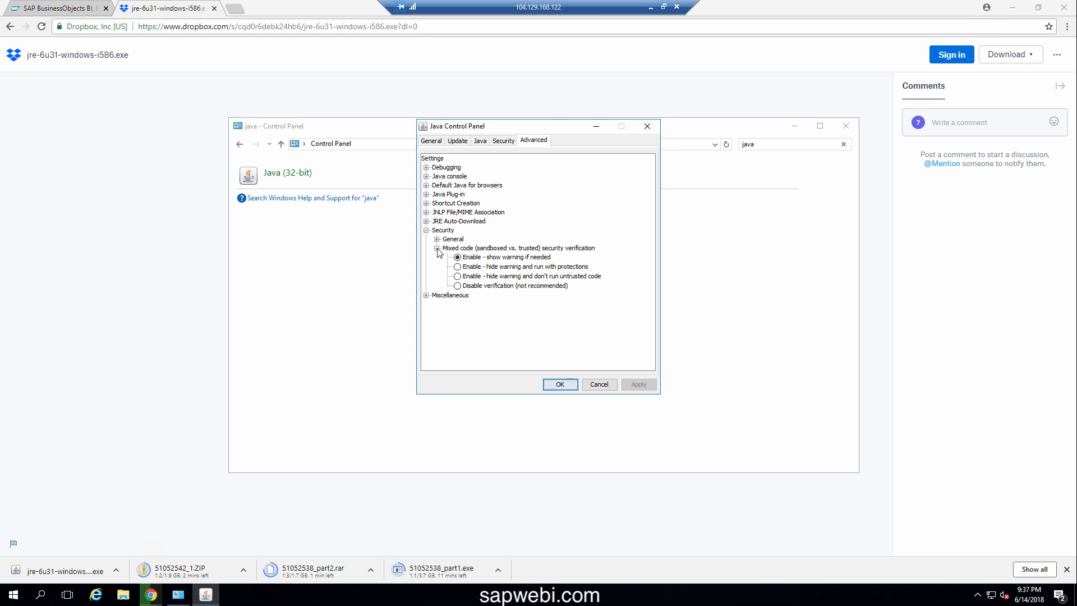
click(457, 287)
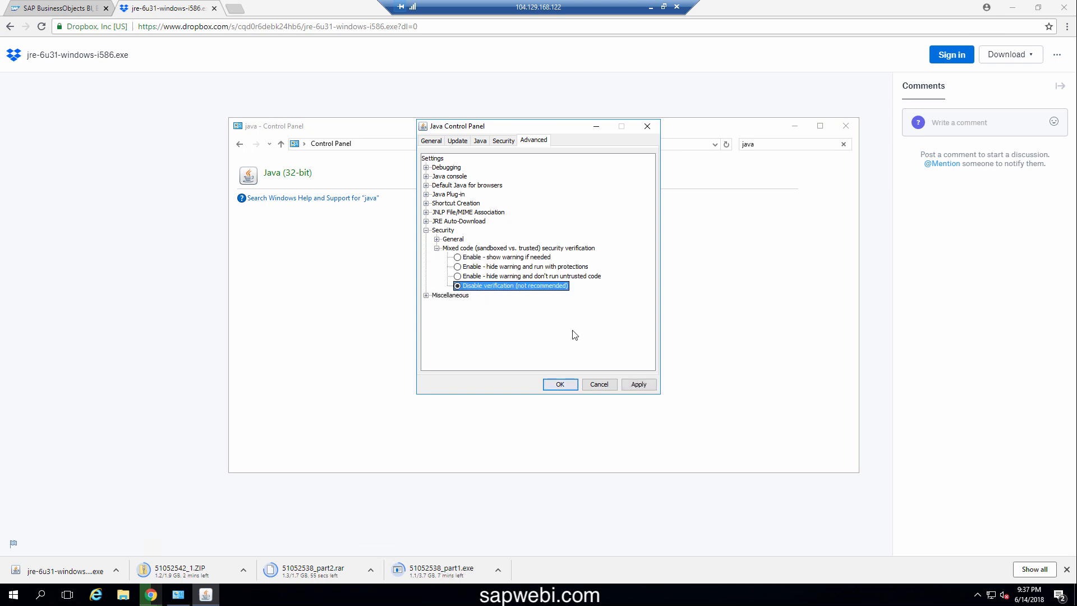
click(629, 385)
click(553, 386)
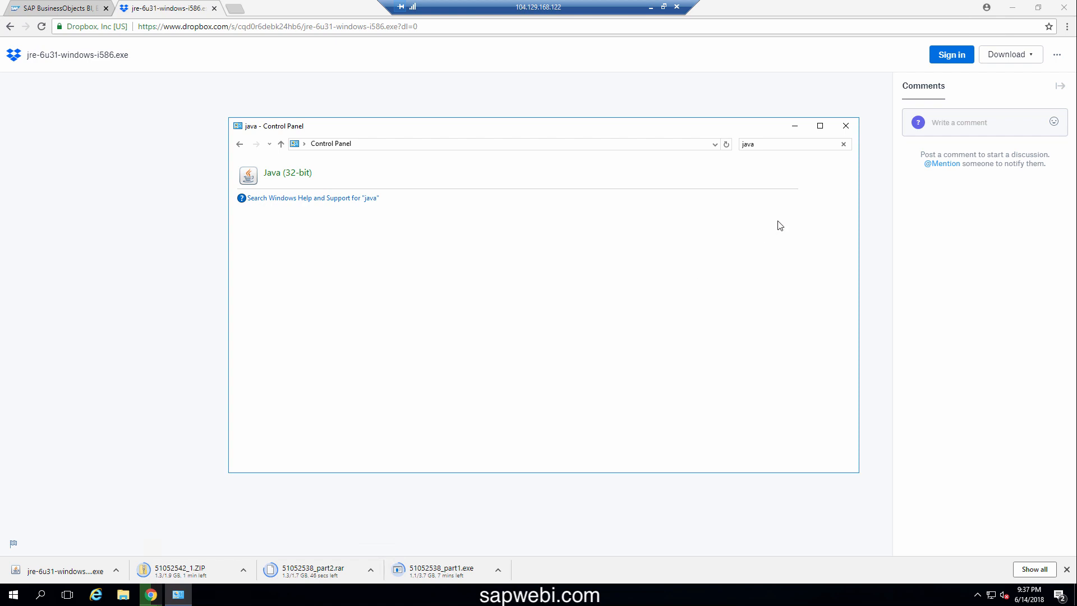
click(846, 126)
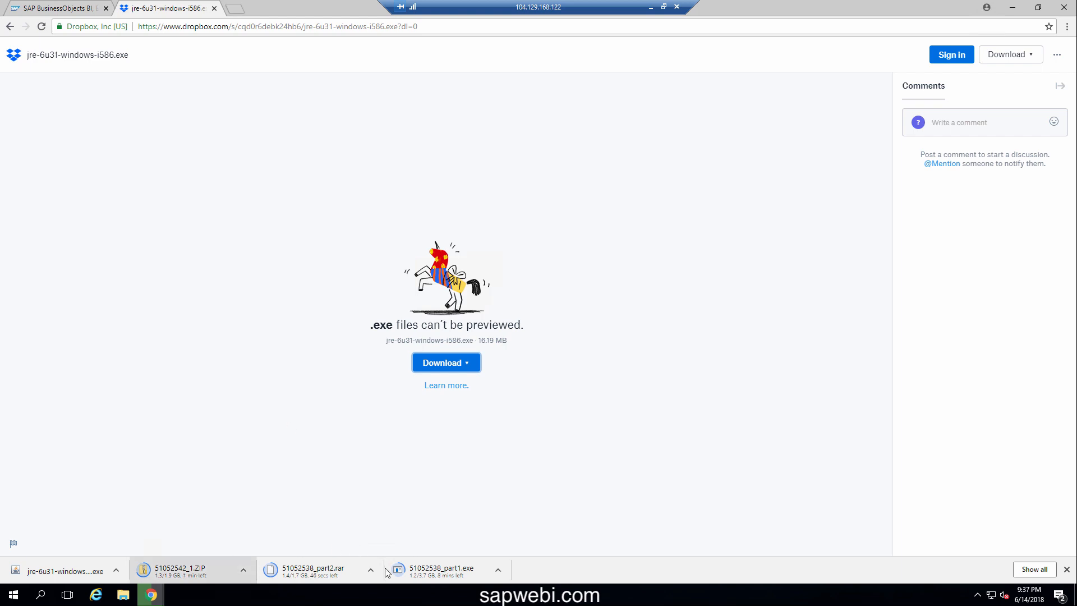
click(124, 600)
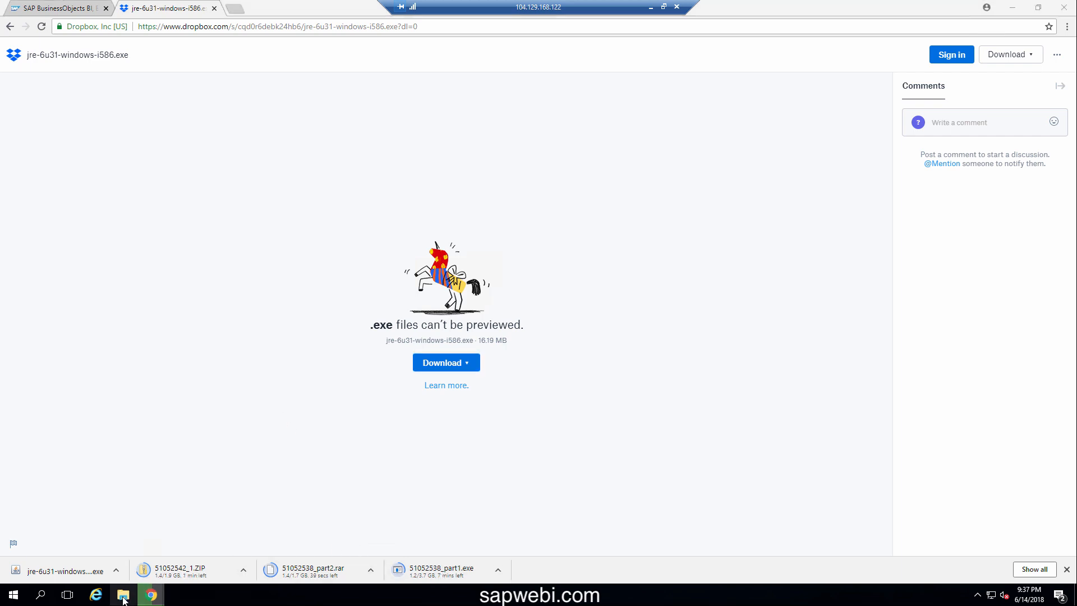
Delete the jre-6u31-windows-i586 installer from Downloads and run 51052538_part1.exe
double_click(508, 242)
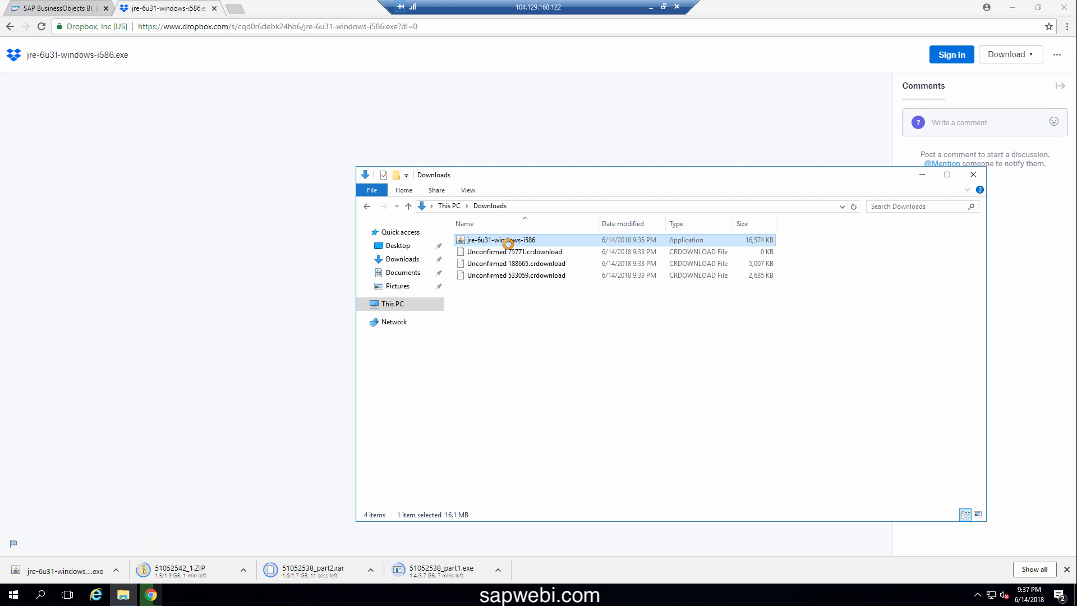
right_click(509, 245)
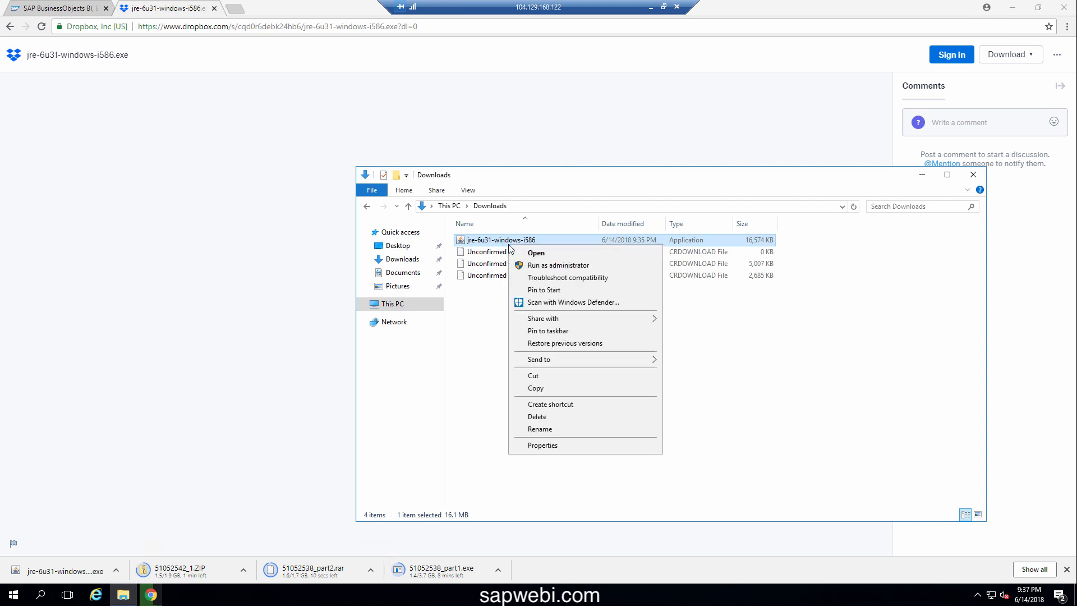
click(550, 416)
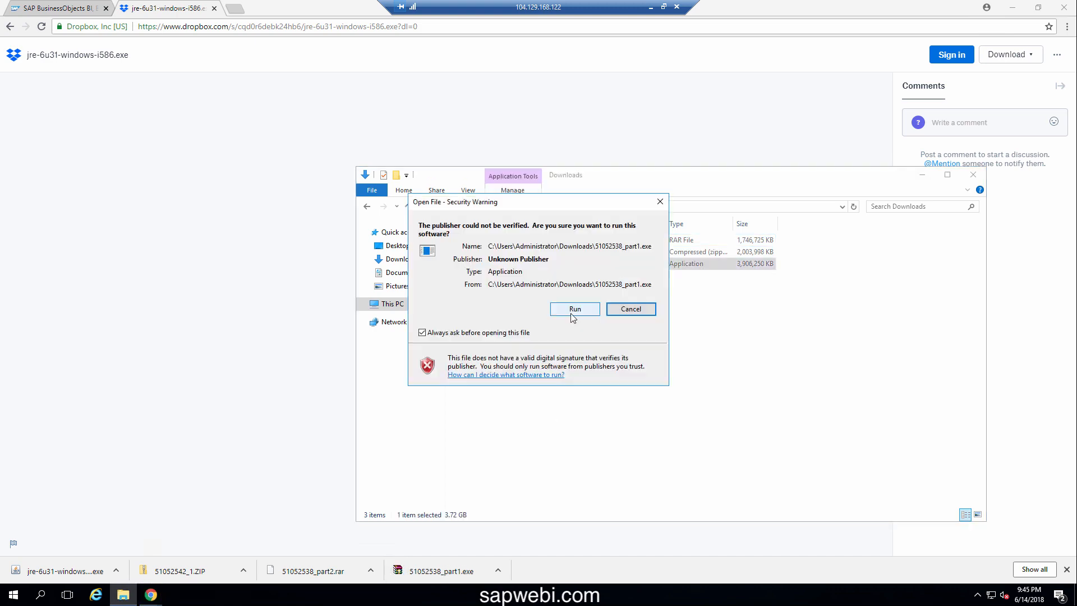
click(572, 310)
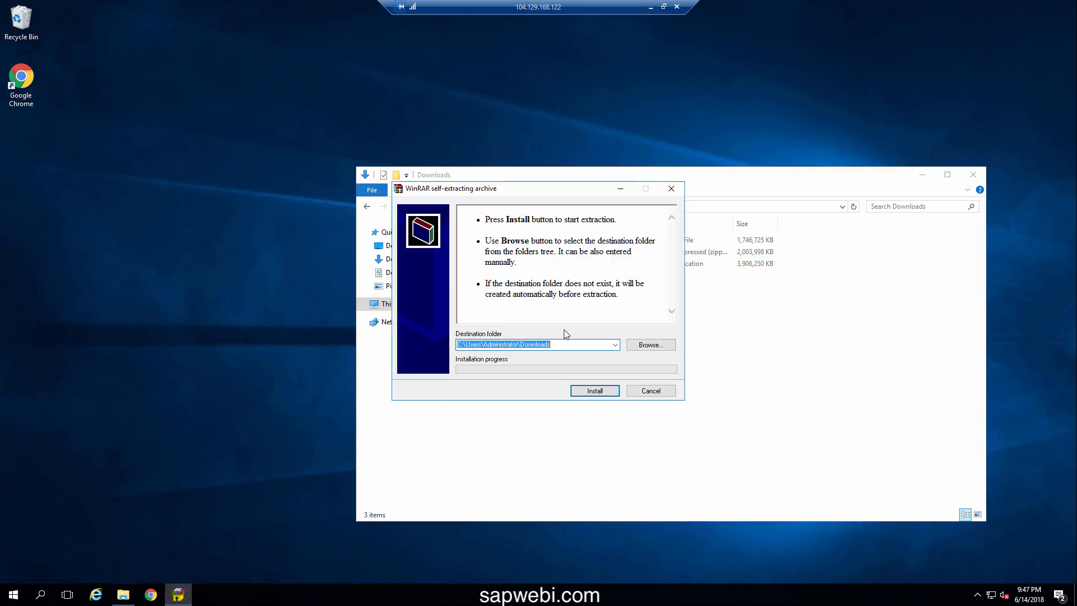
Make a new 'temp' folder on Local Disk (C:) as the destination and start extracting
click(644, 346)
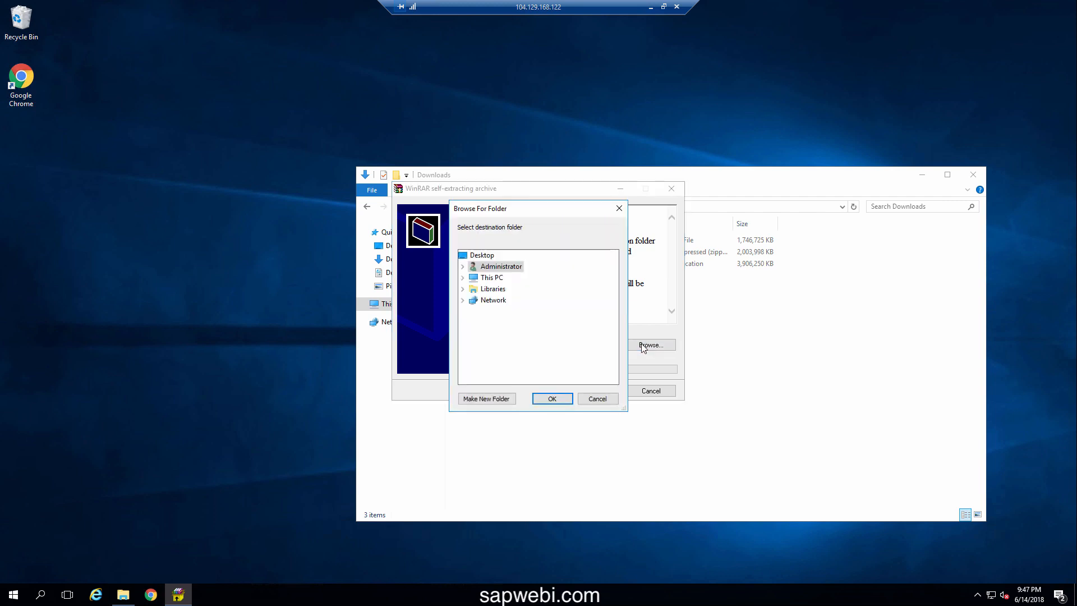
click(487, 278)
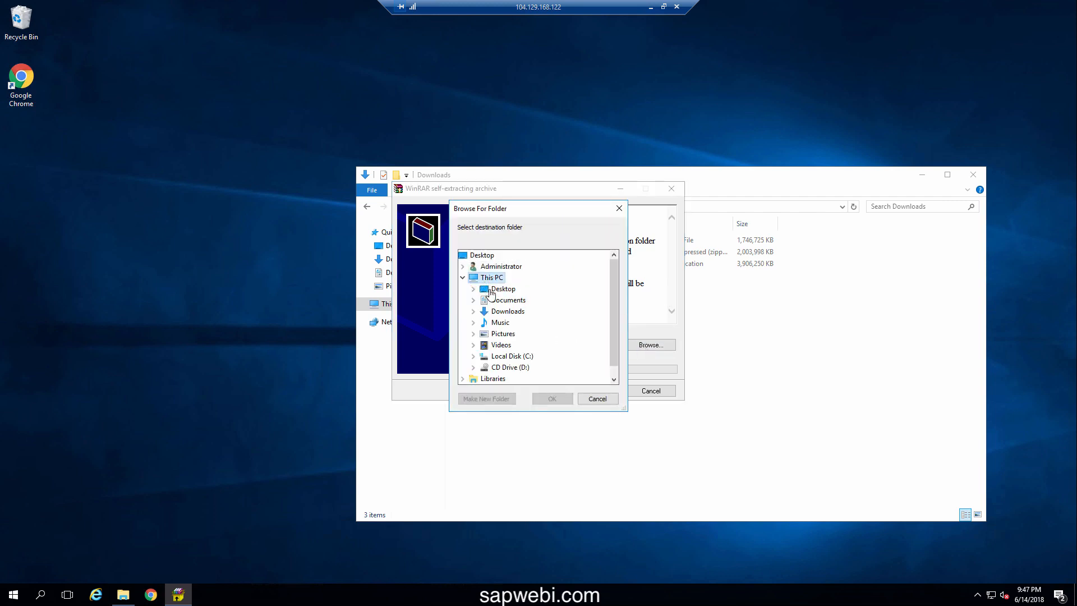
click(503, 357)
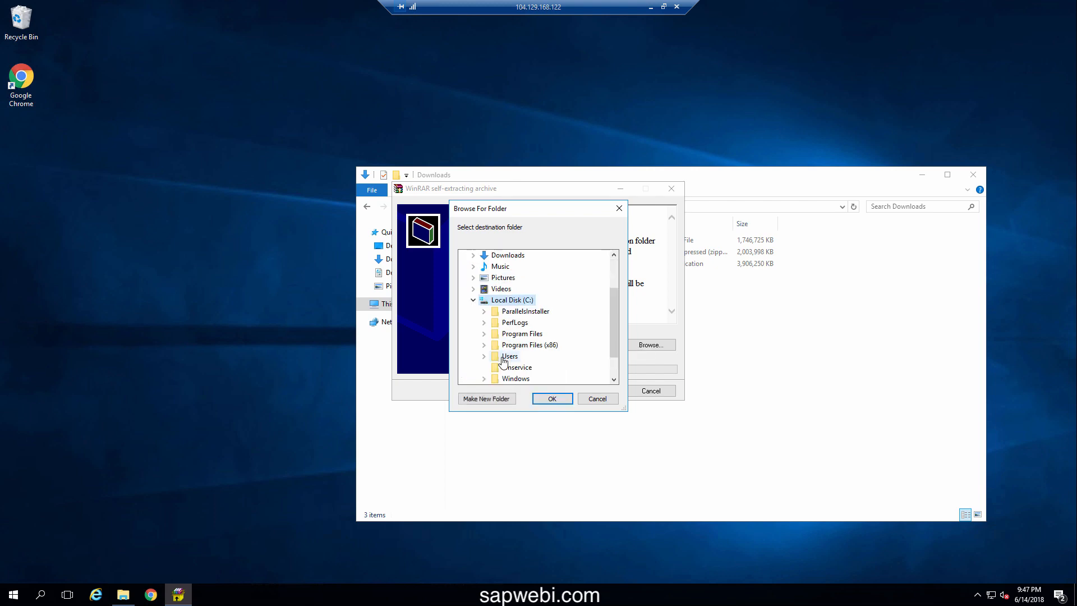
click(490, 399)
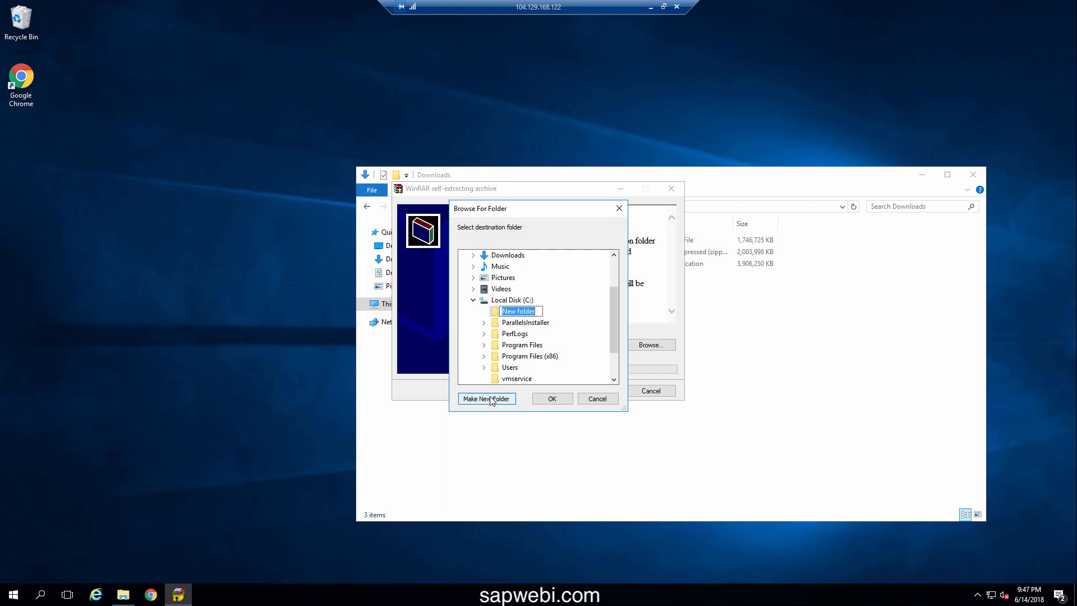
text(temp)
click(553, 399)
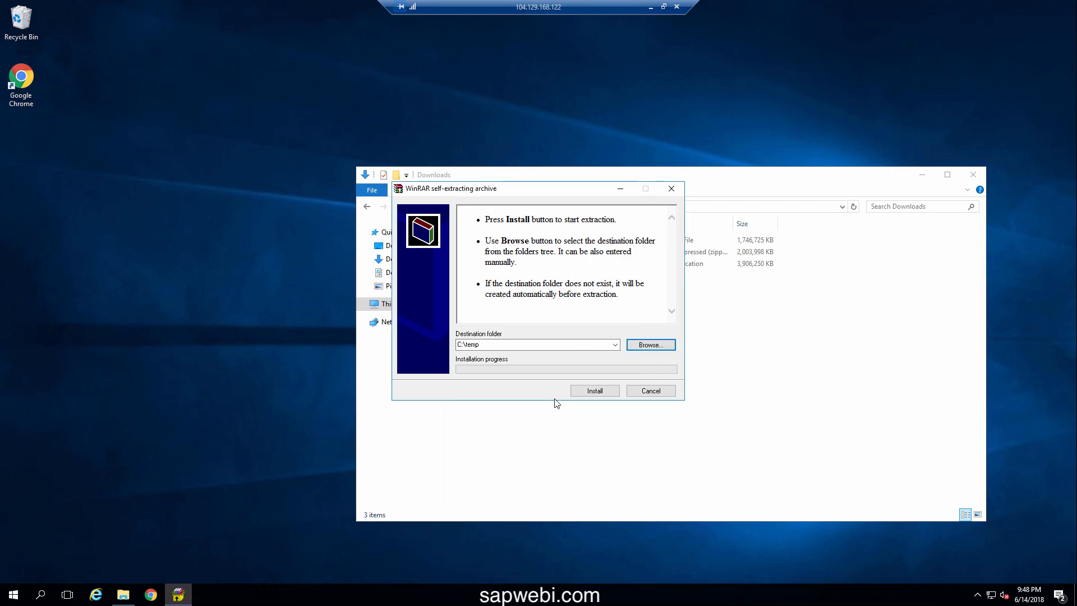
click(594, 390)
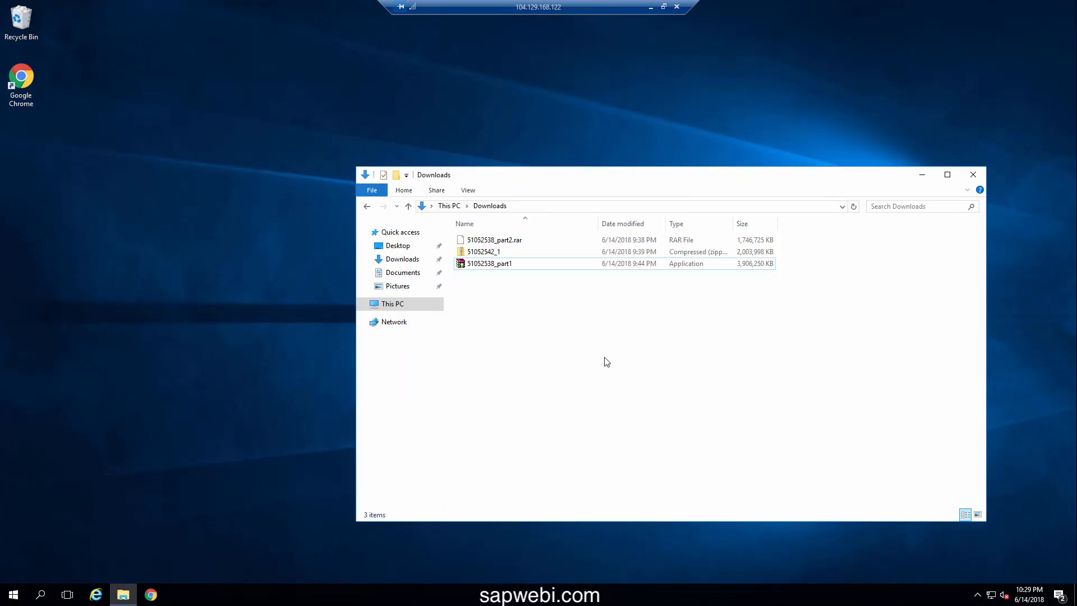
Browse to C:\temp\51052538\DATA_UNITS\BusinessObjectsServer_win in a new Explorer window and run setup
click(13, 594)
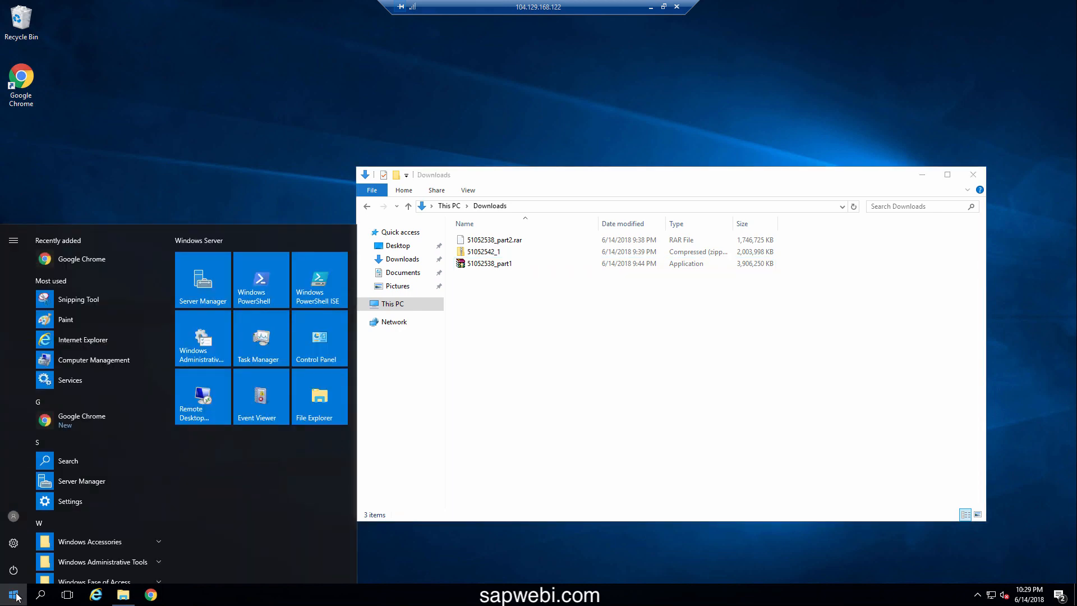
click(331, 410)
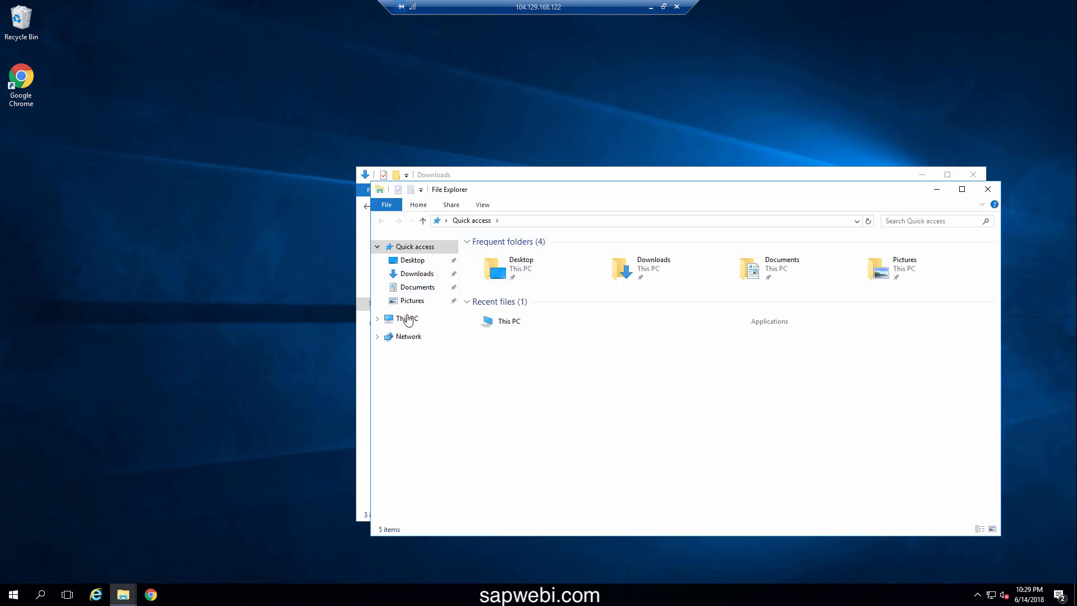
click(408, 319)
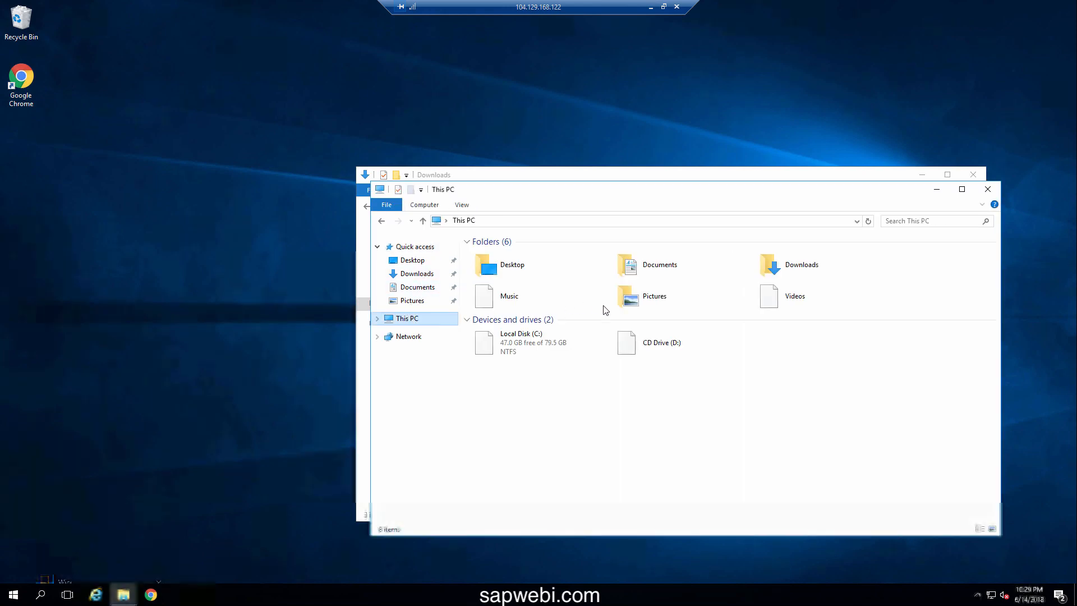
double_click(543, 336)
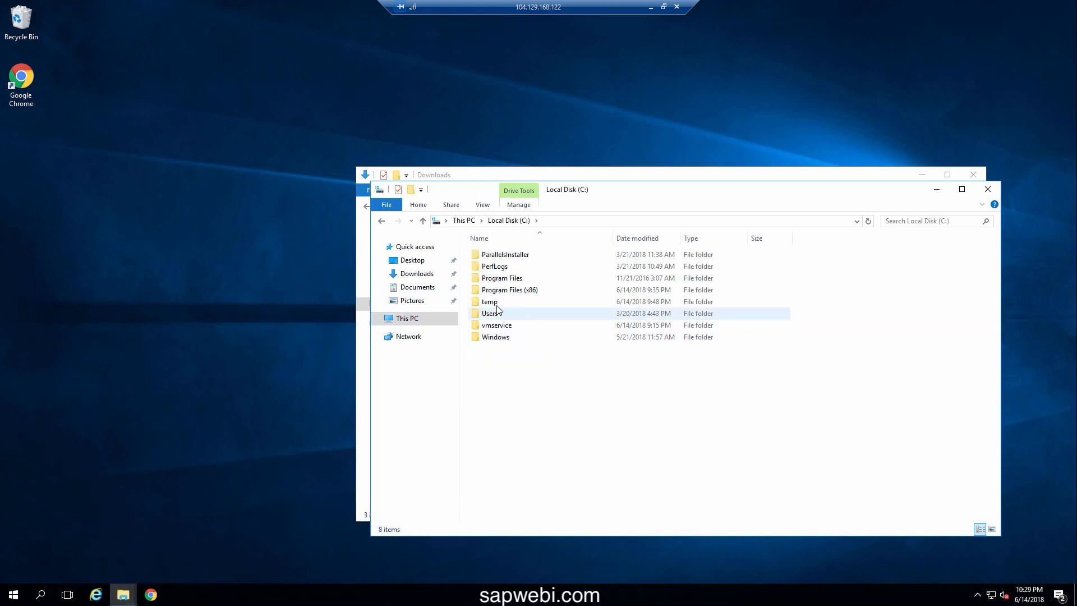
double_click(497, 305)
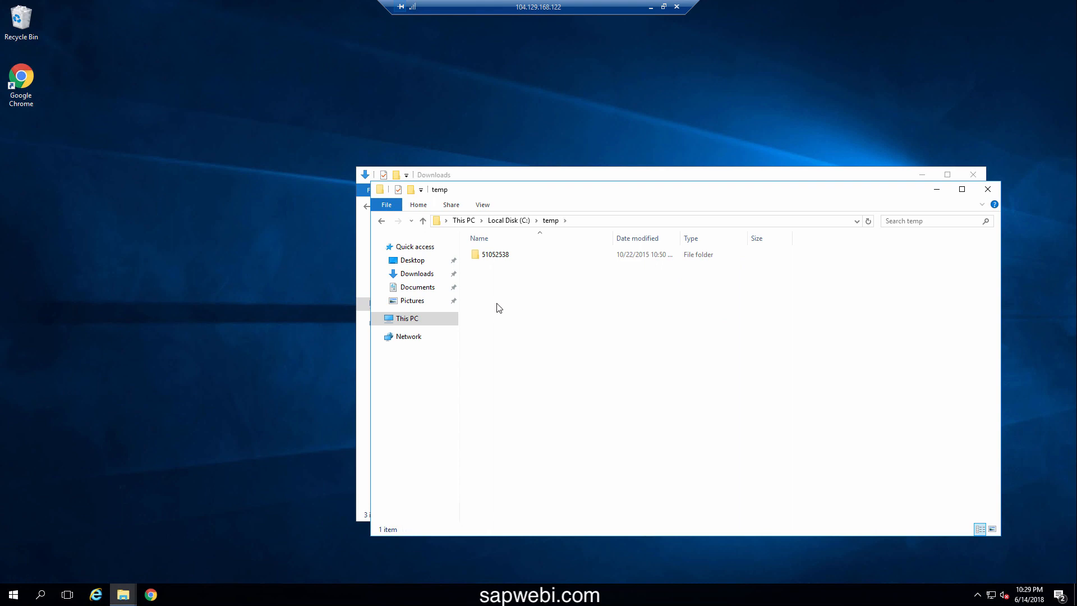
double_click(502, 258)
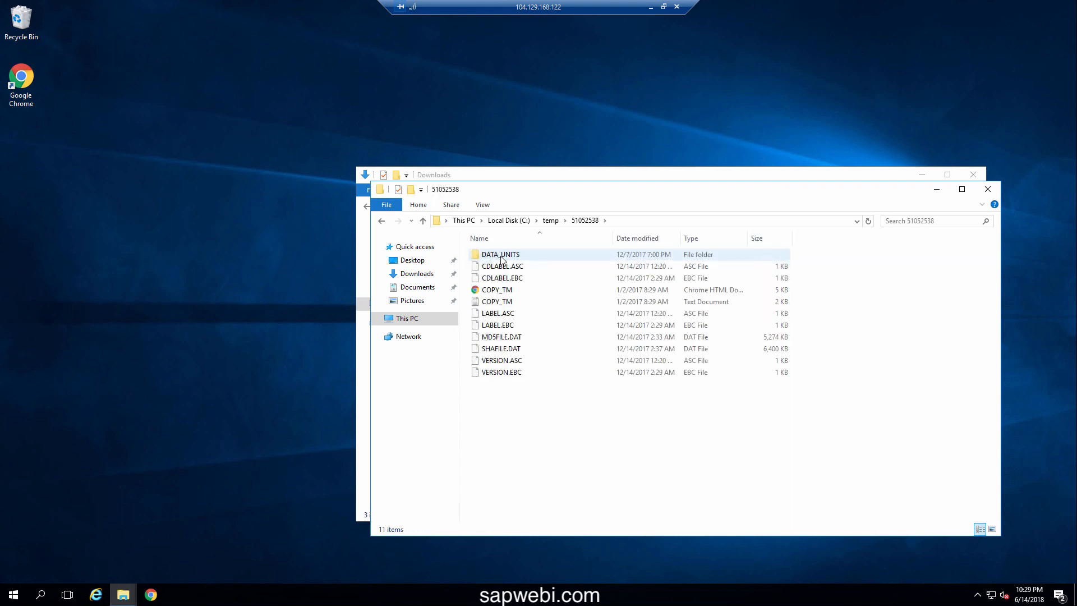
double_click(502, 258)
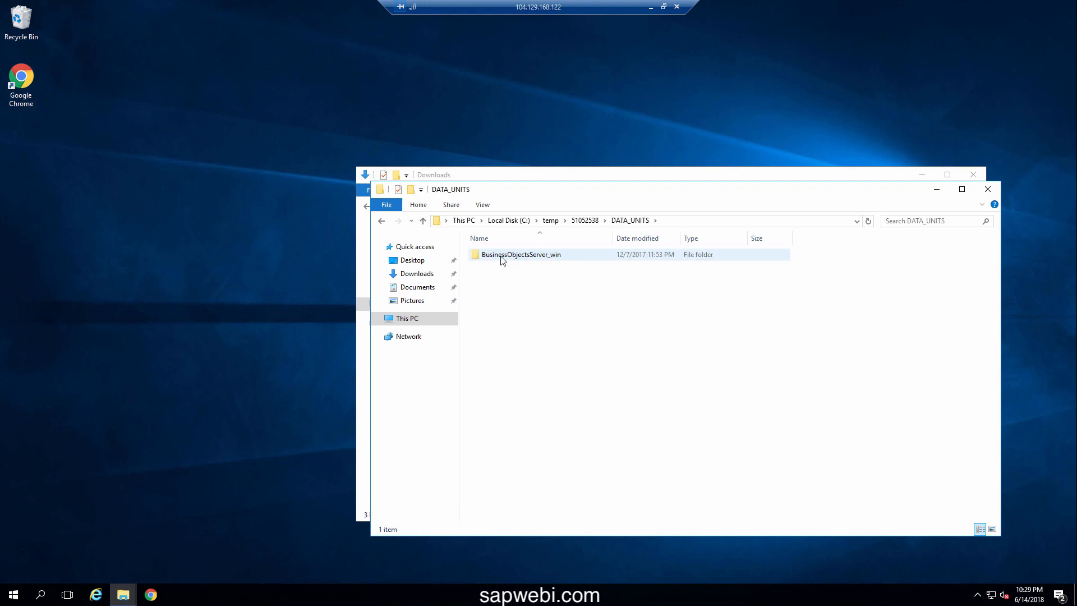
double_click(502, 257)
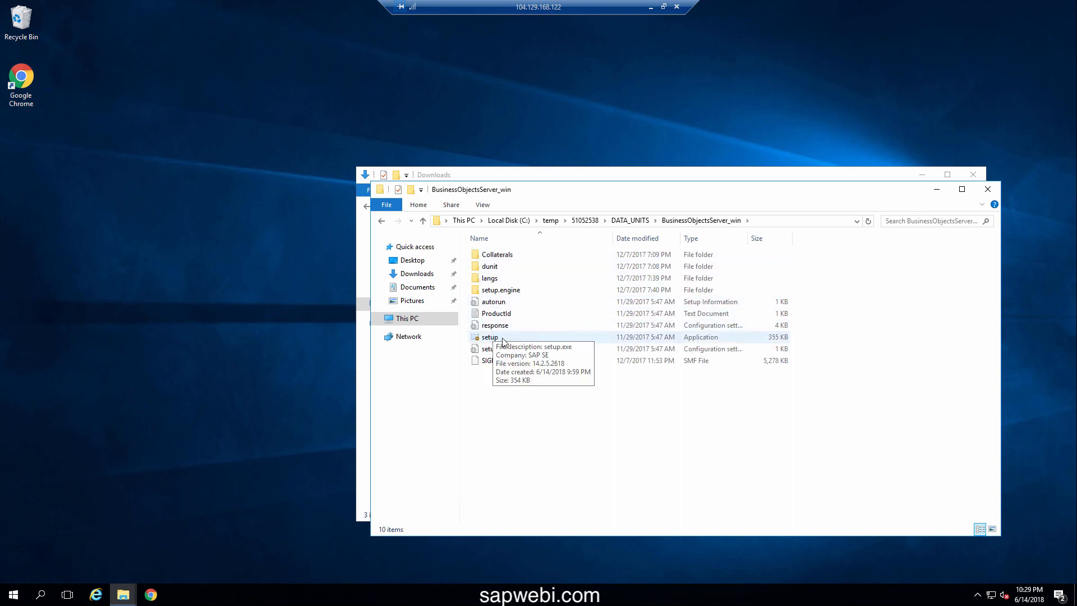
double_click(503, 339)
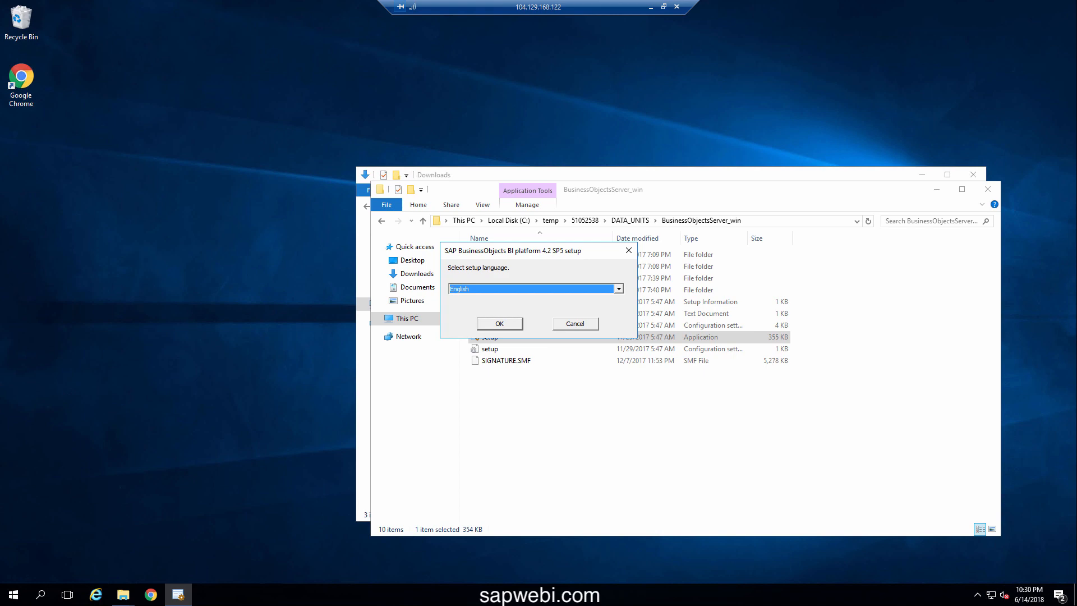
Accept English, then cancel and exit setup after the Suppressed reboot check fails
click(499, 324)
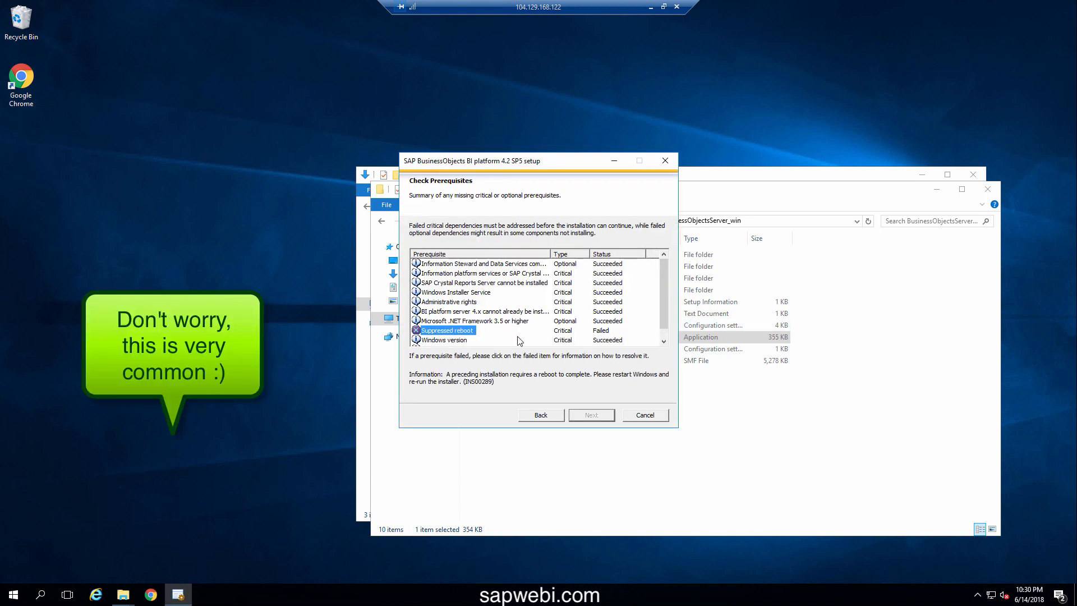
click(638, 415)
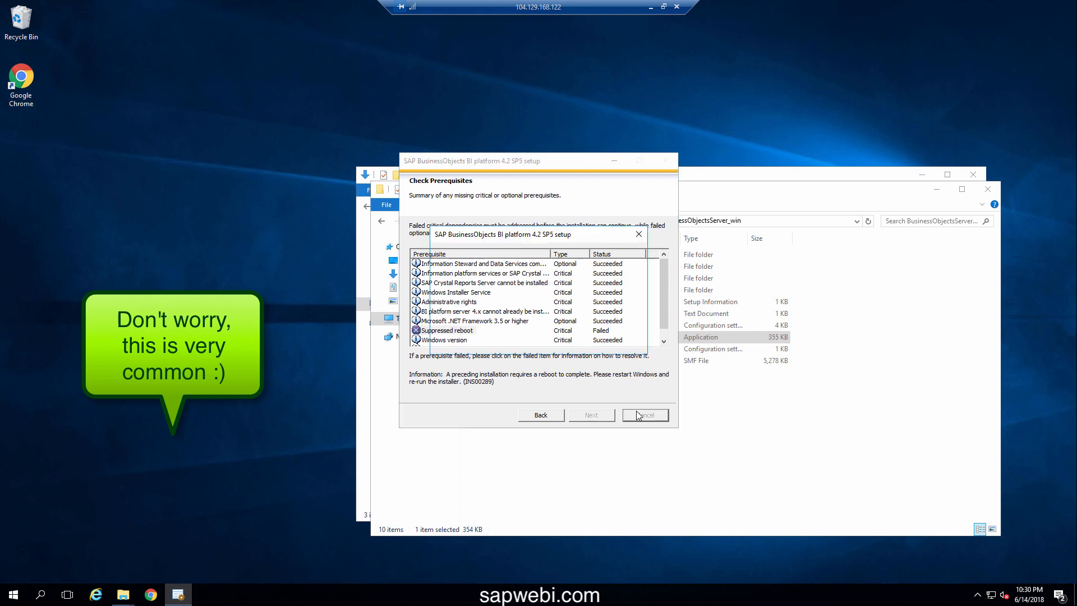
click(589, 345)
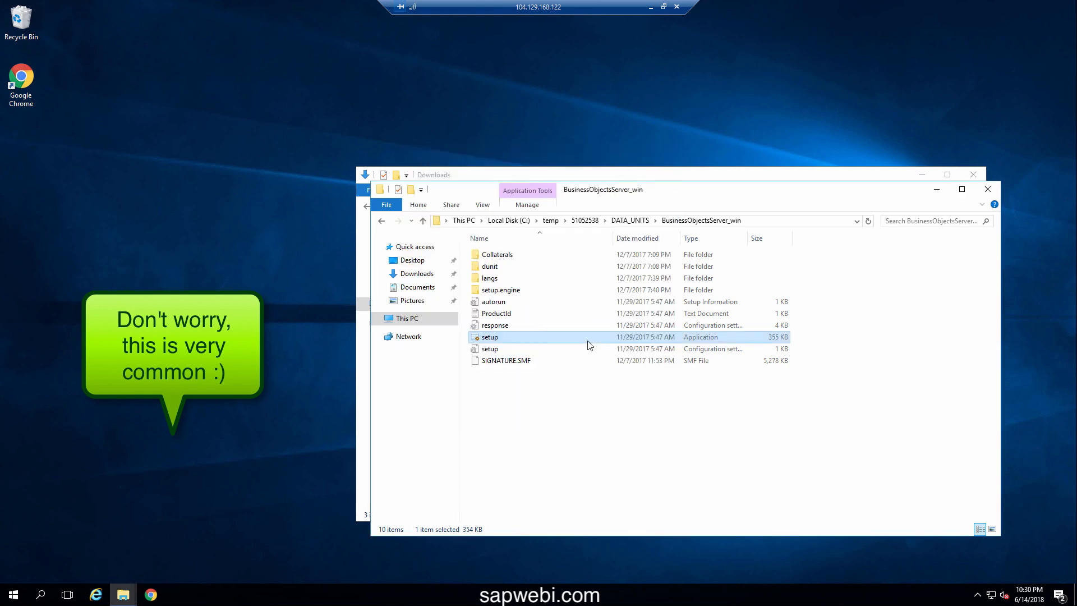
Restart the server from the Start menu power options
click(12, 596)
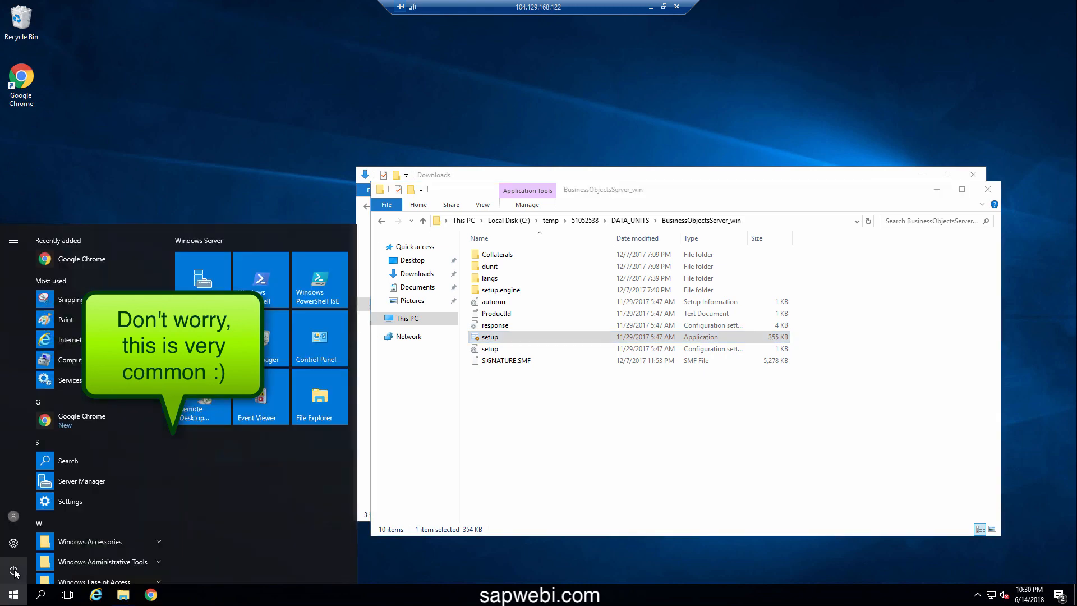
click(14, 571)
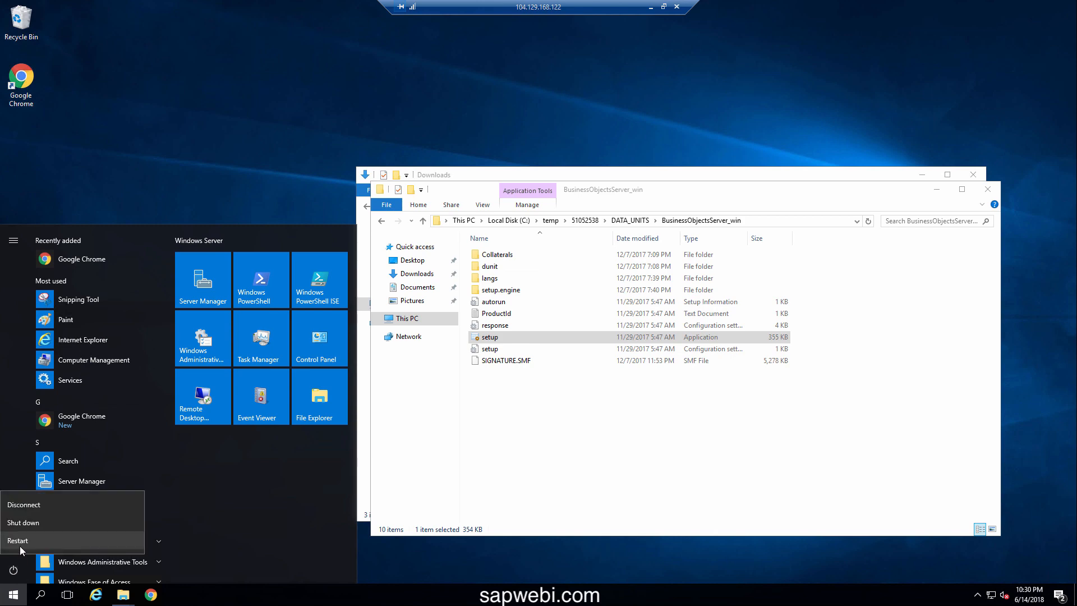
click(19, 547)
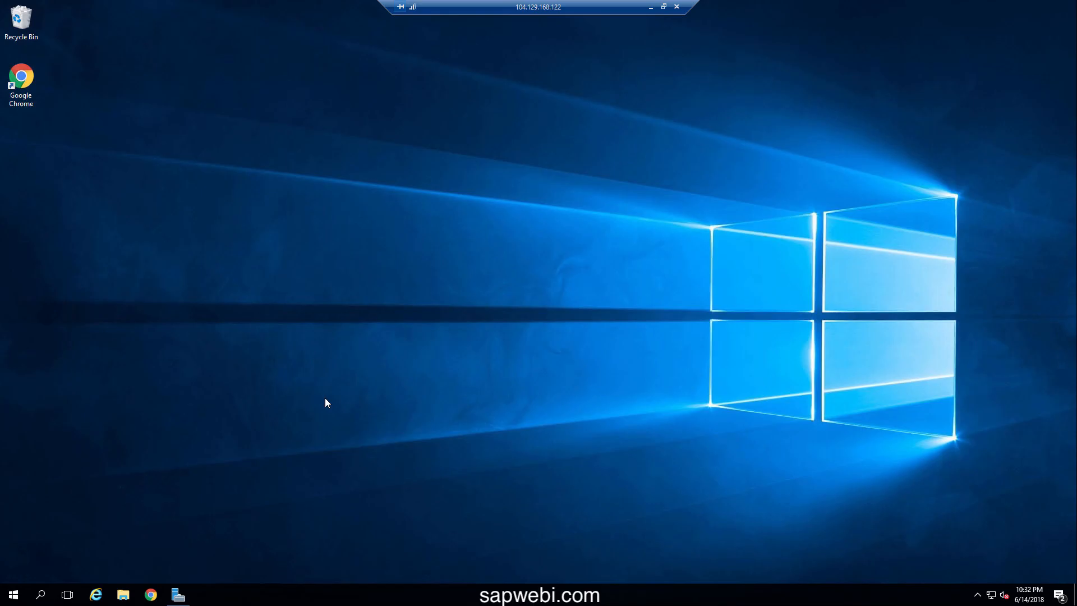
Reopen File Explorer and run setup.exe from C:\temp\51052538\DATA_UNITS\BusinessObjectsServer_win
key(super+e)
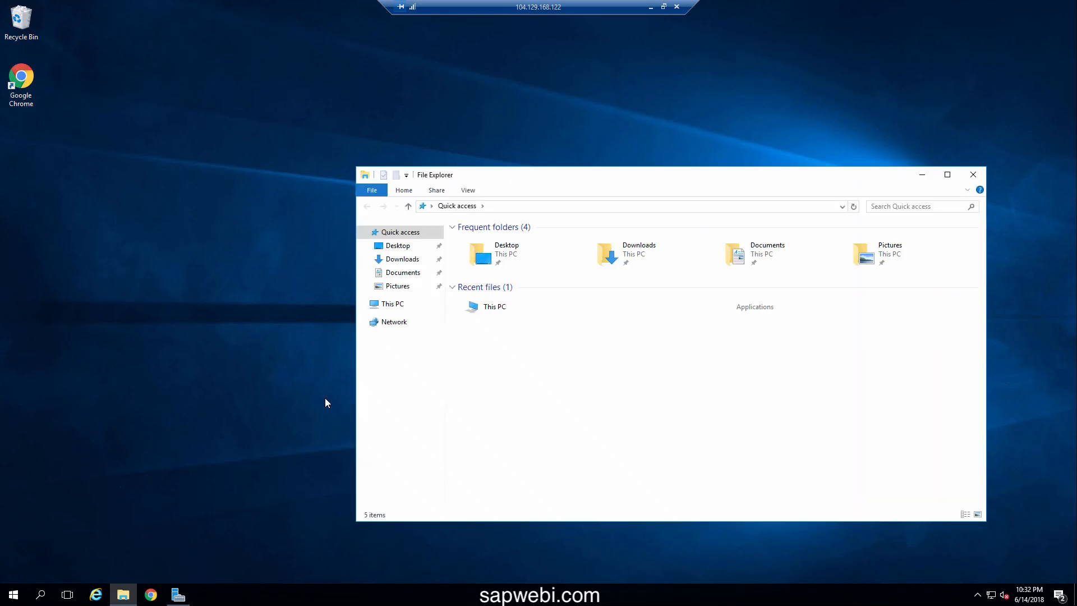
click(397, 306)
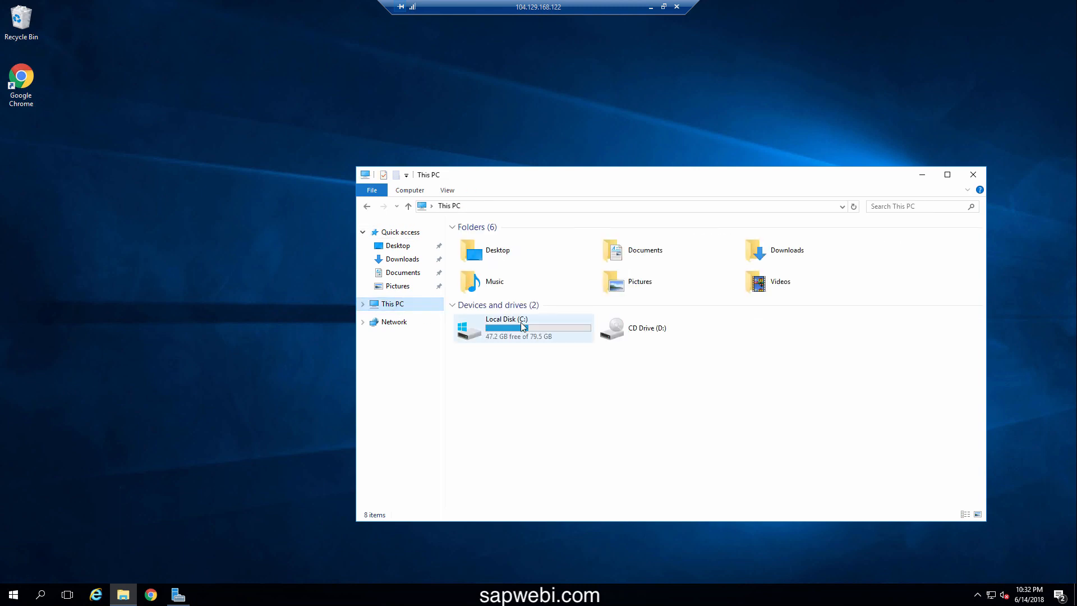
click(523, 326)
double_click(521, 324)
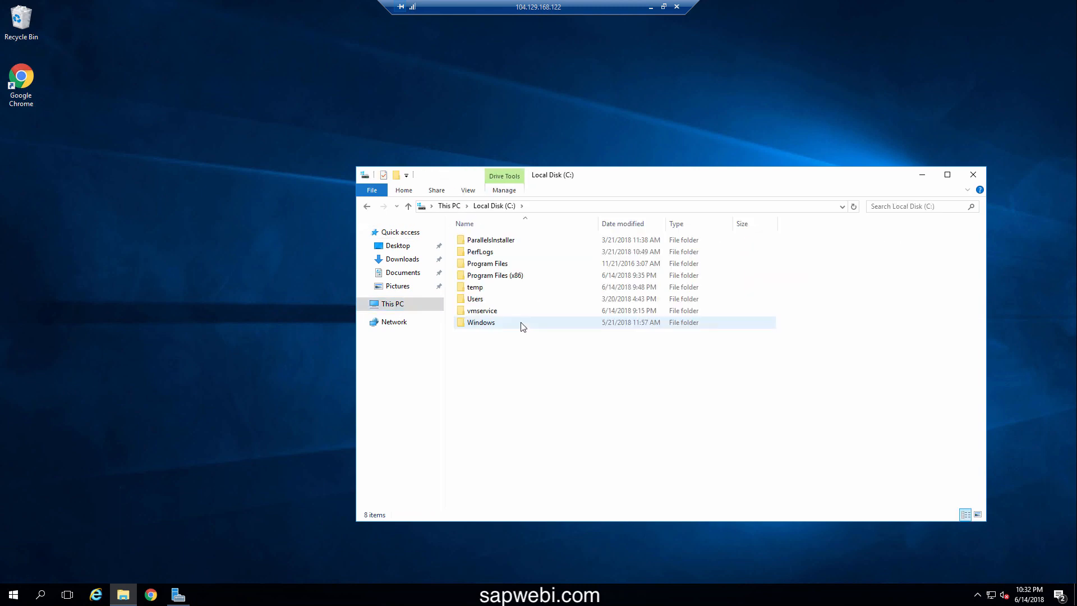
double_click(479, 288)
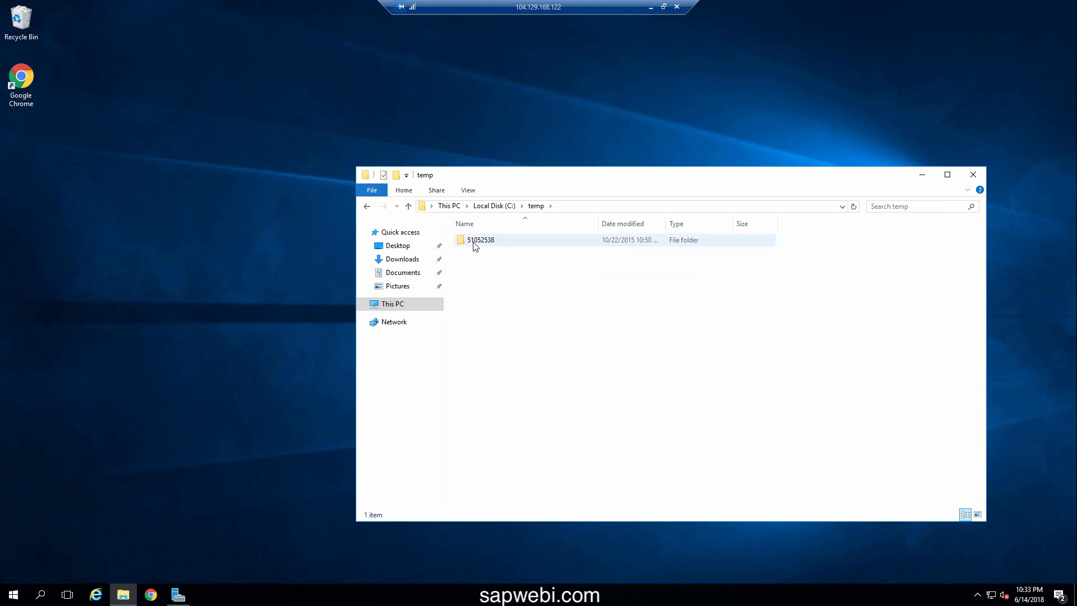
click(472, 241)
double_click(473, 242)
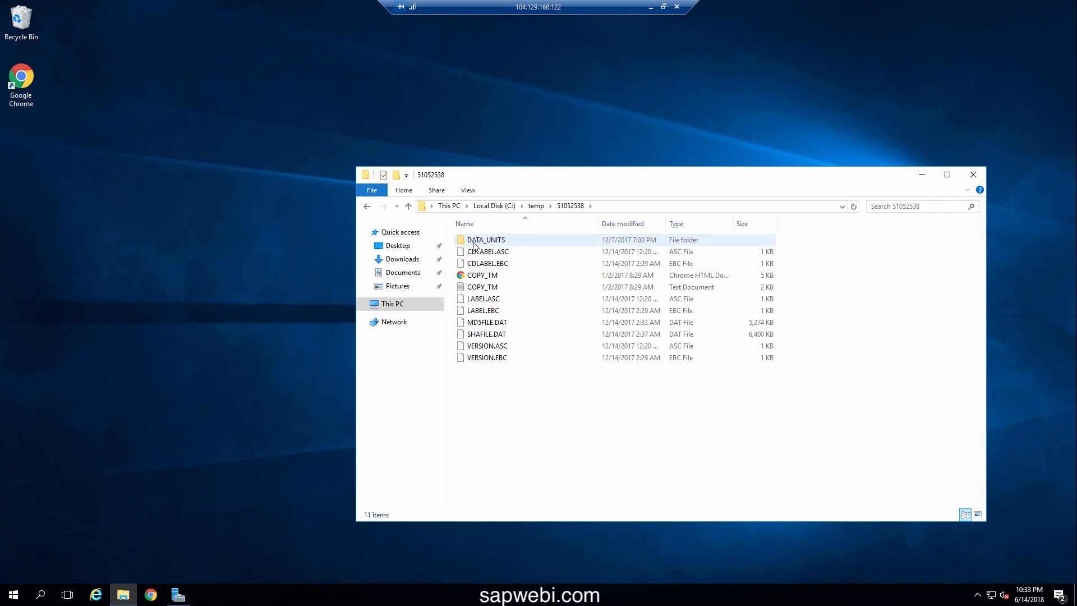
click(473, 241)
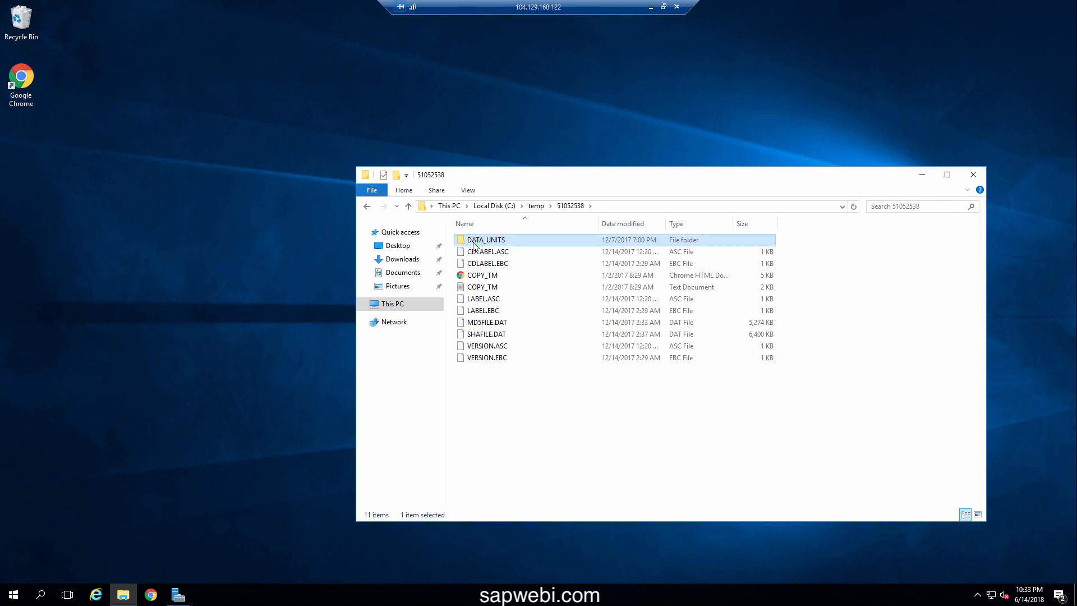
double_click(474, 245)
double_click(474, 241)
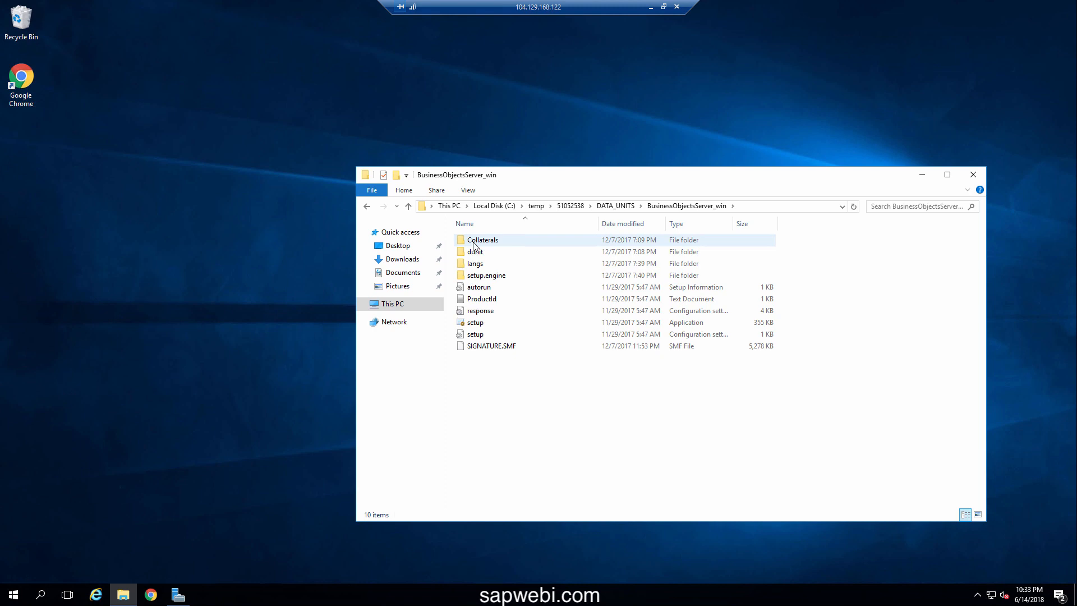
double_click(476, 324)
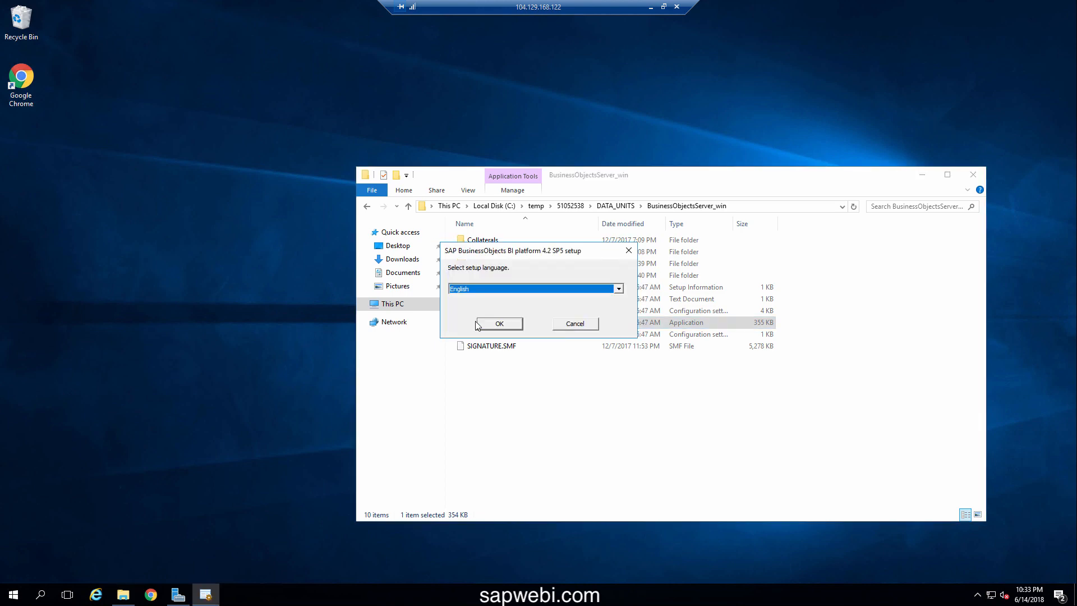
Choose English, pass prerequisites, accept the licence agreement and paste the product key
click(498, 324)
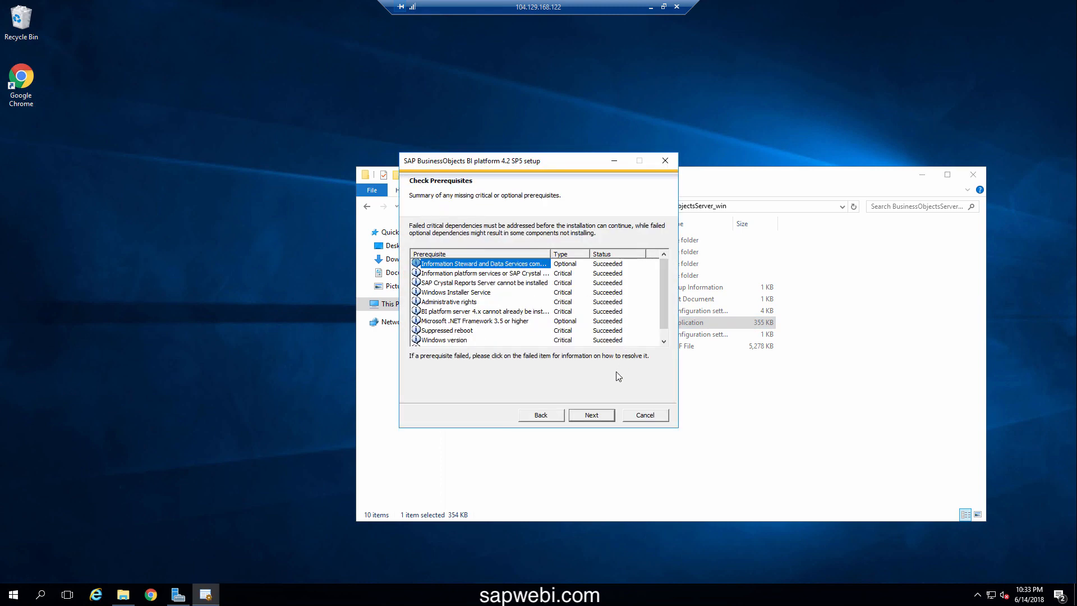
click(592, 415)
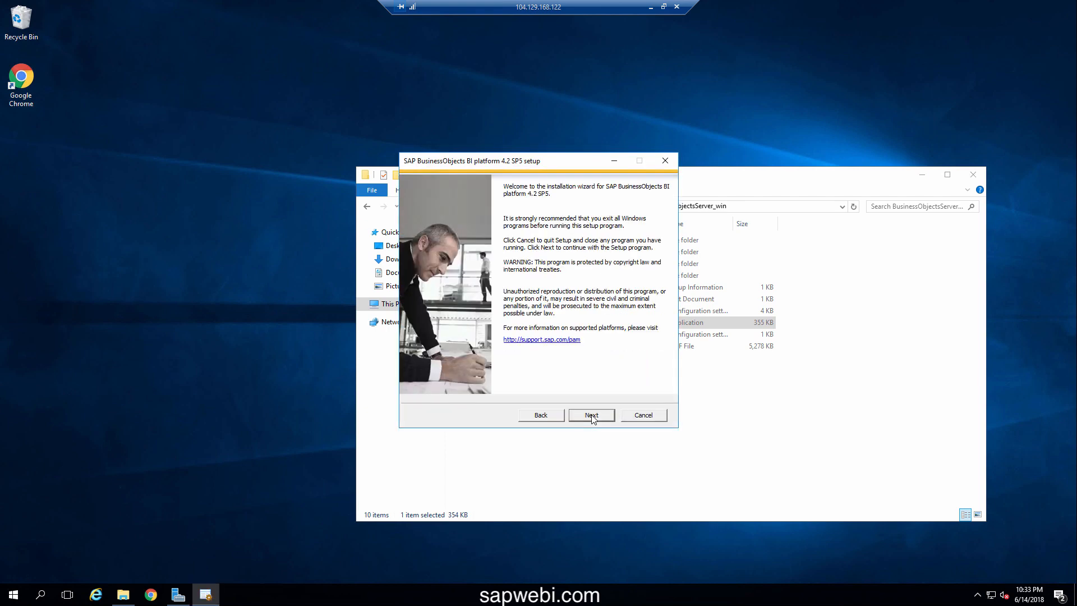
click(591, 415)
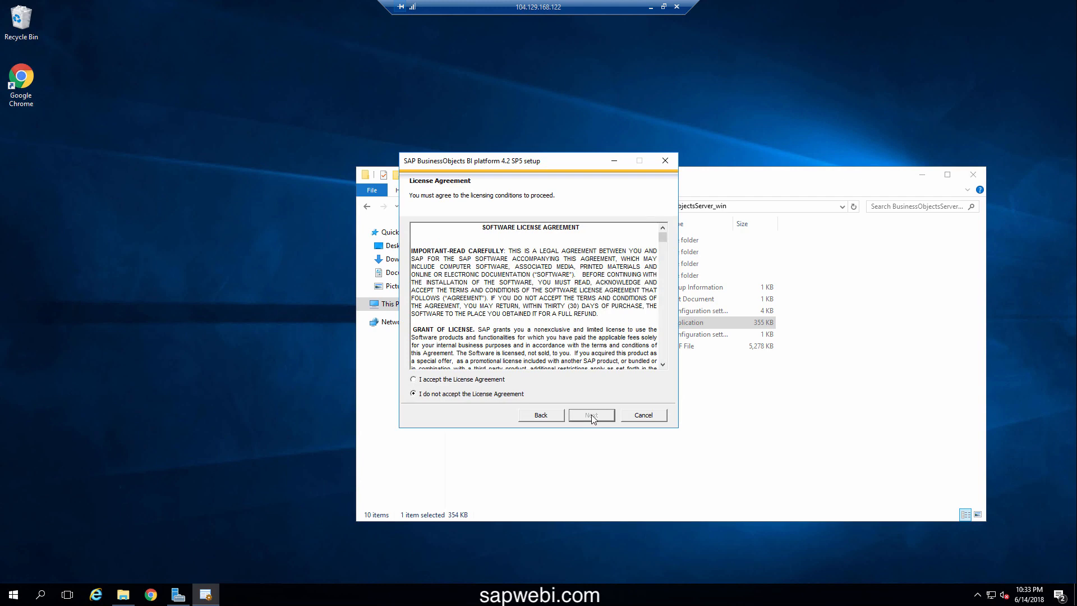
click(493, 379)
click(586, 416)
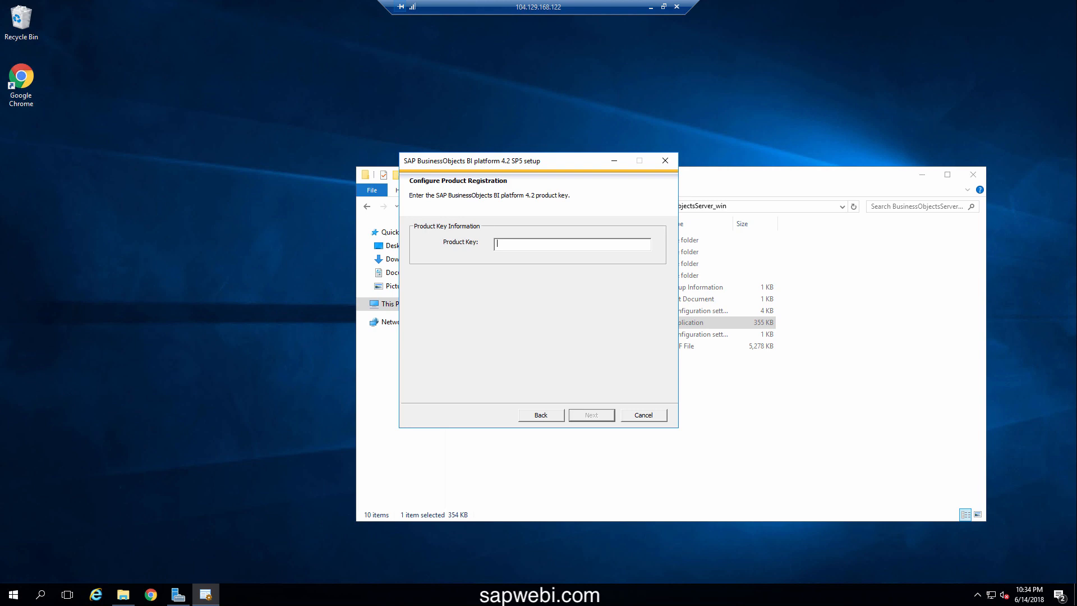
key(ctrl+v)
click(587, 415)
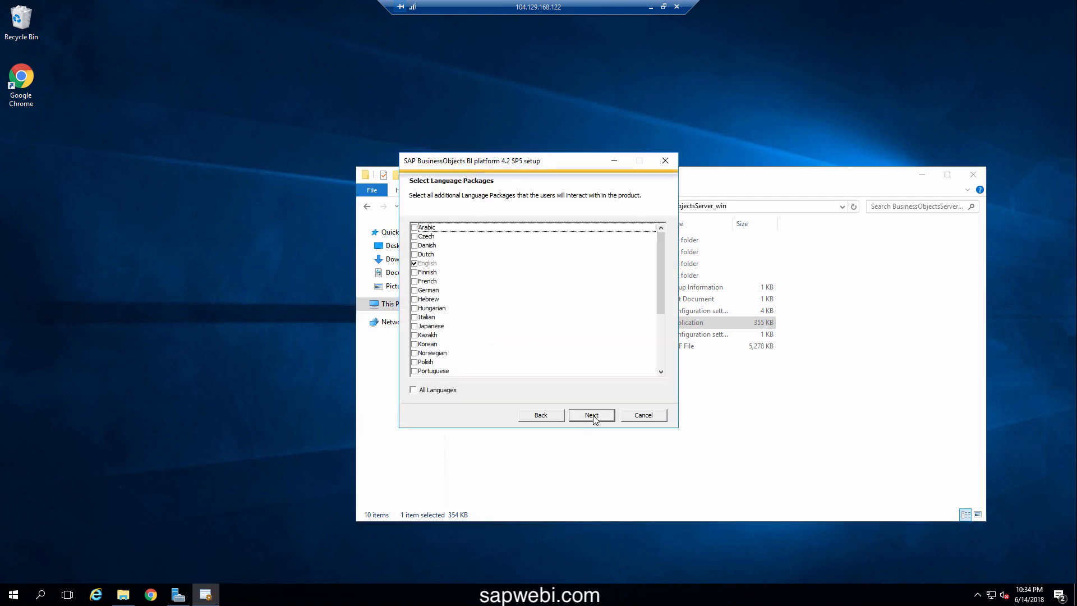
Keep Full install, Sybase, Tomcat and Subversion defaults; name the SIA node NODE1, keep CMS port 6400
click(593, 417)
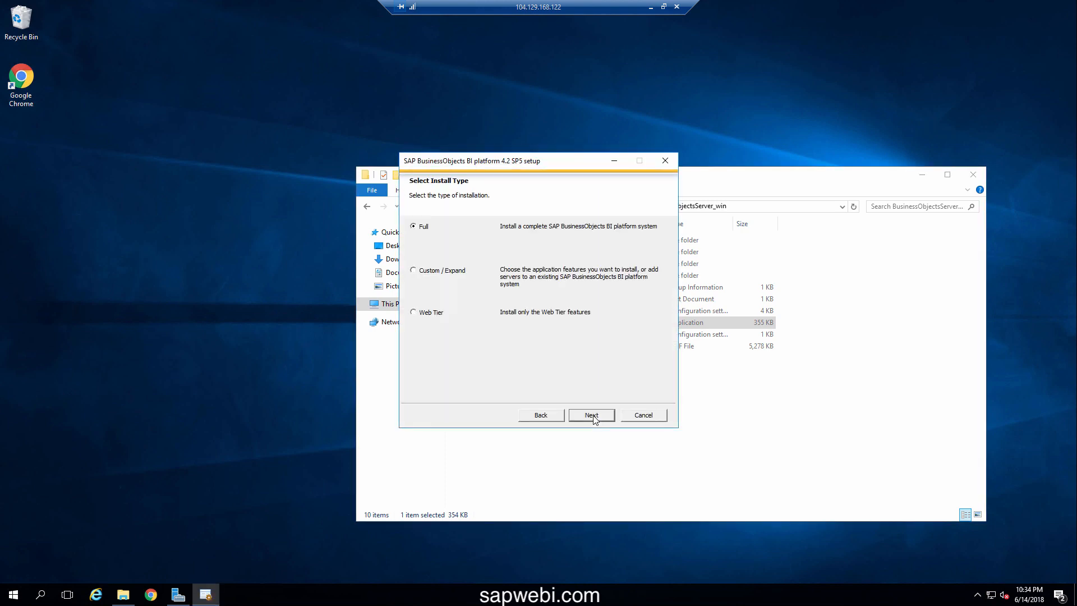
click(593, 416)
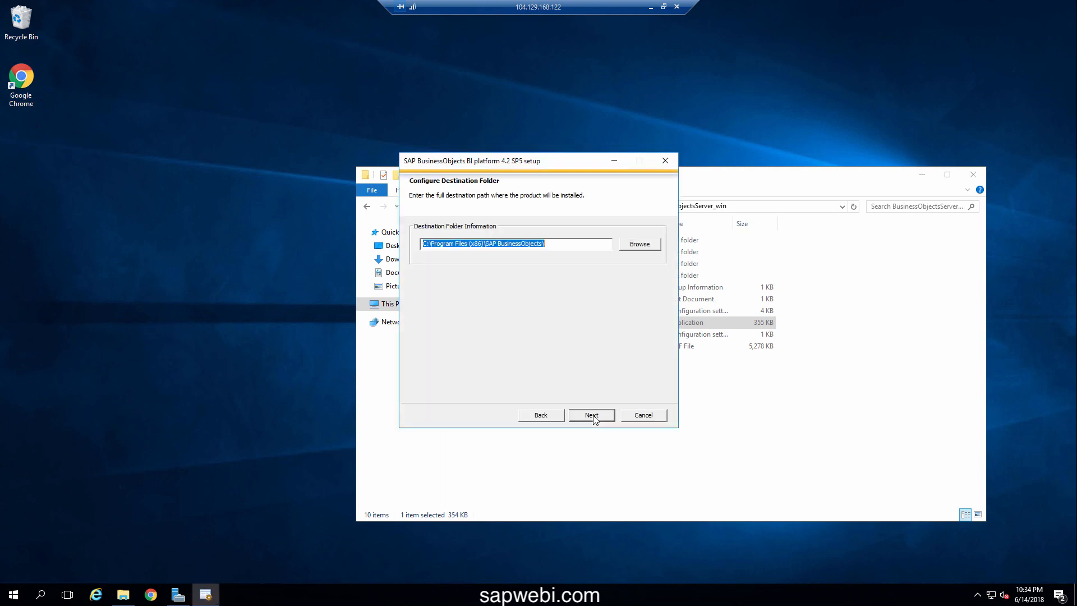
click(592, 415)
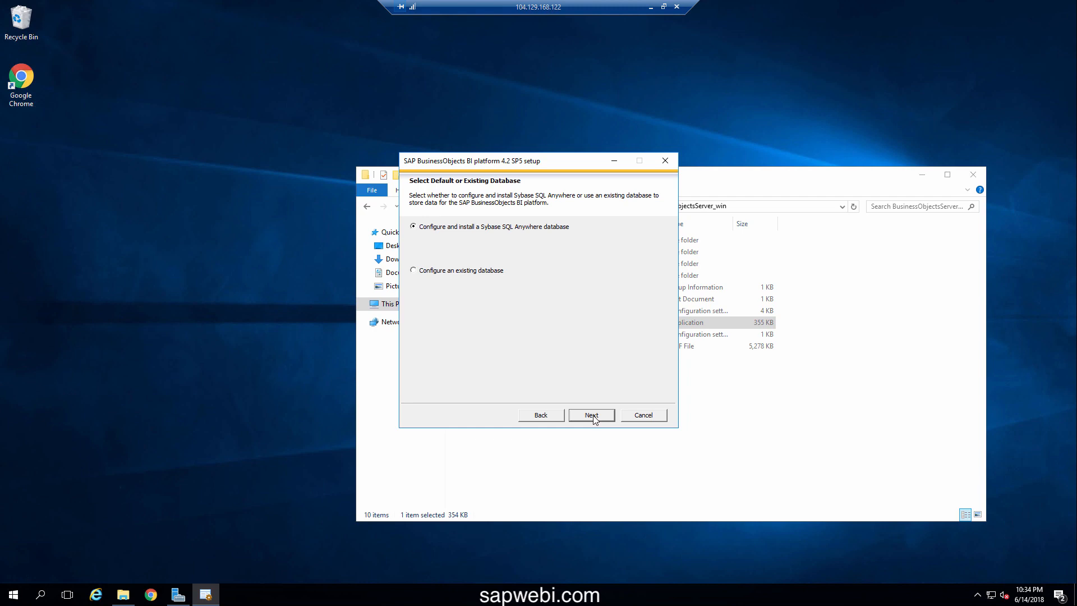
click(592, 415)
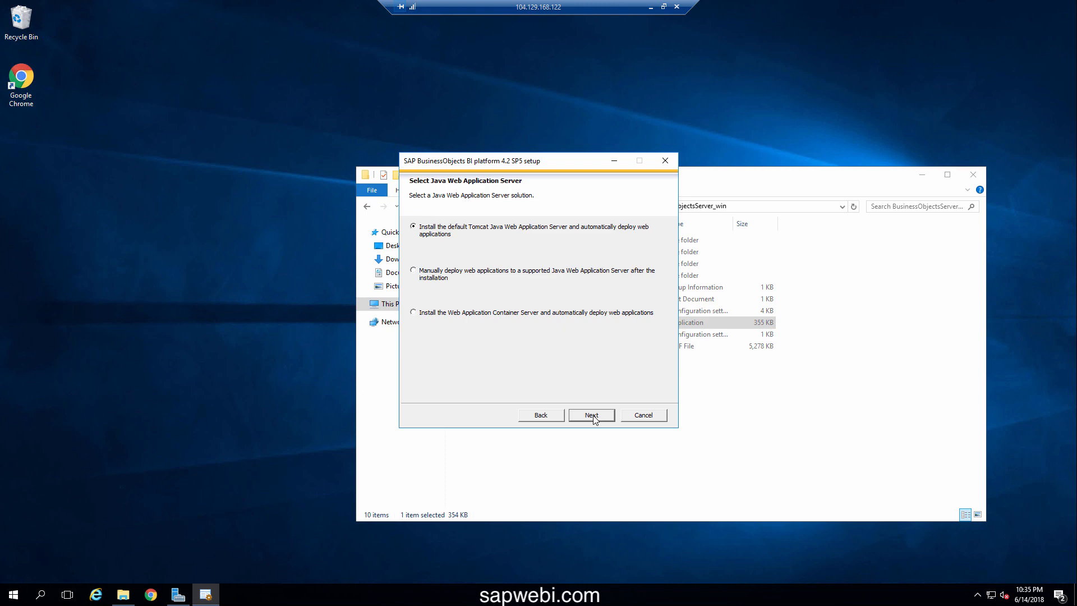
click(592, 415)
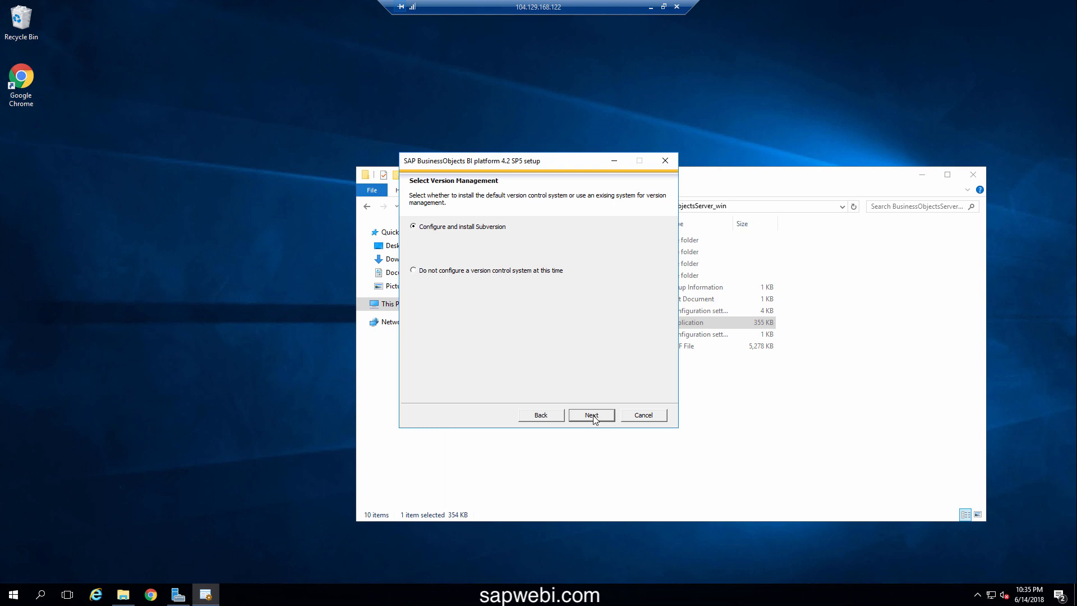
click(593, 415)
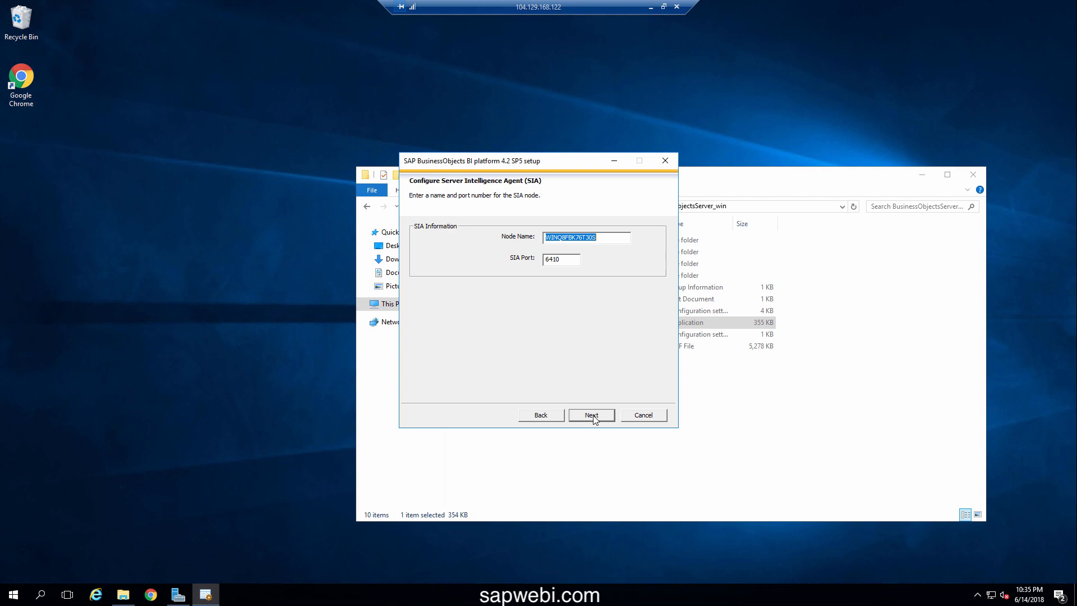
text(NODE1)
click(592, 415)
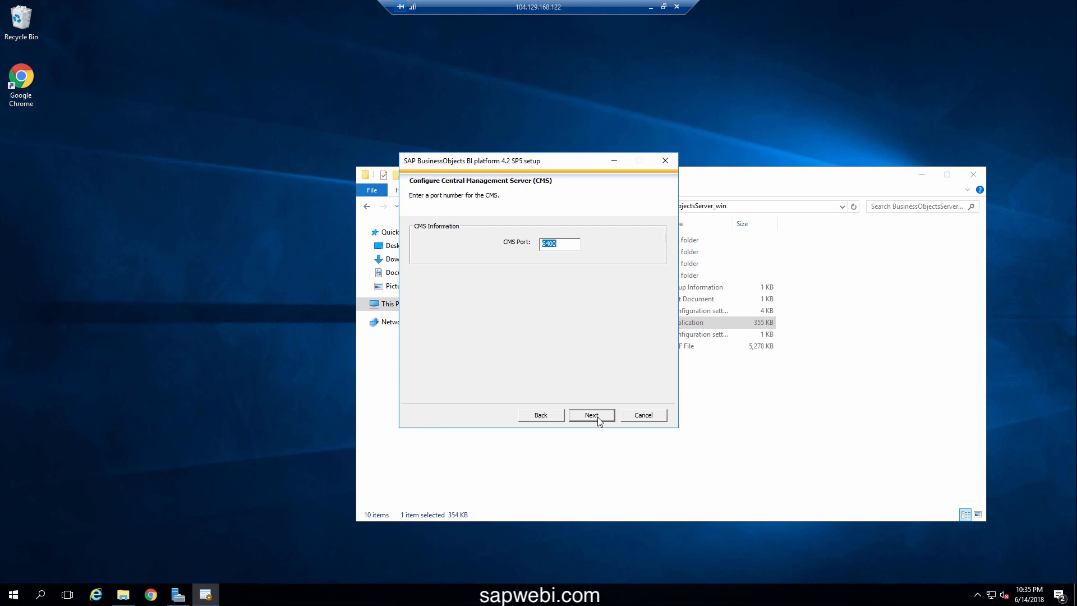
click(598, 417)
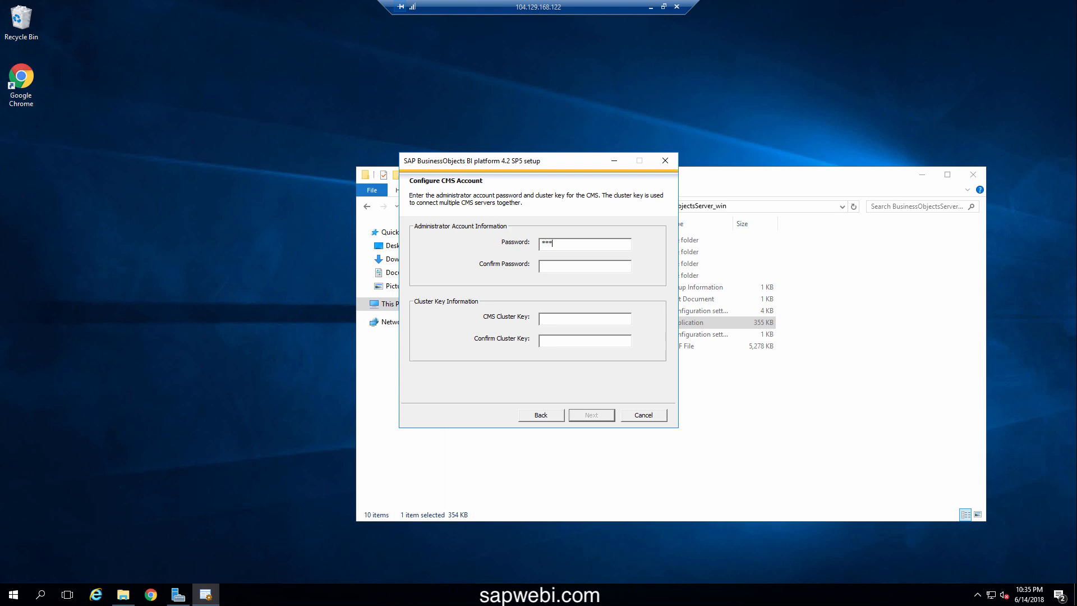
Enter the CMS password, cluster key and dba password; keep default Tomcat and HTTP 6405 ports
text(*************************)
click(591, 416)
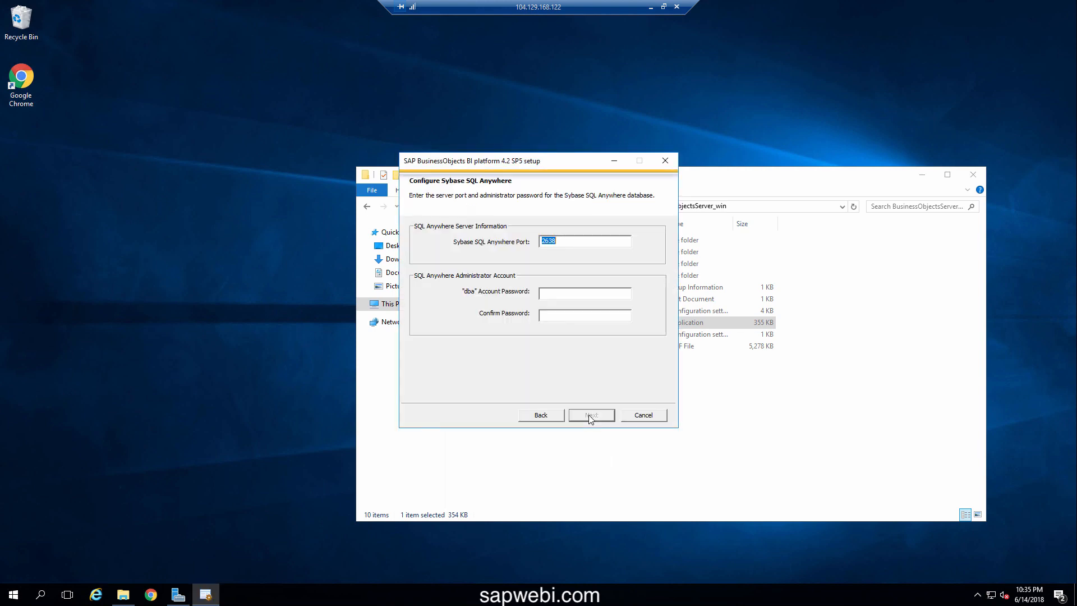
click(543, 293)
text(**********)
click(592, 415)
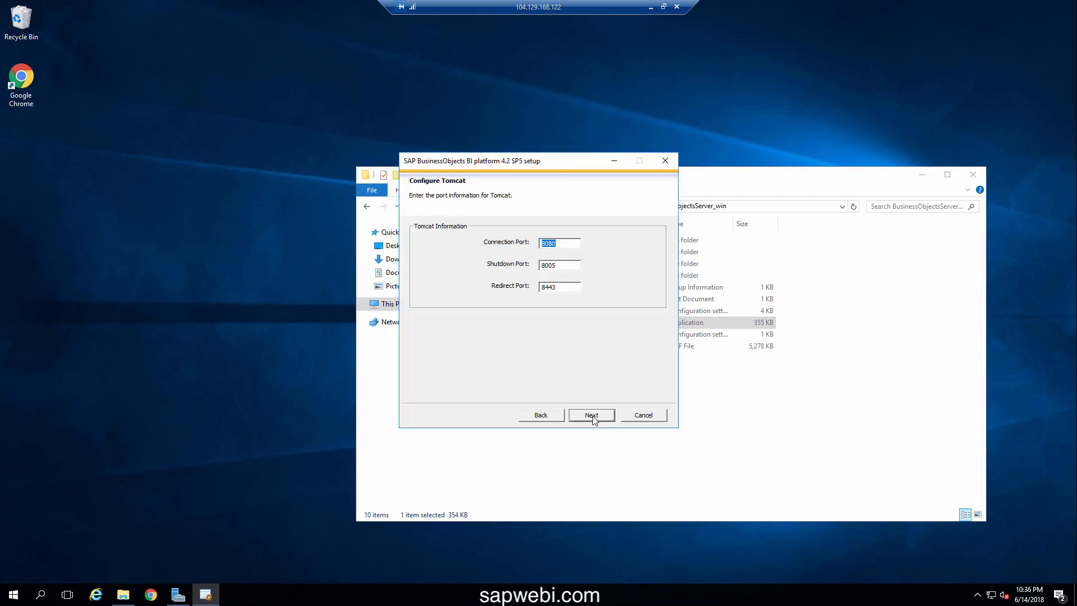
click(592, 415)
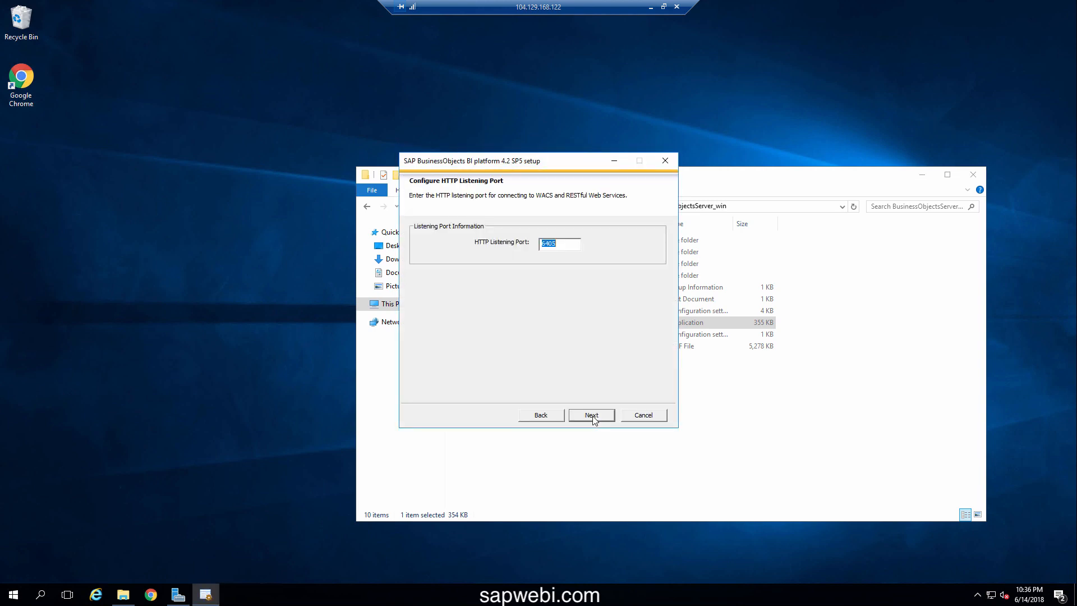
click(592, 416)
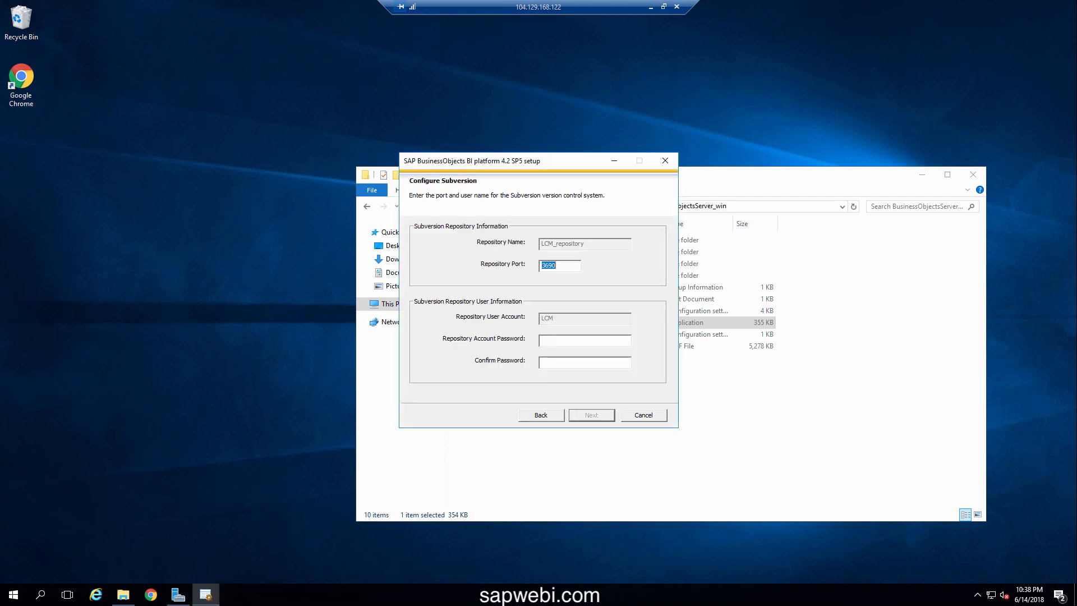
Enter and confirm the LCM Subversion repository password
click(557, 345)
text(*******)
click(591, 421)
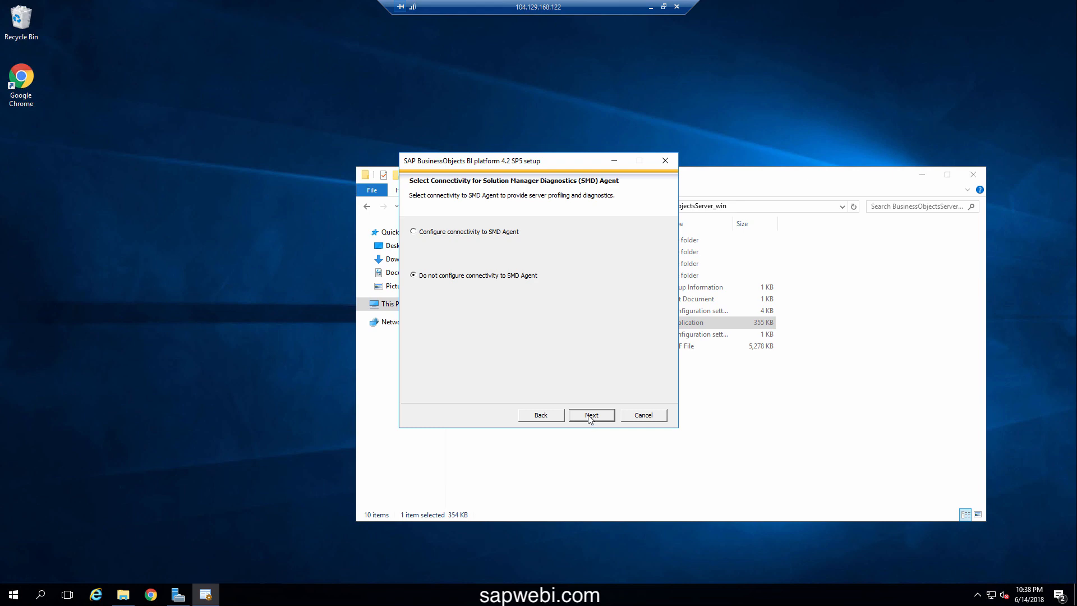
Skip SMD Agent and Introscope connectivity, then start the installation
click(590, 420)
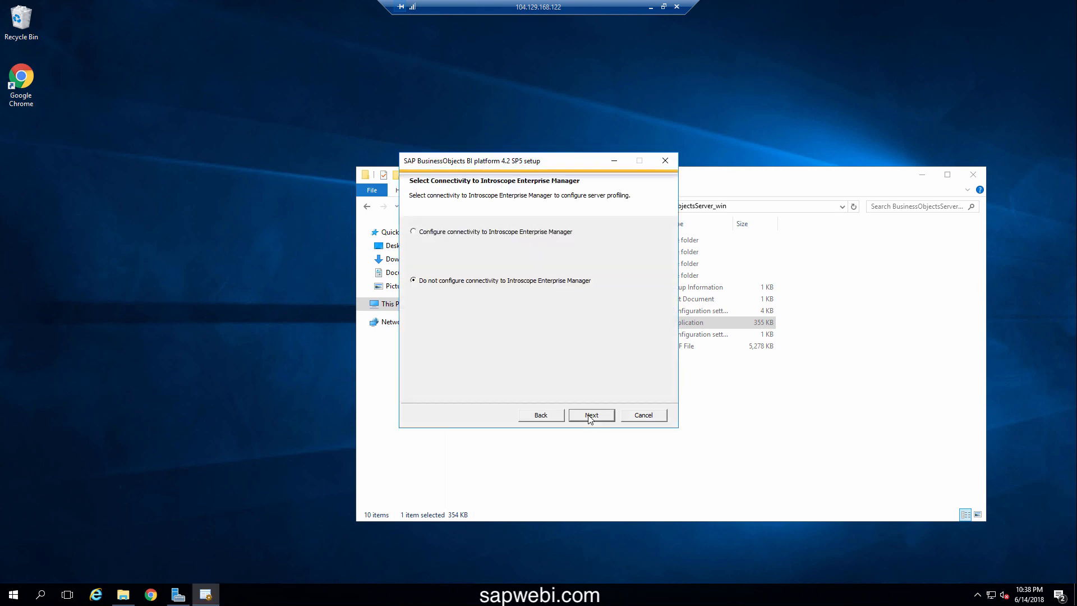
click(590, 419)
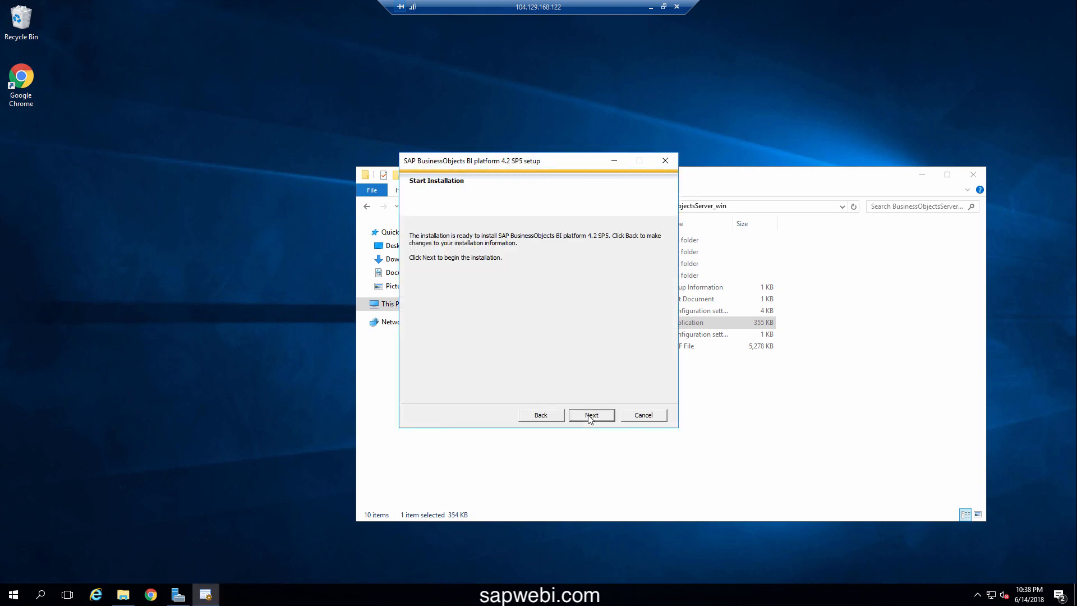
click(590, 416)
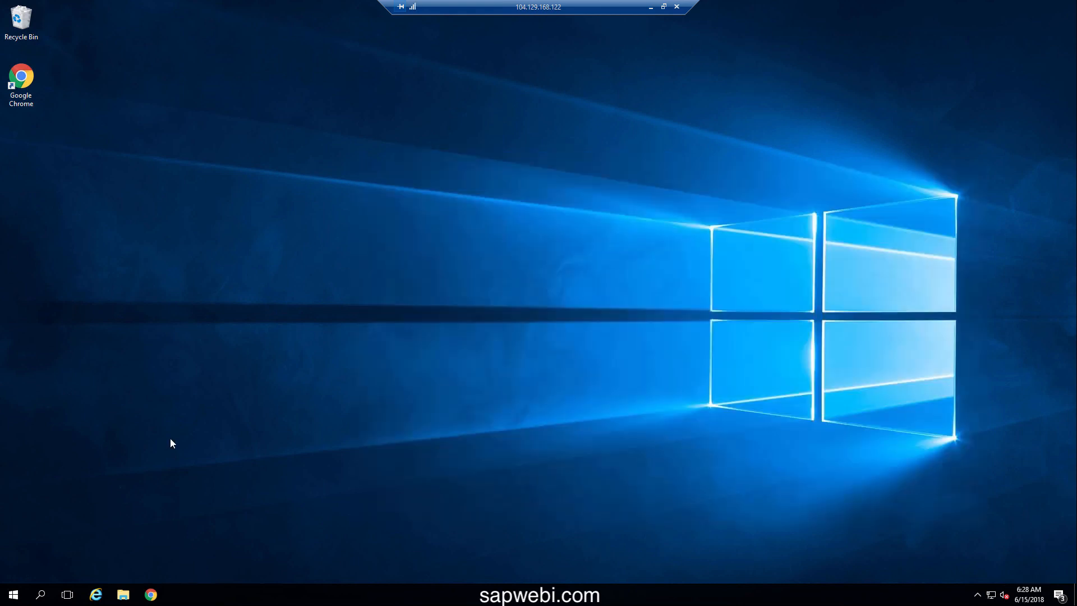
Launch Central Configuration Manager from the SAP Business Intelligence Start menu group
click(14, 595)
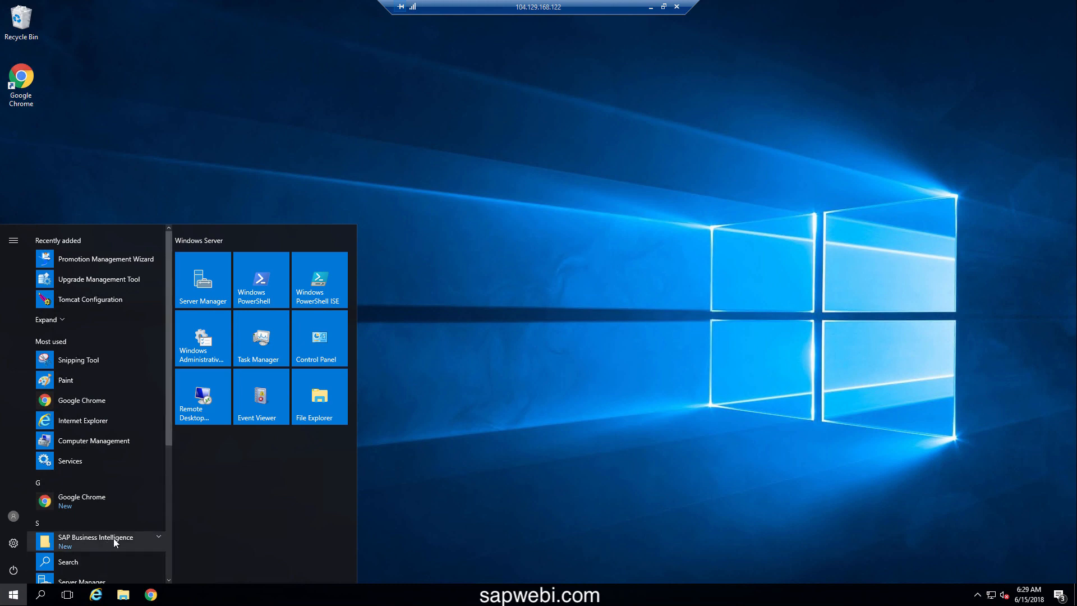
click(153, 537)
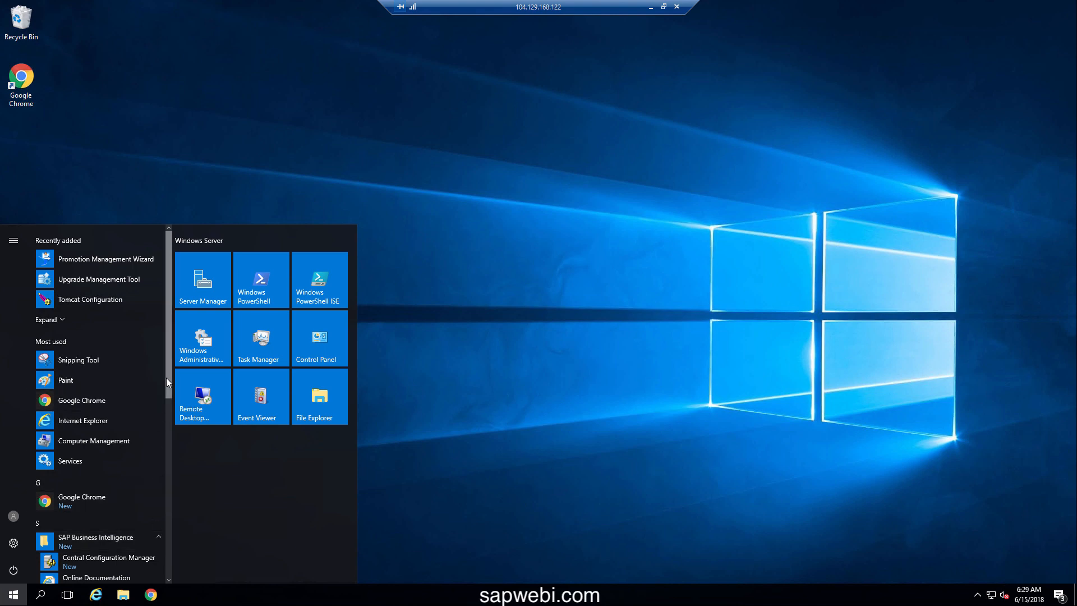
drag(167, 387, 179, 446)
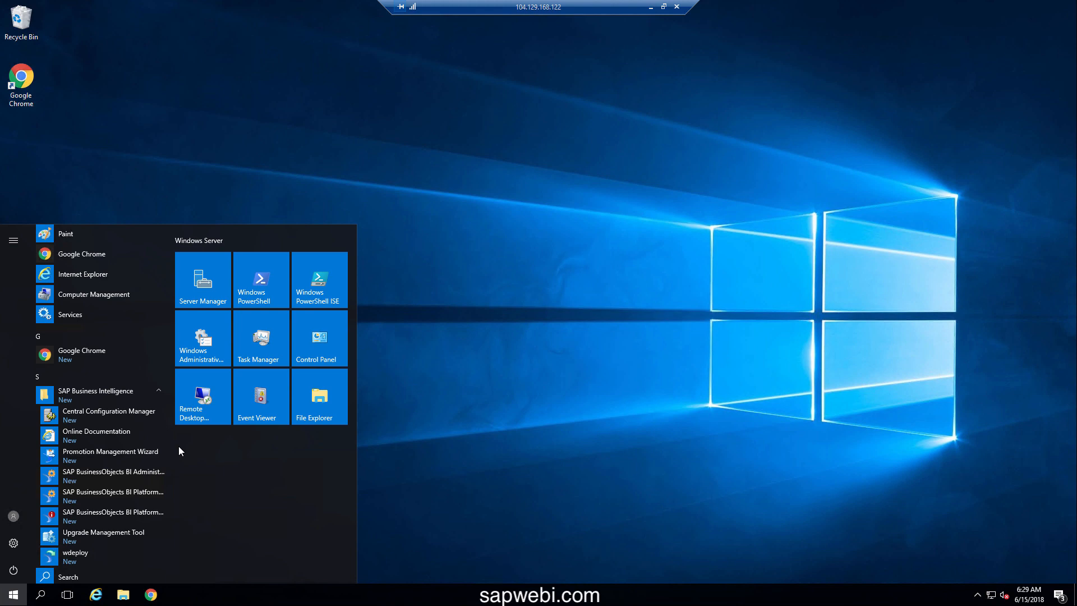
click(122, 412)
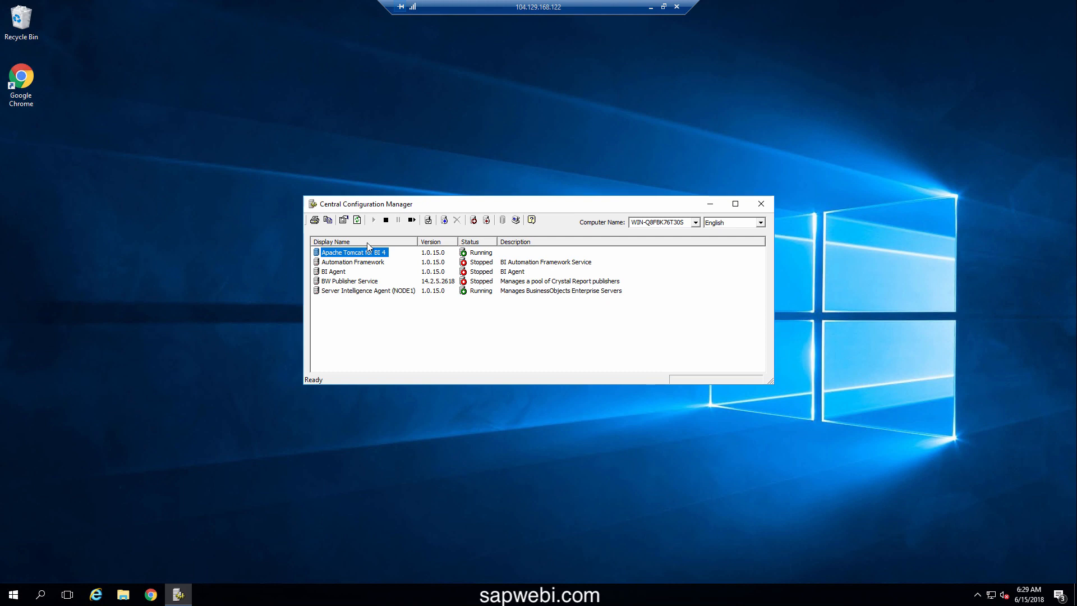
Check the Server Intelligence Agent (NODE1) actions, dismiss the menu, and close the manager
right_click(392, 292)
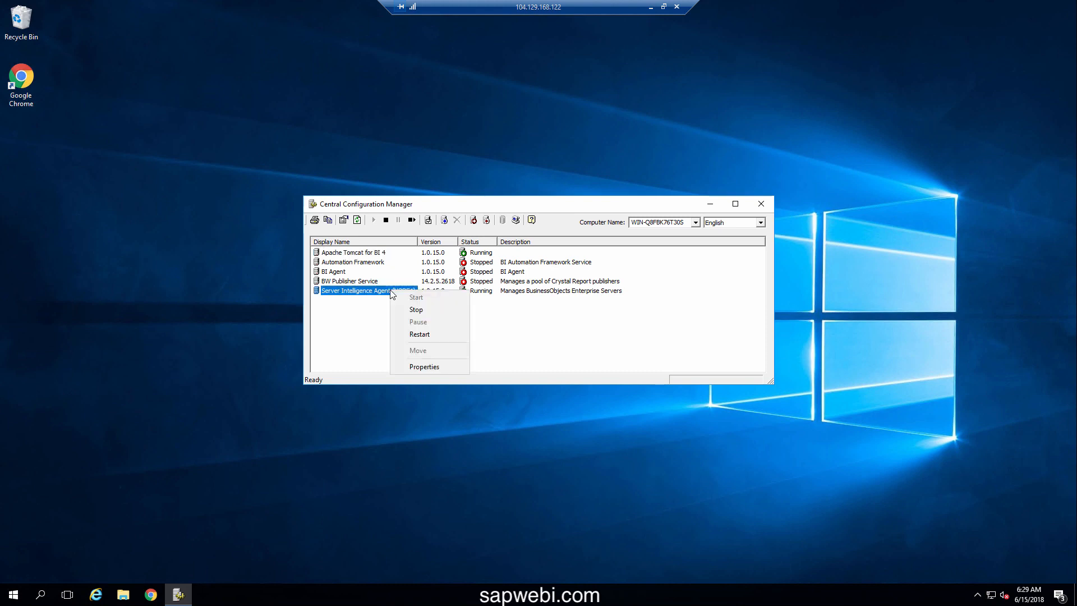
click(352, 325)
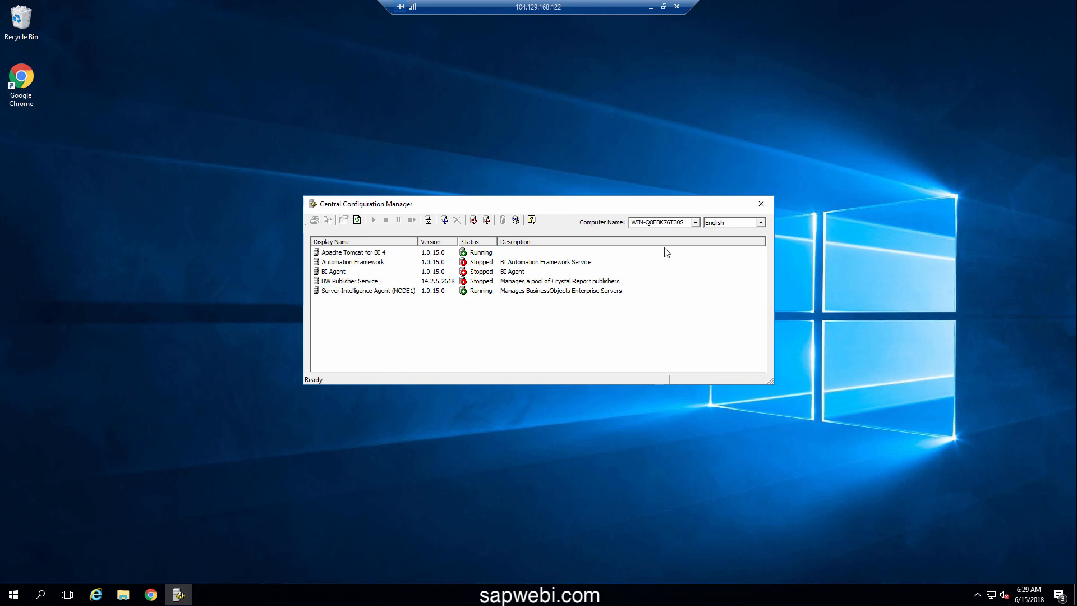
click(757, 206)
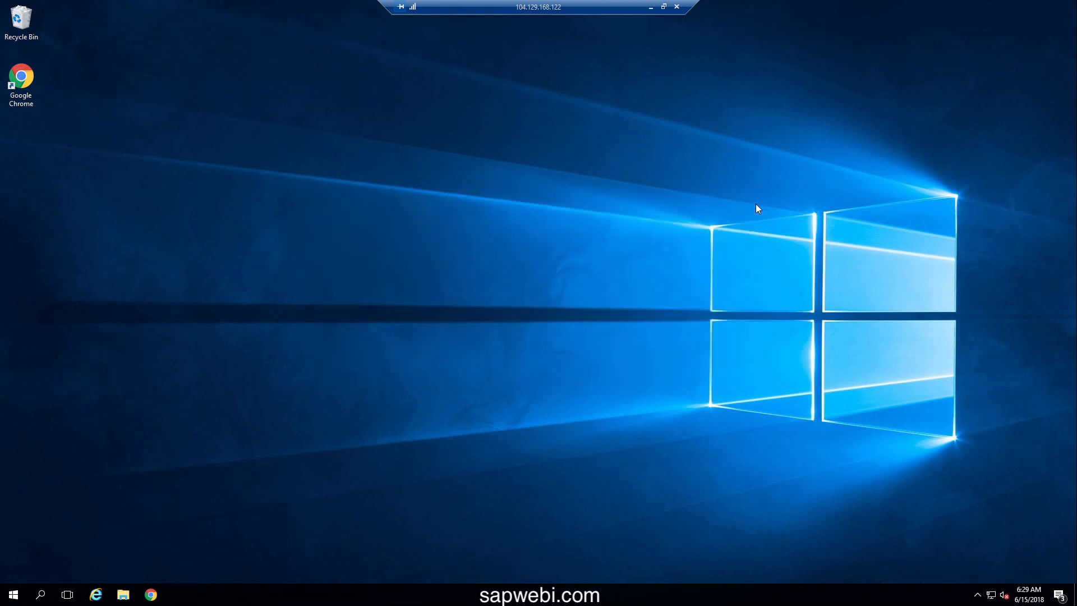
Launch the Central Management Console from the Start menu's SAP Business Intelligence group and enable the Java SSV Helper add-on
click(13, 595)
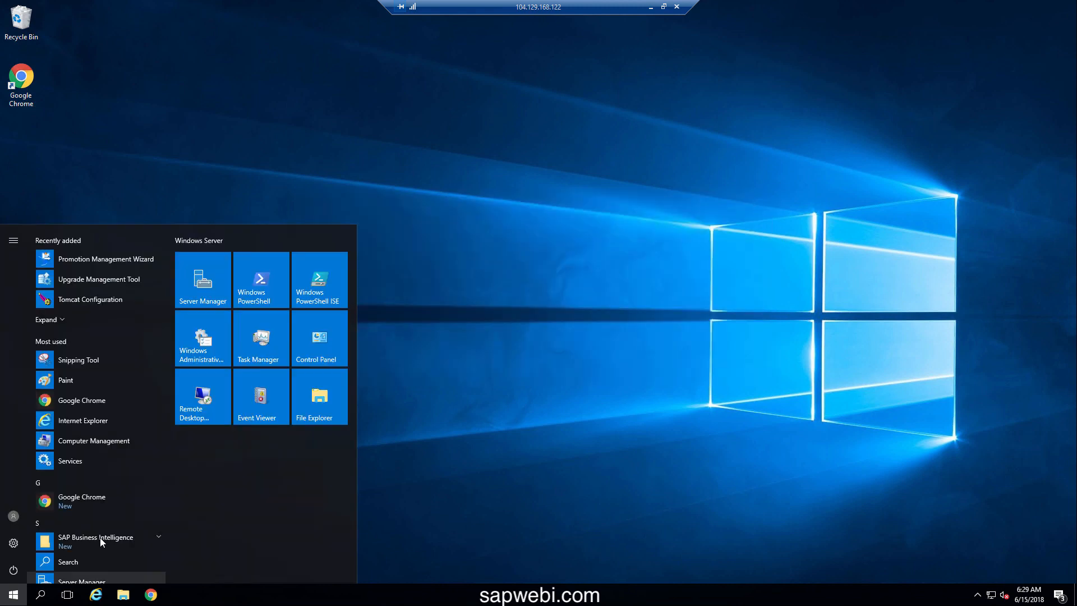
click(156, 537)
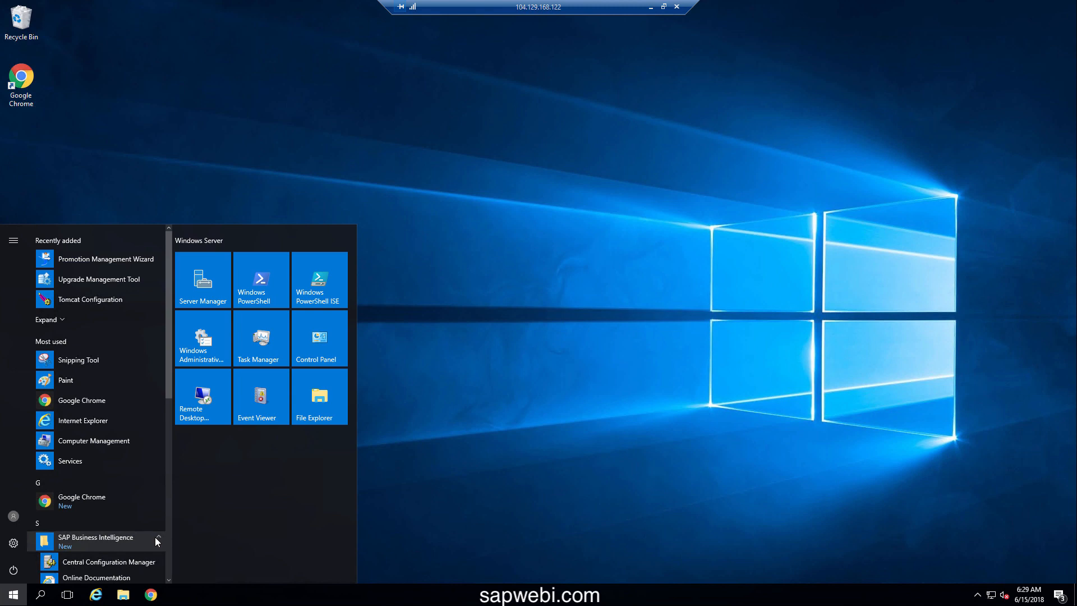
scroll(155, 537, down, 4)
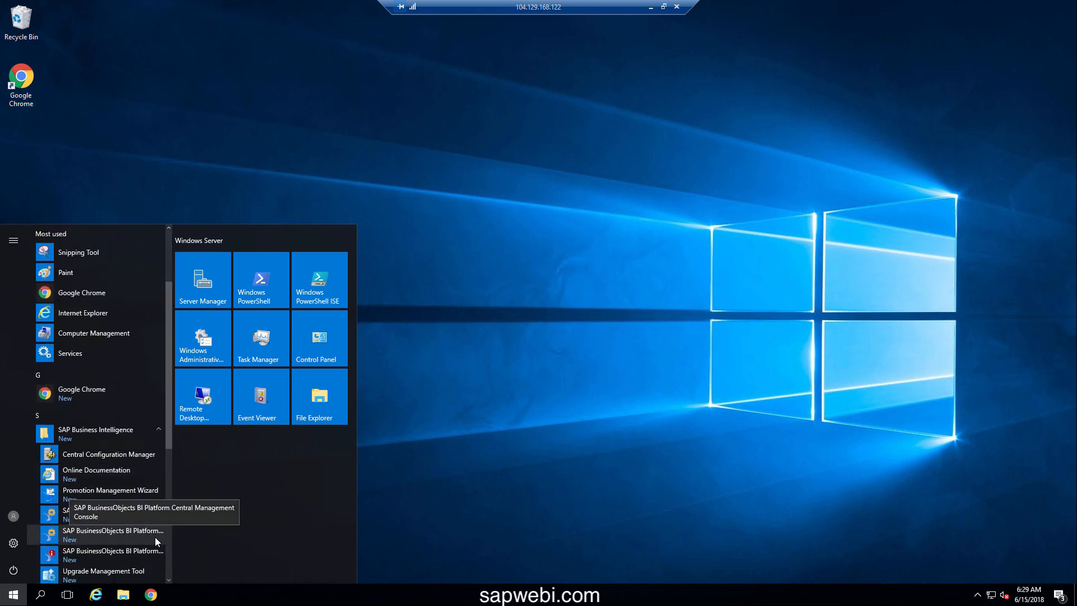
scroll(155, 537, down, 2)
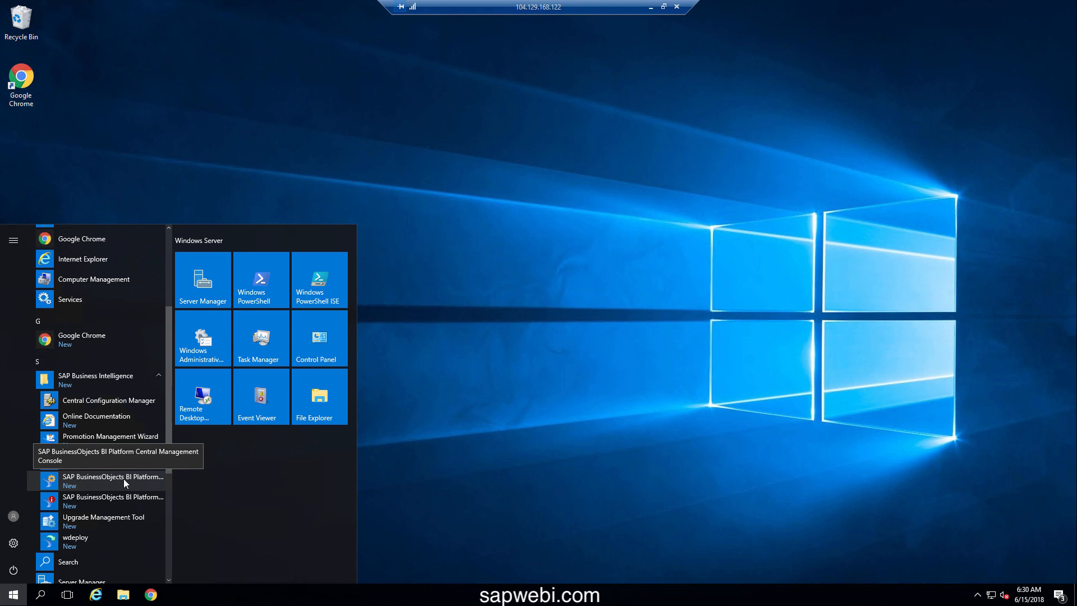
click(125, 481)
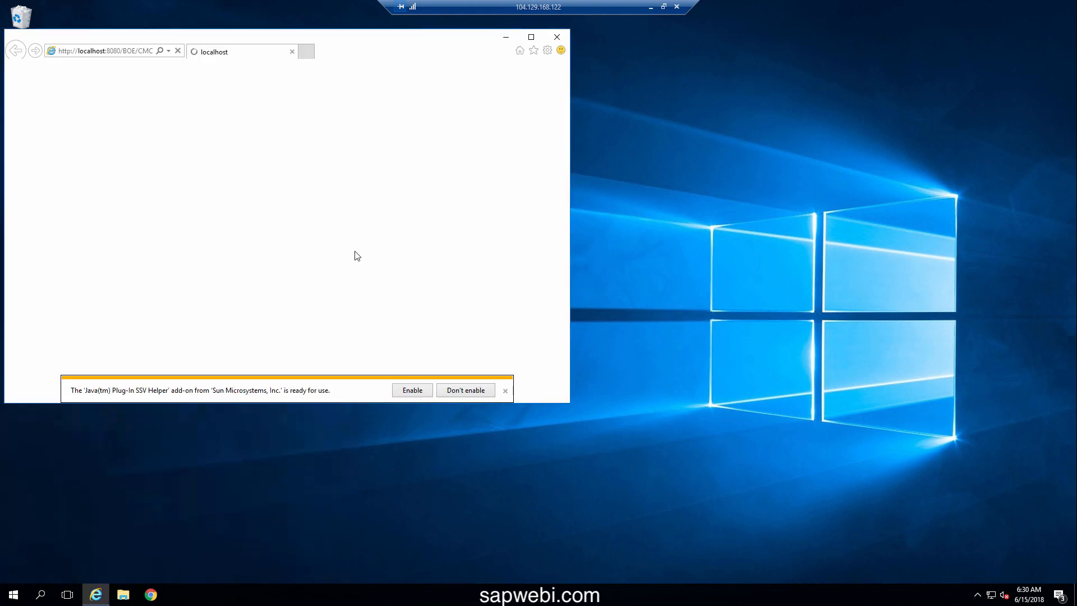
click(412, 390)
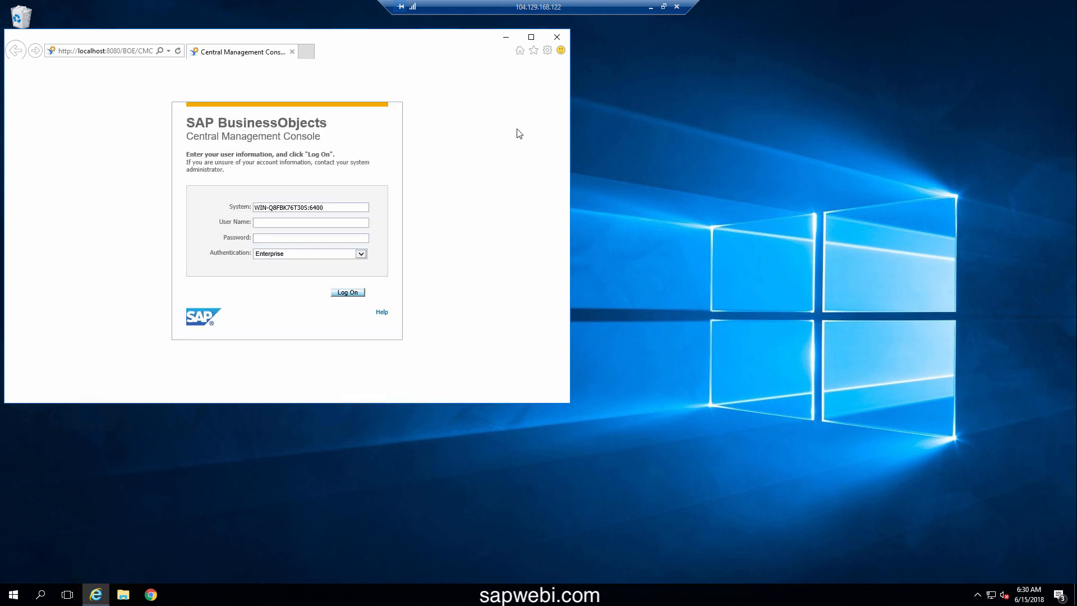
Maximize the browser and log on as administrator with the account password, declining to save it
click(531, 38)
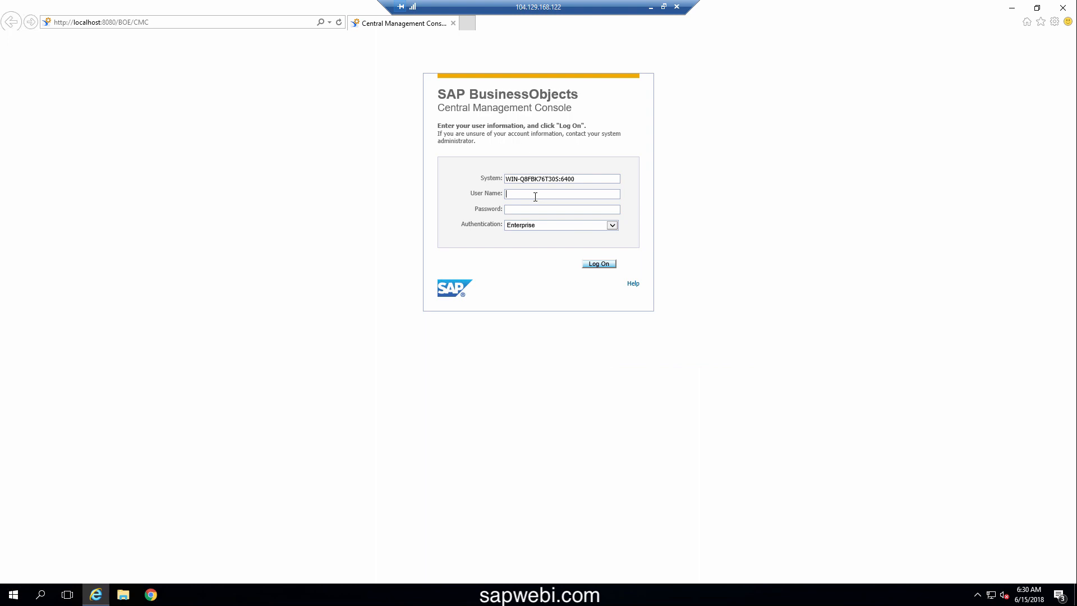
text(administrator•••••••)
click(599, 266)
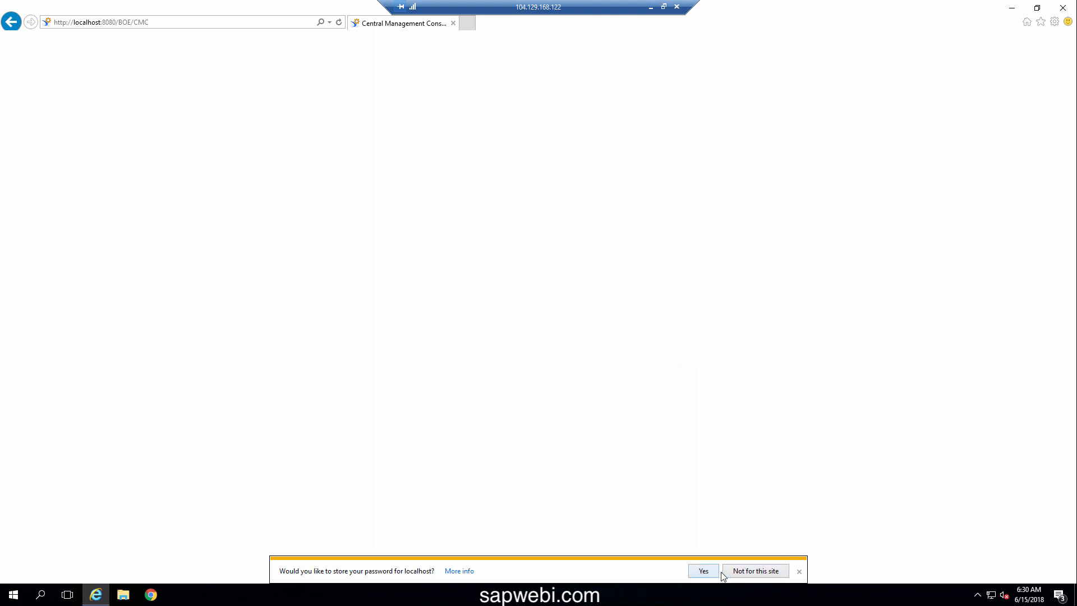
click(766, 571)
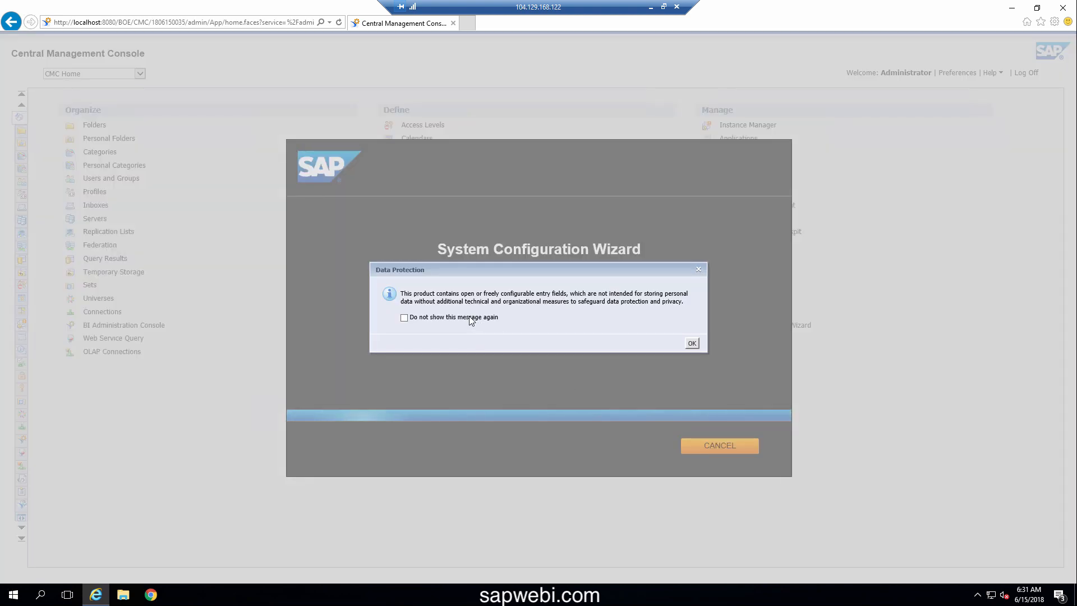
Dismiss the data protection notice for good and move on to the wizard's Products step
click(405, 319)
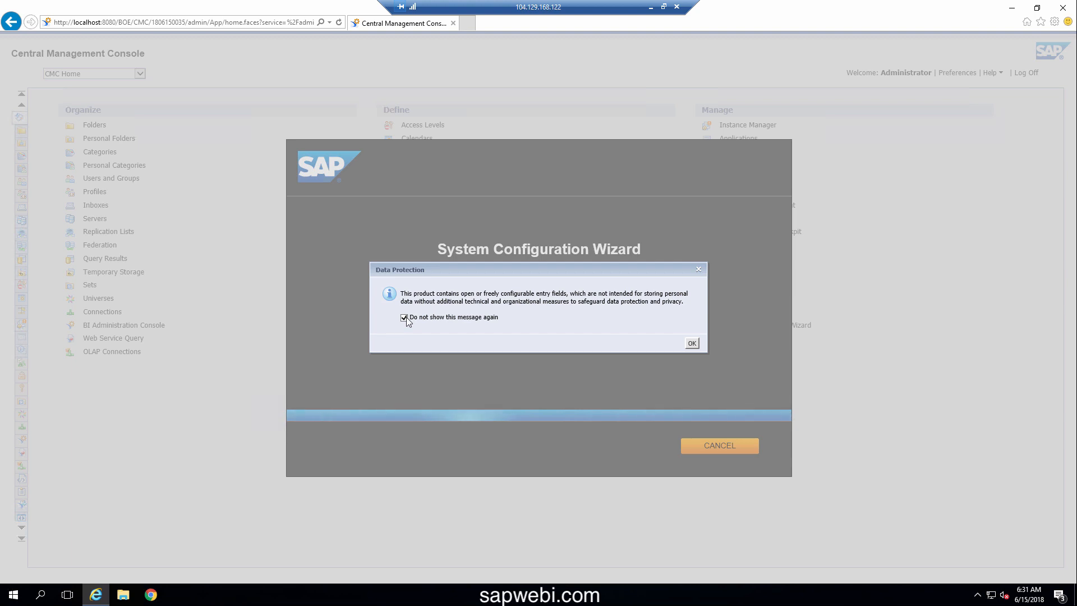
click(692, 344)
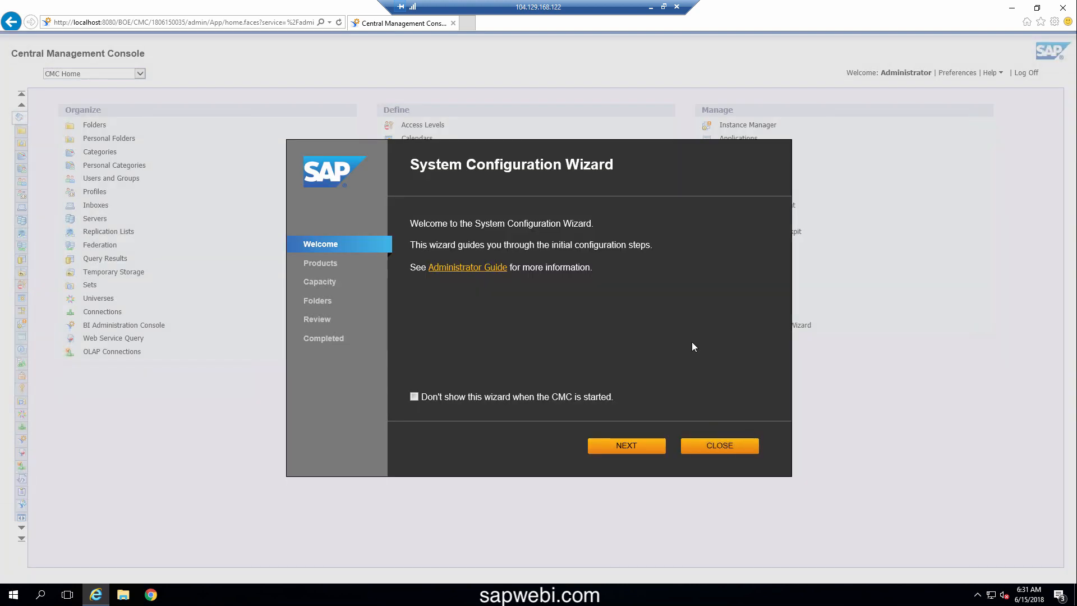
click(645, 450)
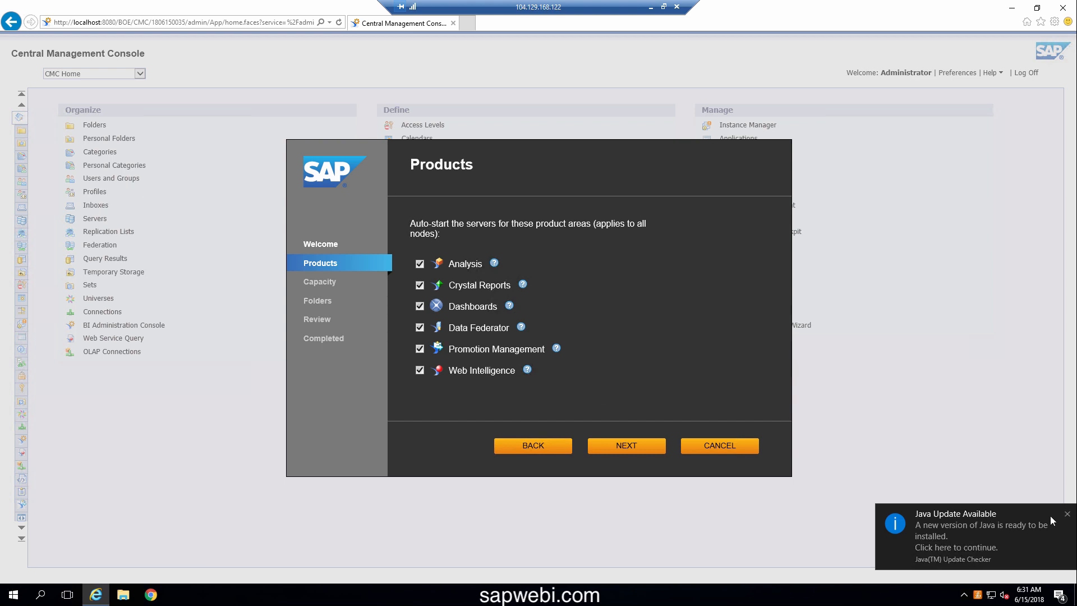
Keep only Web Intelligence auto-starting, unchecking Promotion Management, Data Federator, Dashboards, Crystal Reports and Analysis
click(1067, 514)
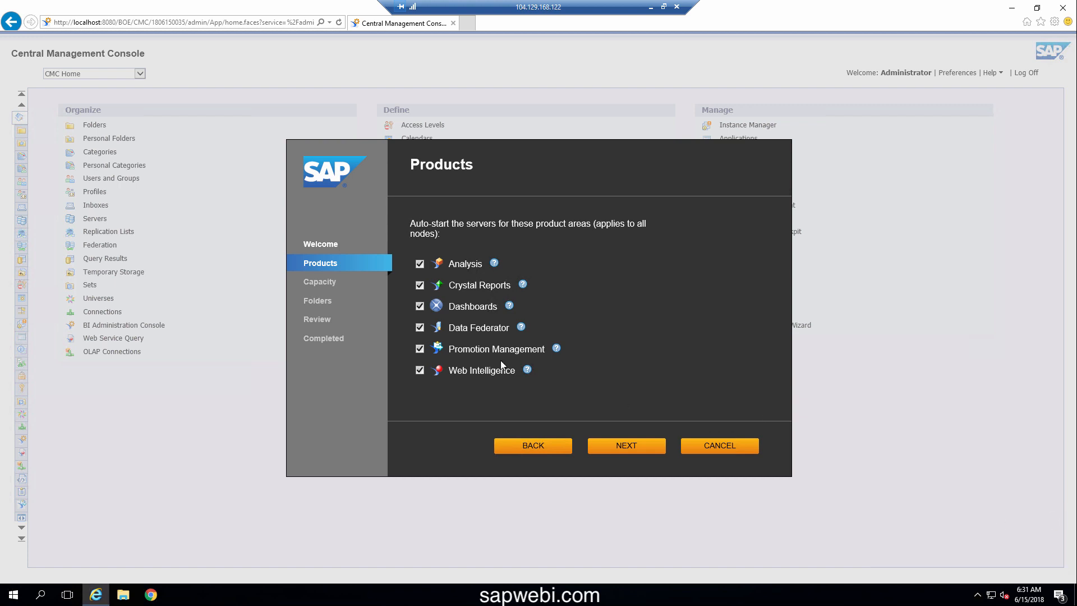
click(420, 350)
click(419, 328)
click(420, 306)
click(419, 286)
click(420, 265)
Keep existing capacity and default folders, apply the server changes, and close the wizard
click(637, 448)
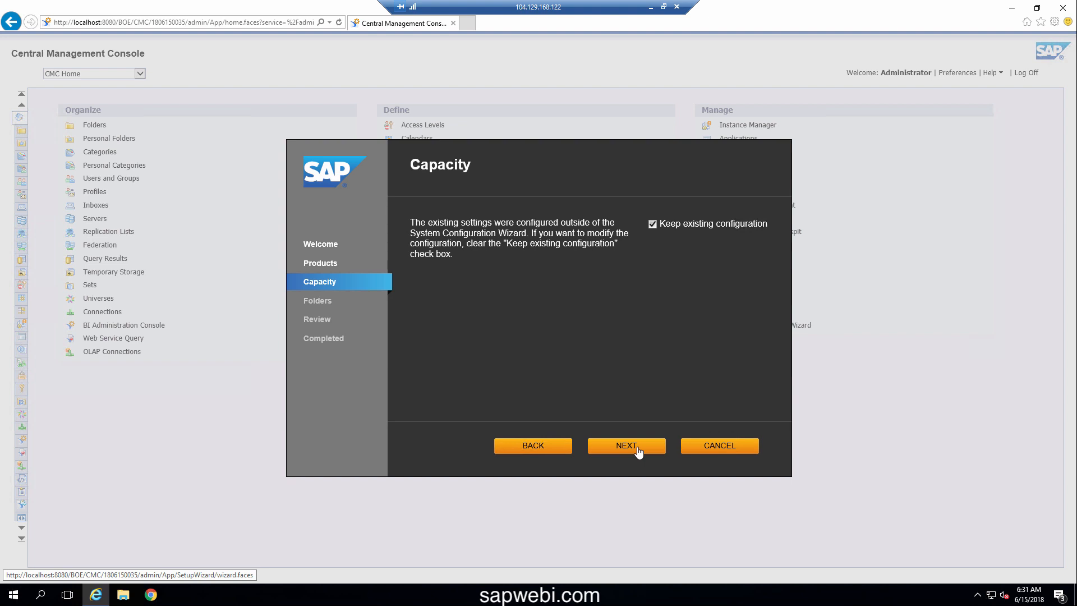
click(638, 449)
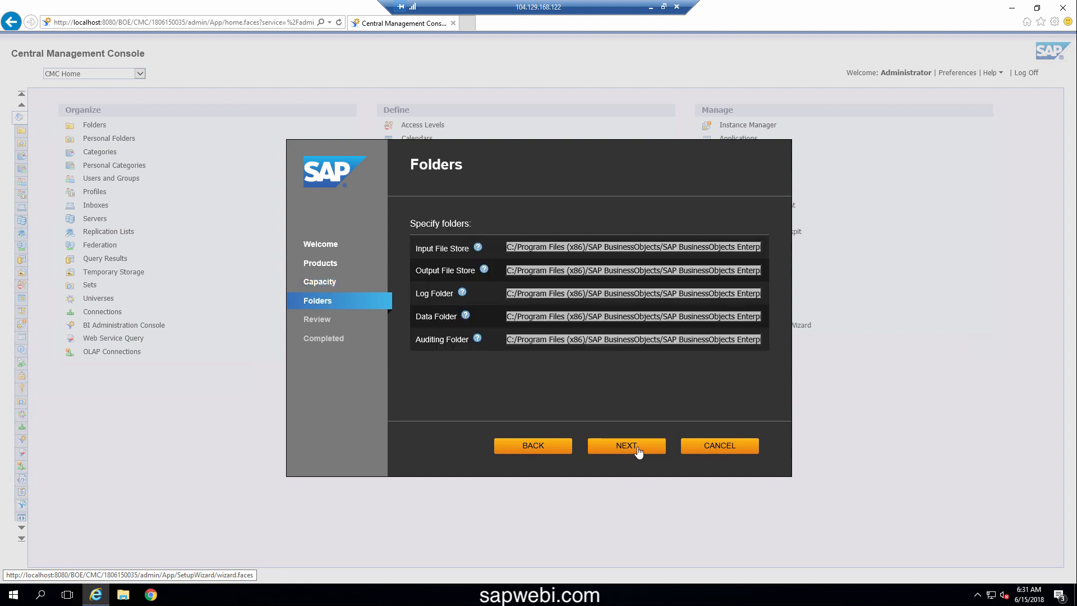
click(638, 449)
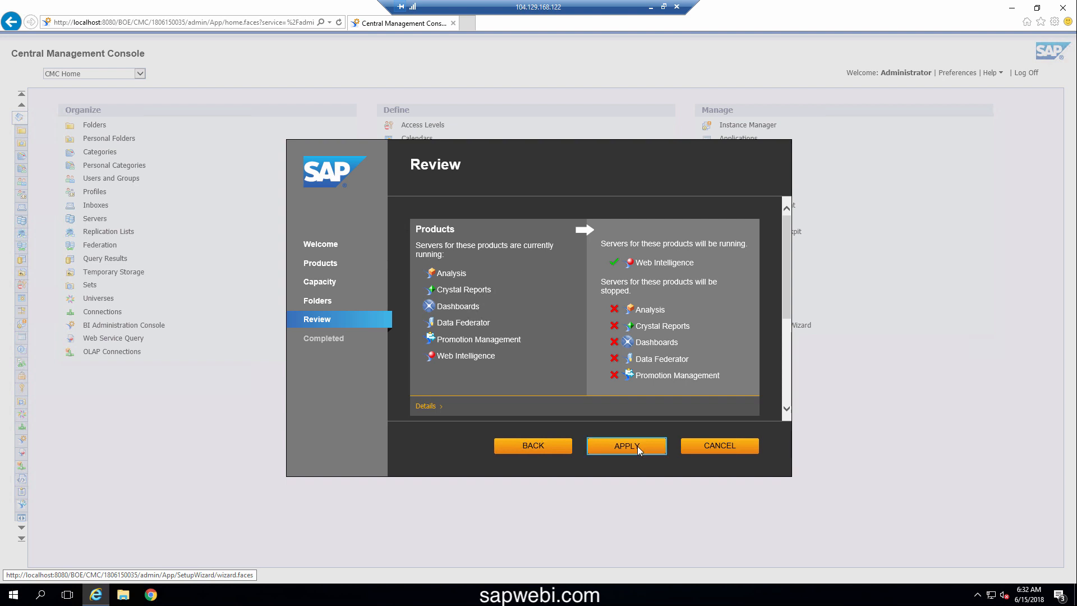
click(638, 449)
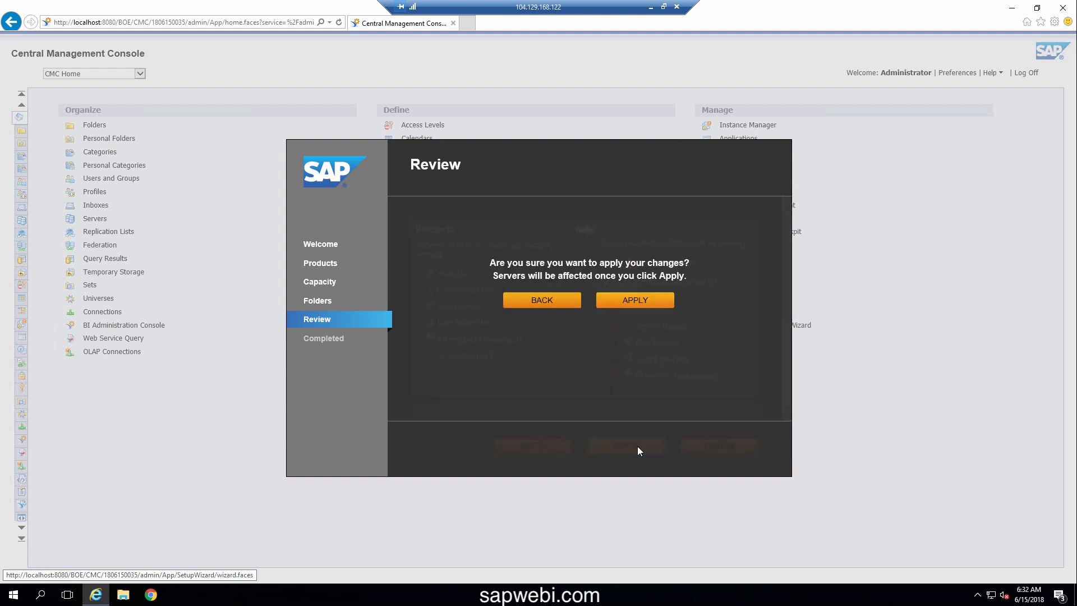
click(640, 310)
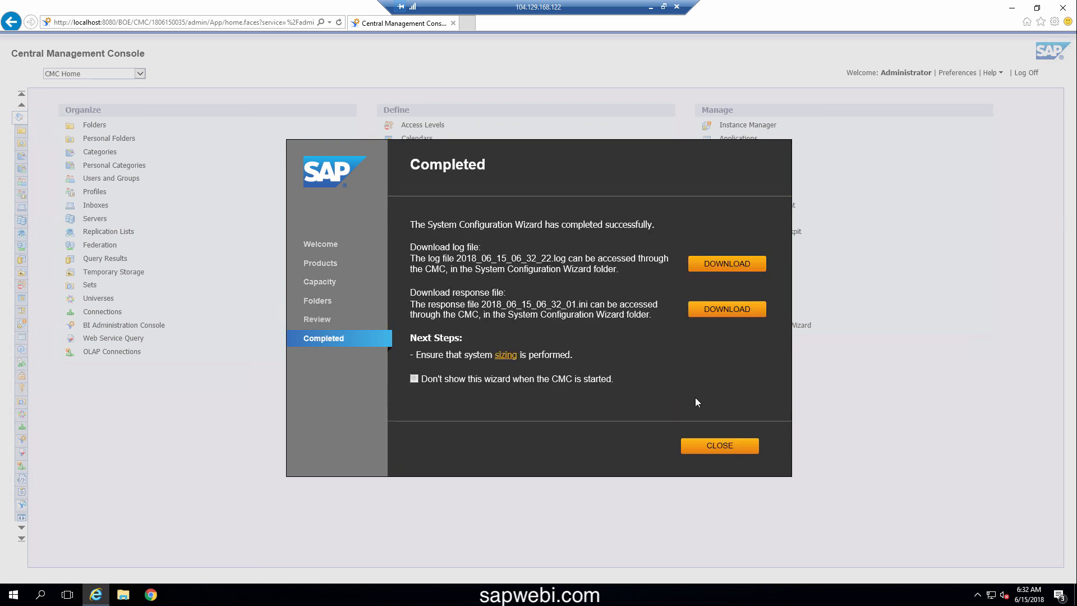
click(714, 451)
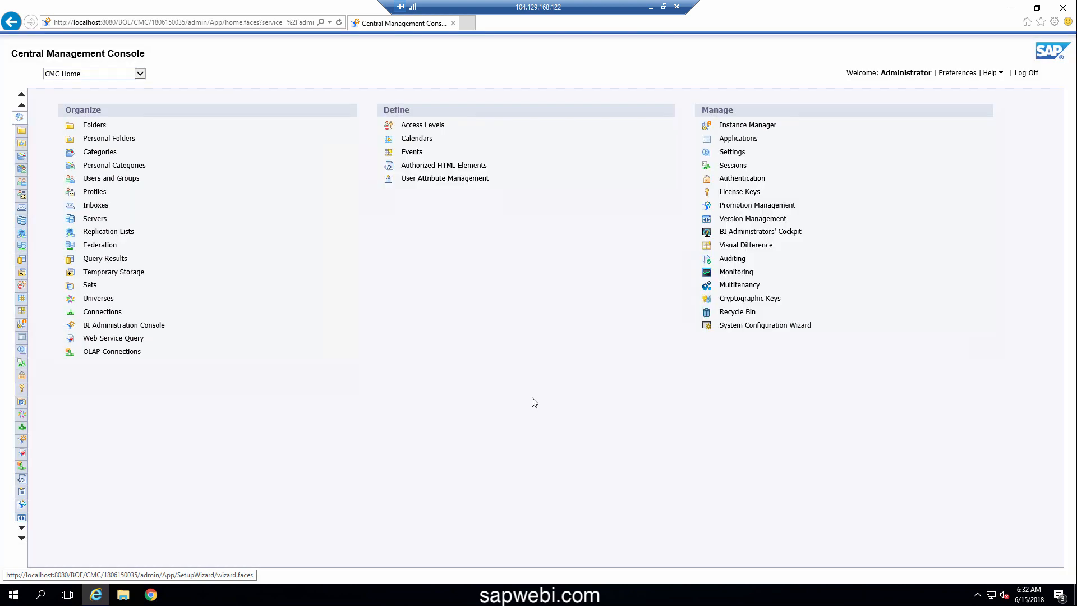
Go to the Servers area and open the Servers List showing every server's state
click(95, 219)
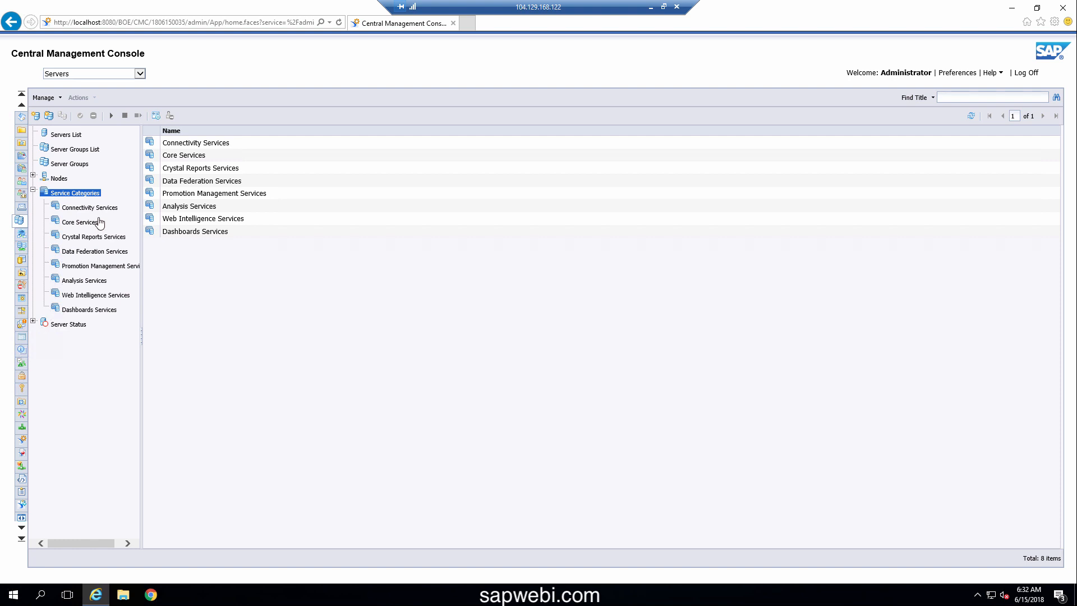
click(66, 135)
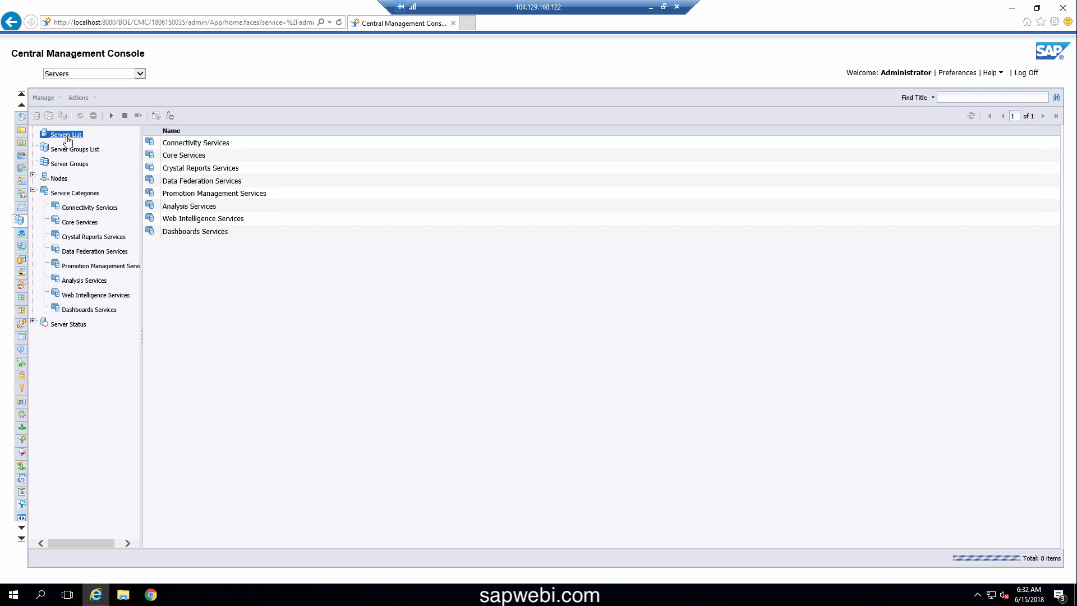
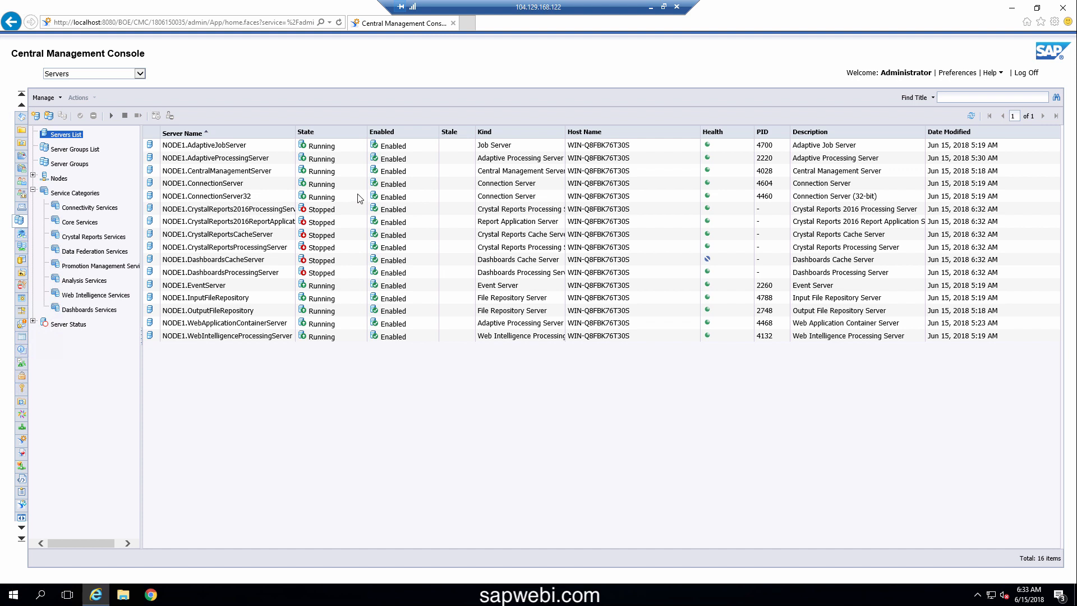
View NODE1.ConnectionServer's actions without choosing one, then open the Servers navigation dropdown
right_click(229, 185)
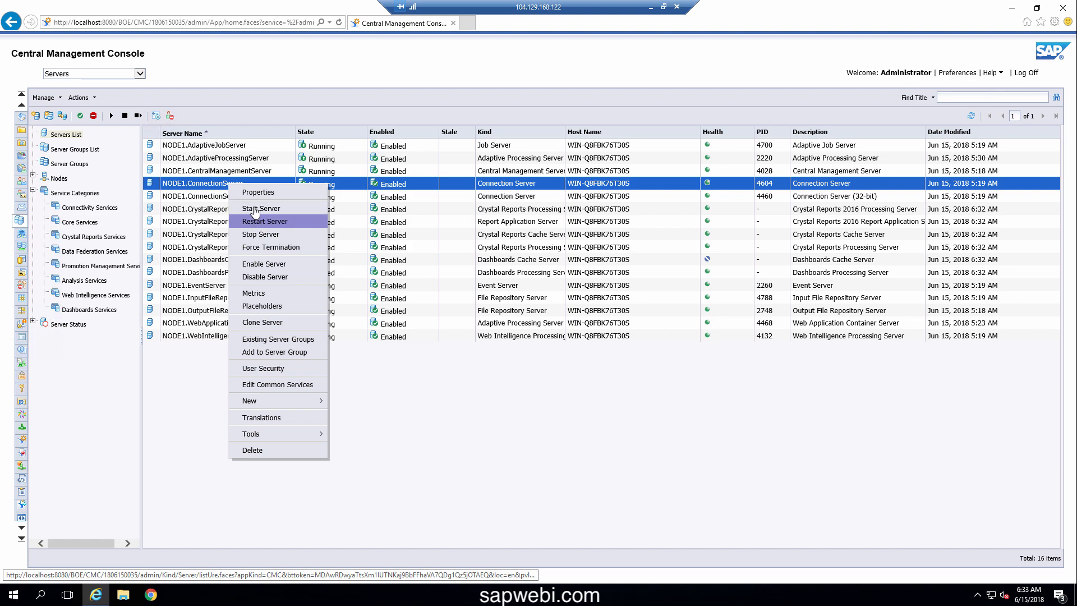
click(487, 442)
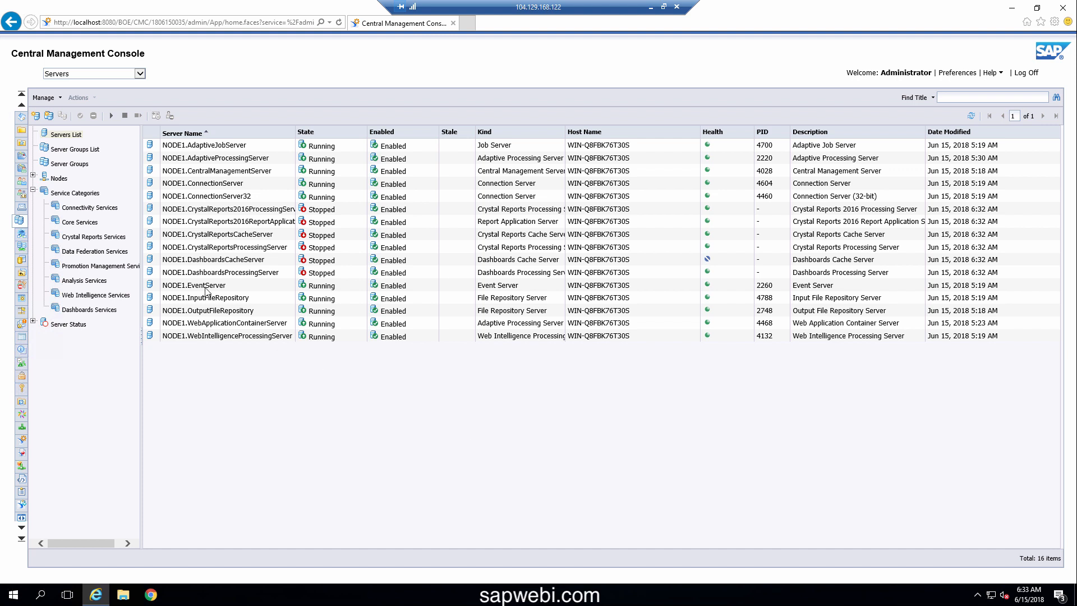
click(139, 71)
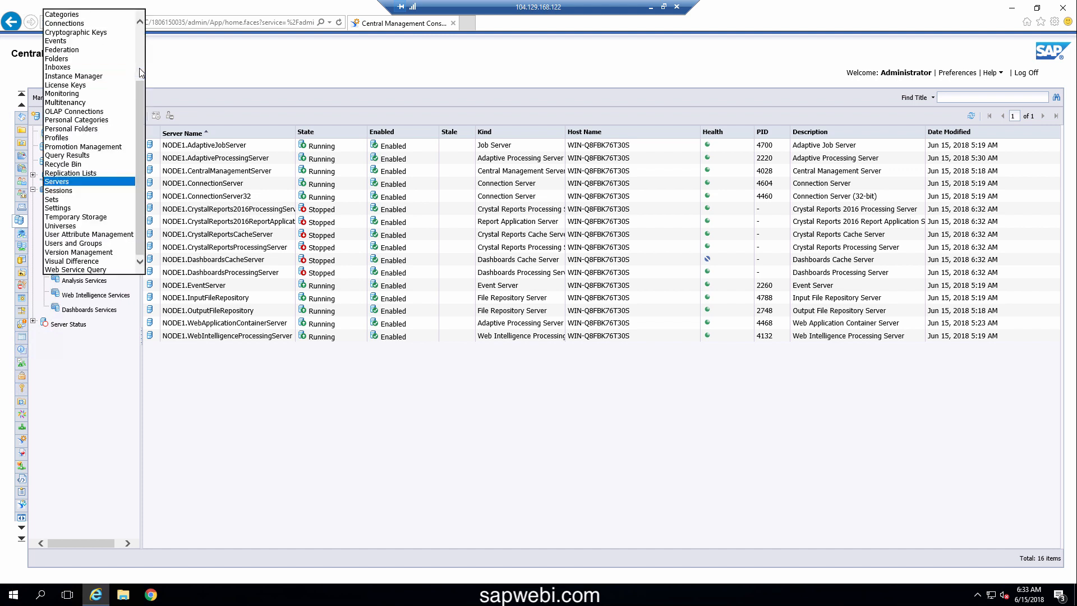
Open License Keys to see the key expiring 2018-07-15, then minimize the console
click(83, 86)
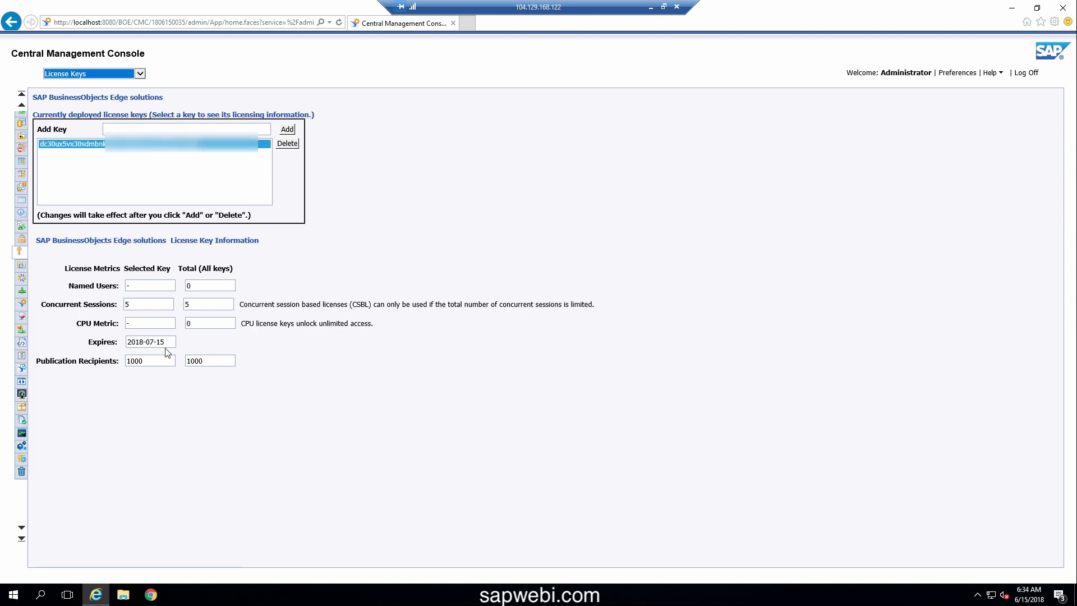
click(155, 598)
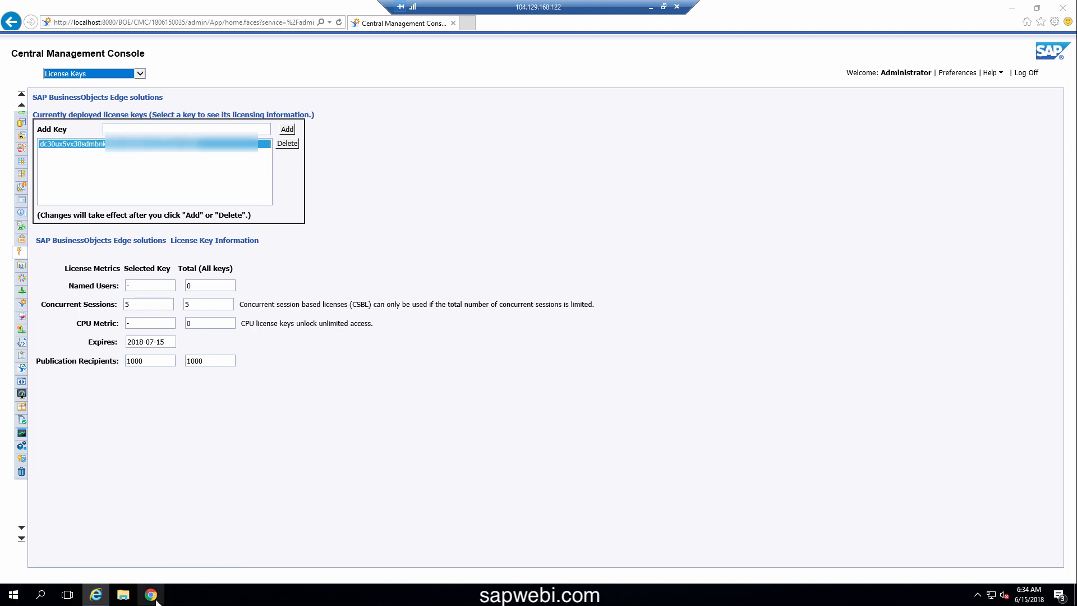
click(1012, 8)
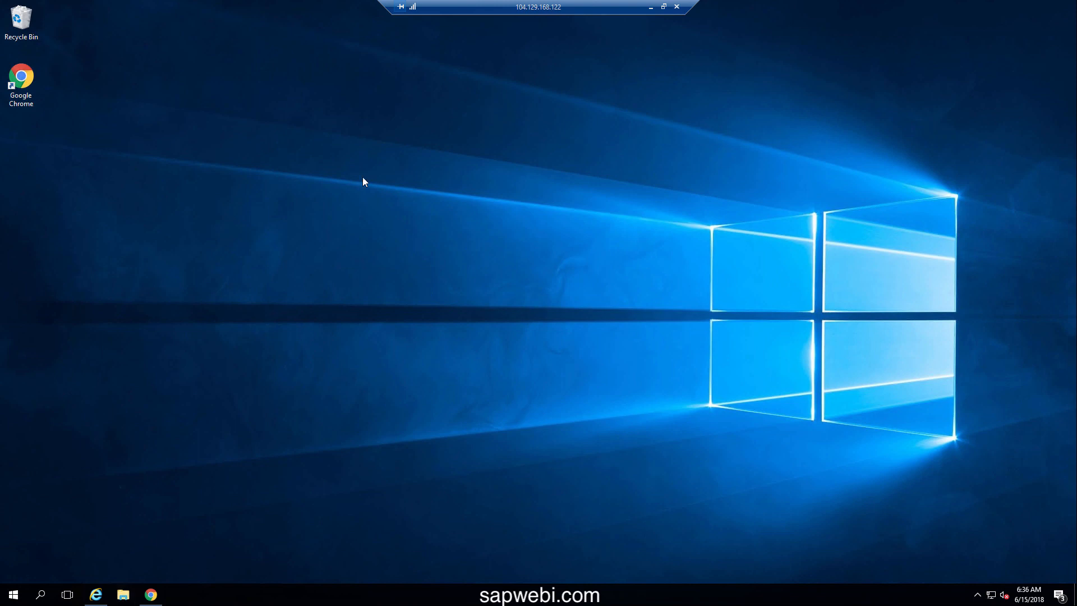
Extract All of the 51052542_1 zip in Downloads, choosing C:\temp as destination
click(124, 595)
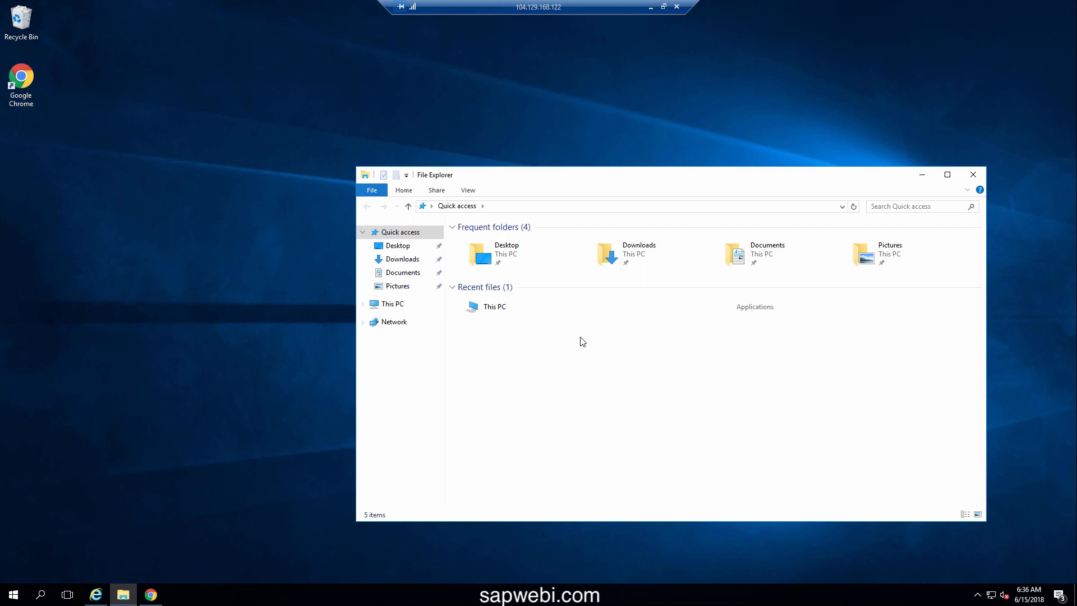
double_click(643, 257)
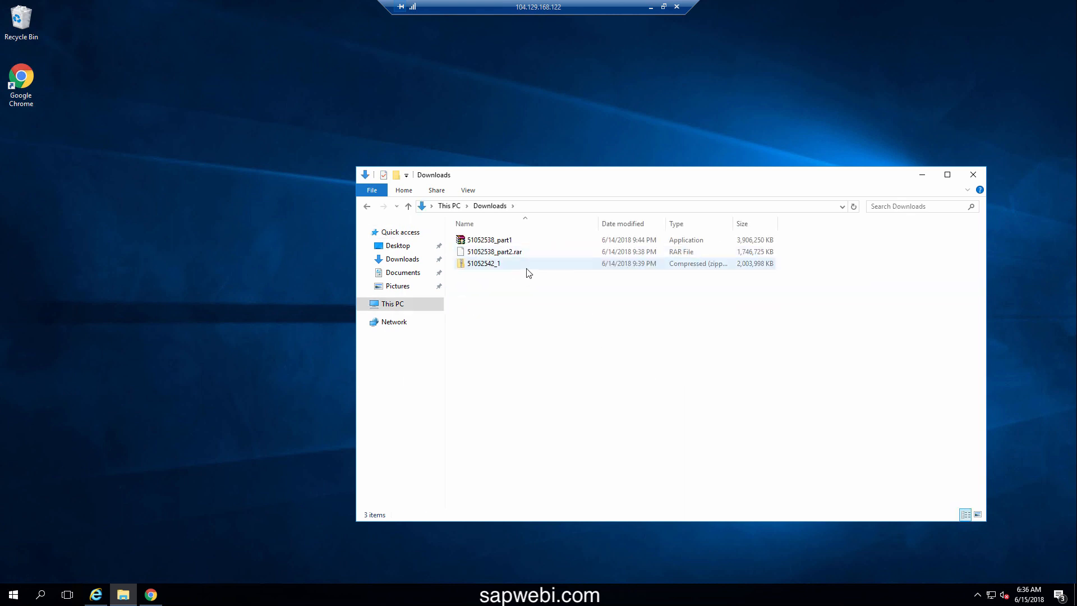
right_click(493, 269)
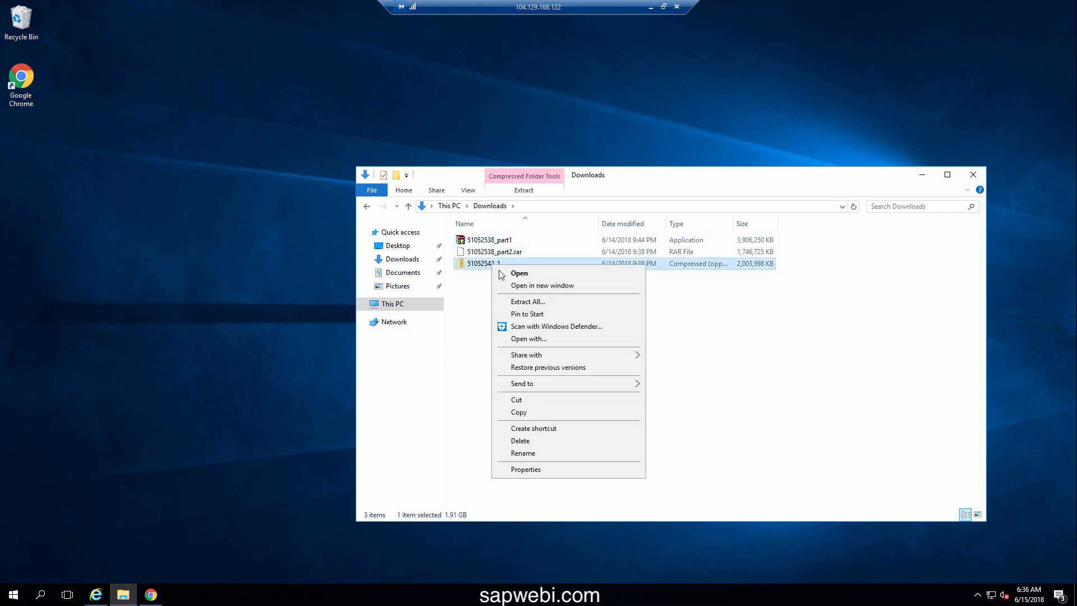
click(514, 303)
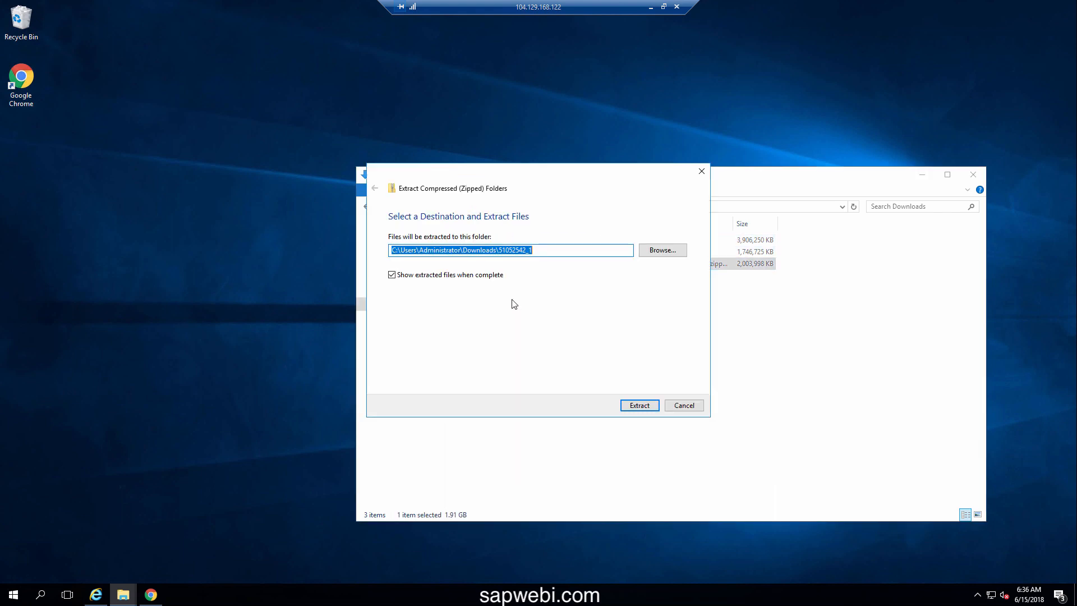
click(672, 253)
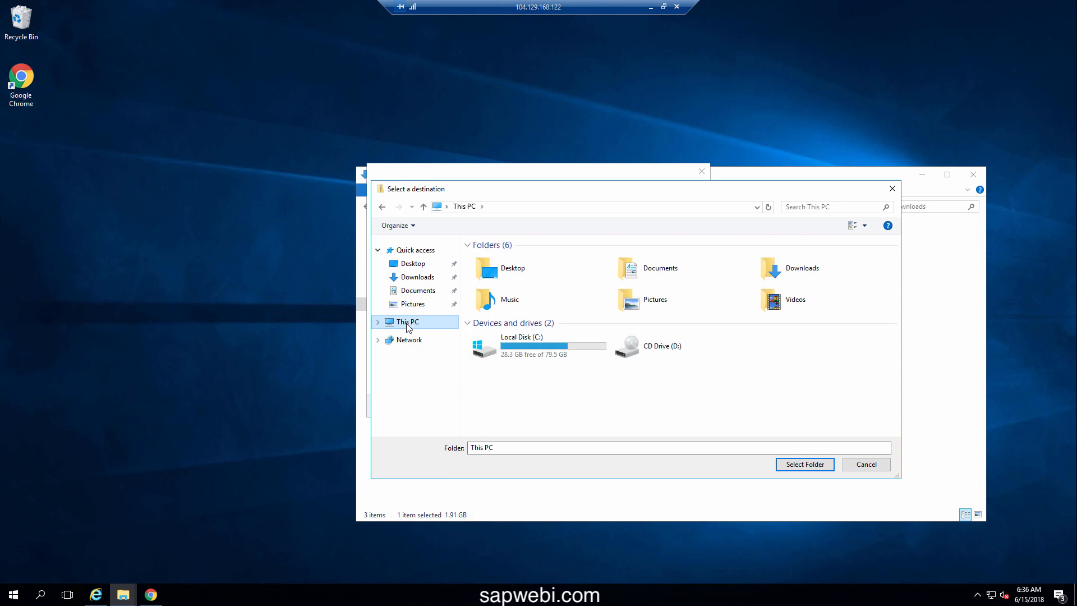
click(542, 342)
double_click(542, 343)
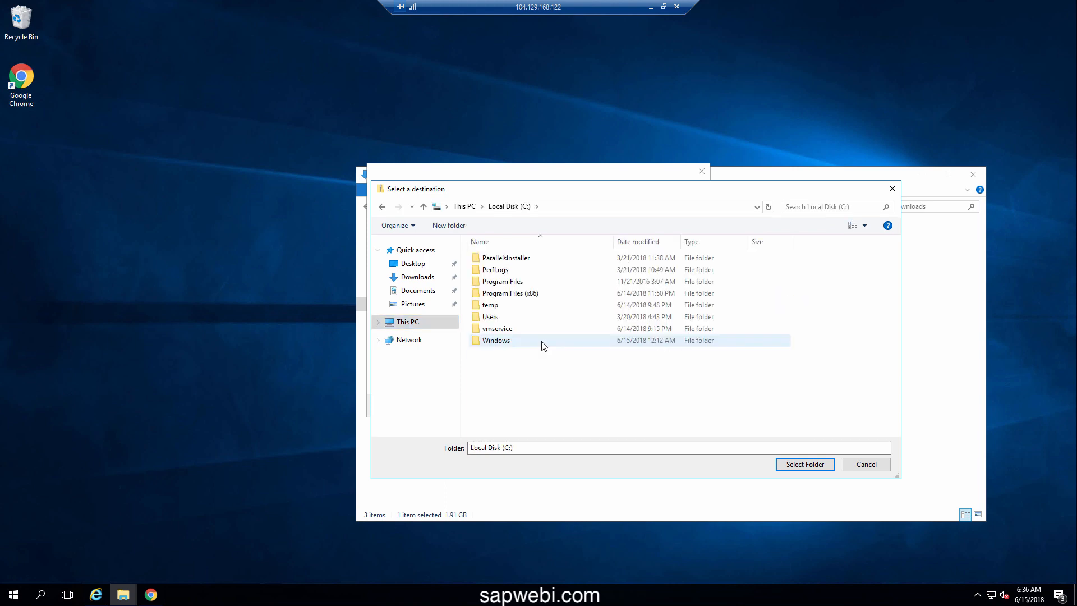
click(488, 307)
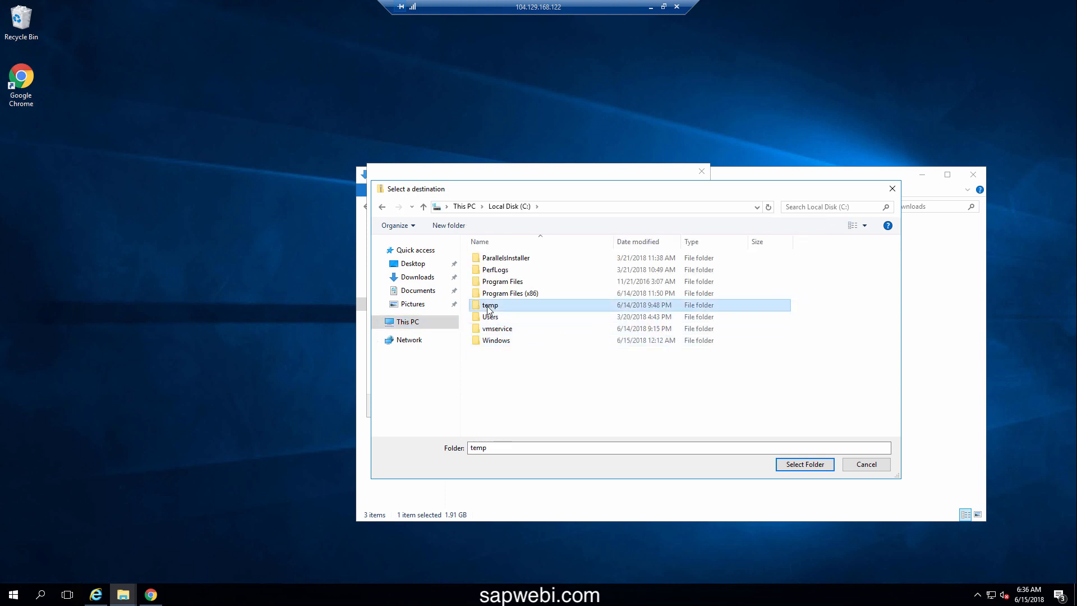
click(808, 464)
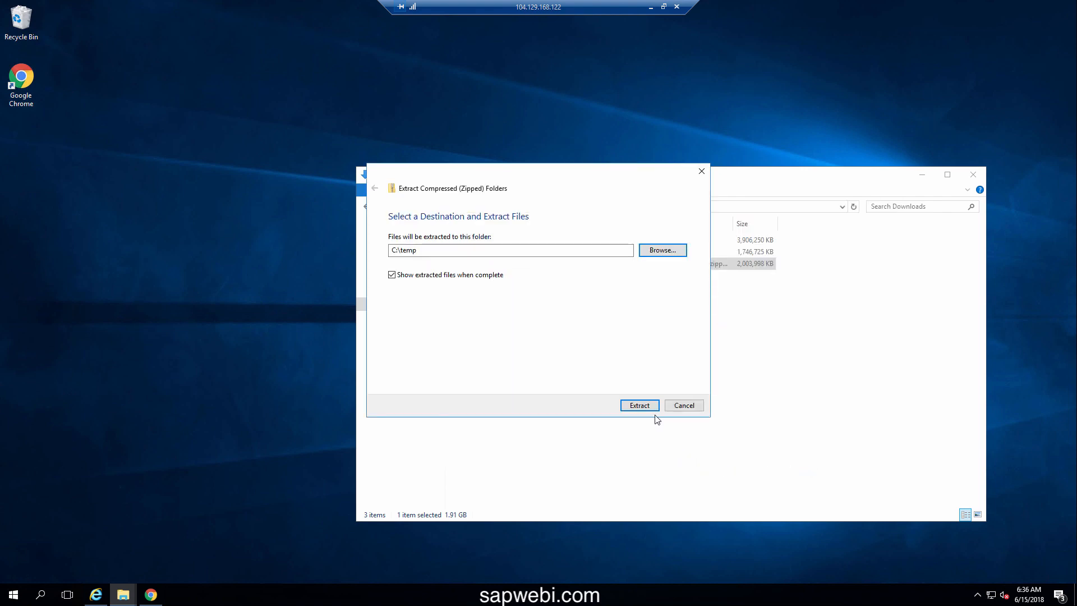
click(640, 405)
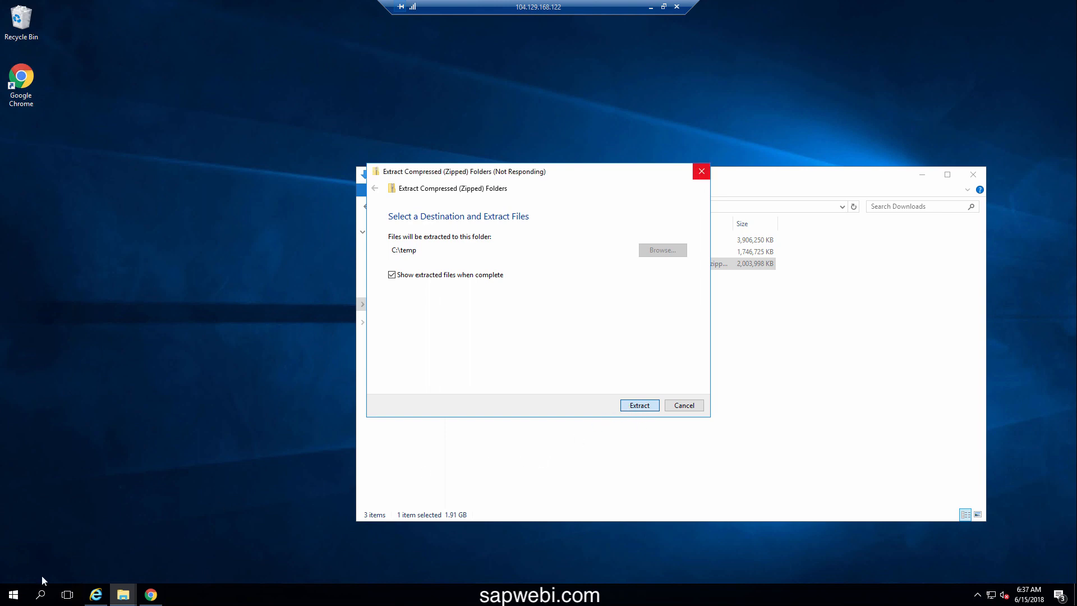
Pin the BI Launch Pad shortcut from the SAP Business Intelligence group to Start
click(14, 595)
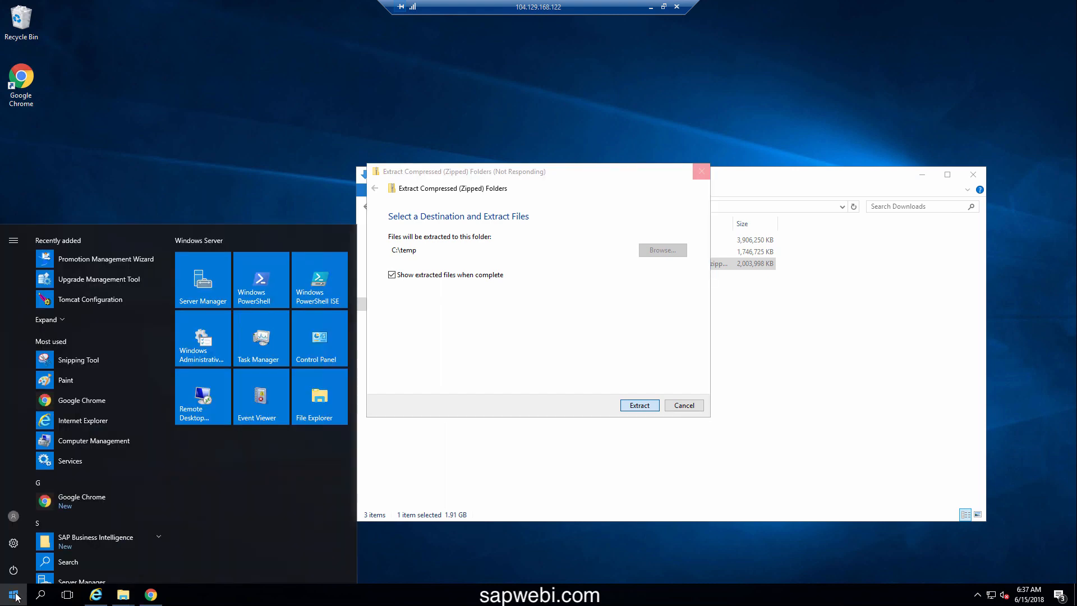
click(156, 541)
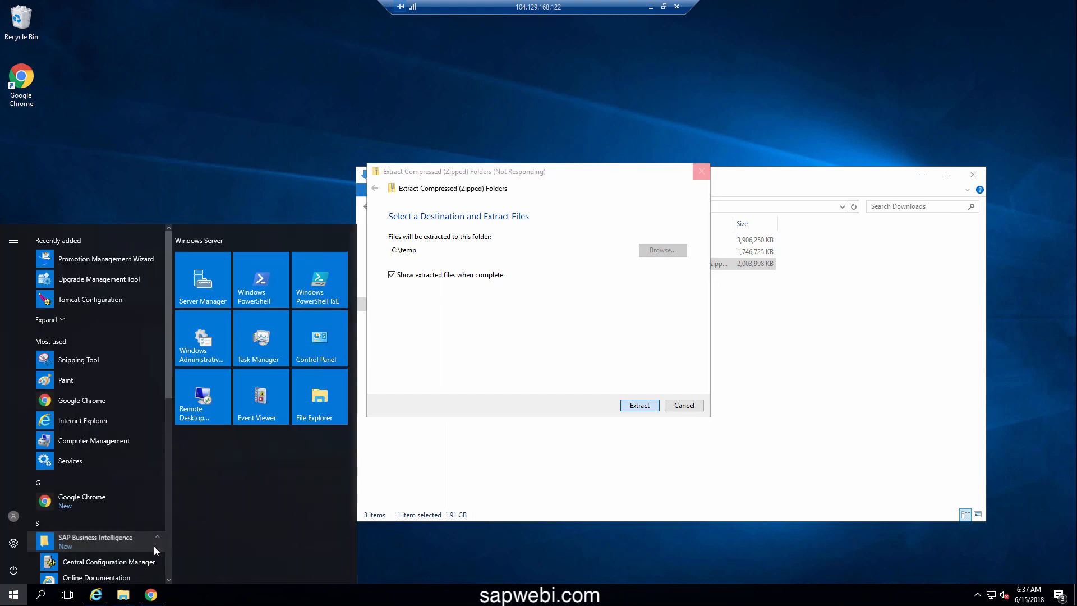
scroll(156, 551, down, 1)
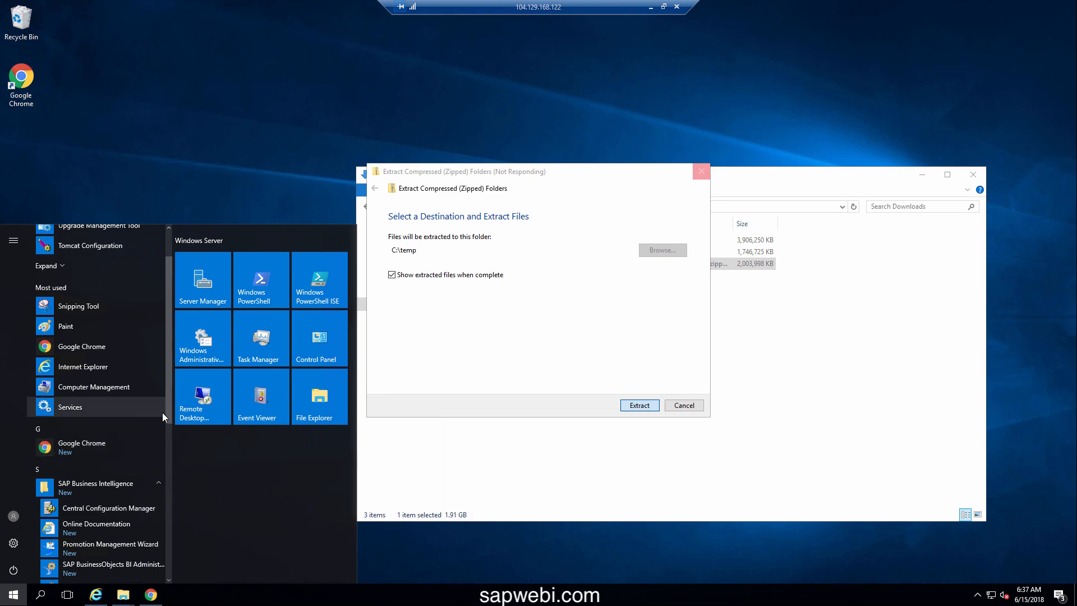
drag(167, 411, 165, 464)
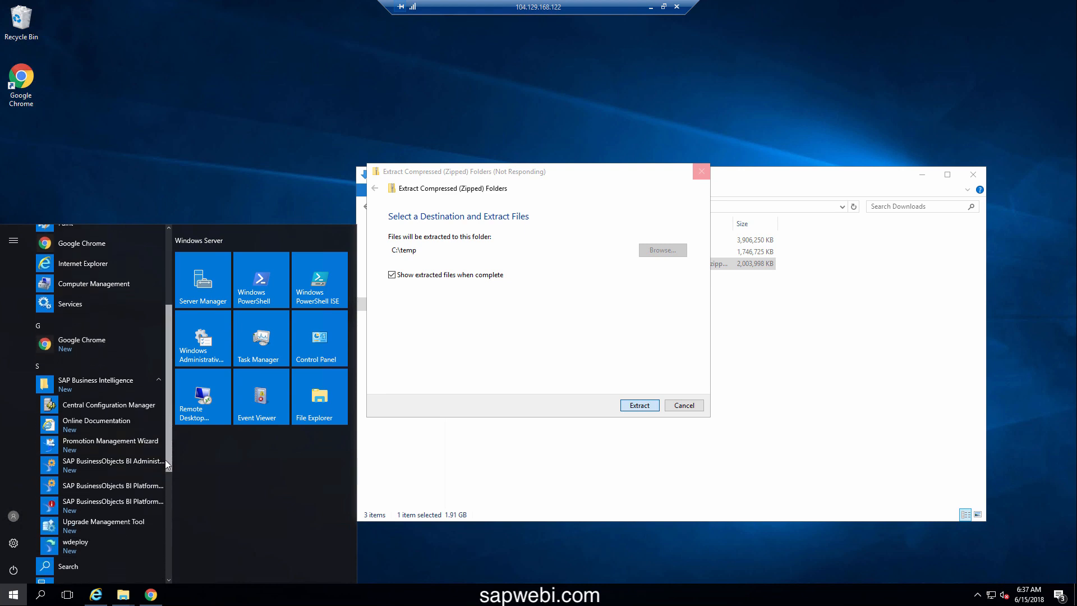
right_click(97, 503)
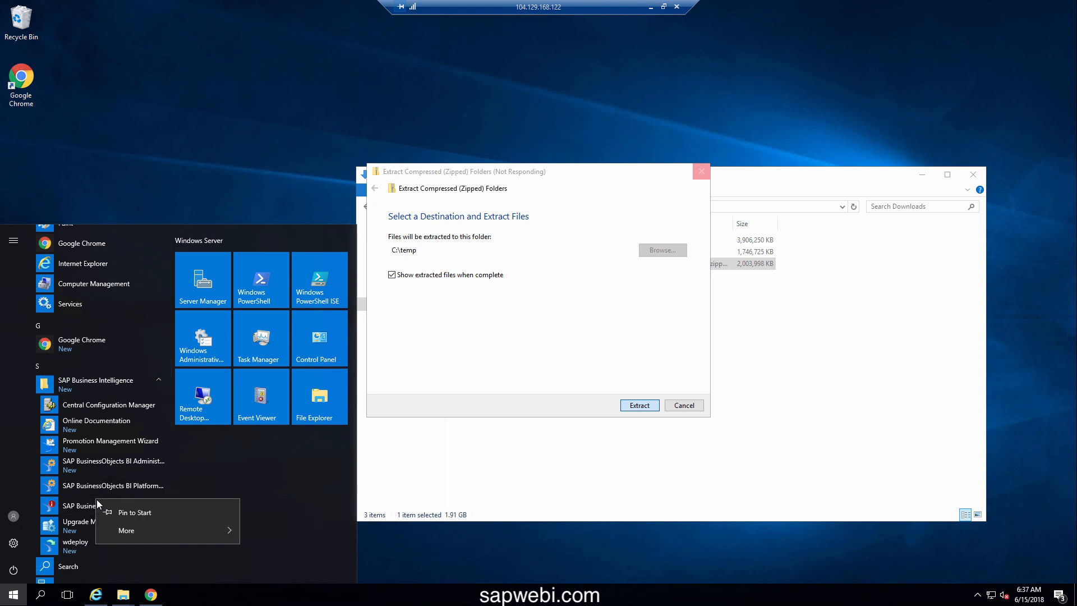
click(116, 511)
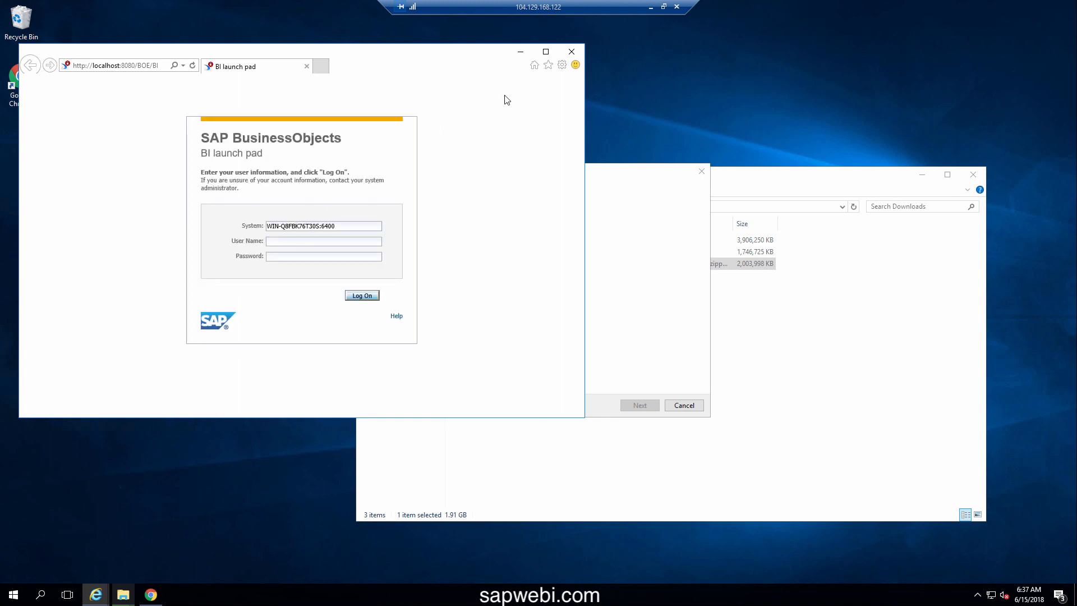
Log on as Administrator in a maximized window and suppress the data protection notice for good
click(546, 51)
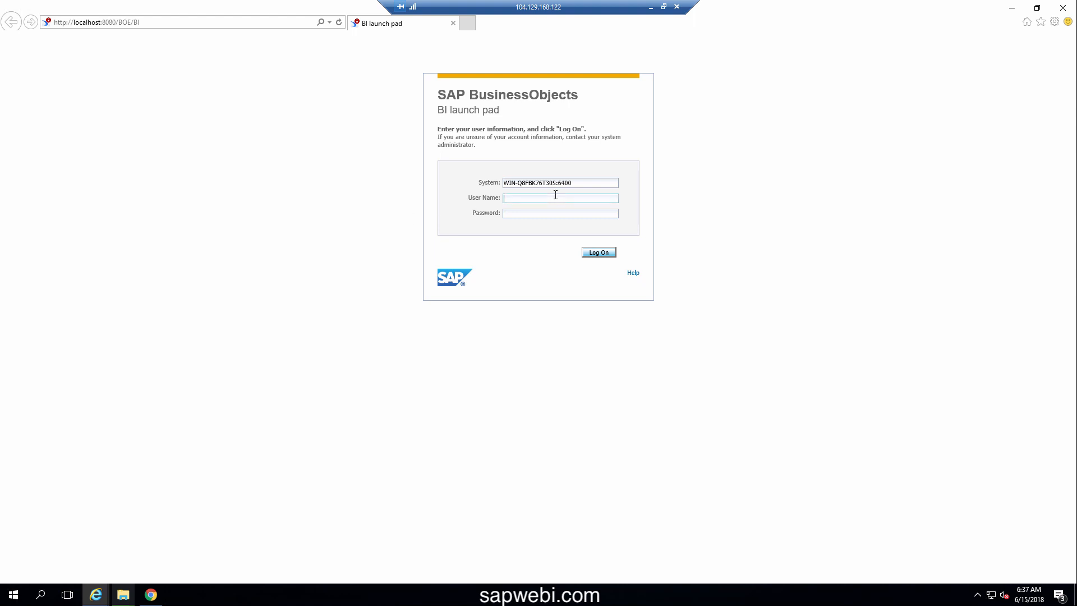
text(ad)
text(ministrat)
text(*****)
text(****)
click(598, 254)
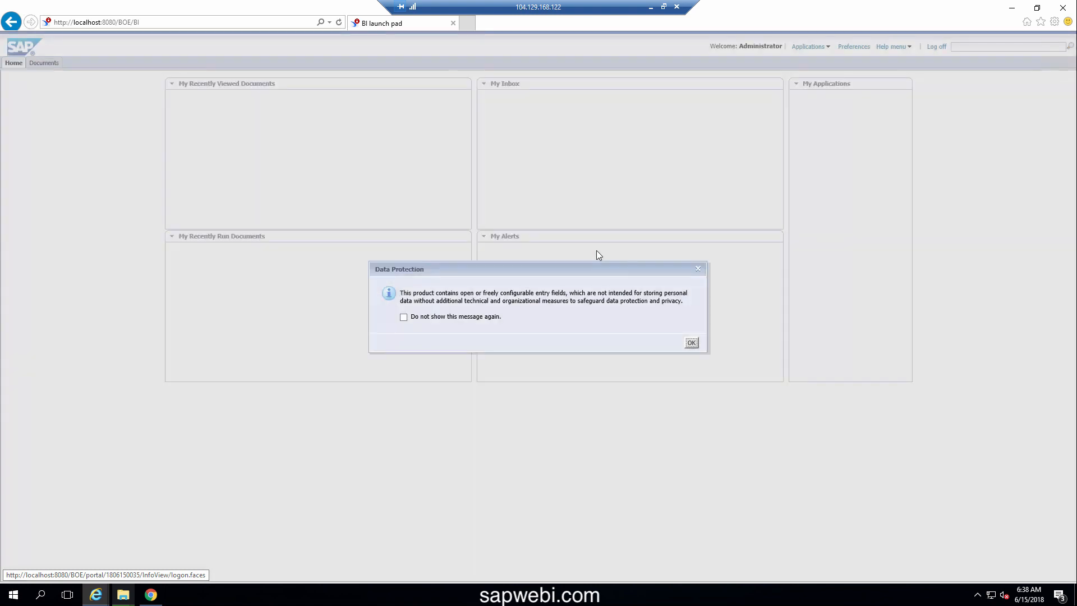
click(404, 317)
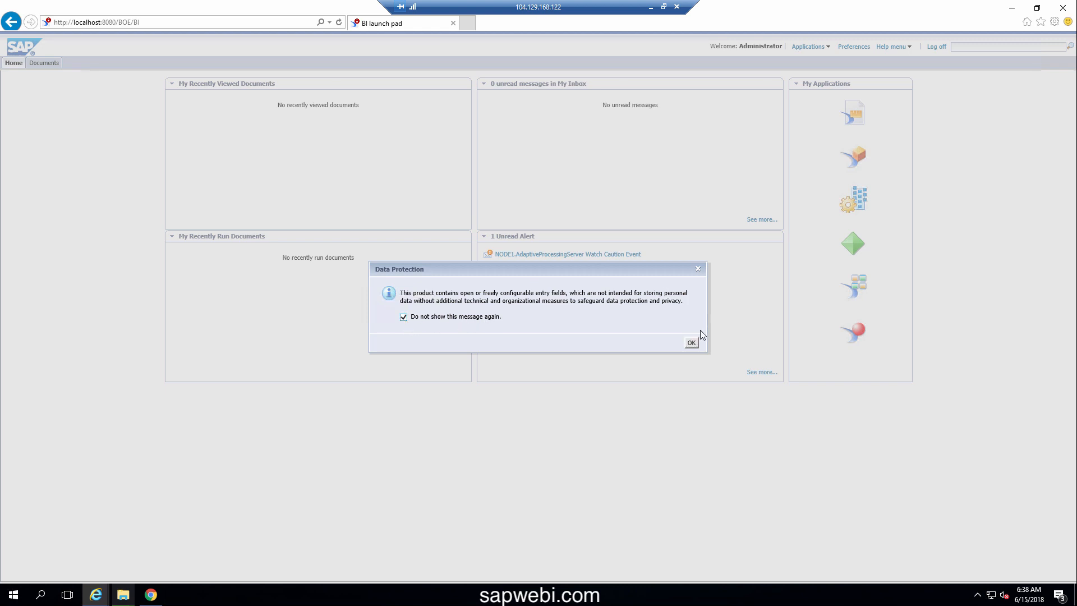
click(692, 343)
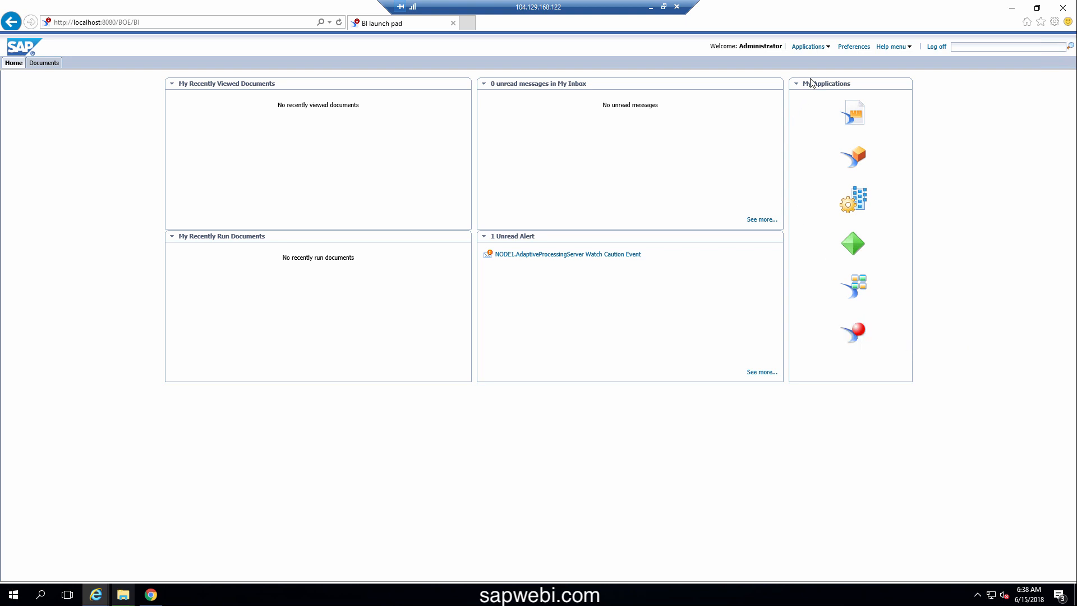
Launch Web Intelligence from Applications and create a new document with Universe as data source
click(824, 46)
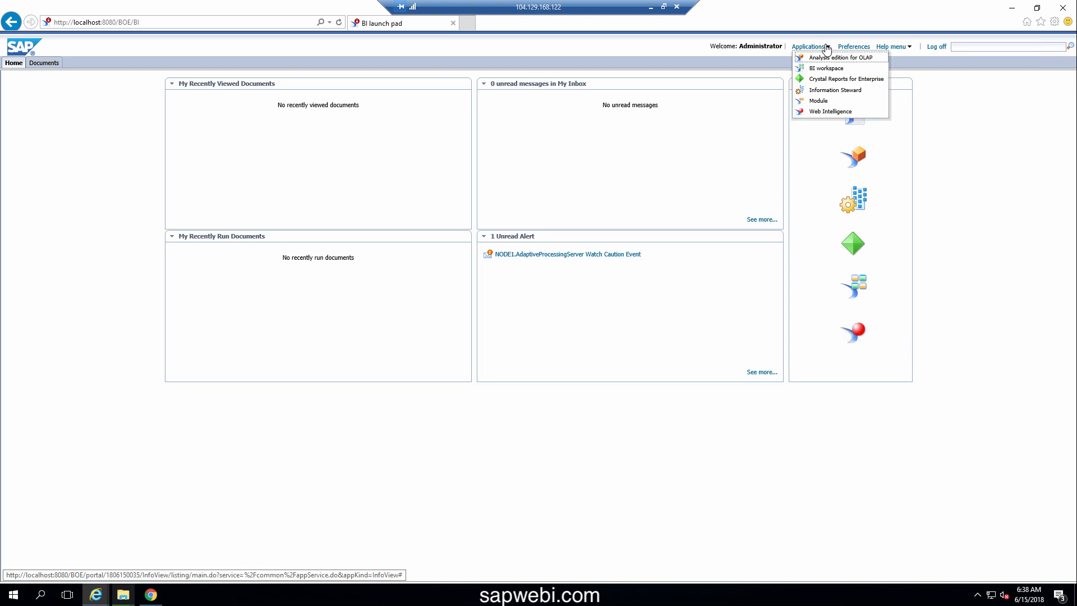
click(831, 112)
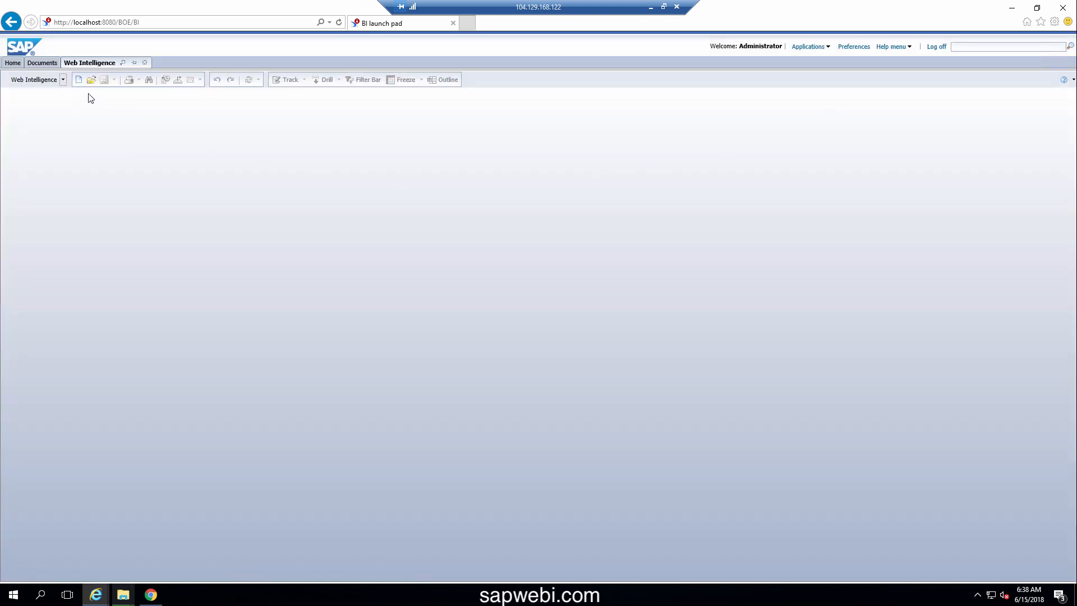
click(79, 82)
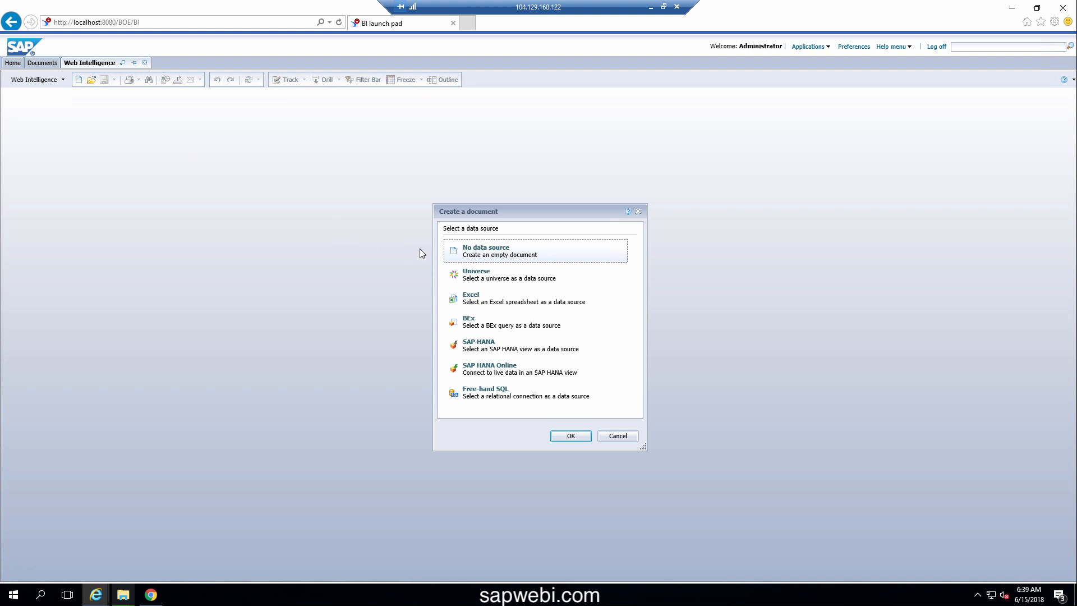
click(499, 281)
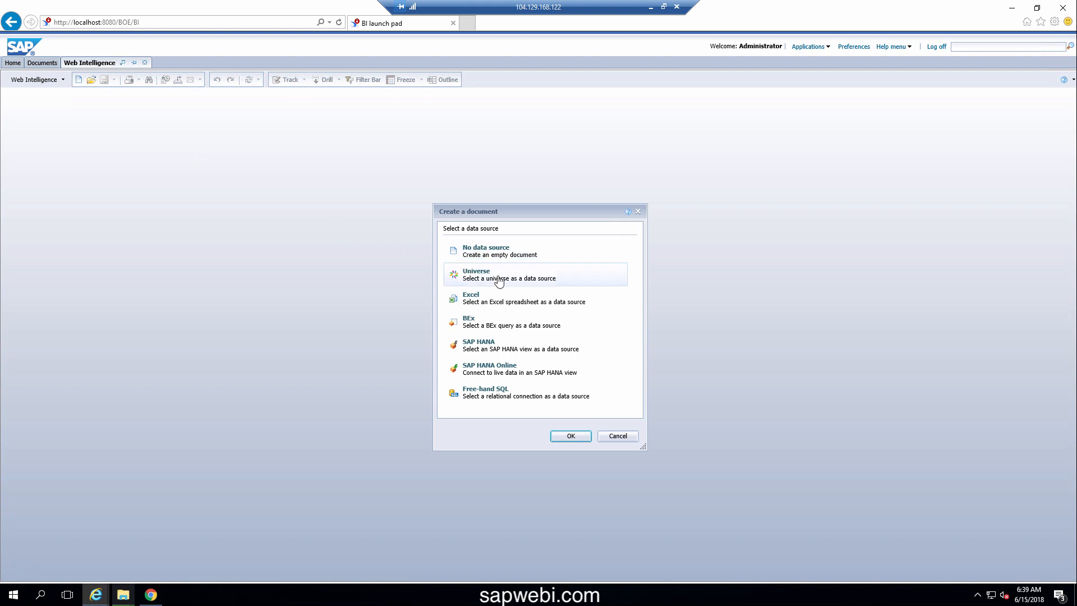
click(573, 437)
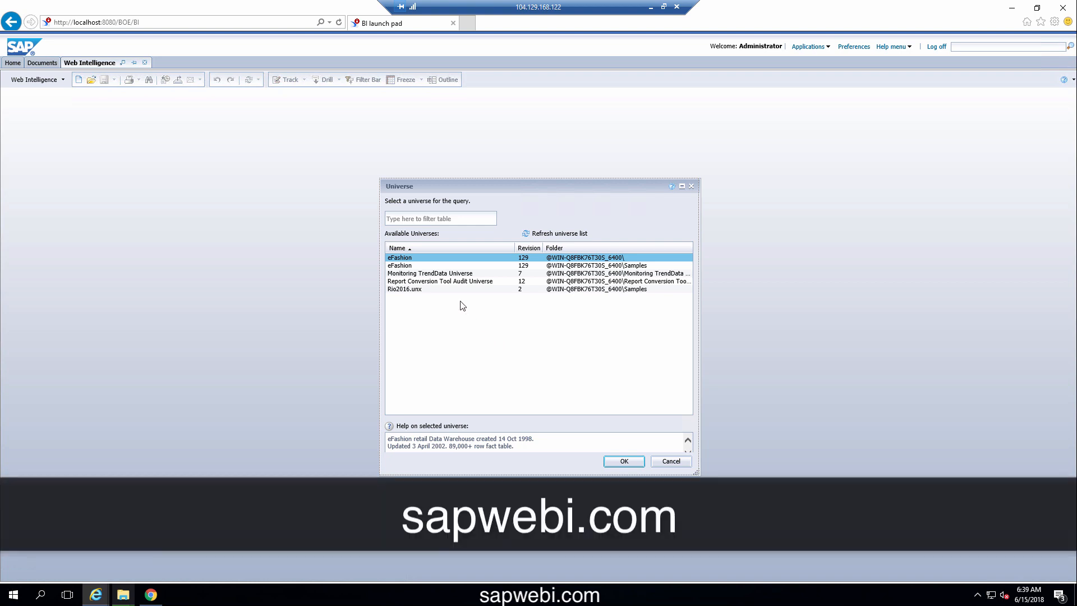
Pick the eFashion universe to open the Query Panel
double_click(450, 256)
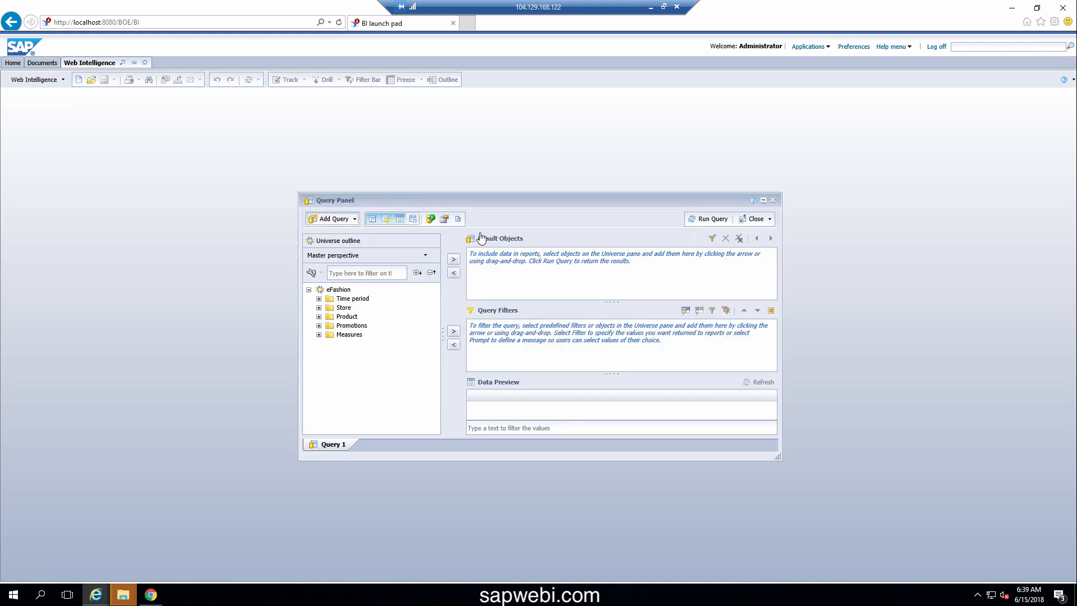
Add Year and Sales revenue to Result Objects, run the query, and dismiss the autosave notice
click(763, 201)
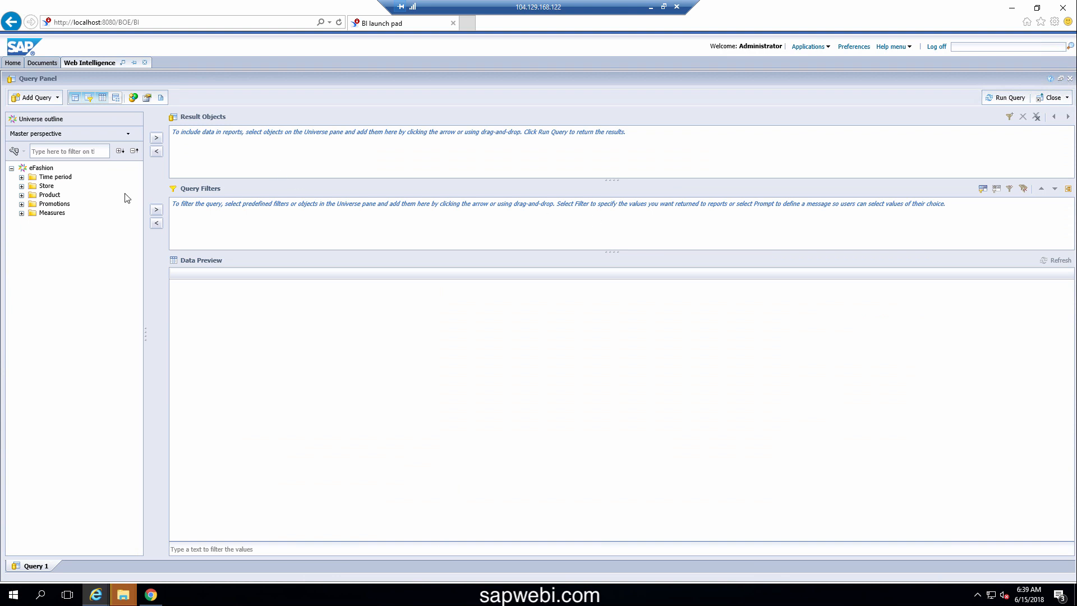
click(21, 177)
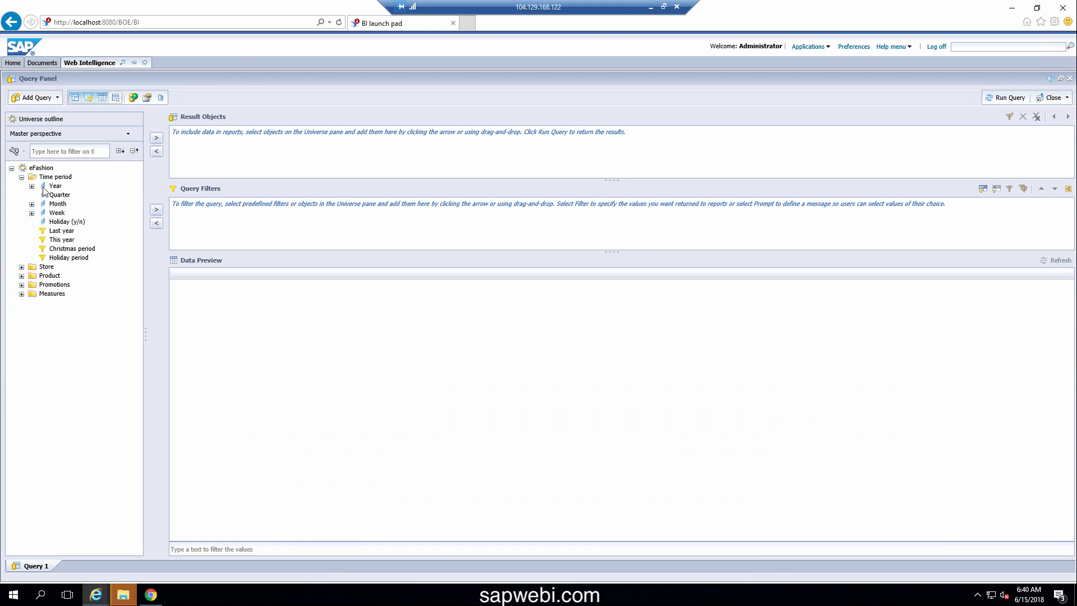
click(61, 187)
drag(66, 192, 234, 160)
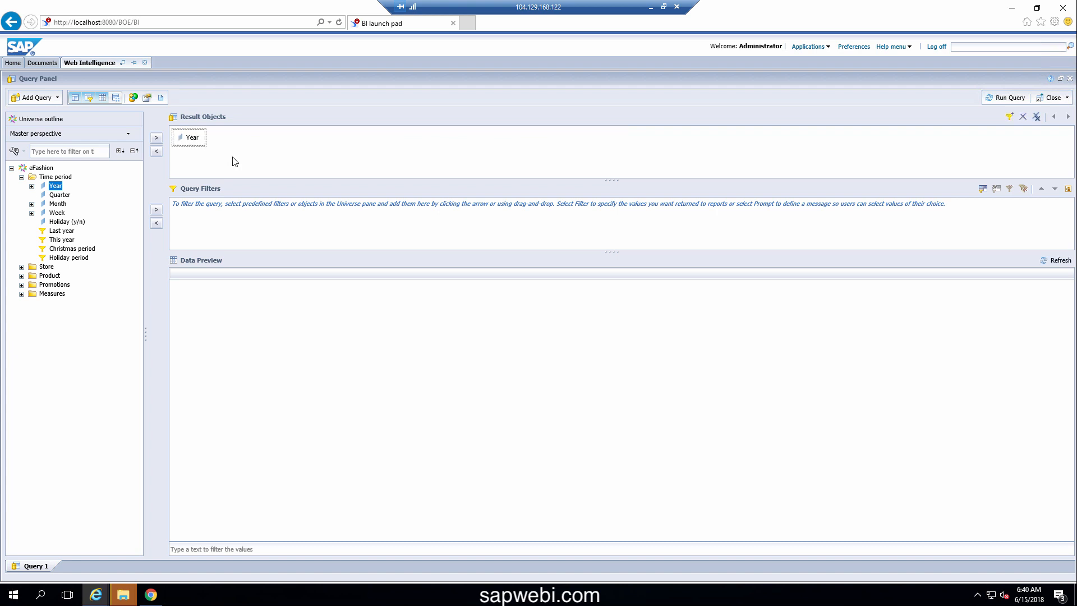
click(21, 295)
drag(52, 303, 253, 156)
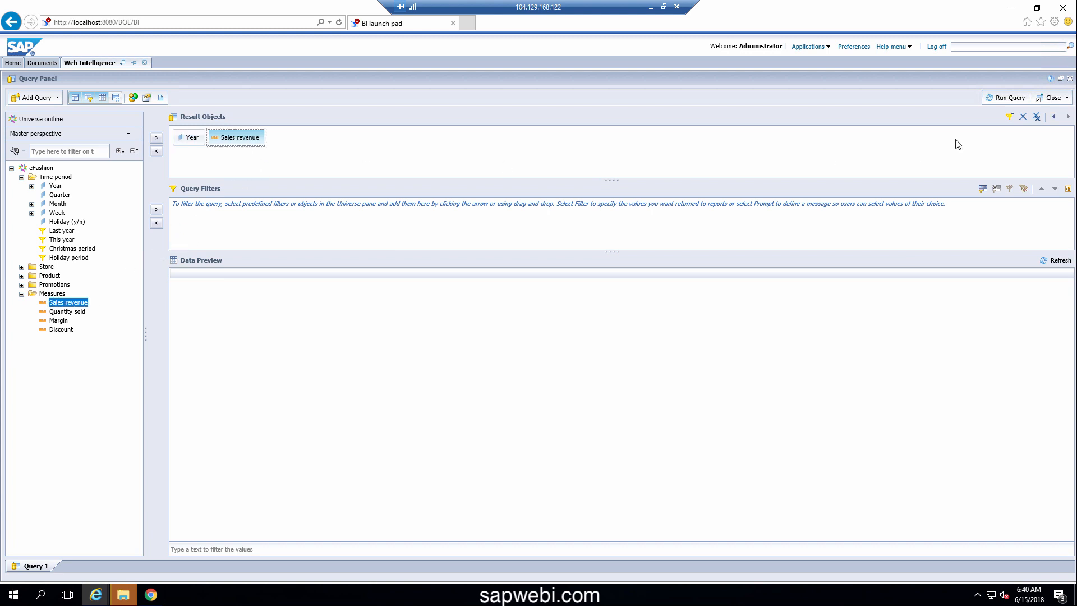
click(1005, 98)
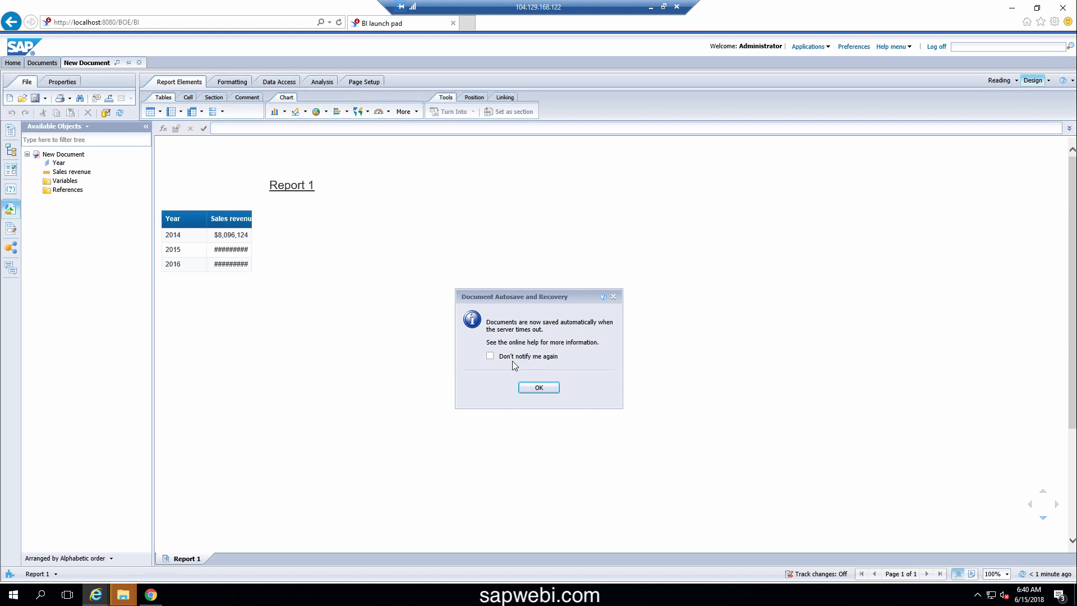
click(541, 391)
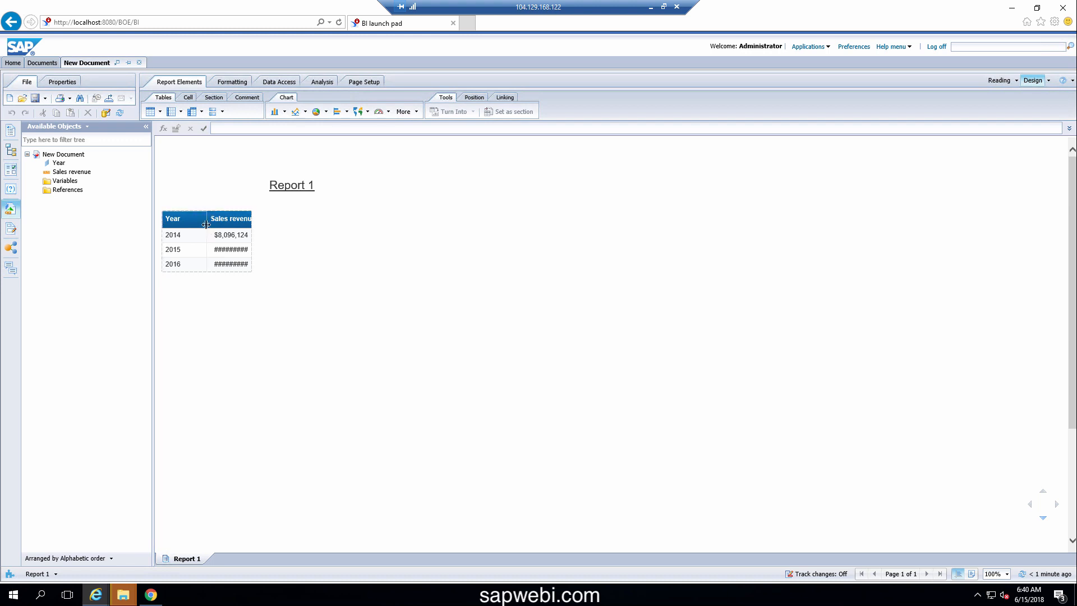
Autofit the Year column and drag the Sales revenue column wider
click(206, 224)
double_click(206, 224)
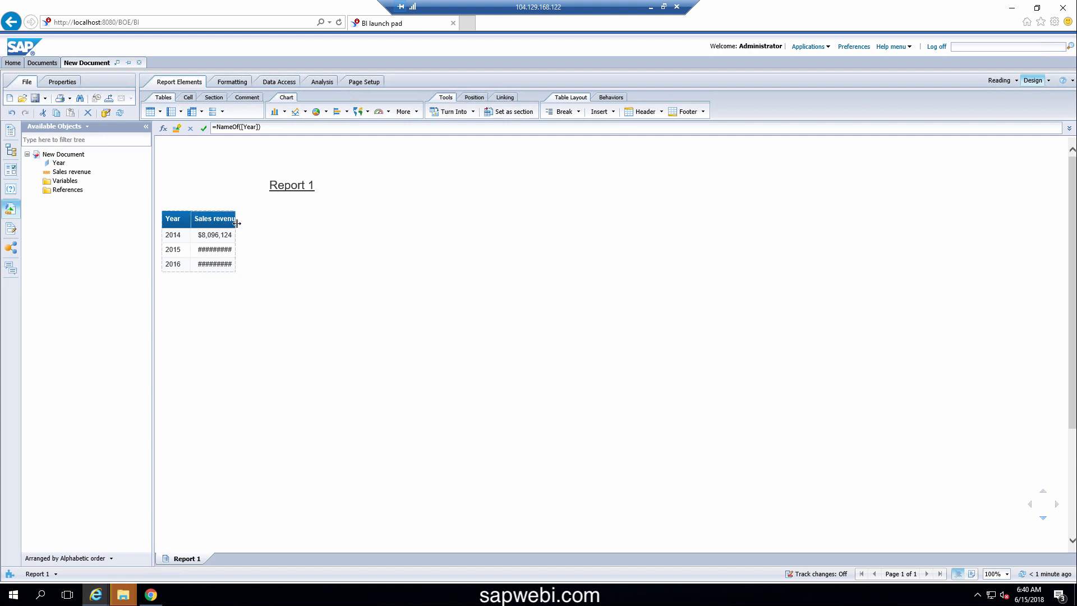
drag(236, 223, 265, 224)
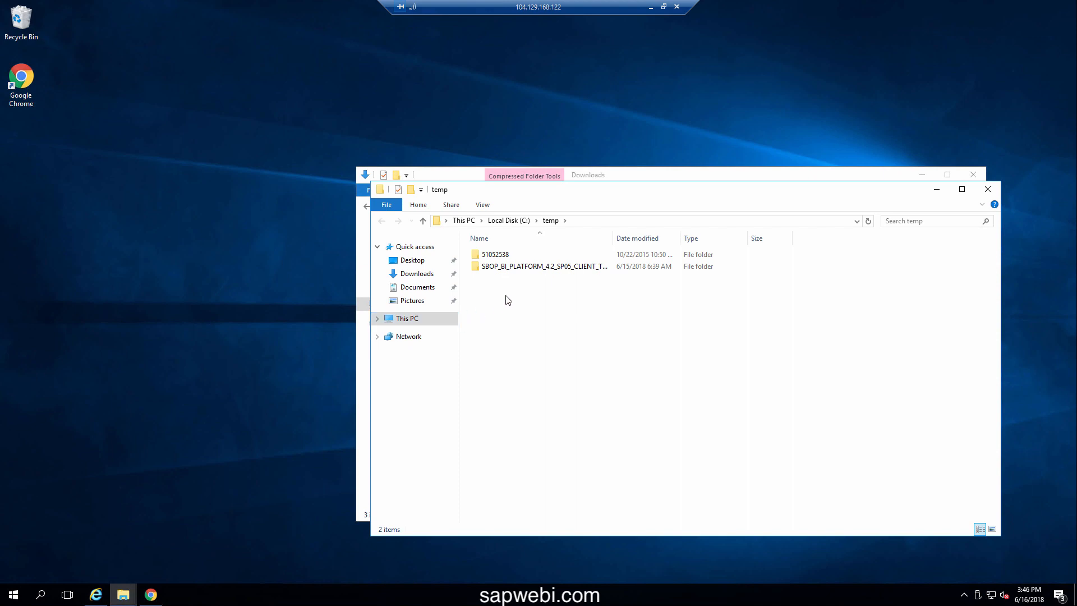
Run setup from the client tools package's BusinessObjectsClient folder
click(512, 267)
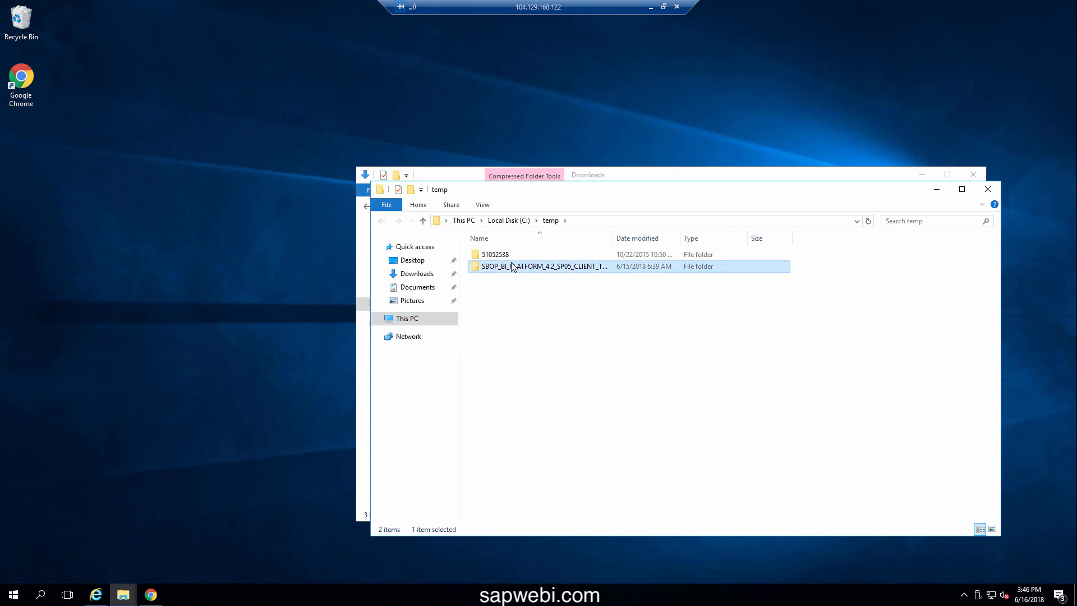
double_click(512, 267)
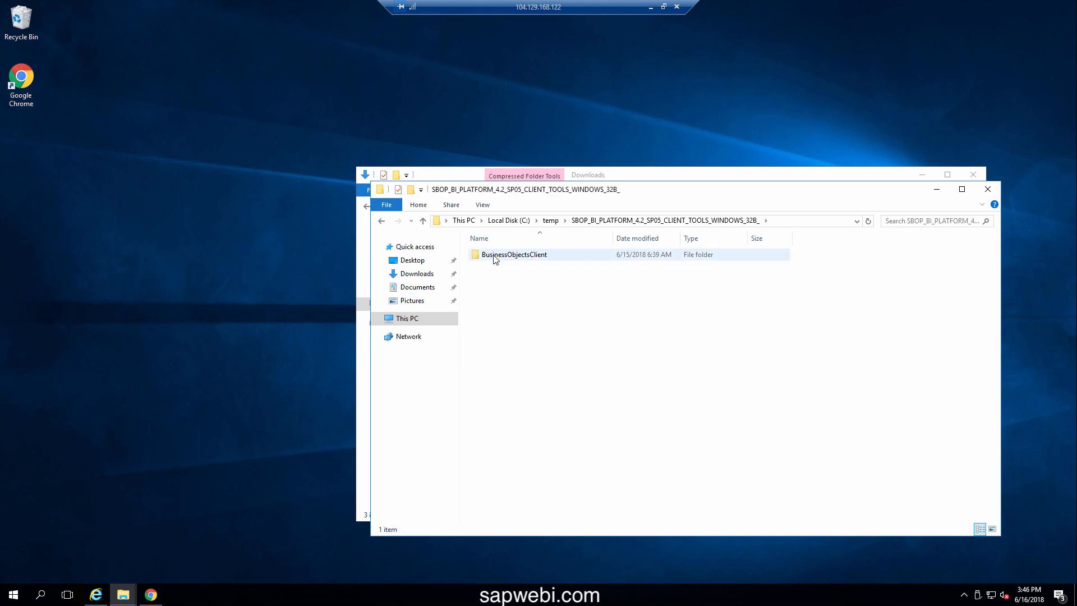
double_click(494, 256)
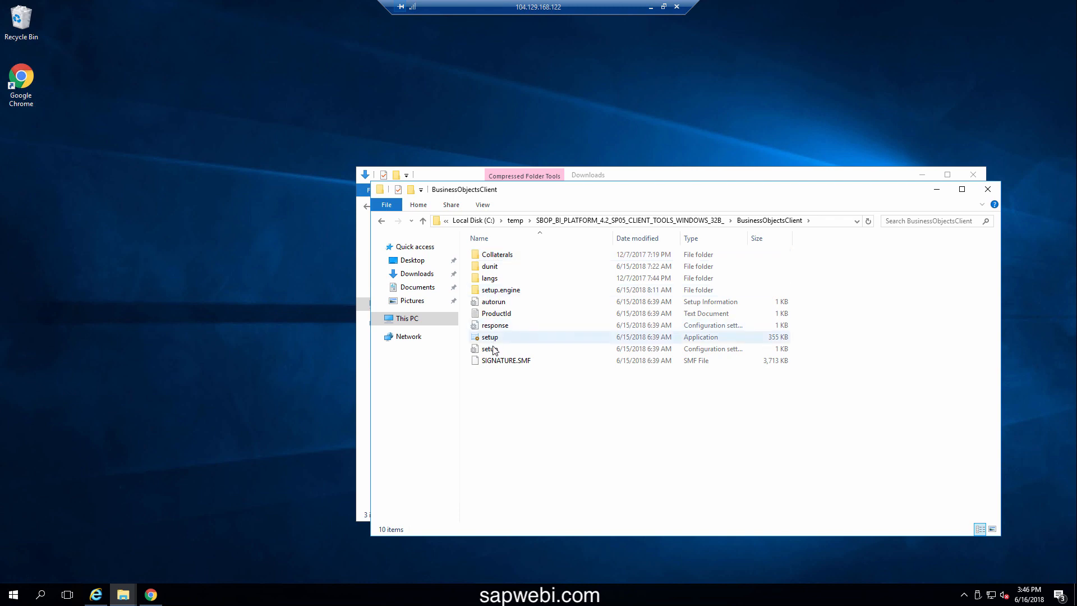
double_click(496, 338)
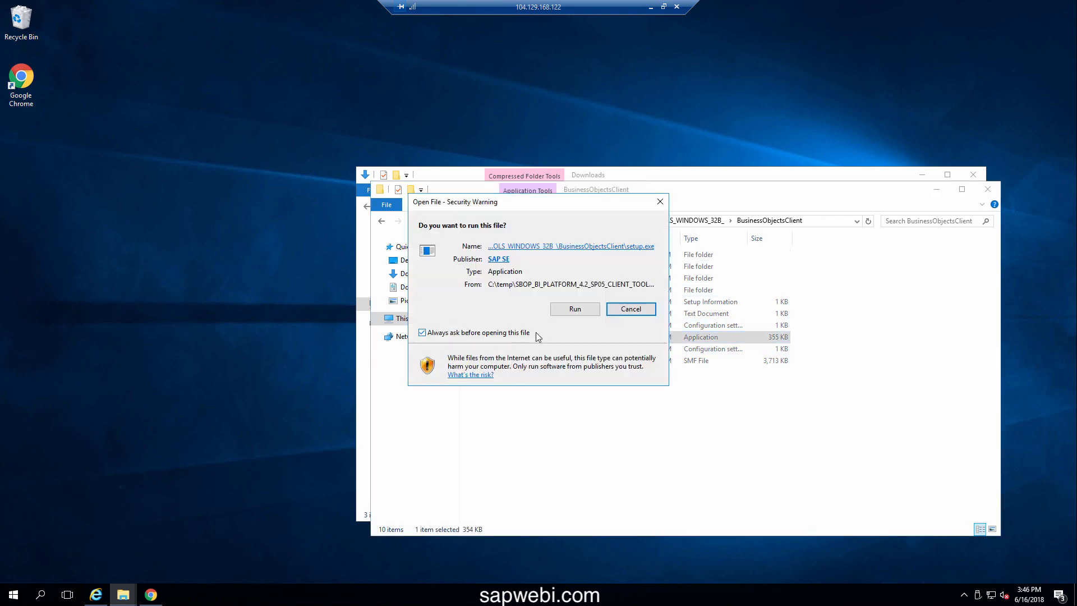
click(575, 309)
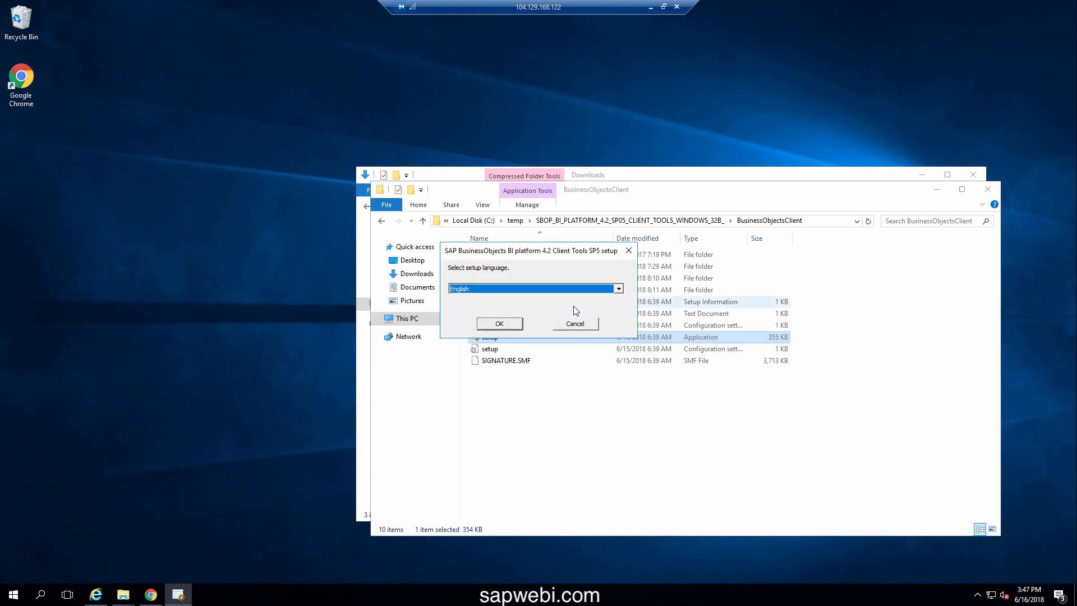
Run Client Tools SP5 setup in English, accept the license, and keep the default language packs and features
click(506, 324)
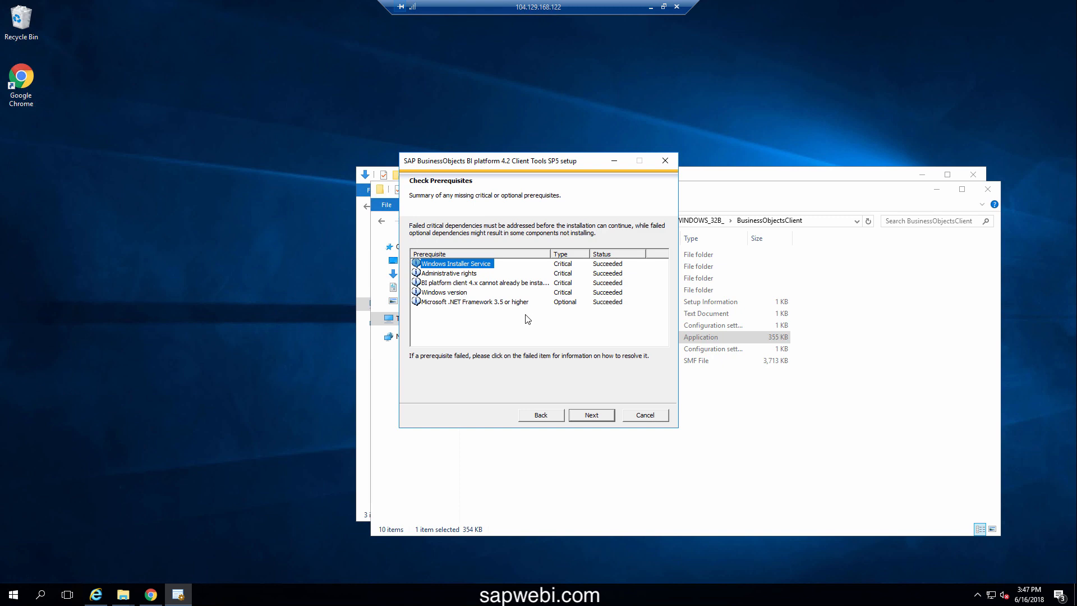
click(587, 416)
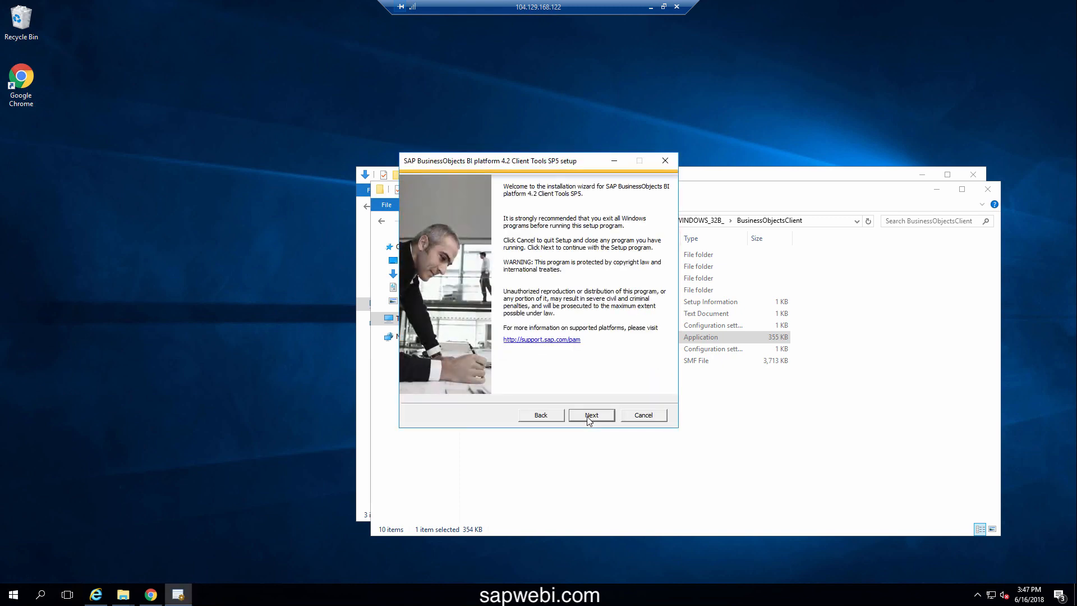
click(589, 418)
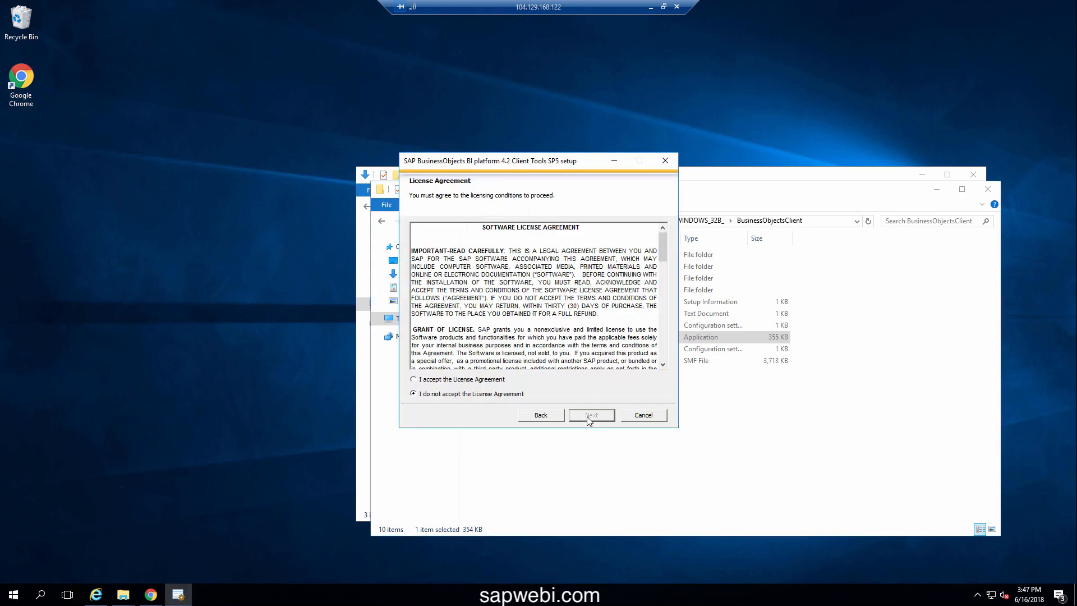
click(490, 382)
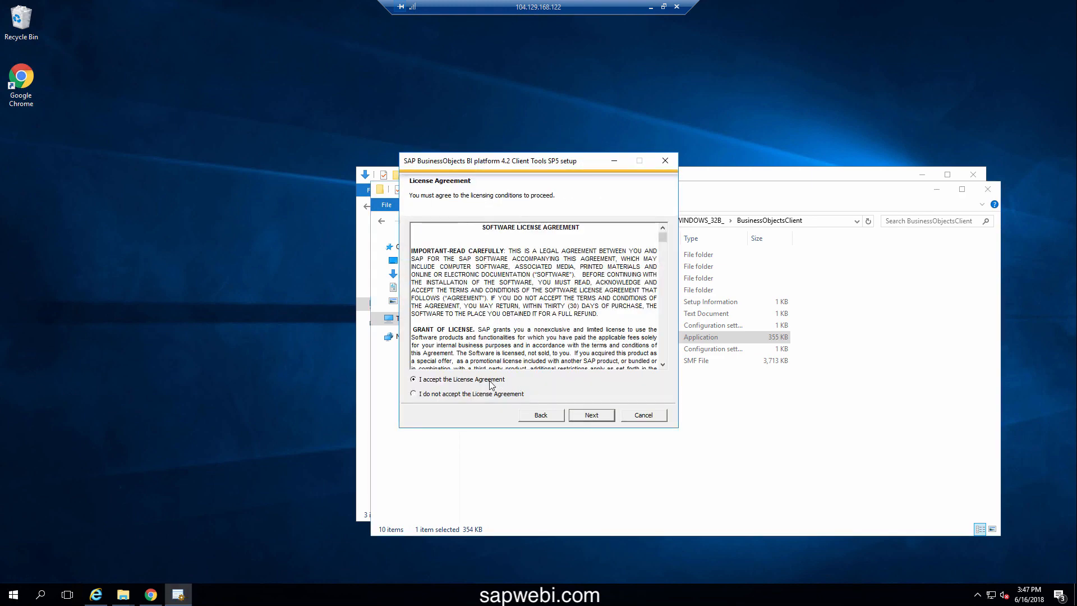
click(588, 418)
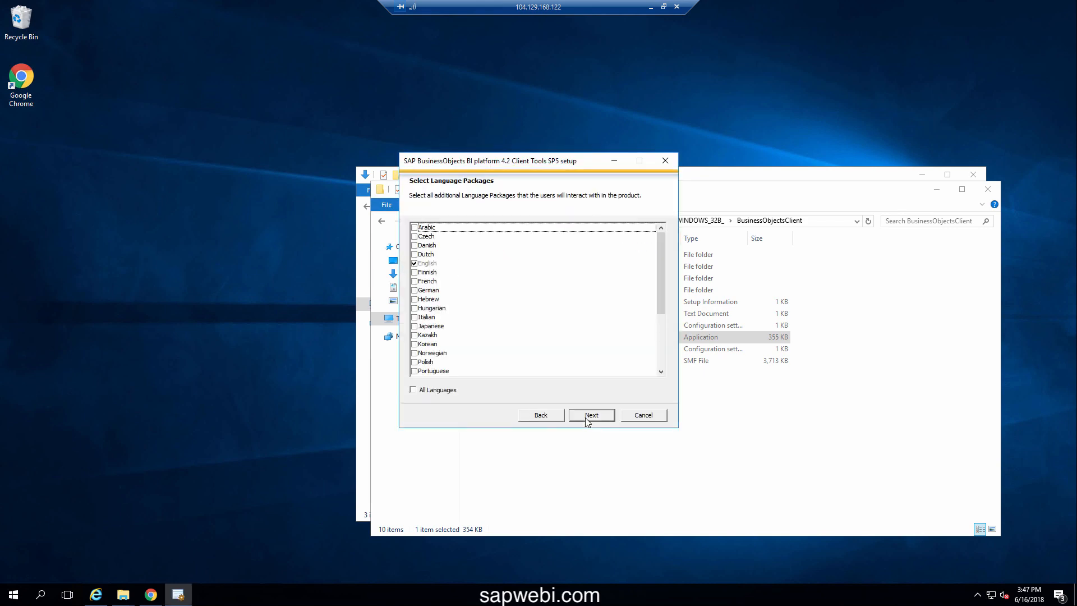
click(587, 418)
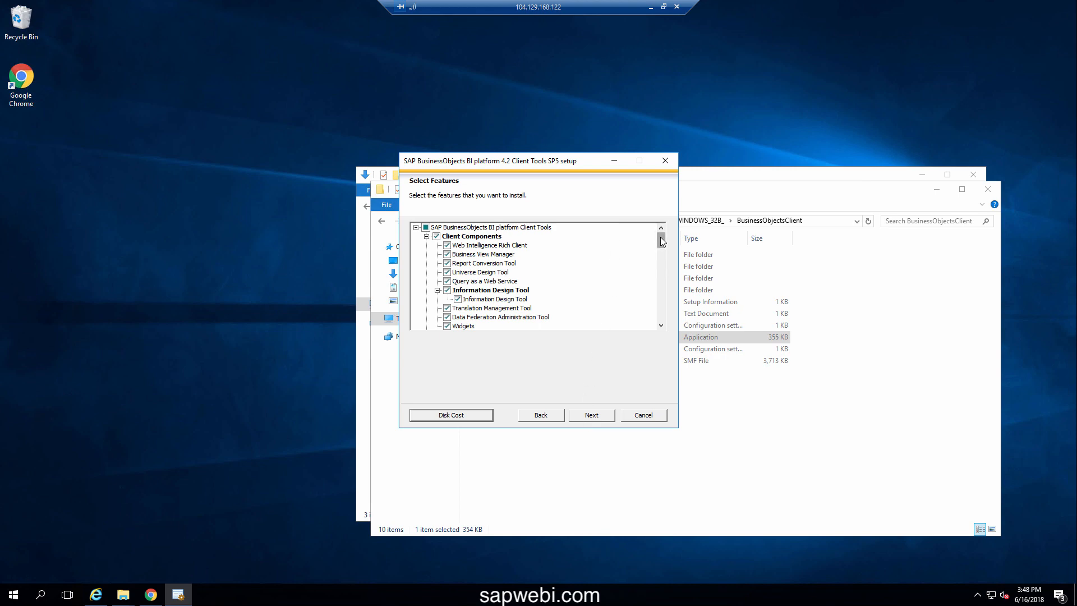
mouse_move(661, 240)
mouse_down()
mouse_move(647, 314)
mouse_move(658, 227)
mouse_up()
click(590, 415)
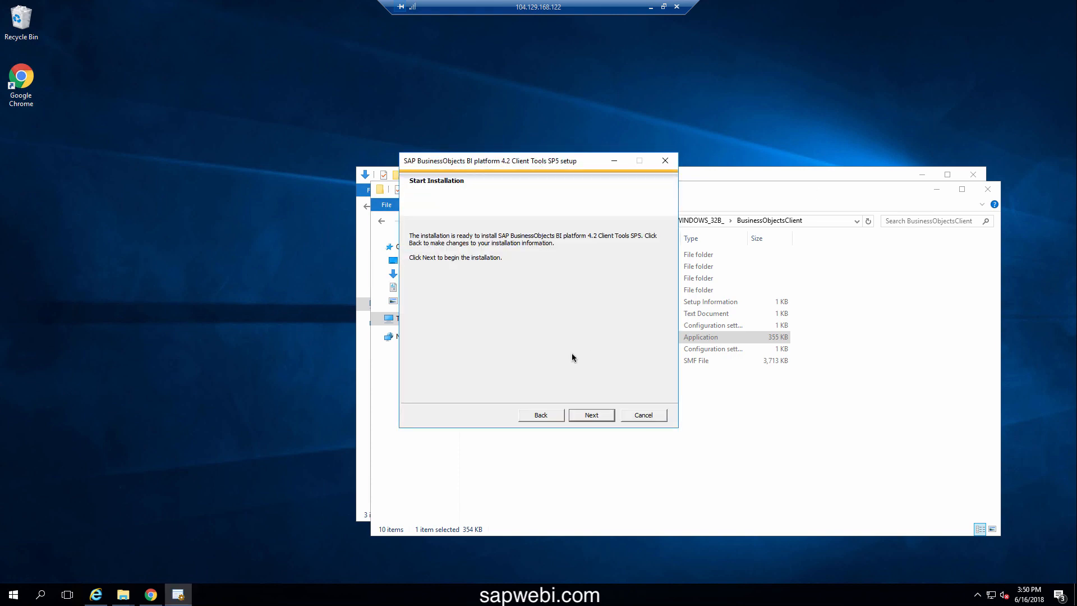
Install the Client Tools SP5 components and close the installer once it reports success
click(589, 416)
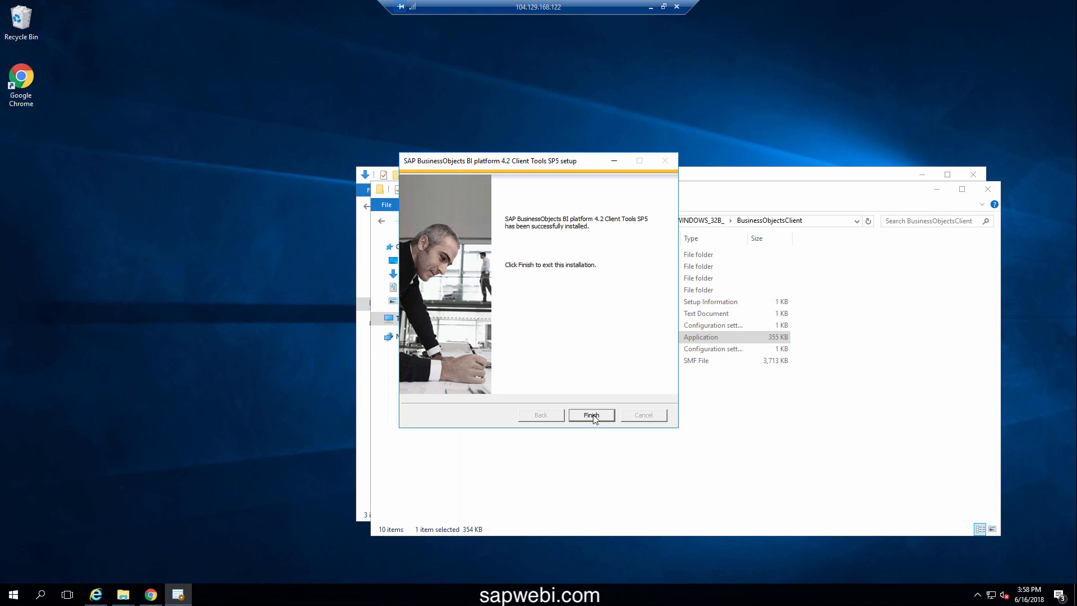
click(592, 415)
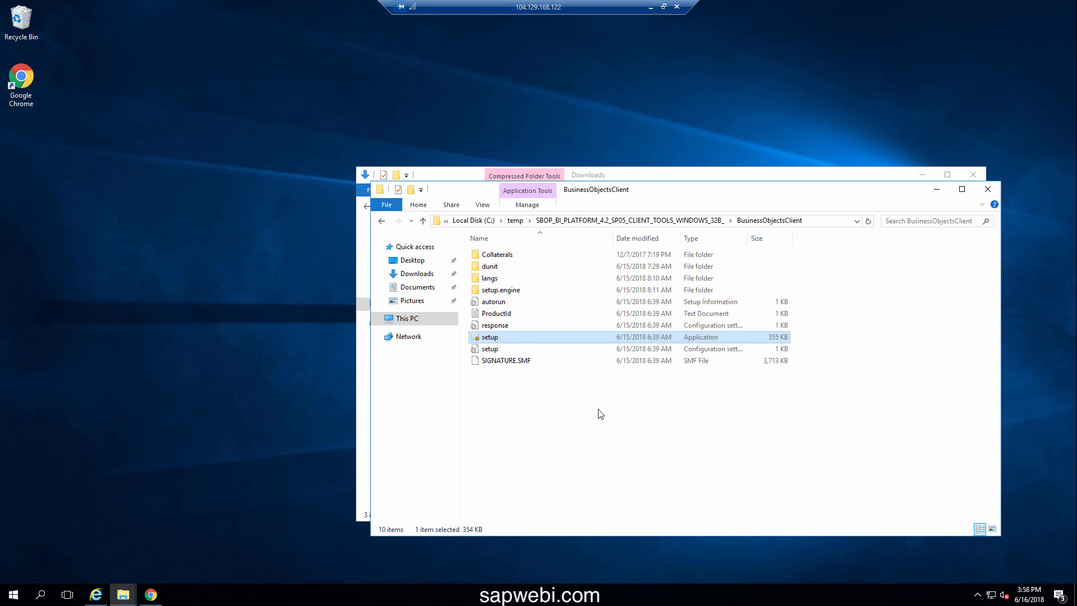
Close the BusinessObjectsClient and Downloads windows, then launch Web Intelligence Rich Client from SAP Business Intelligence
click(982, 187)
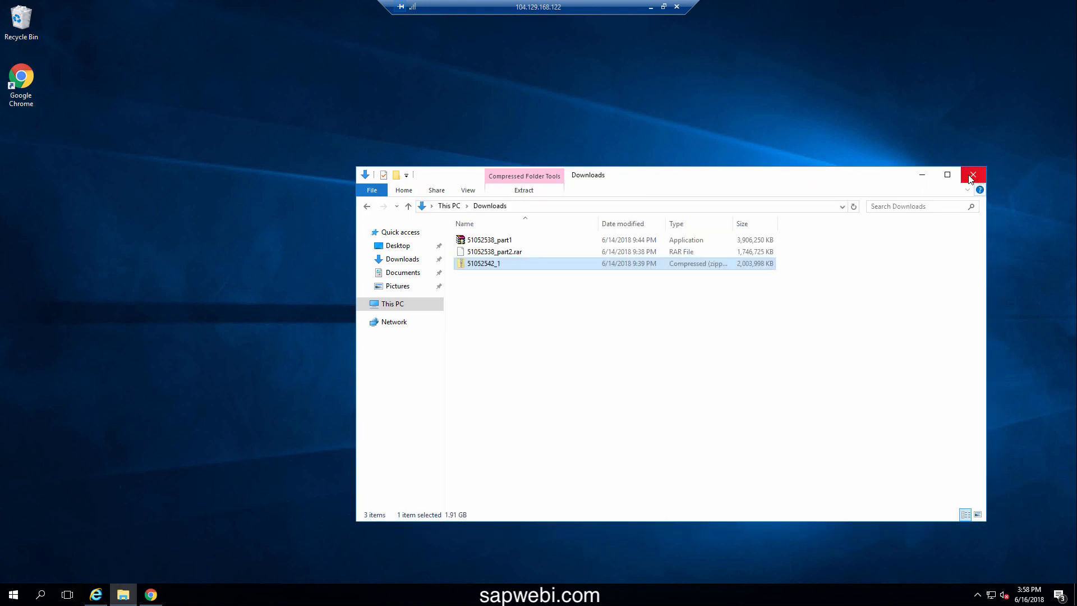
click(978, 179)
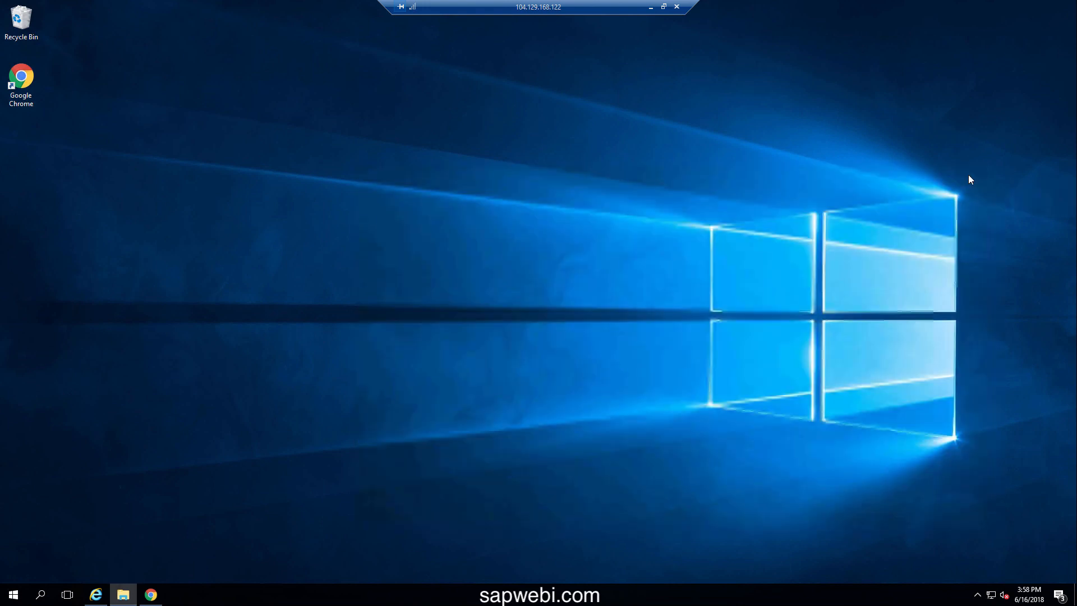
click(16, 593)
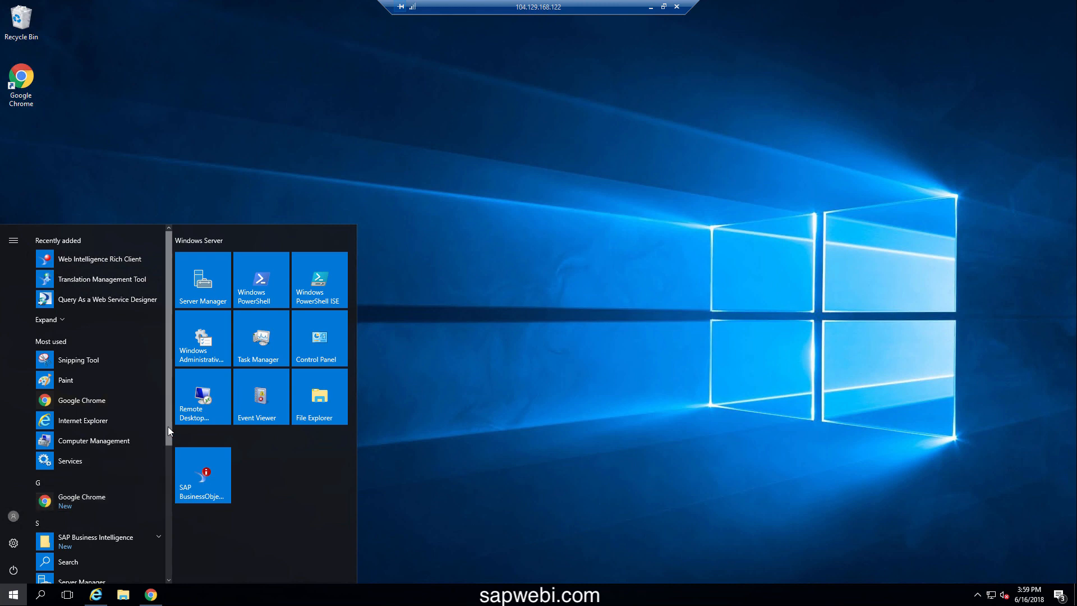
drag(168, 426, 167, 541)
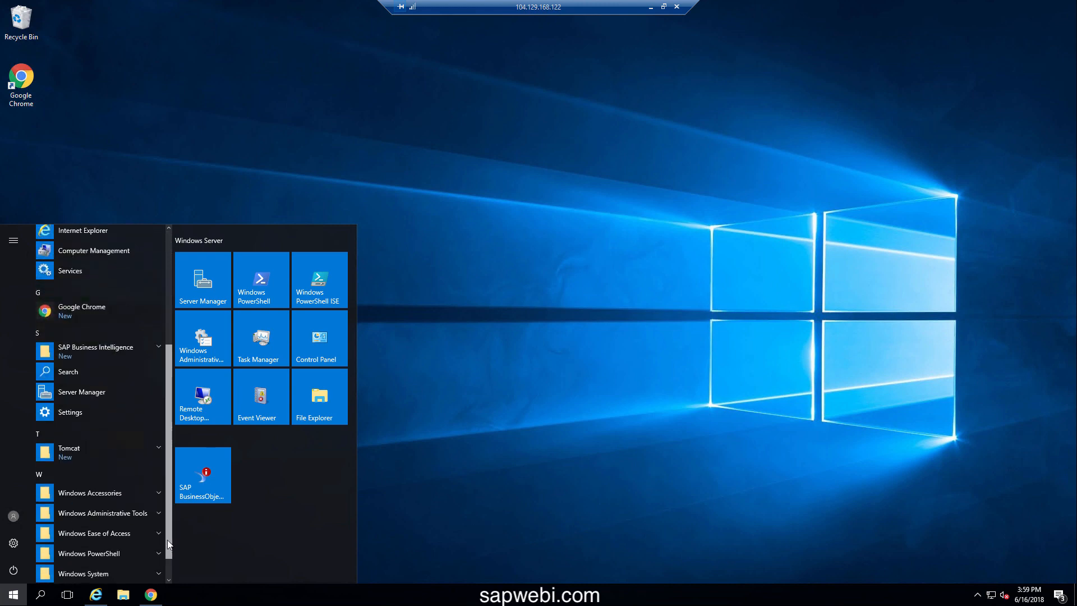
click(73, 347)
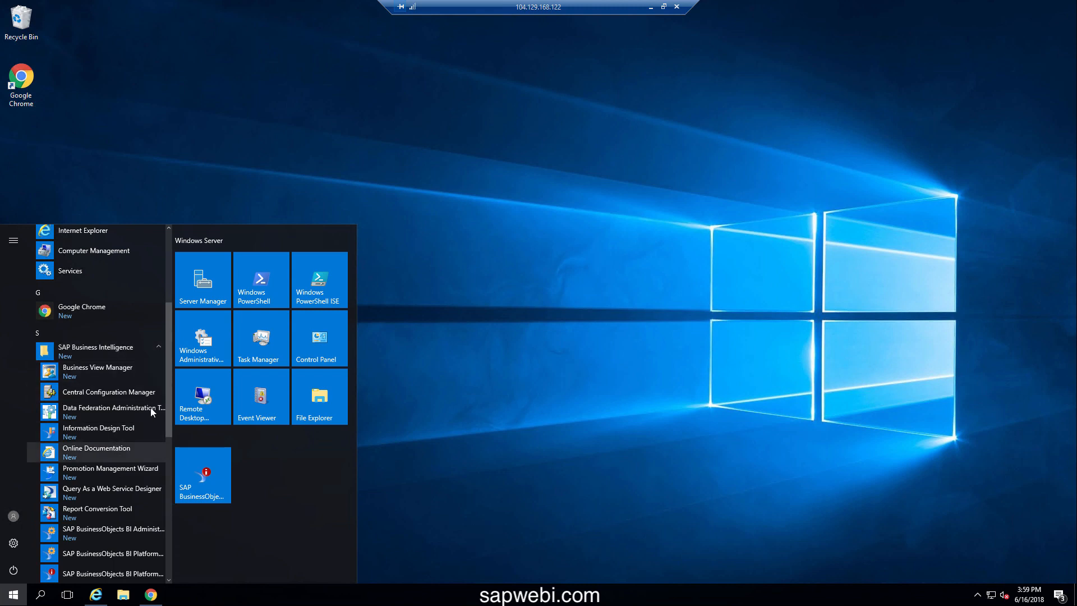
drag(171, 374, 171, 438)
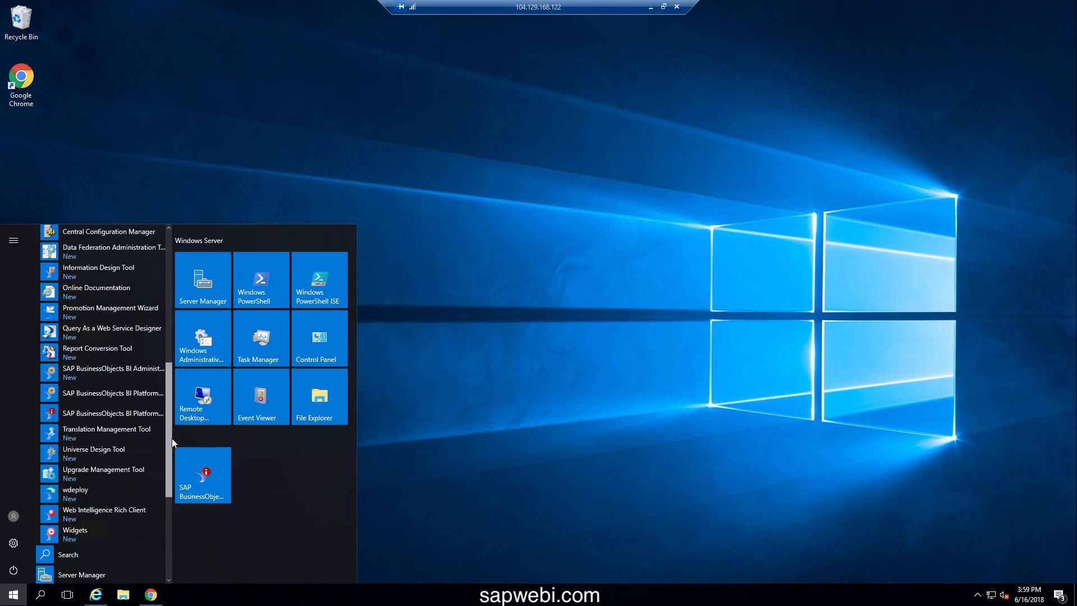
click(79, 505)
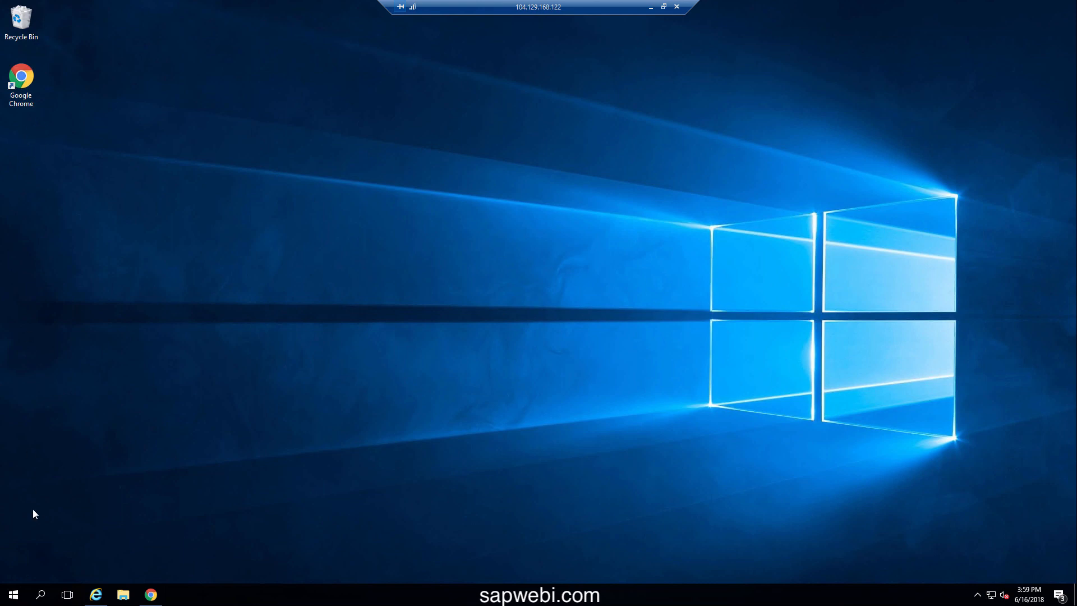
Open the file location of the Web Intelligence Rich Client shortcut from the SAP Business Intelligence group
click(14, 595)
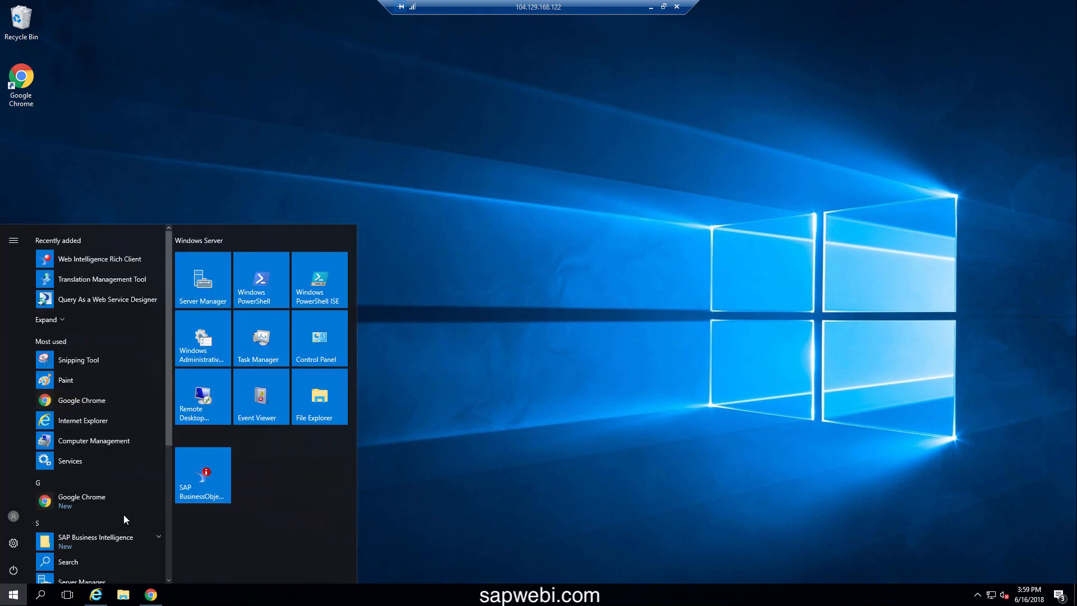
scroll(121, 517, down, 5)
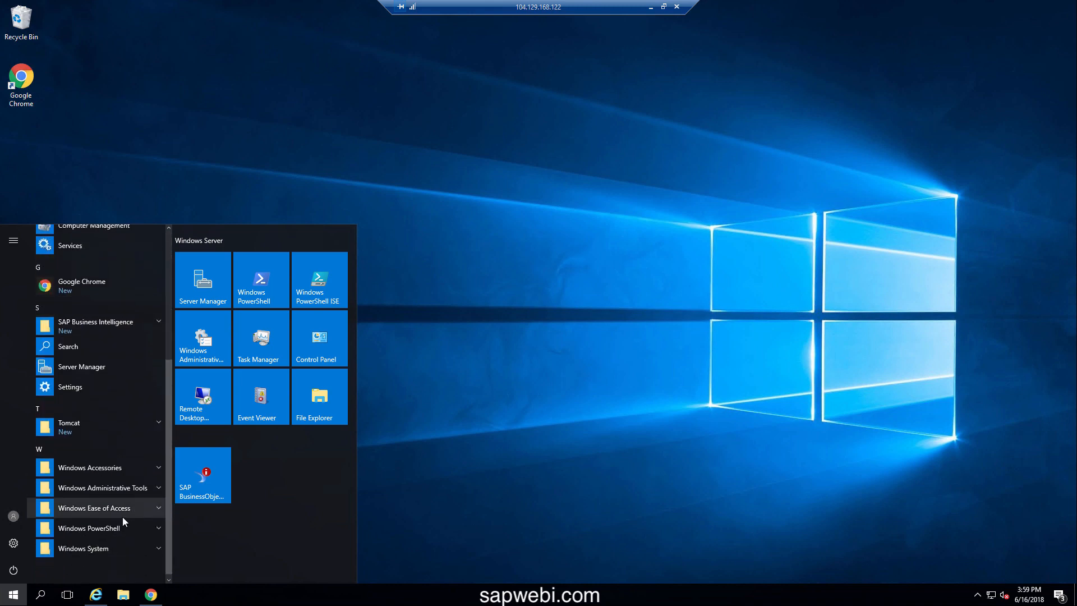
click(99, 324)
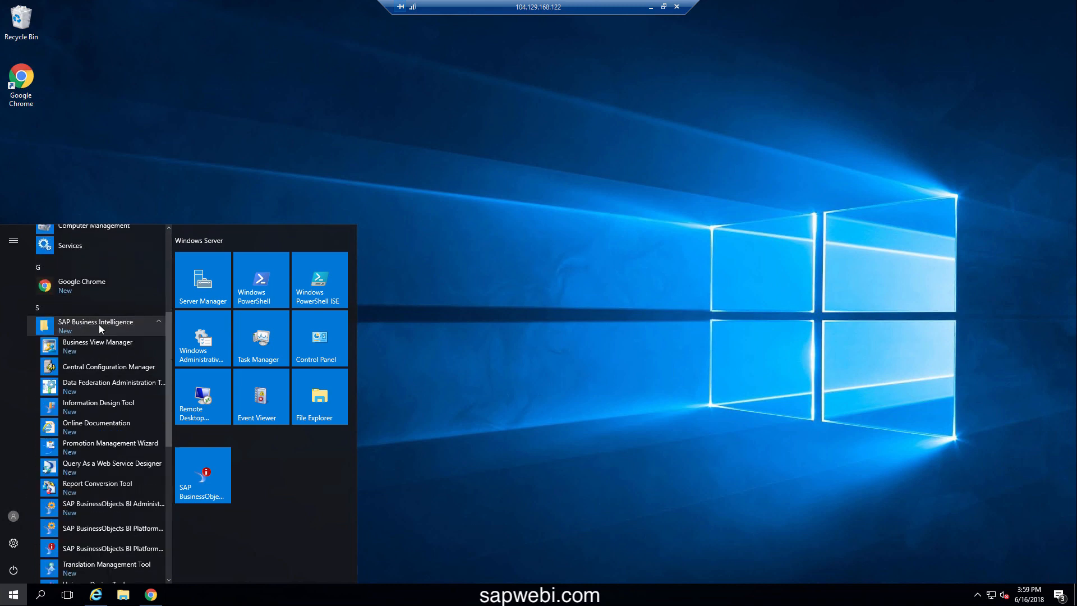
scroll(115, 480, down, 5)
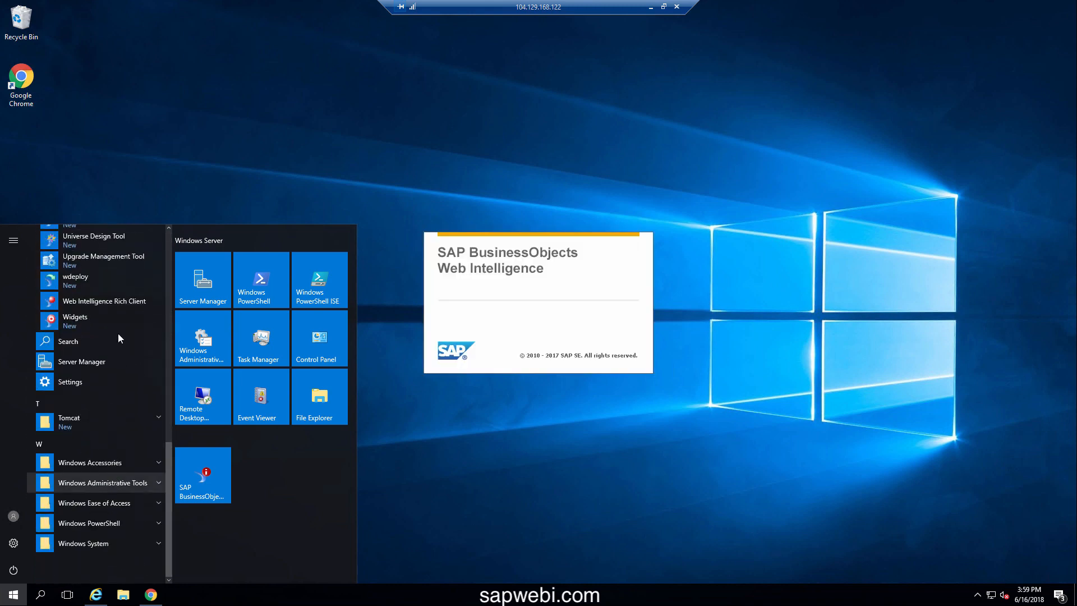
right_click(93, 301)
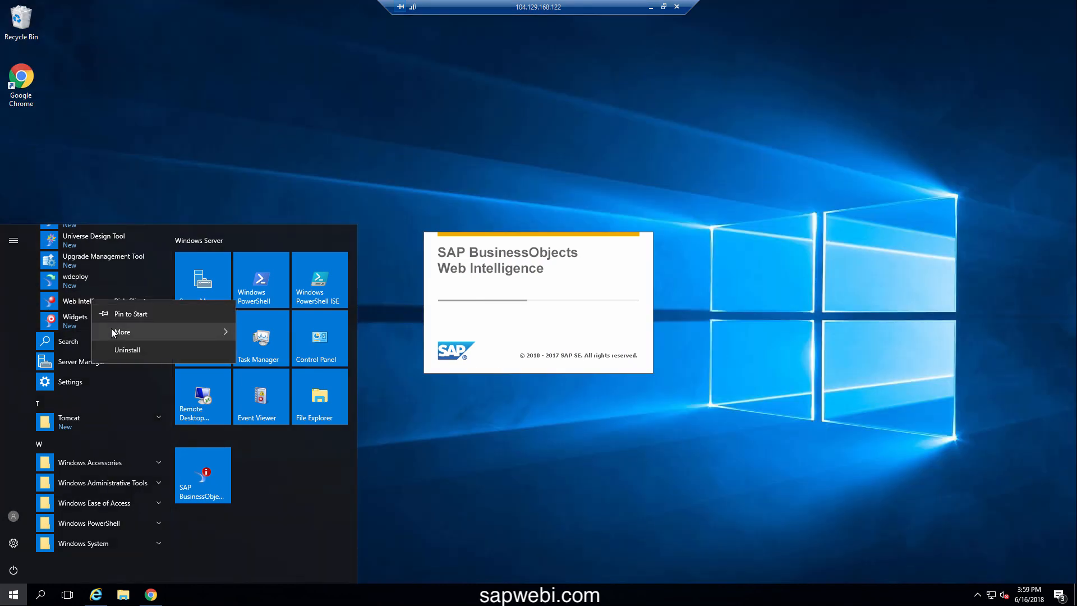
mouse_move(113, 333)
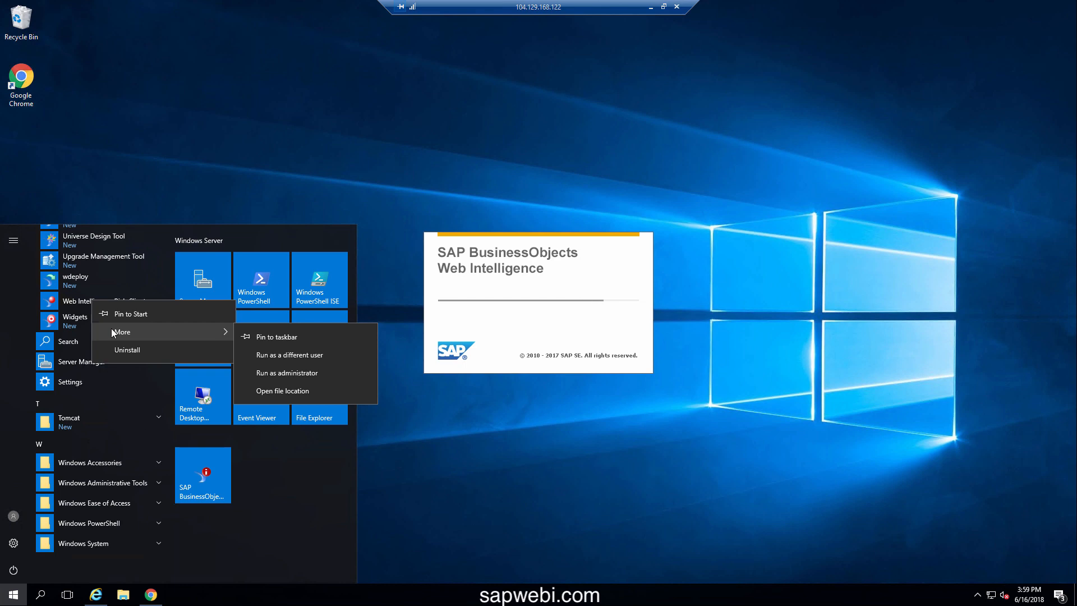
click(292, 391)
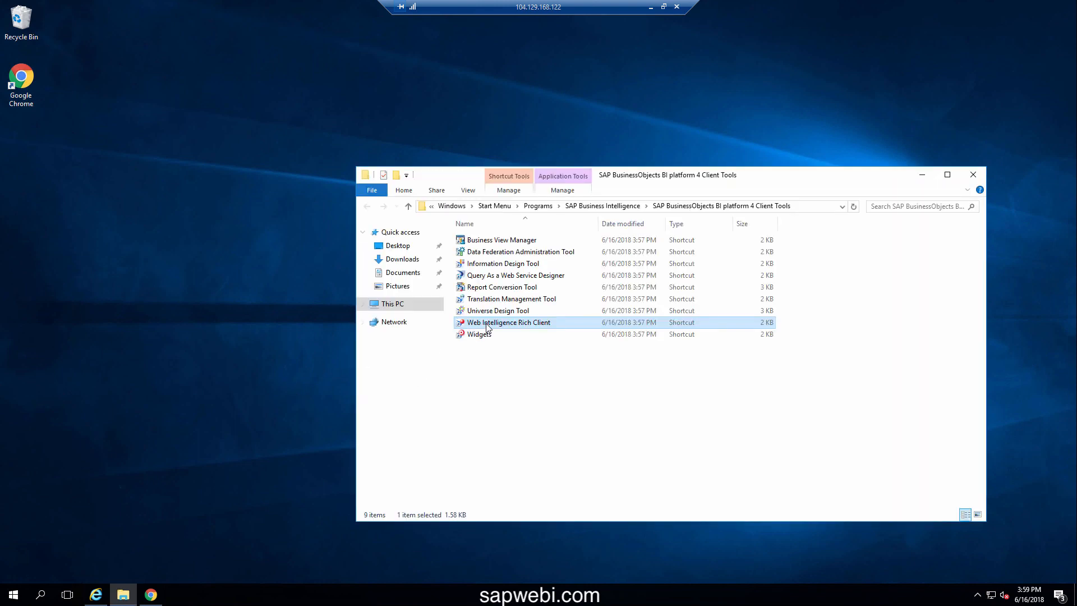
Send the Web Intelligence Rich Client shortcut to the desktop and close the shortcuts folder
right_click(485, 324)
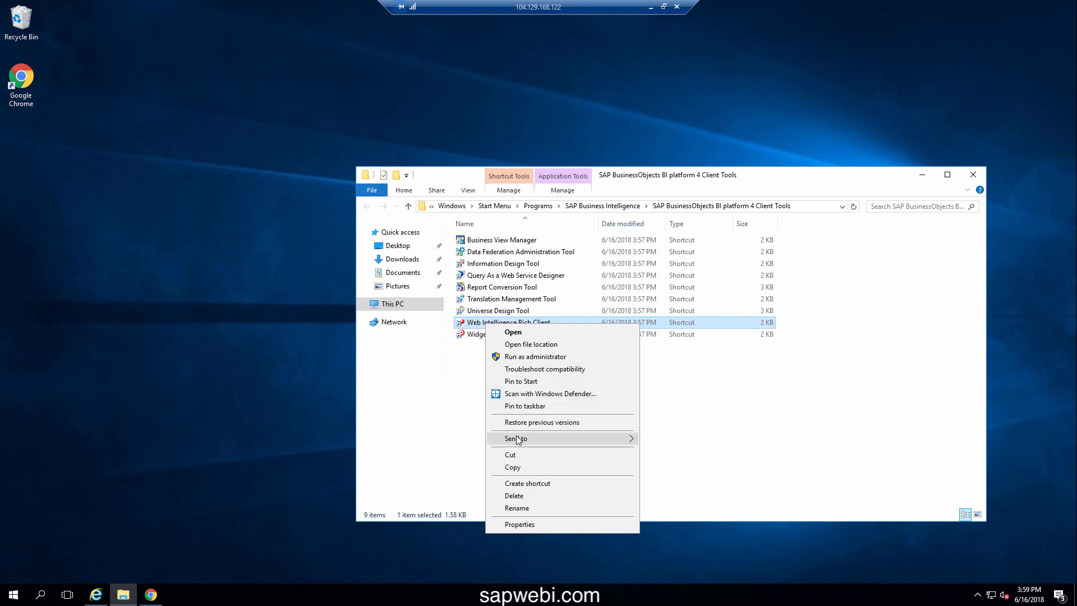
mouse_move(517, 441)
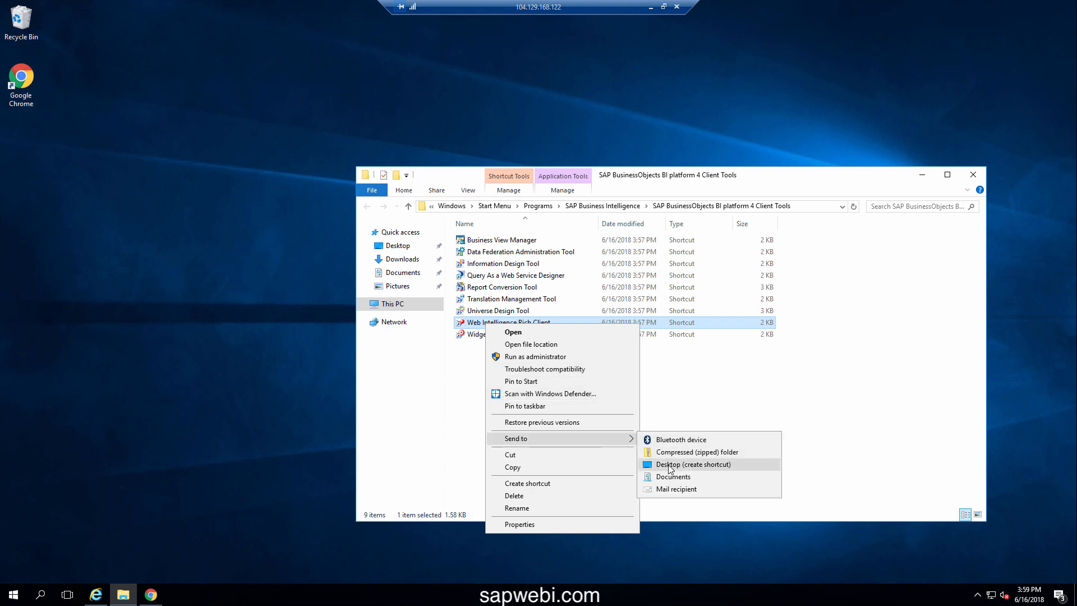
click(671, 464)
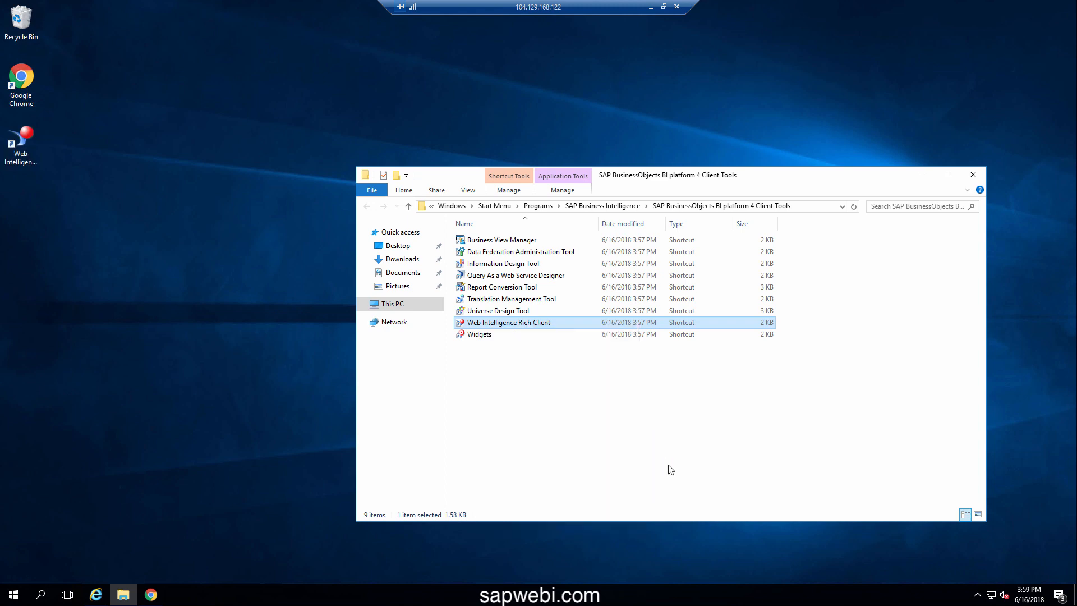
click(973, 175)
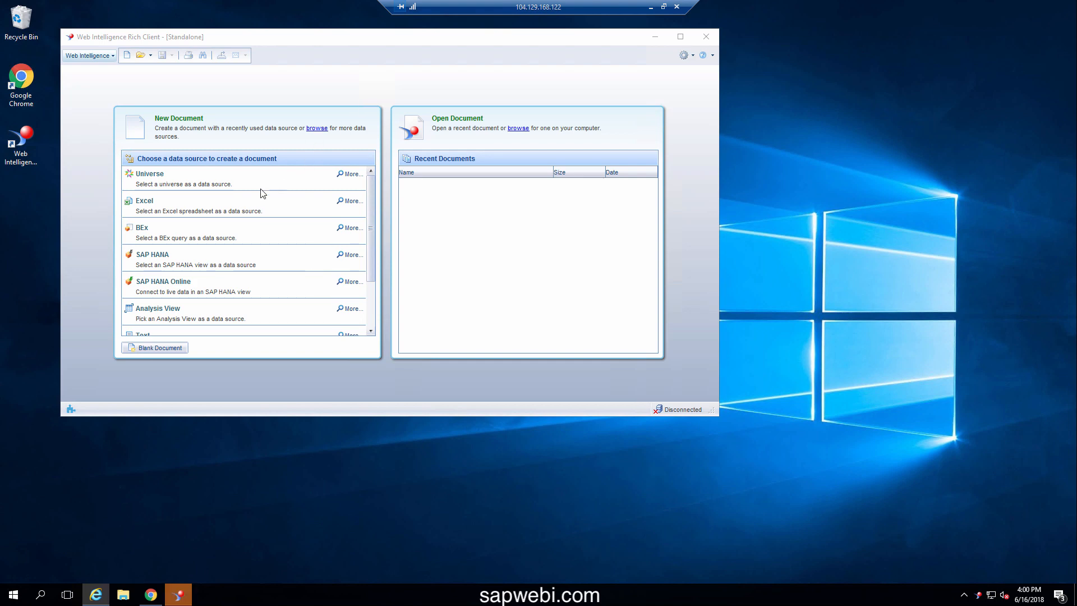
Maximize Rich Client, start a new Universe document, and log on with System set to Standalone
double_click(393, 39)
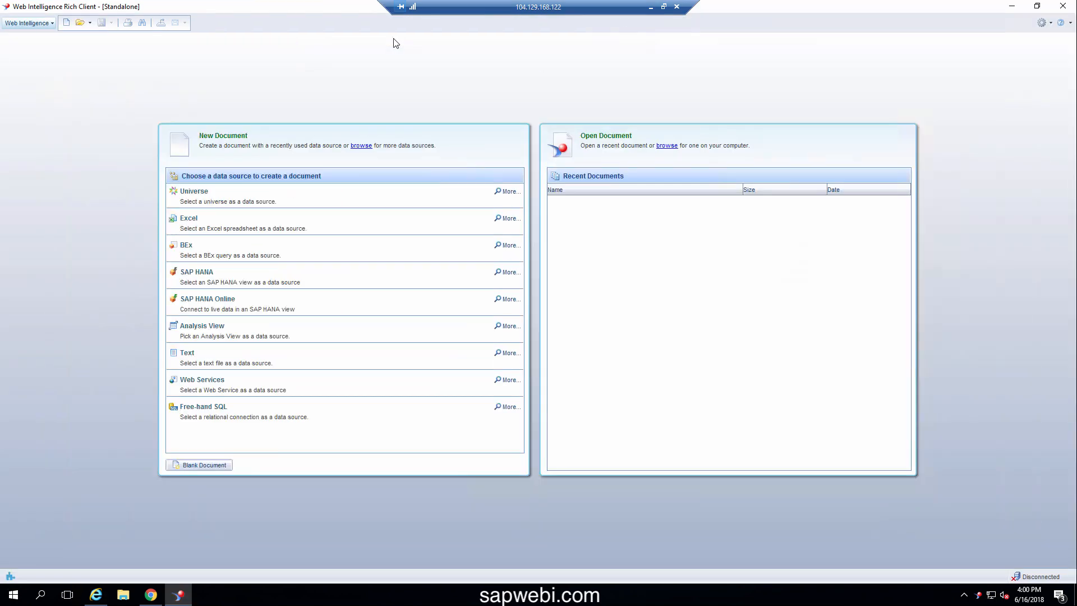
click(191, 194)
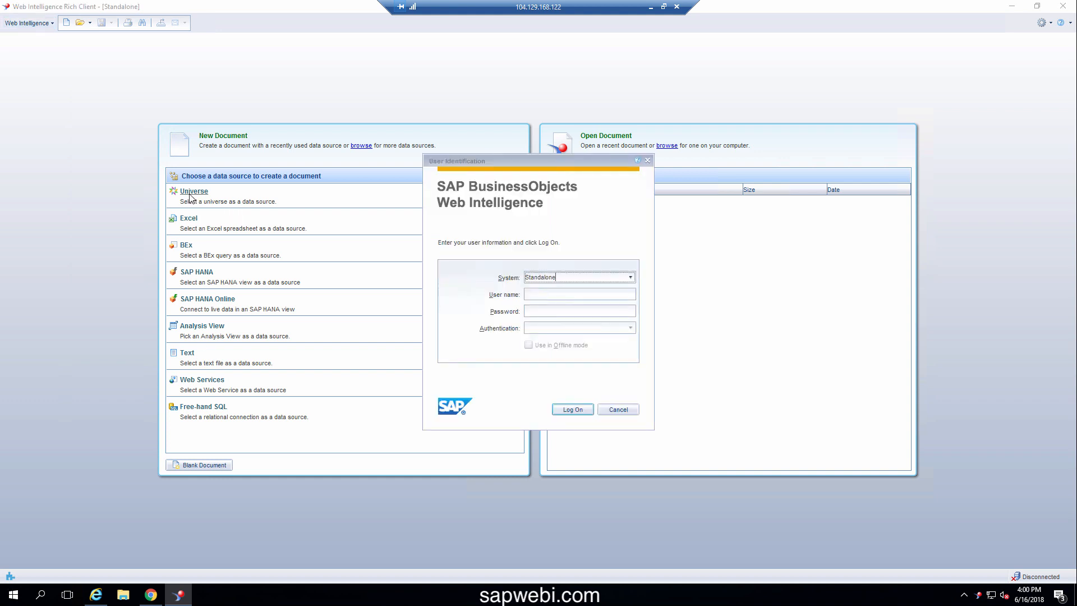
click(630, 278)
click(631, 278)
click(570, 409)
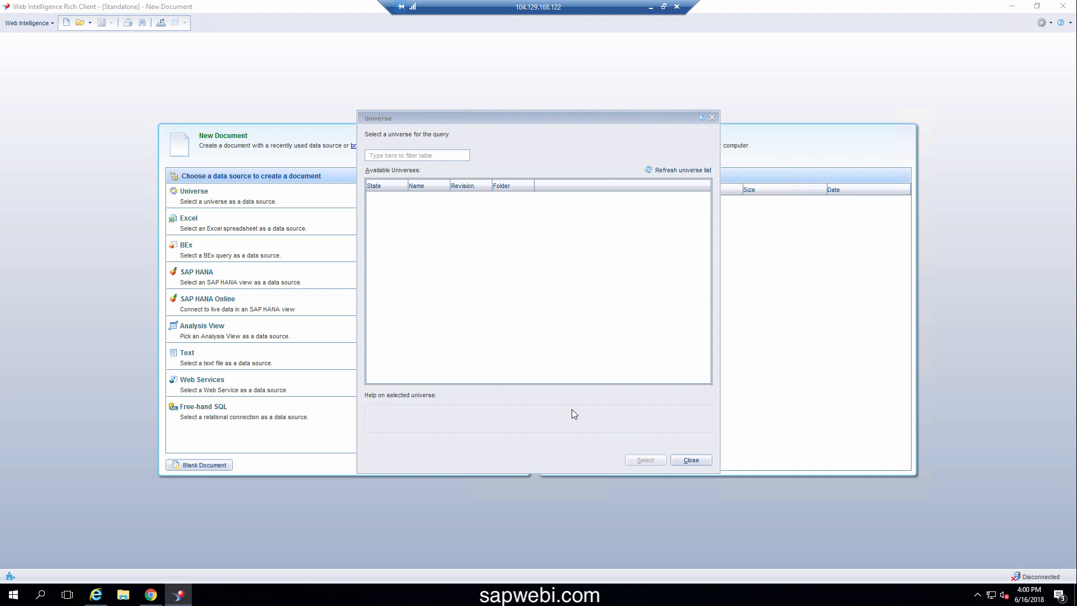
Refresh the empty Standalone universe list, then close the Universe dialog
click(659, 172)
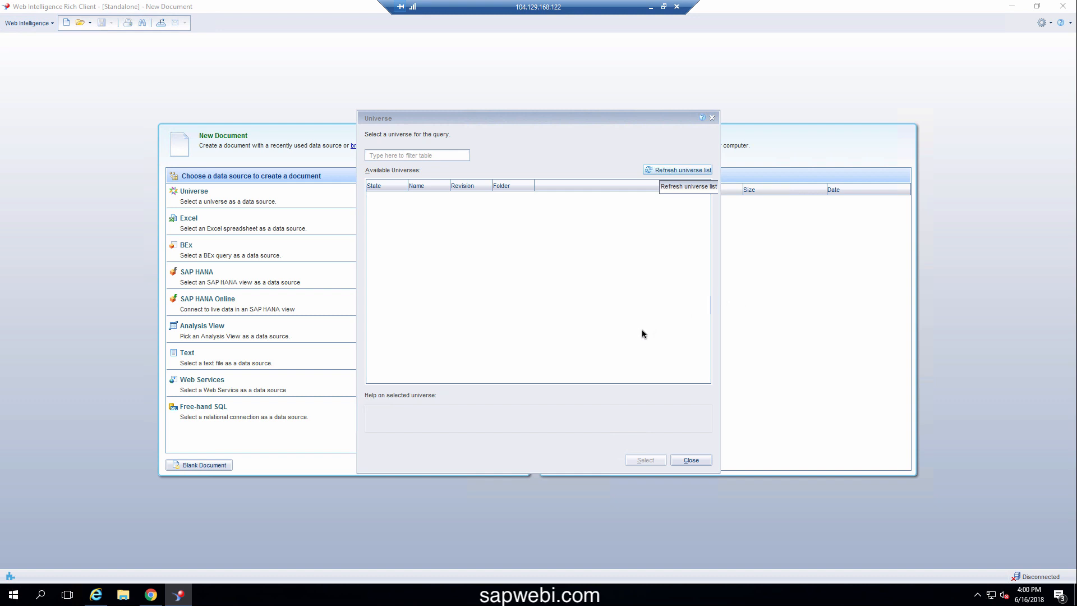
click(692, 460)
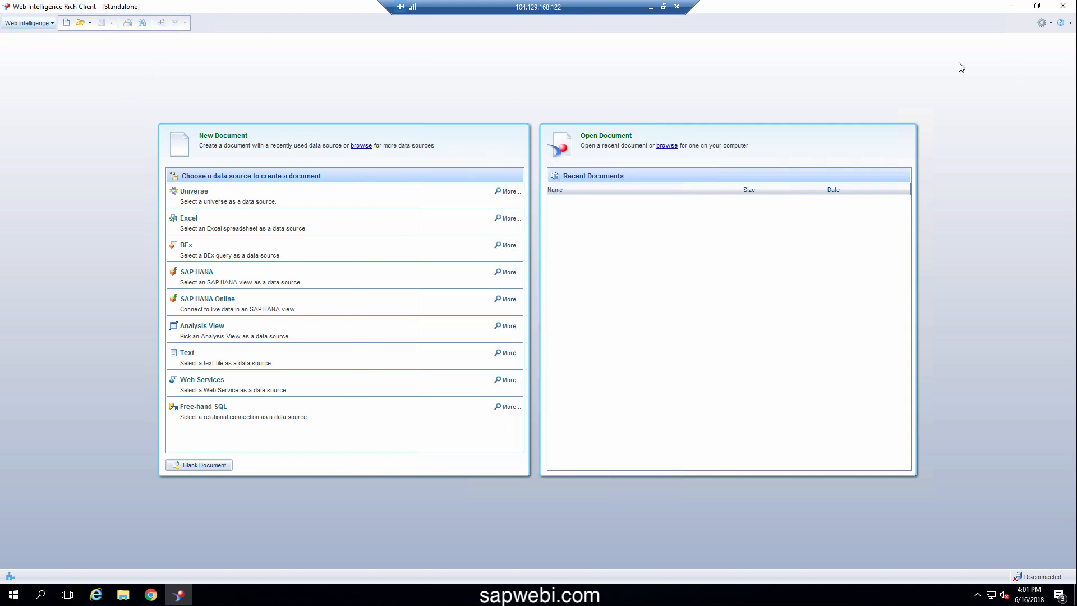
Quit the background Rich Client from the system tray and relaunch it from the desktop shortcut
click(1063, 7)
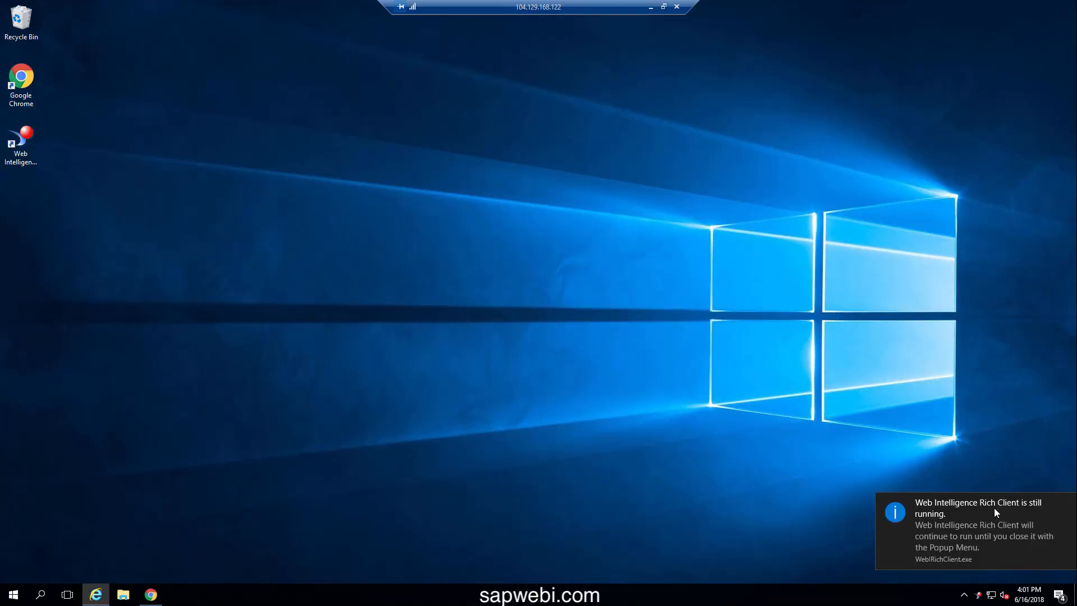
right_click(977, 593)
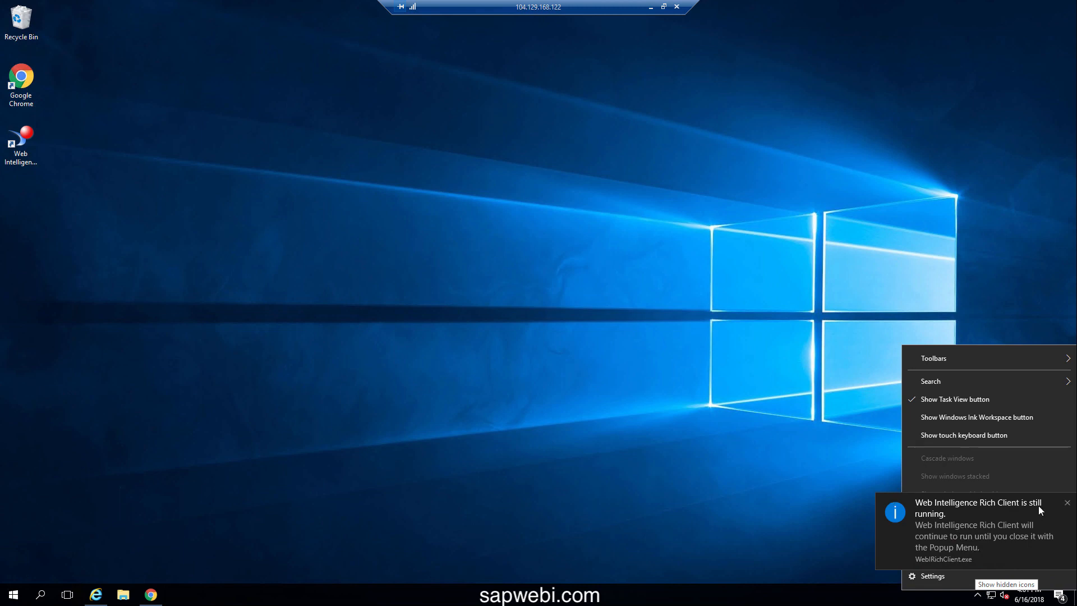
click(1067, 503)
click(977, 595)
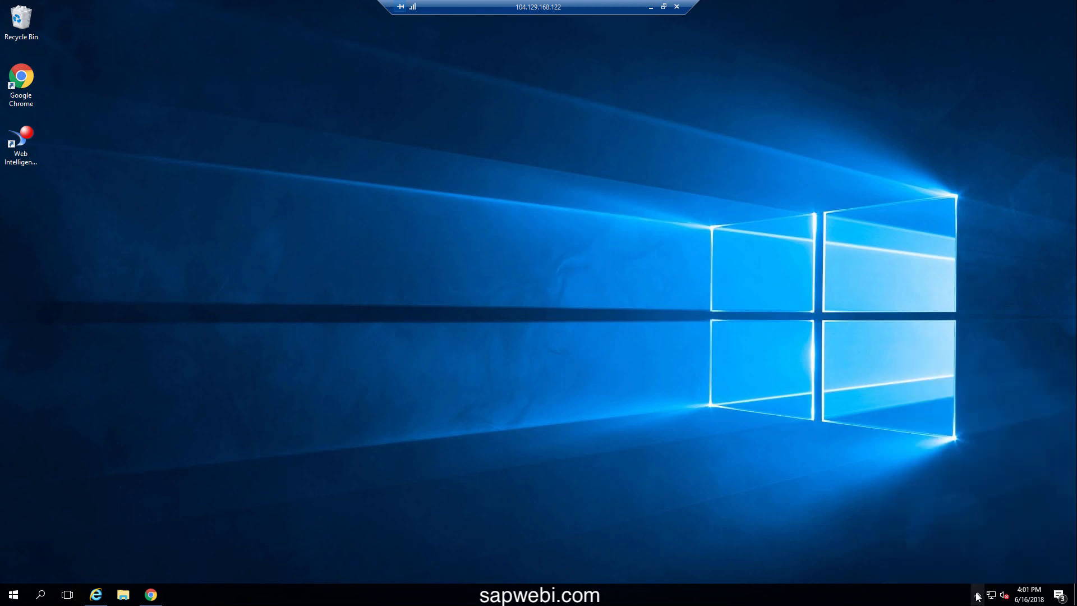
right_click(967, 575)
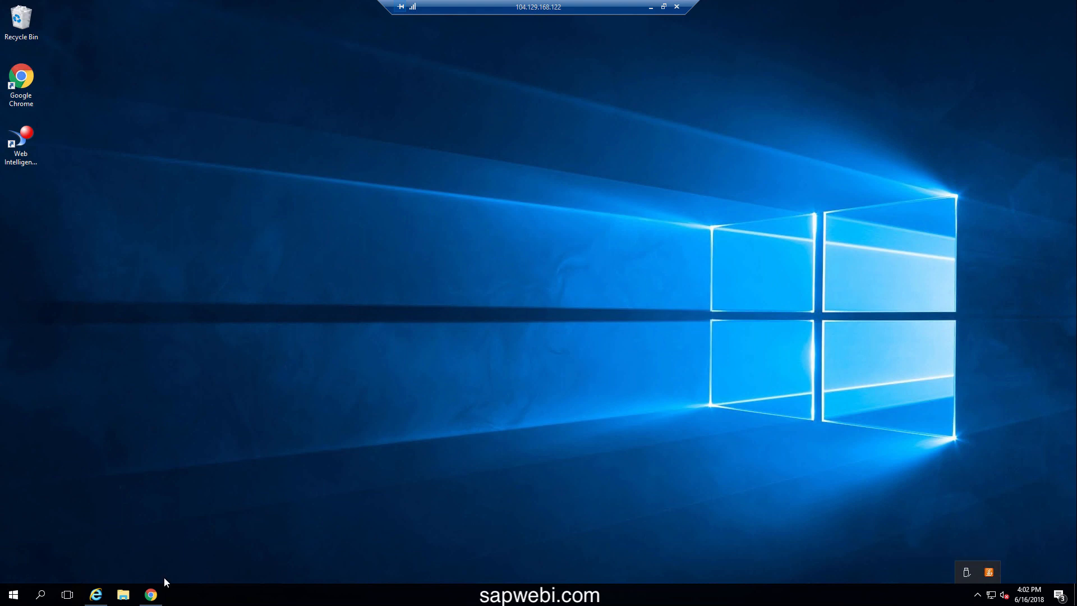
double_click(30, 156)
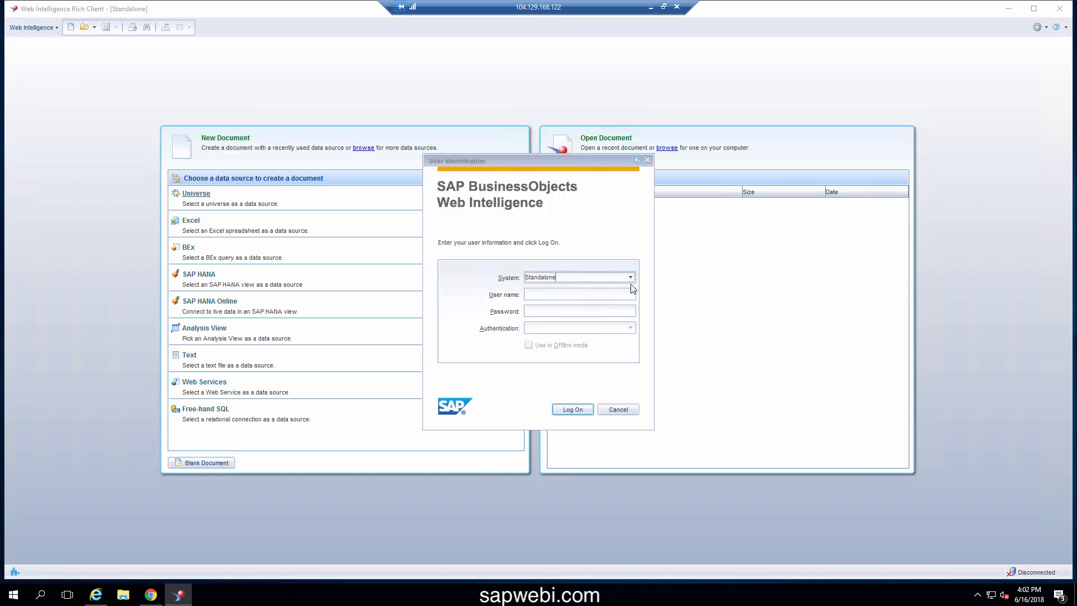
Check the System list, select the Standalone value for replacement, and bring up the Start menu
click(630, 277)
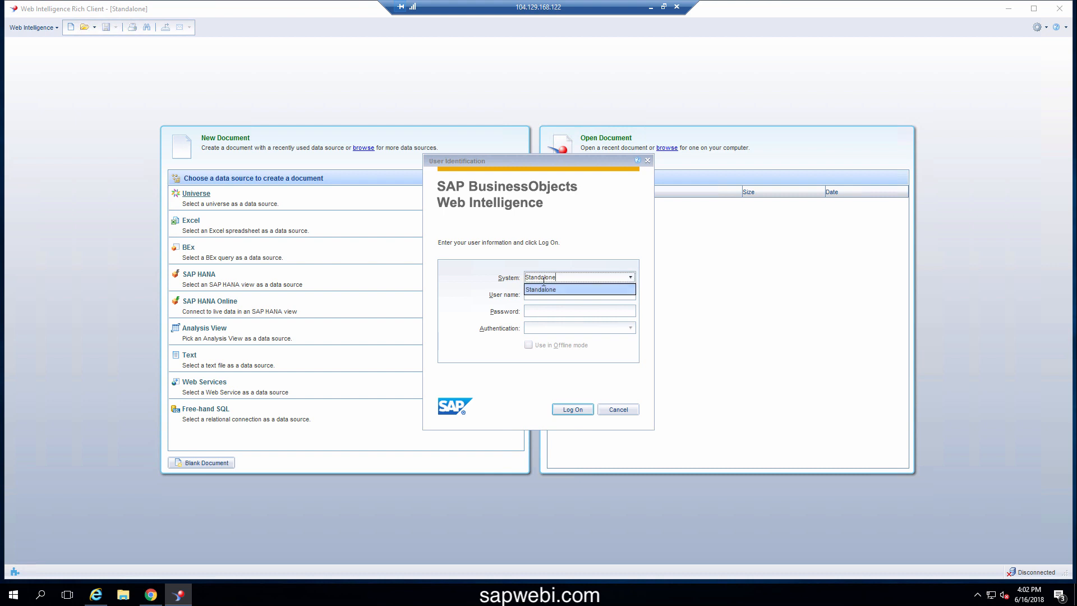
drag(576, 281, 495, 279)
click(14, 595)
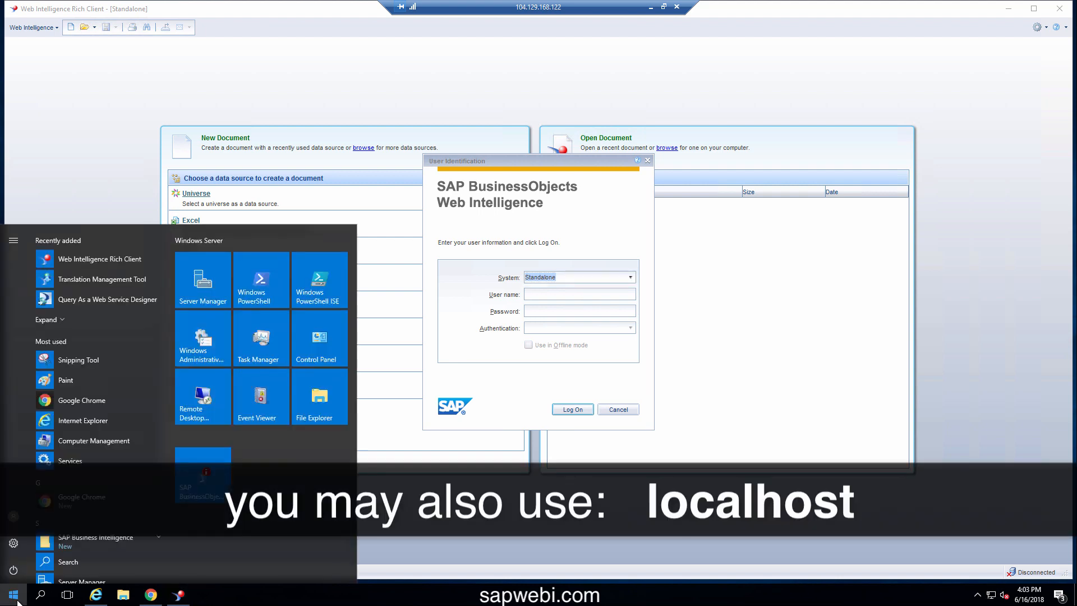
Read the computer name WIN-Q8FBK76T30S on Server Manager's Local Server page, then minimize Server Manager
click(209, 283)
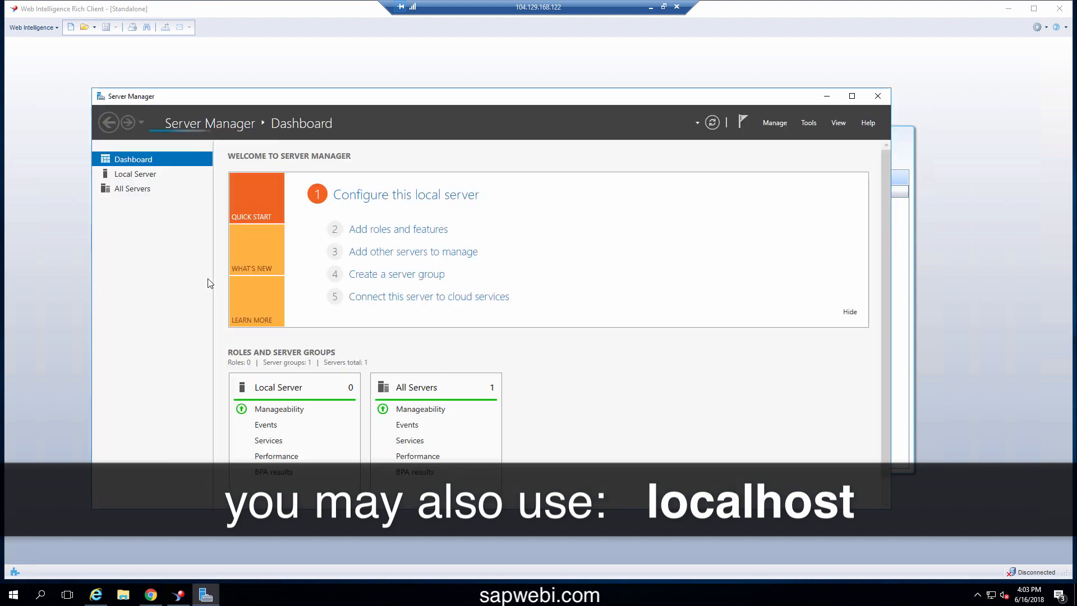
click(133, 178)
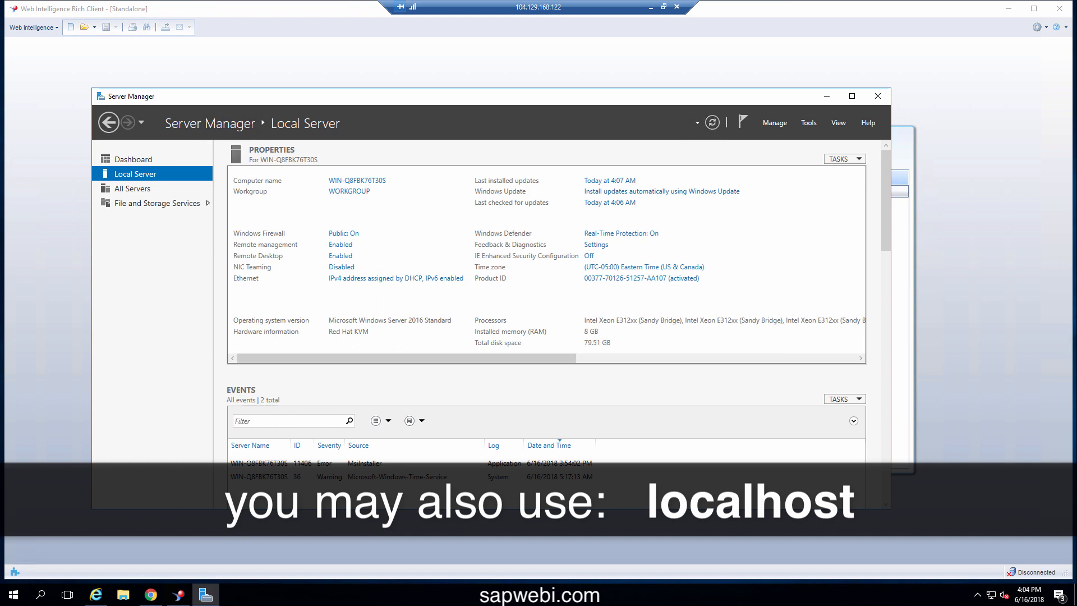
click(827, 96)
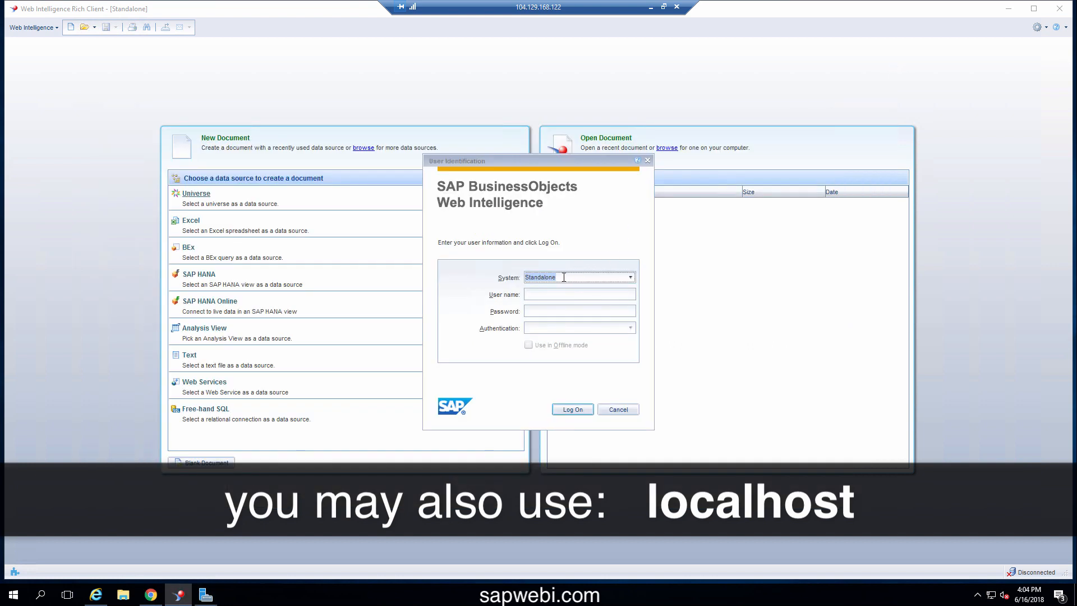
Log on to server WIN-Q8FBK76T30S as administrator with the account password, using Enterprise authentication
text(WIN-Q8FBK7)
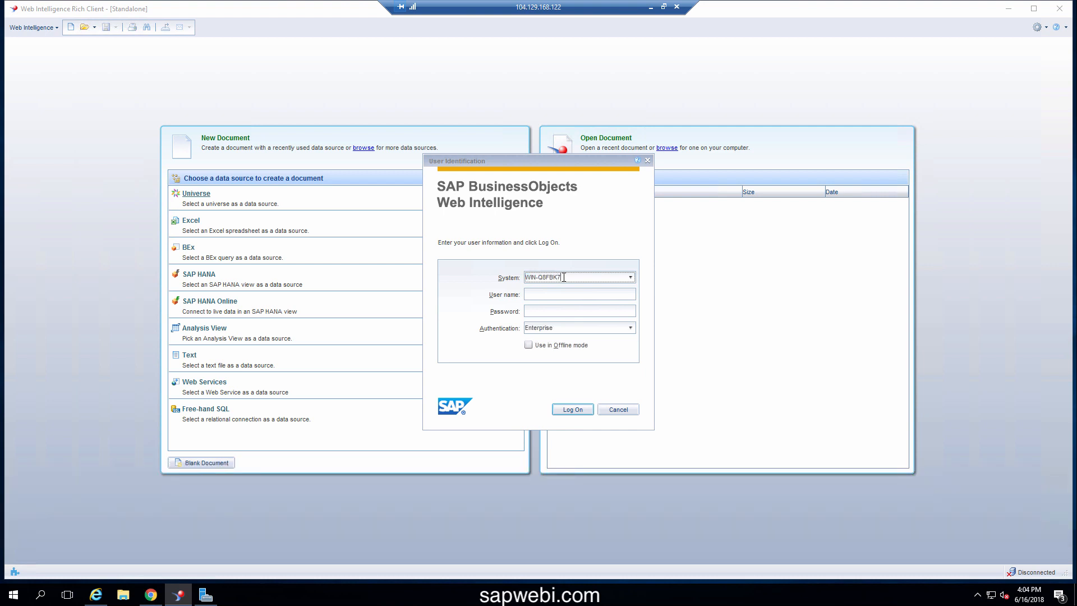
text(6T30S)
click(558, 294)
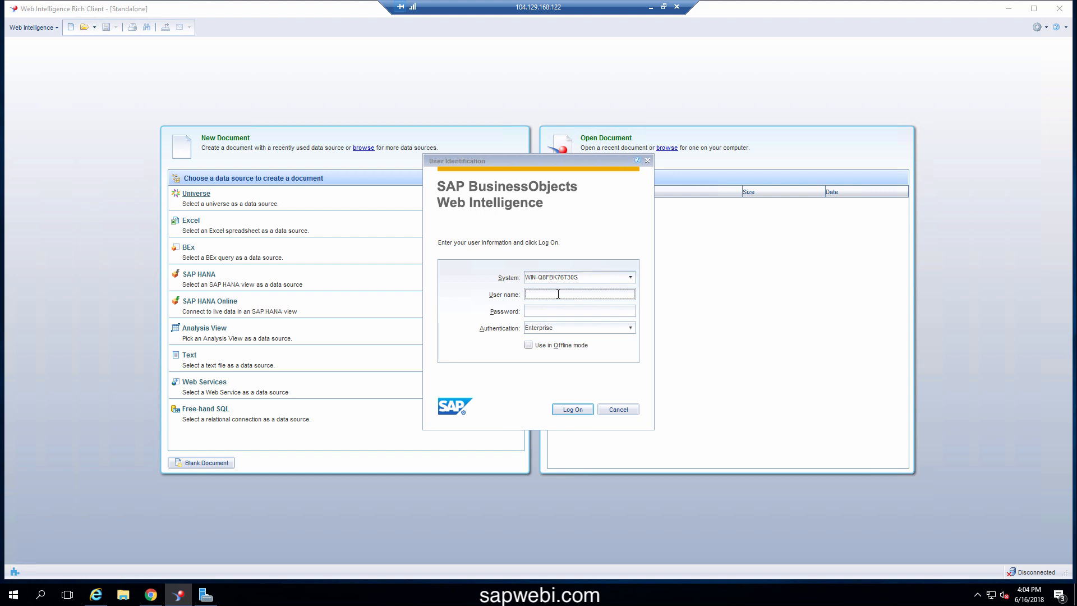
text(administrator)
key(Tab)
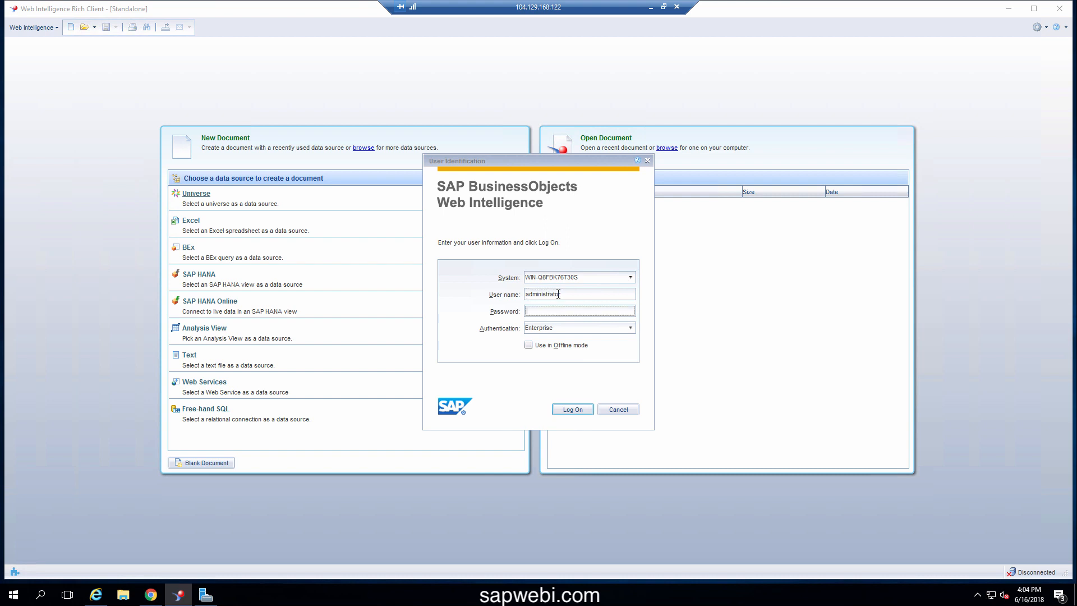
text(●●●●●●●●●)
click(570, 410)
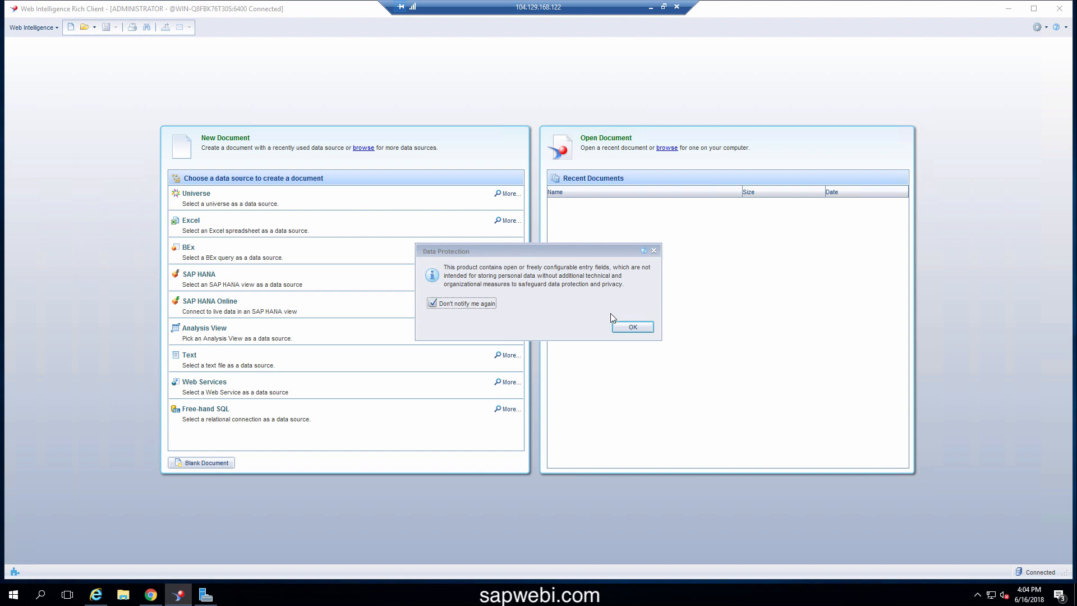
Acknowledge the data protection notice and create a new document on the eFashion universe
click(632, 327)
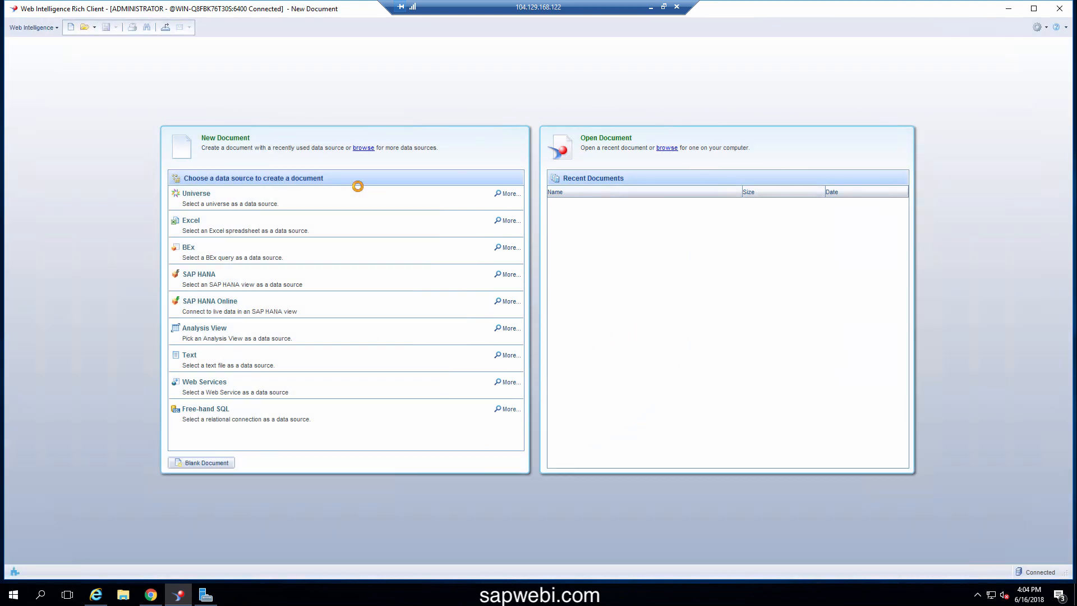
click(359, 193)
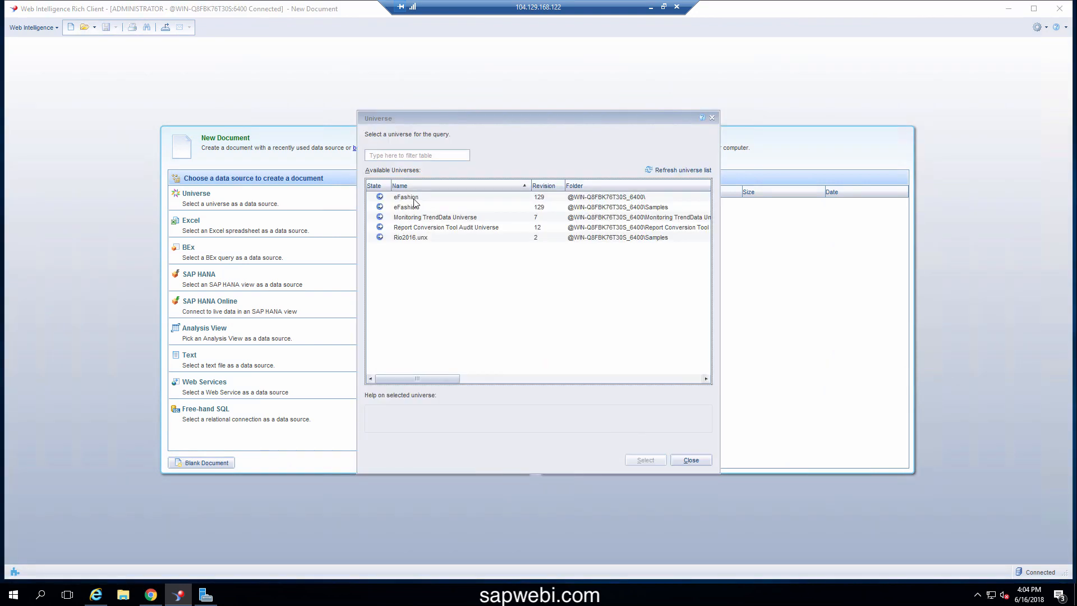
double_click(413, 198)
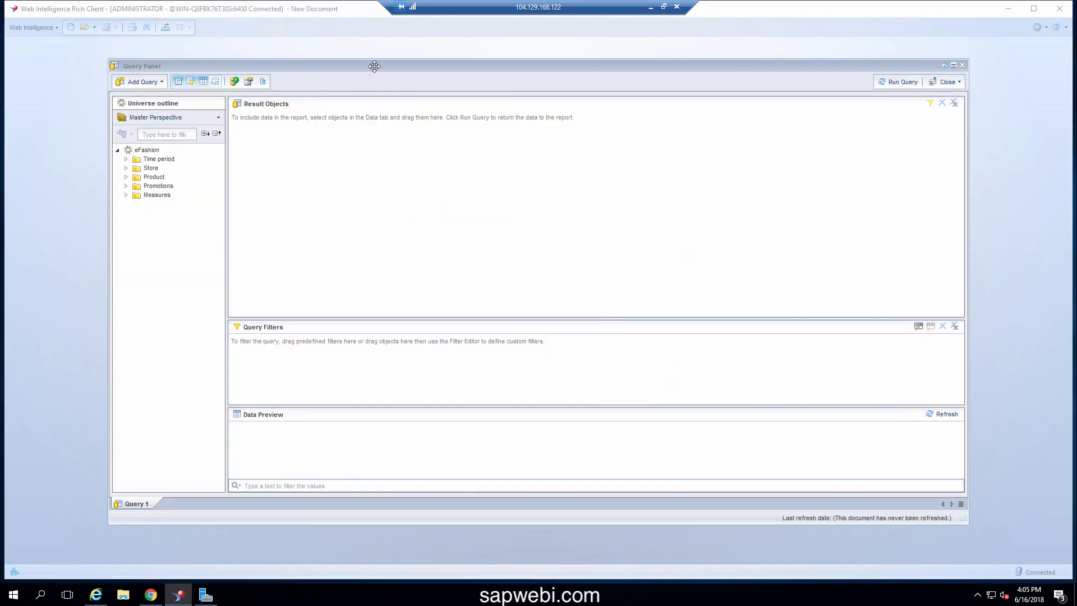
In the maximized Query Panel, add Year, State and Quantity sold as result objects and run the query
click(953, 65)
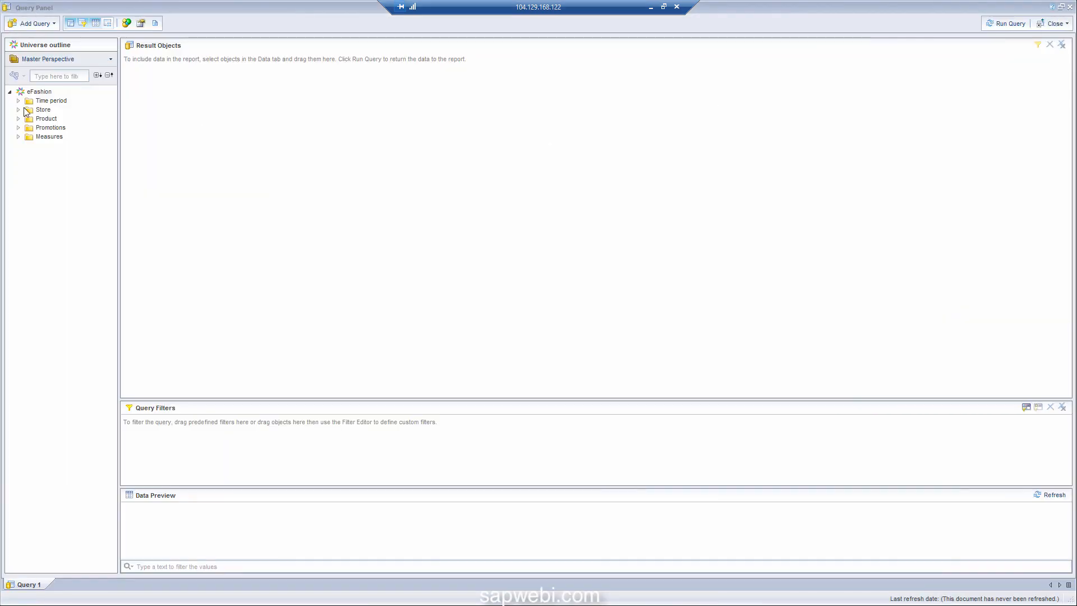
click(18, 102)
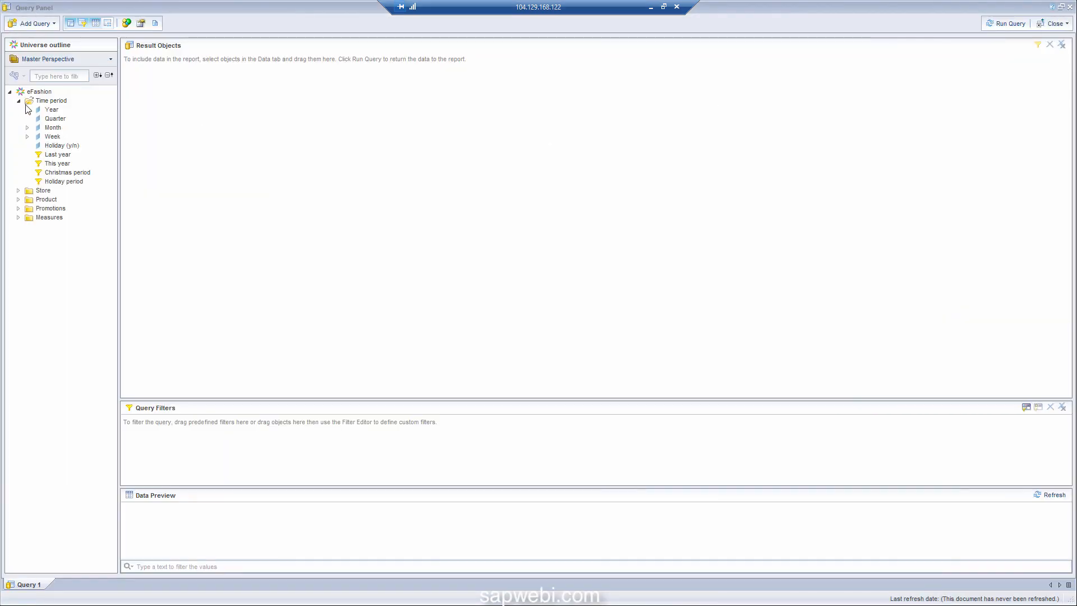
drag(48, 111, 264, 114)
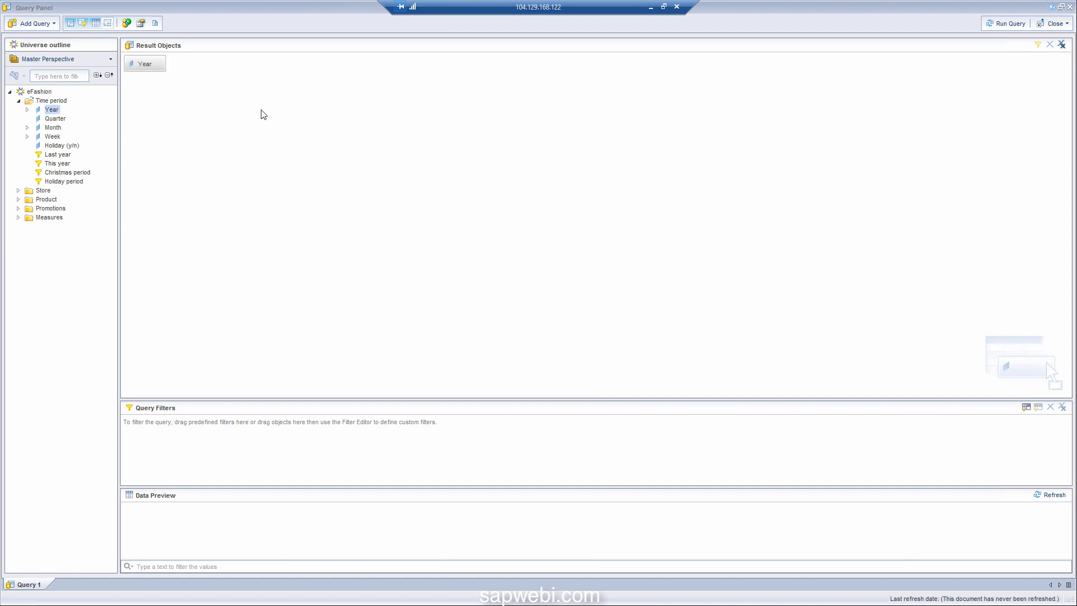
click(18, 191)
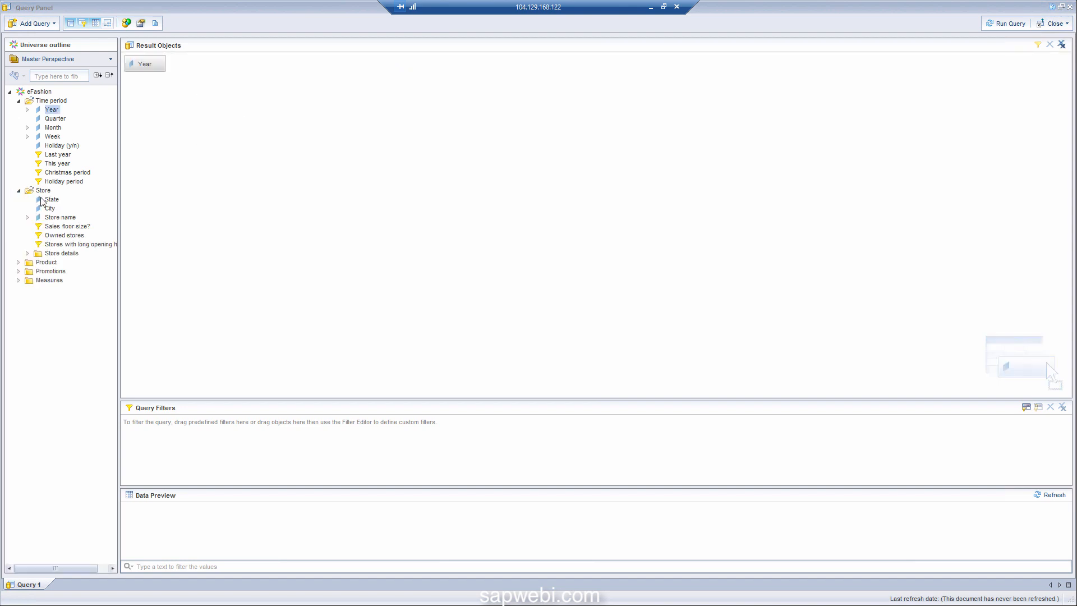
drag(42, 201, 267, 119)
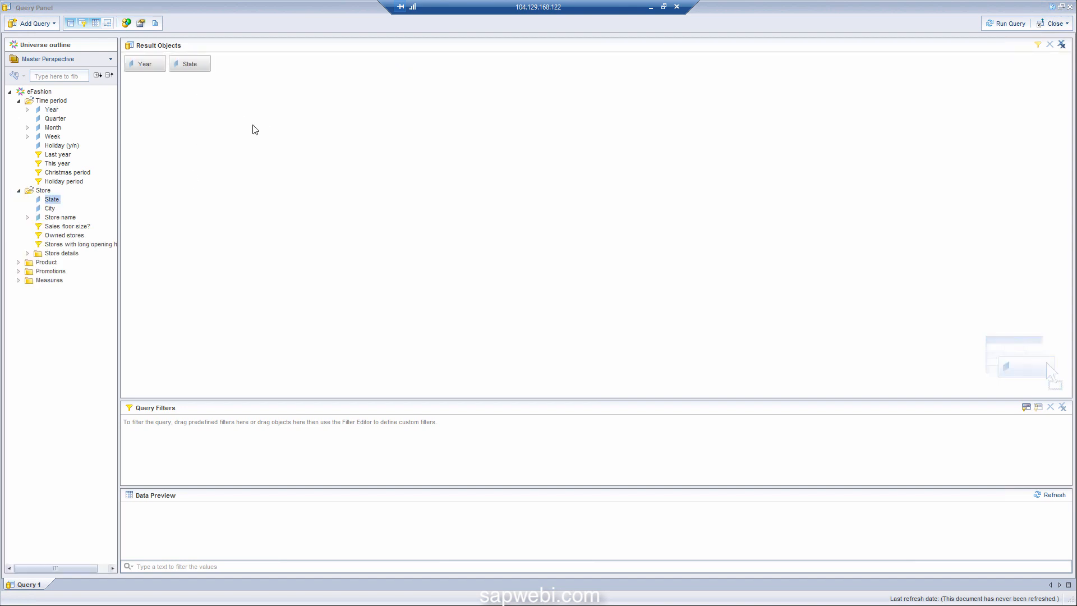
click(18, 280)
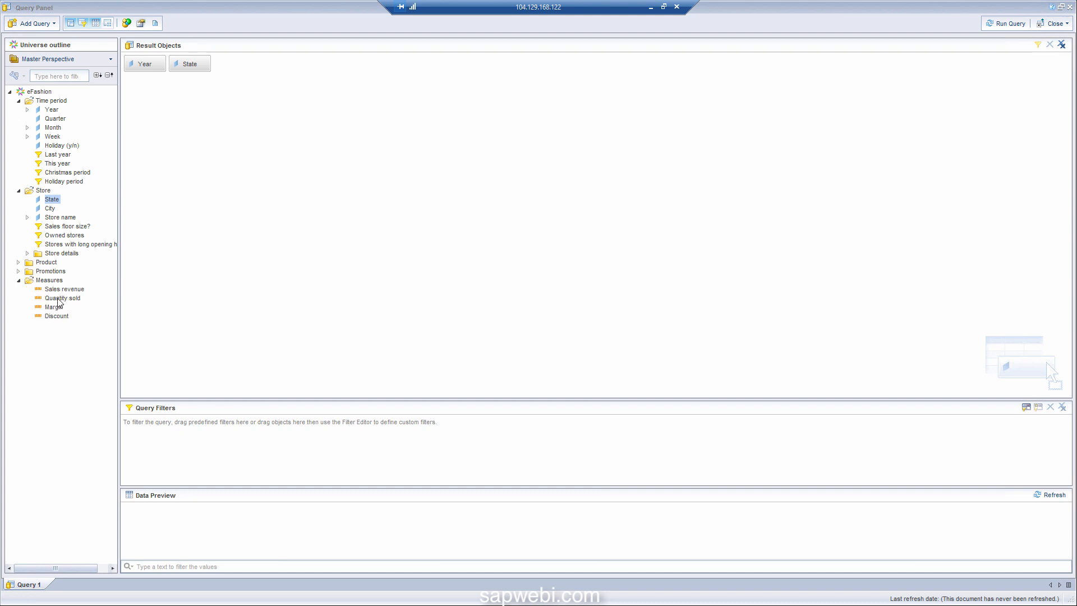
drag(57, 299, 250, 243)
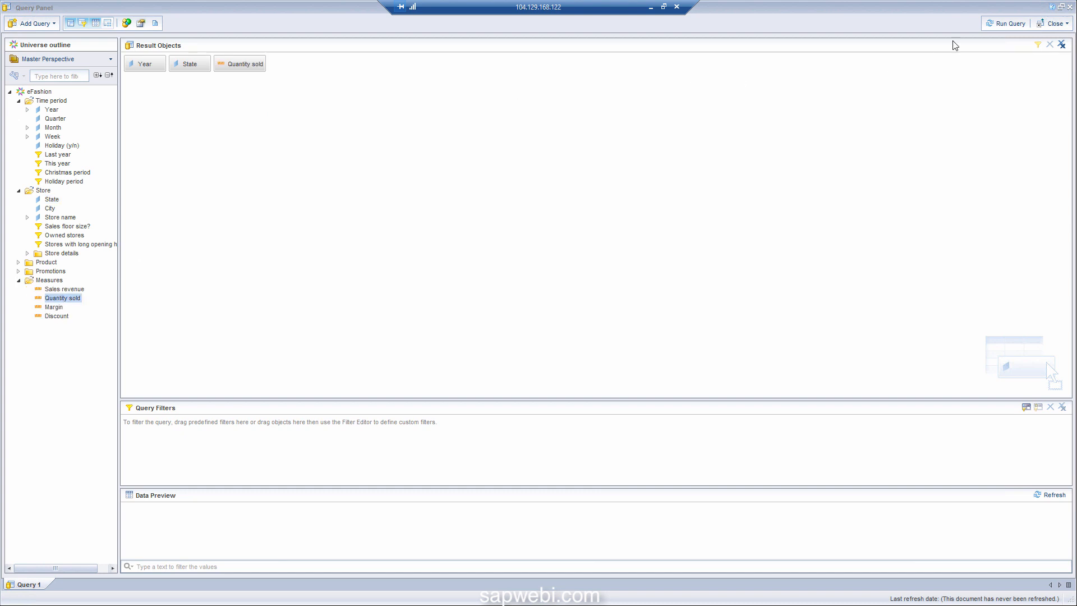
click(998, 25)
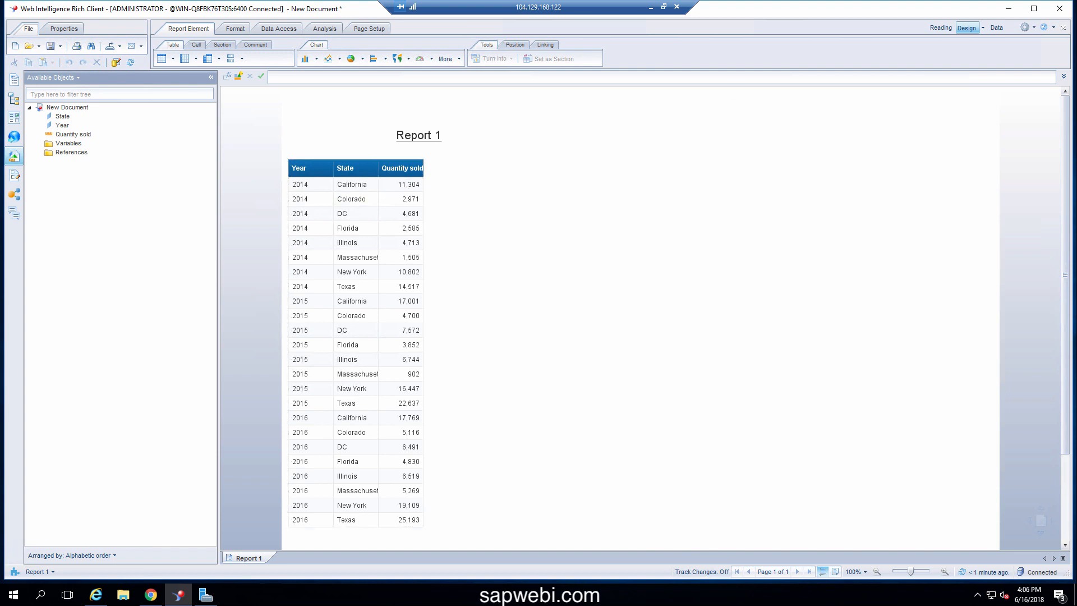
Close the report without saving, then shut down the Windows server from the Start context menu
click(1059, 9)
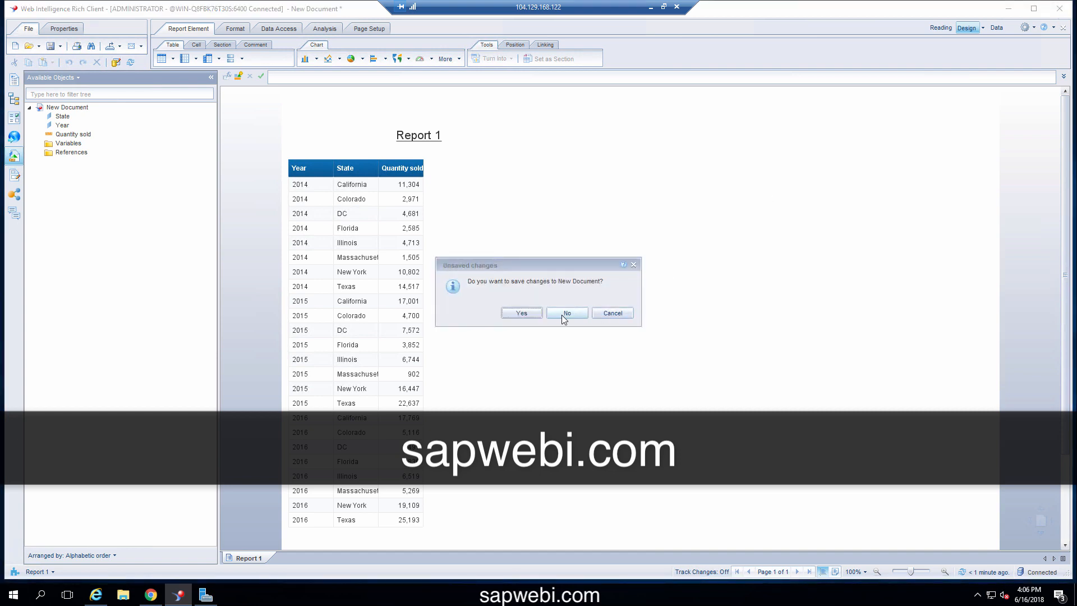
click(561, 314)
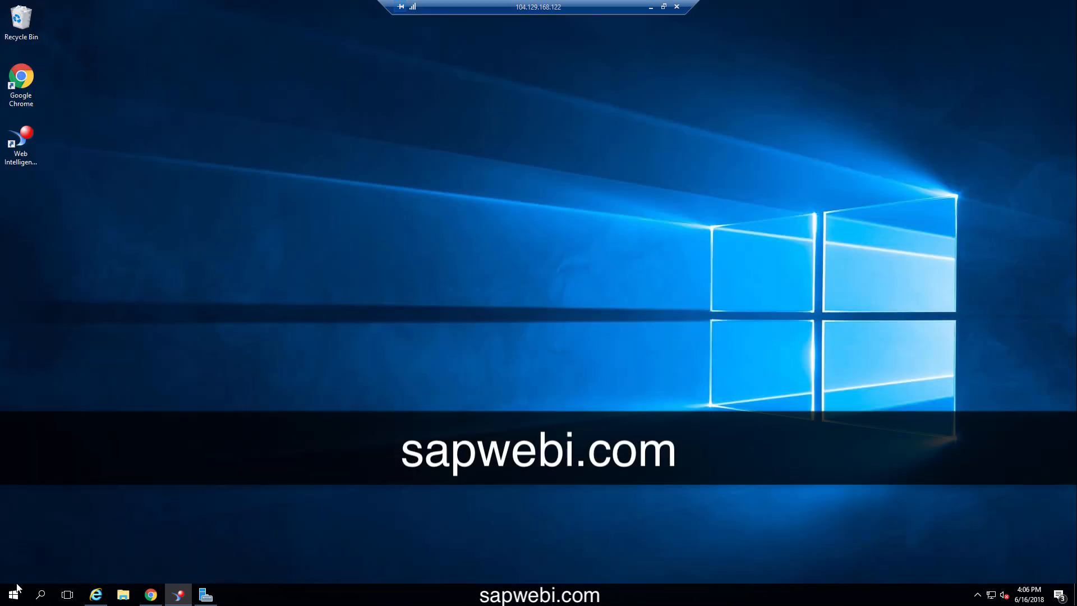
right_click(15, 592)
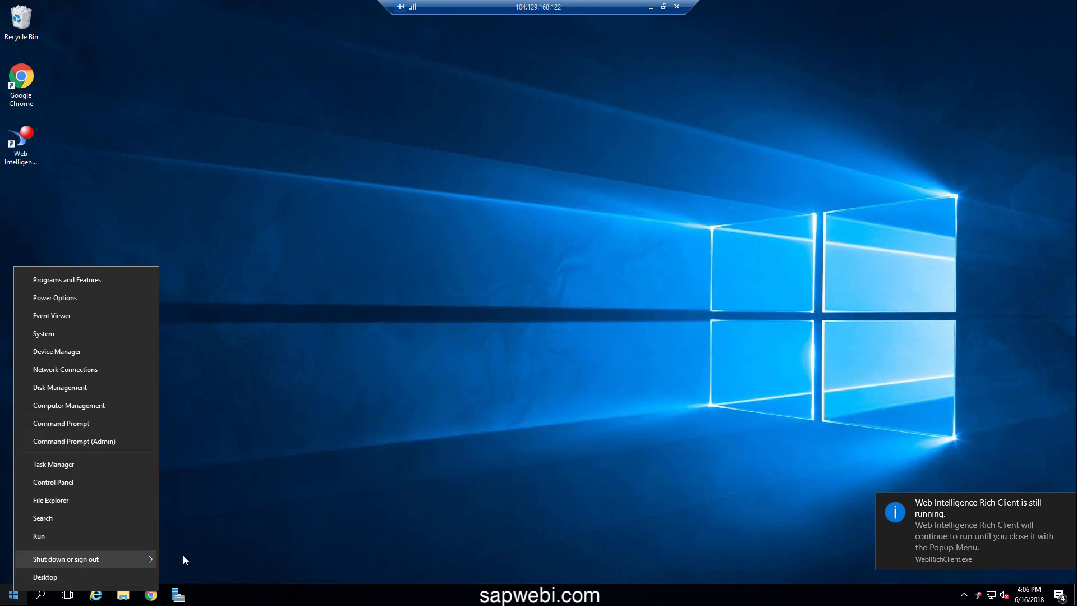
click(184, 556)
click(180, 571)
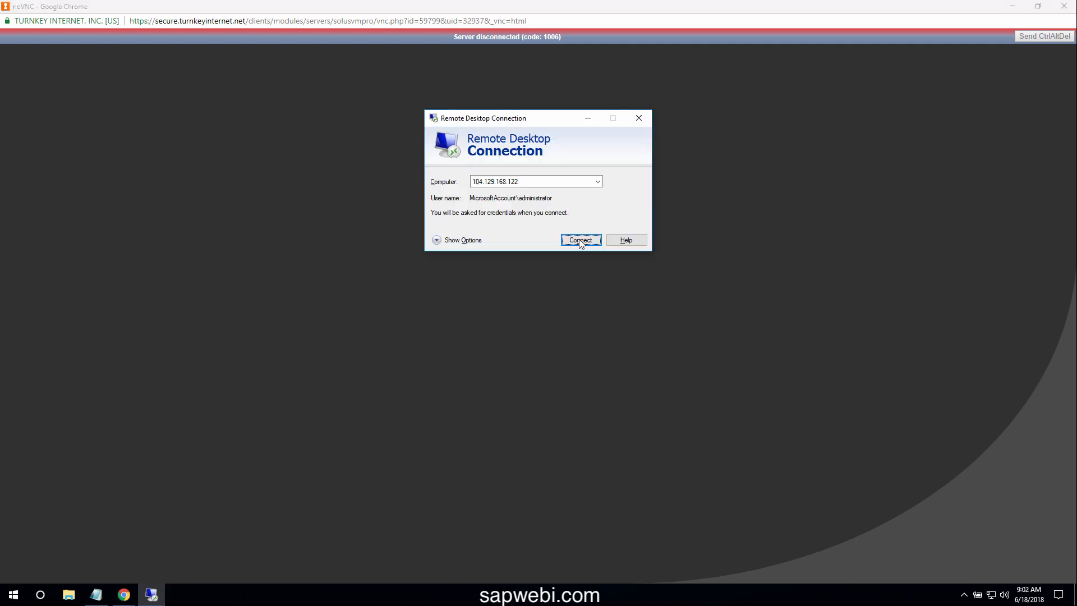
Reconnect via Remote Desktop Connection and sign in with the account password
click(579, 240)
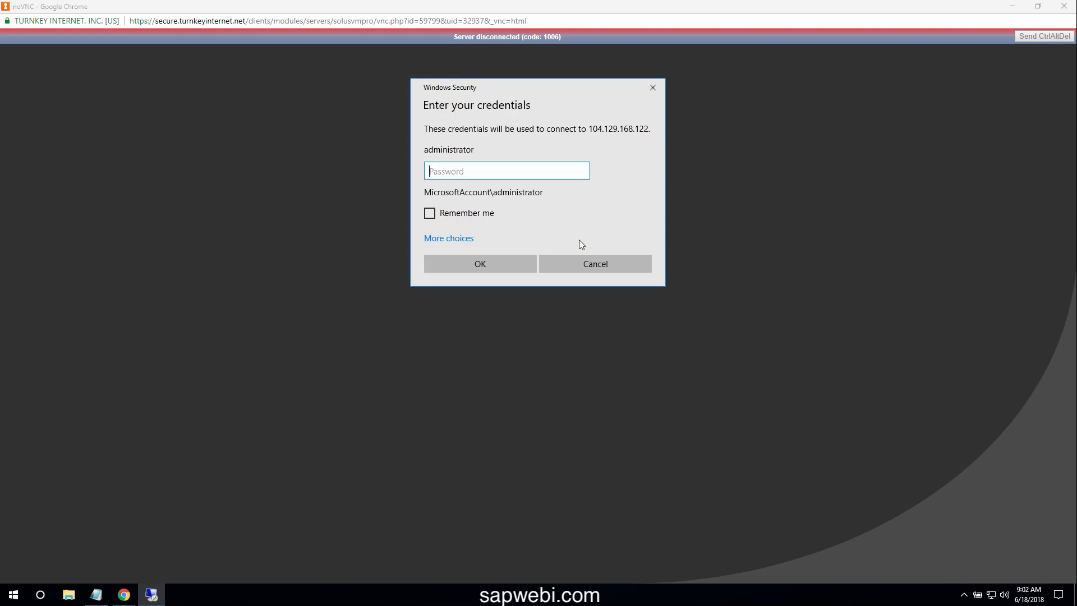
text(*********)
key(Return)
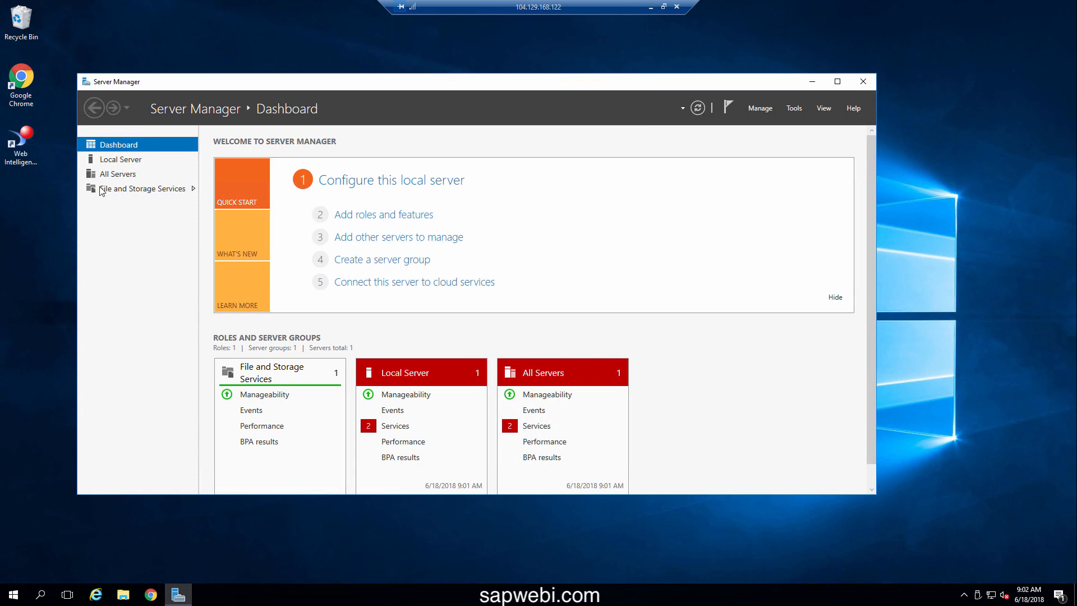
Launch Web Intelligence Rich Client from its desktop shortcut
click(20, 152)
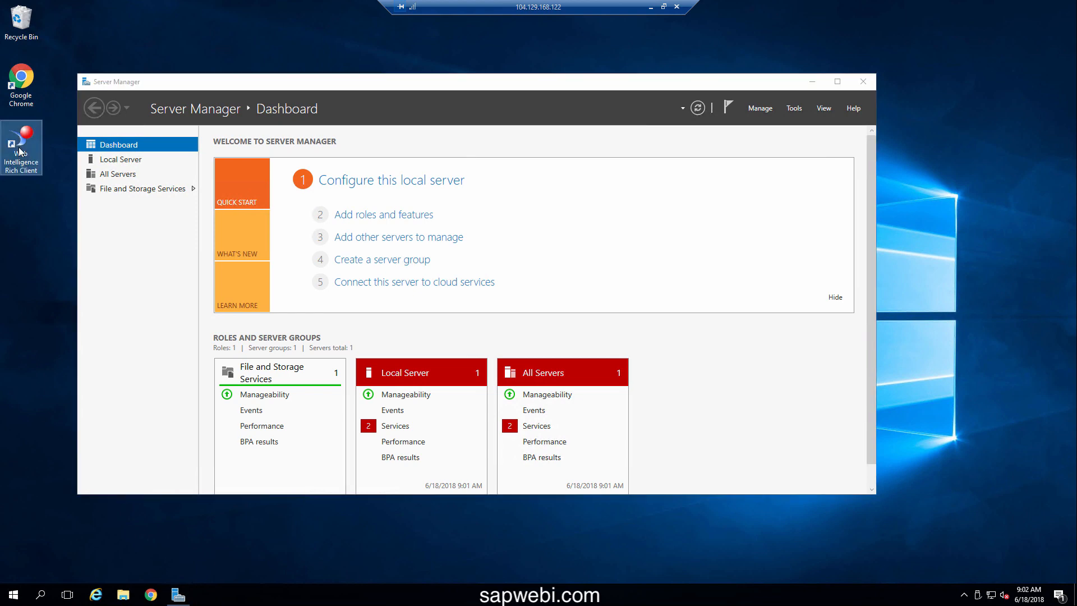
double_click(20, 152)
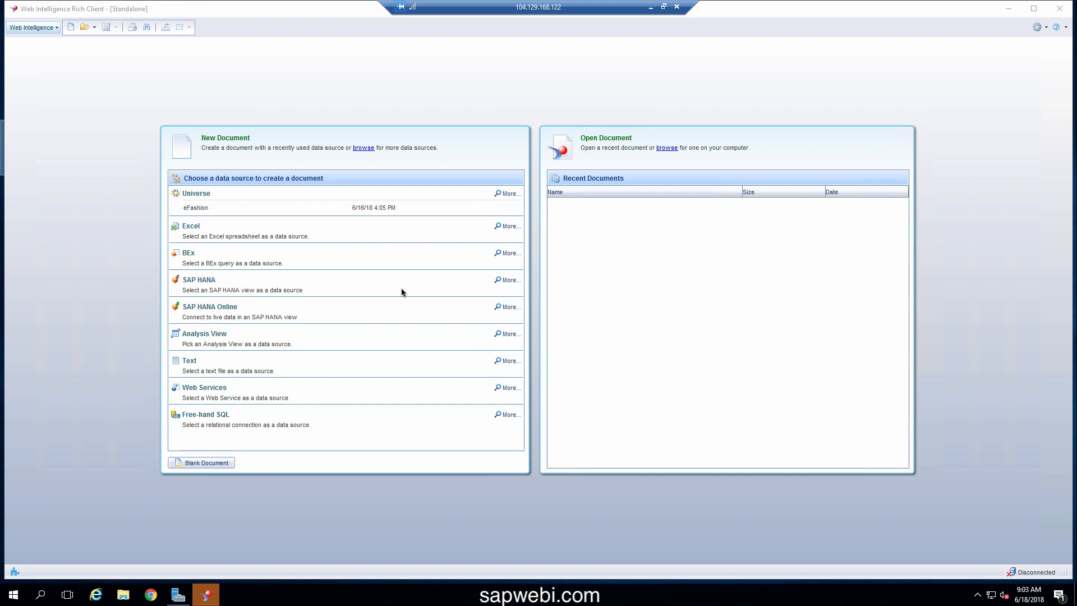
Start an eFashion query from the start page and log back on with the account password
click(194, 210)
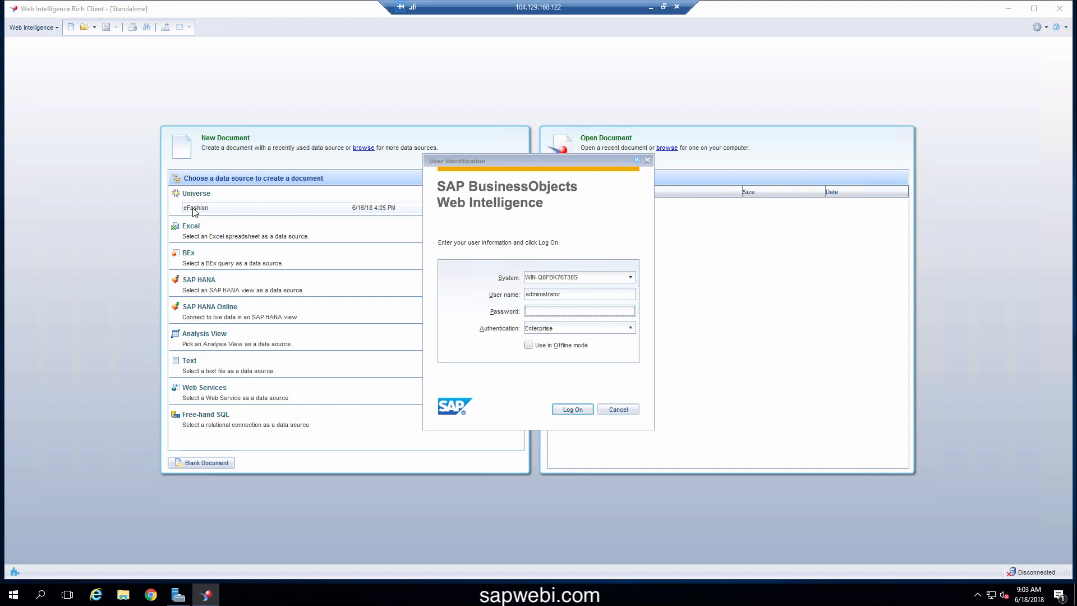
text(*********)
key(Return)
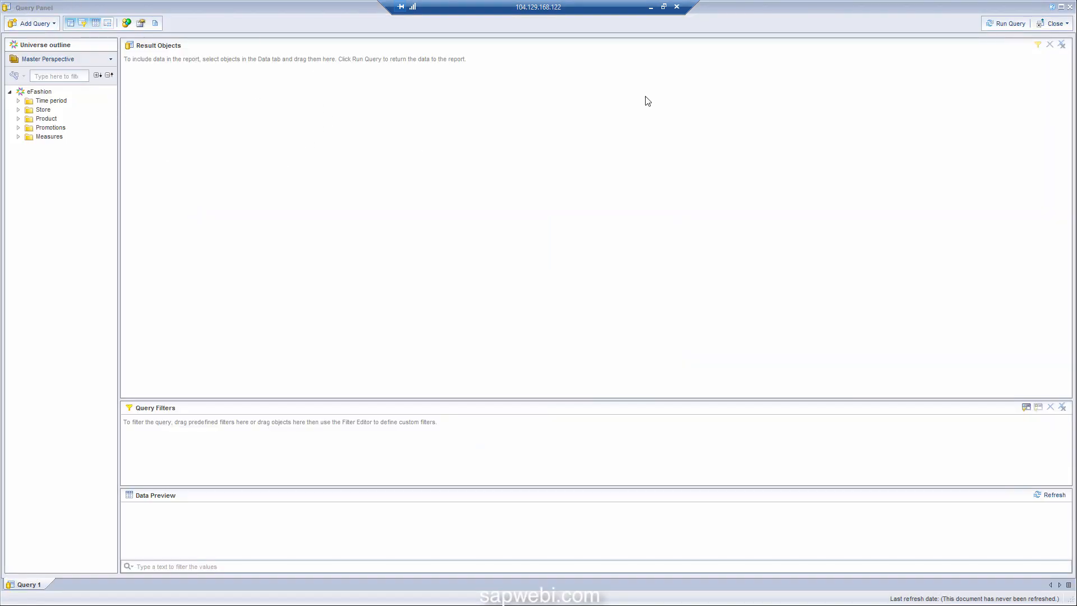
Close the Query Panel, discarding the eFashion query, and bring up the Windows Start menu
click(1071, 7)
click(575, 320)
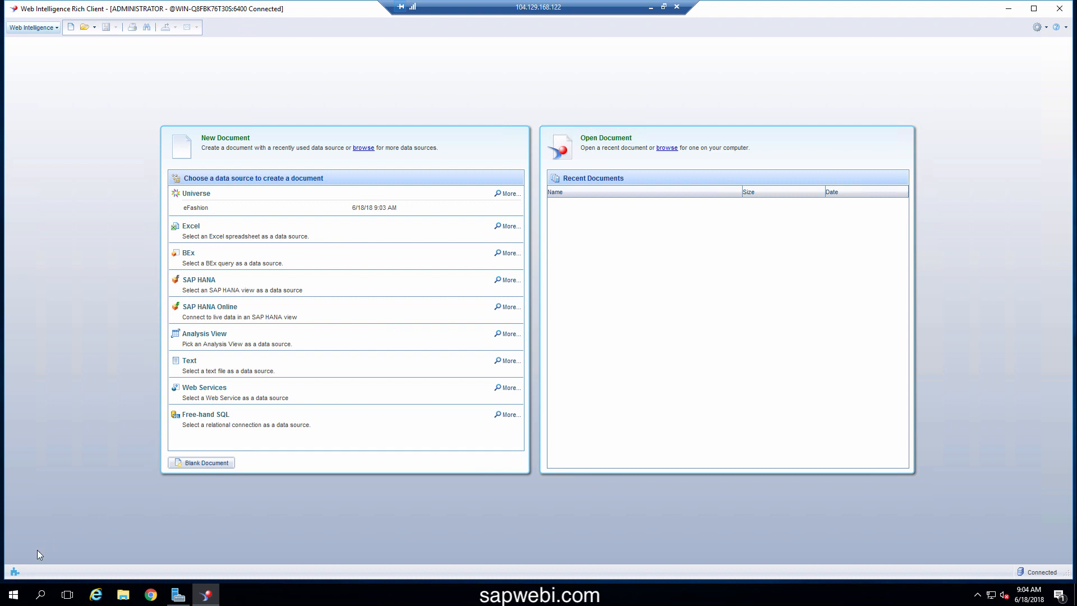
click(15, 594)
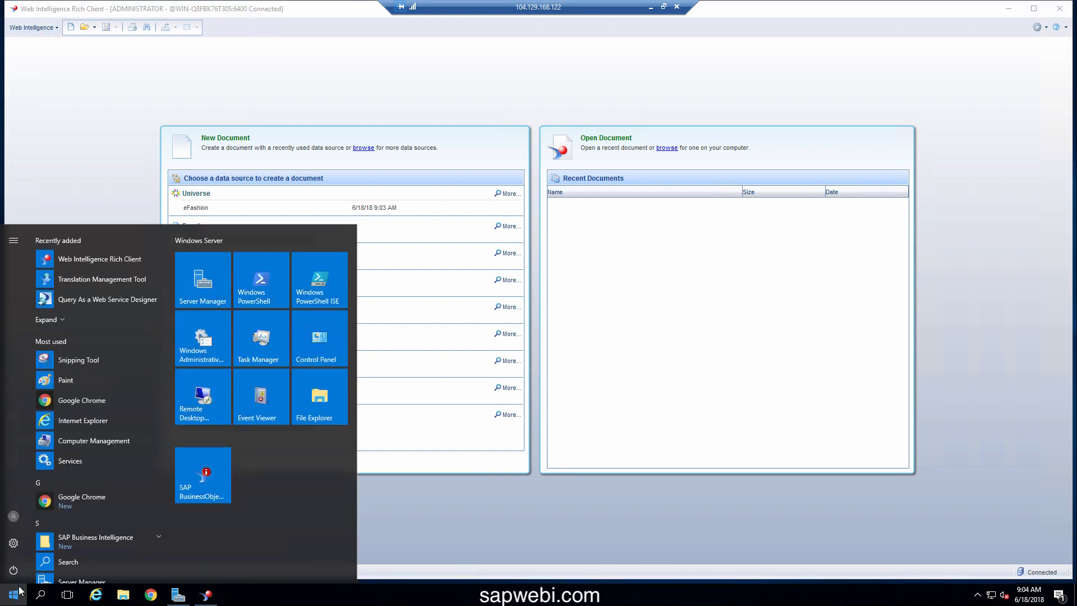
Launch the BI Platform Central Management Console from the SAP Business Intelligence Start menu group
click(75, 536)
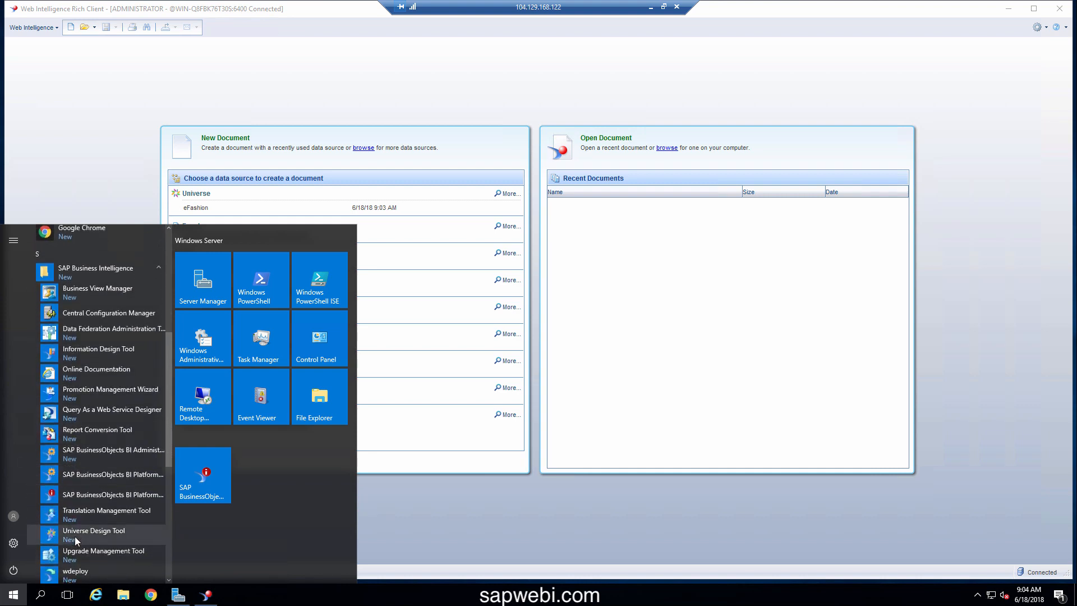
click(110, 476)
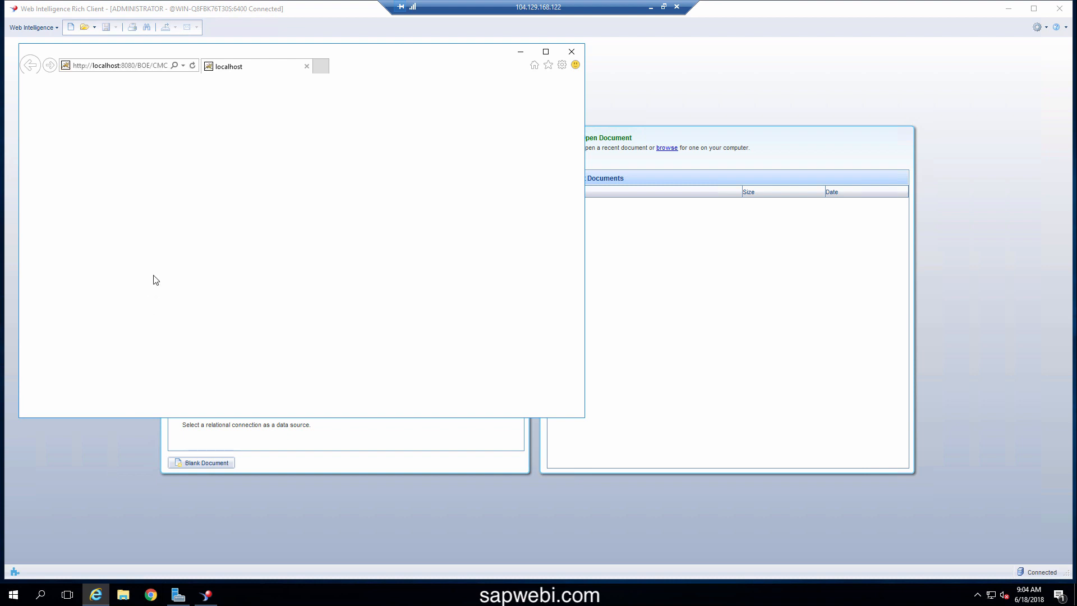
Maximize the browser and log into the CMC with the pasted account password
click(546, 52)
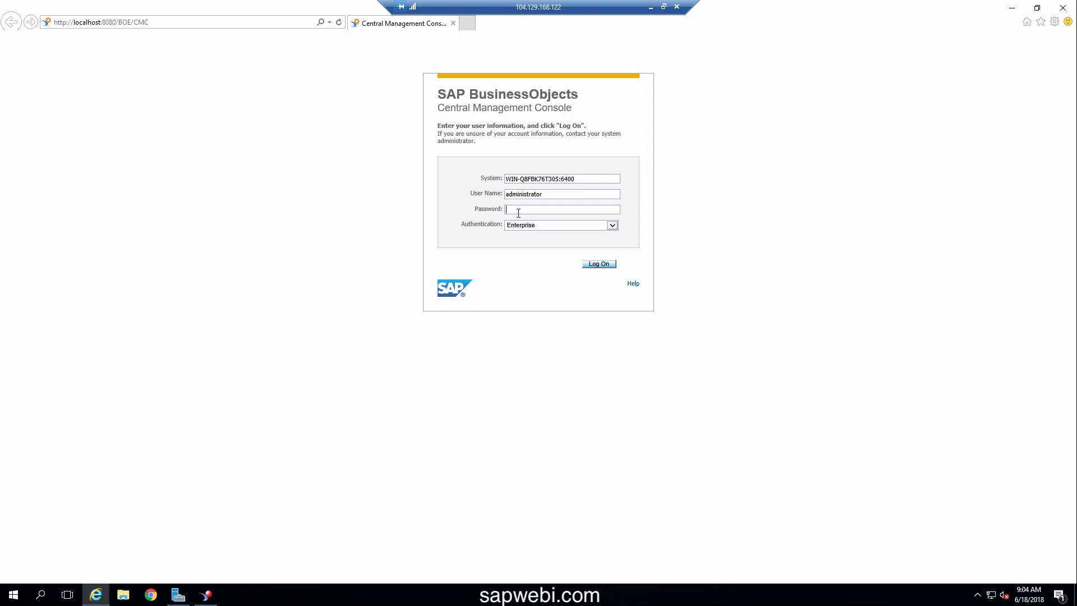
key(ctrl+v)
key(Return)
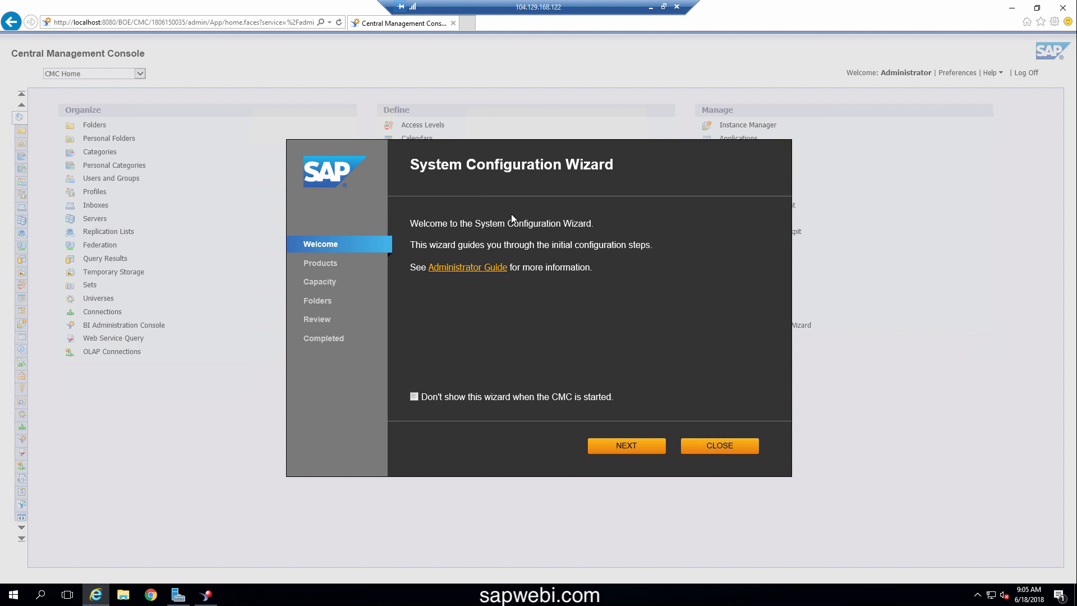
Close the wizard, view License Keys showing the 2018-07-15 expiry, then switch to Chrome
click(730, 446)
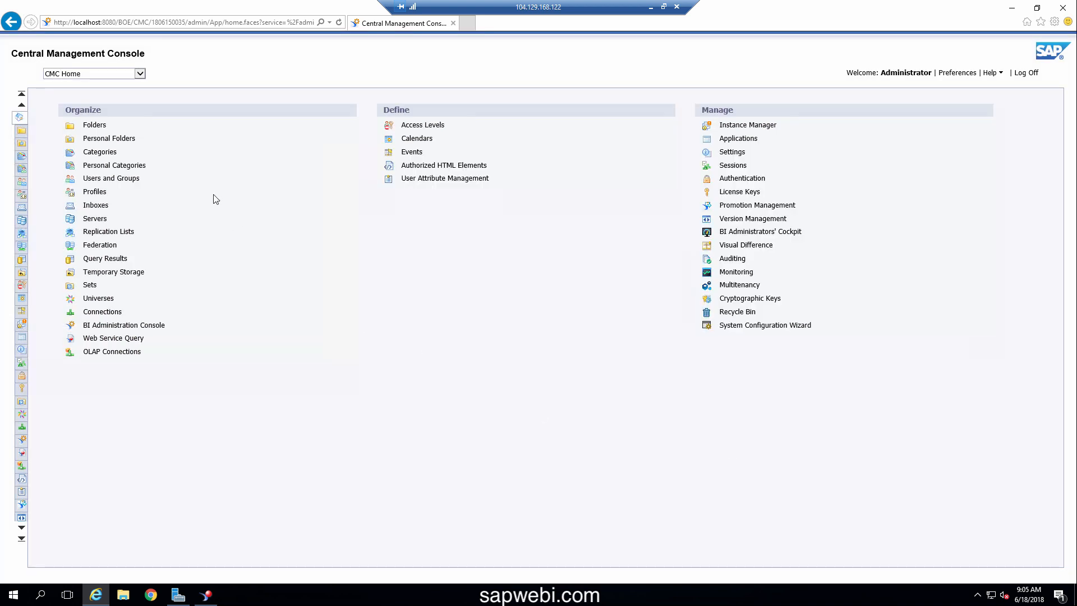
click(137, 73)
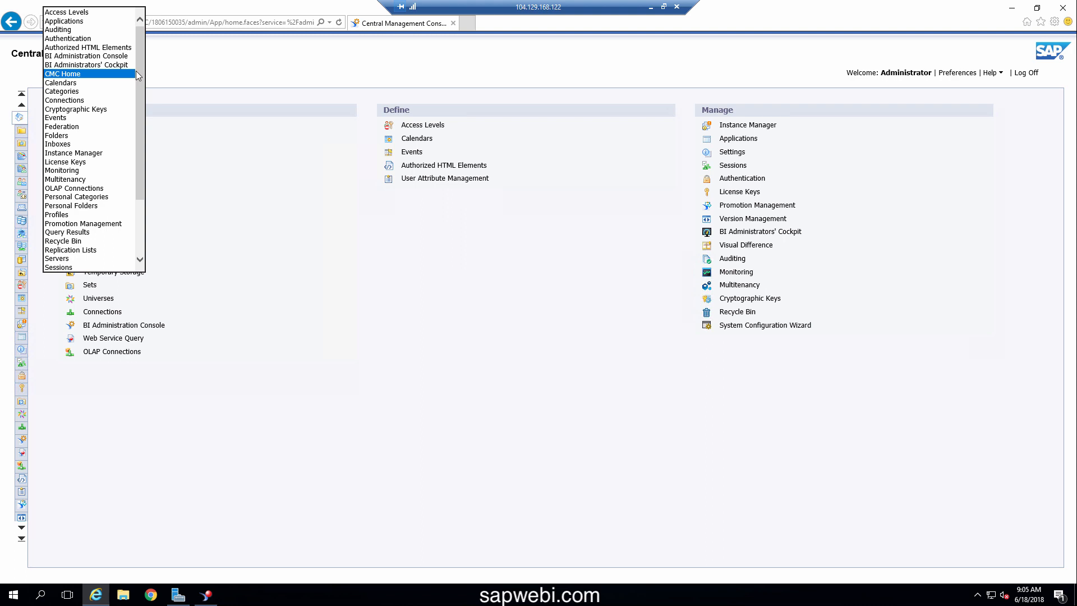
click(81, 163)
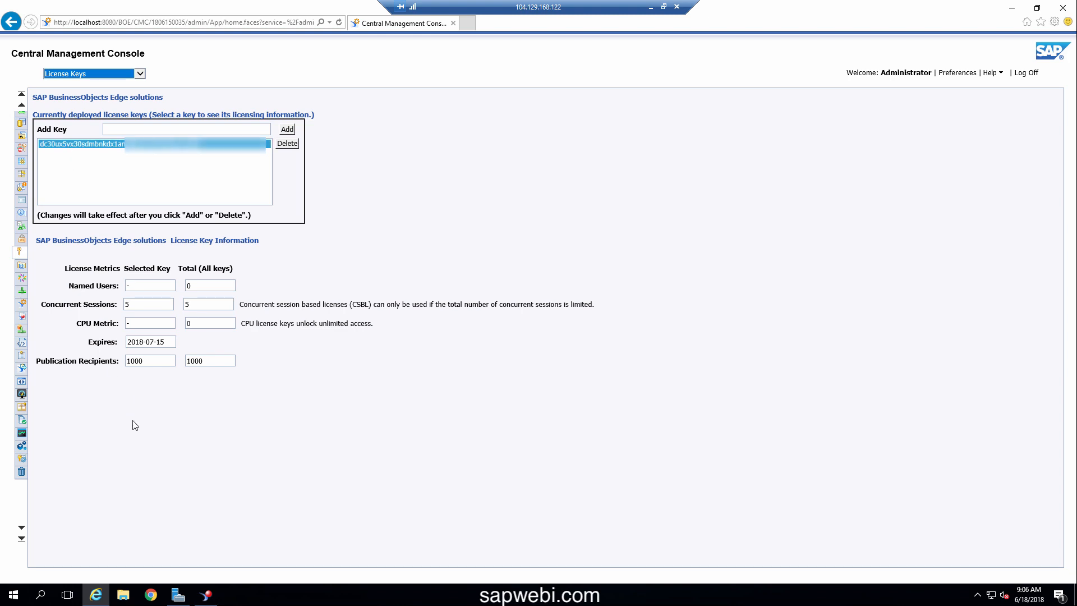
click(153, 596)
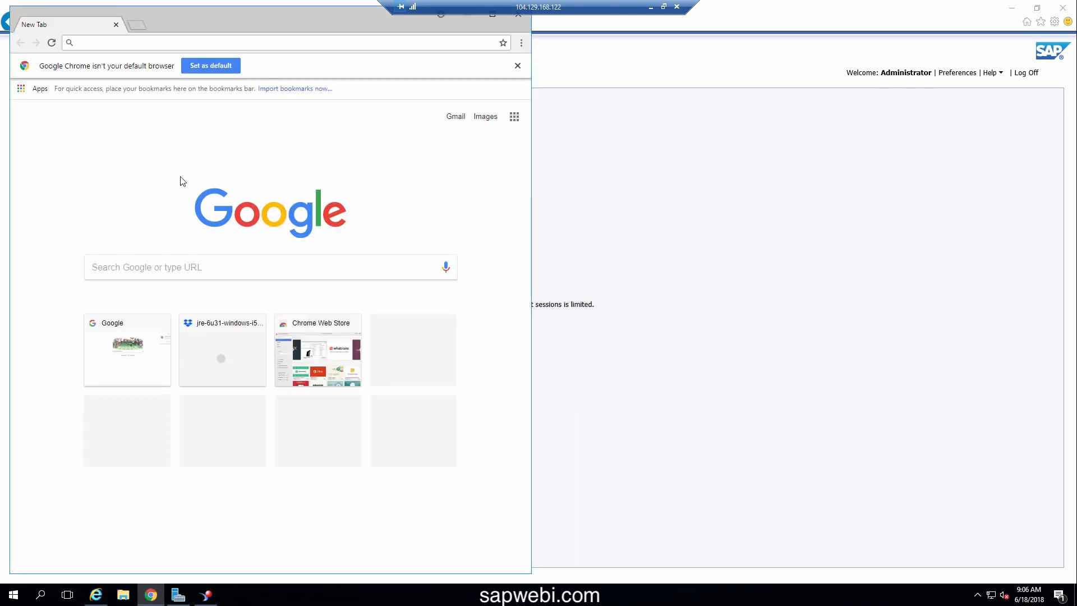
Search Google for 'sap bi edge edition trial' and open the 'Software Free Trials | SAP' result
click(139, 274)
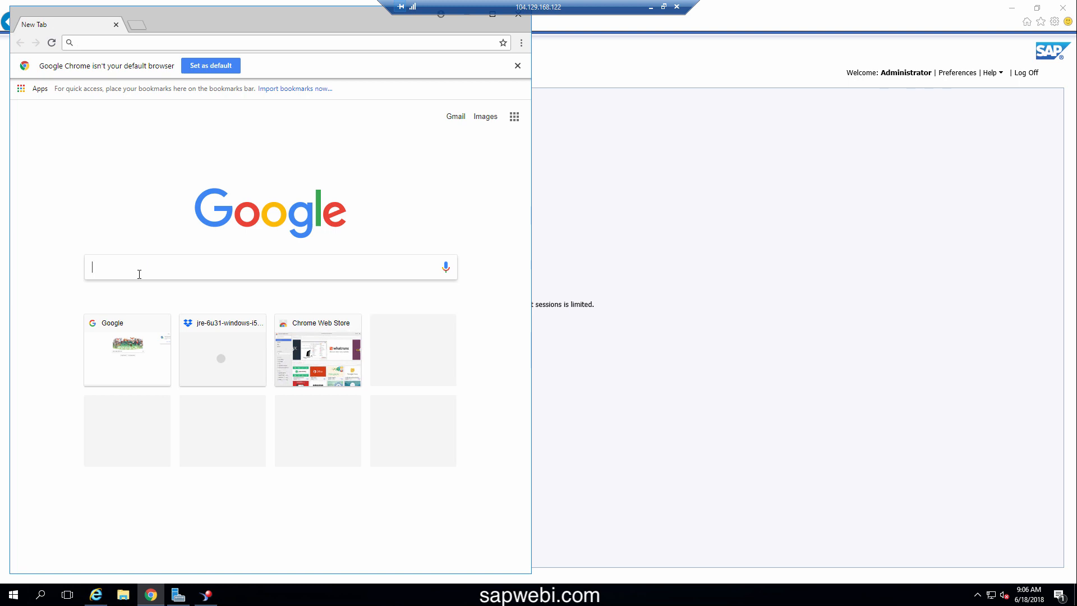
text(sap)
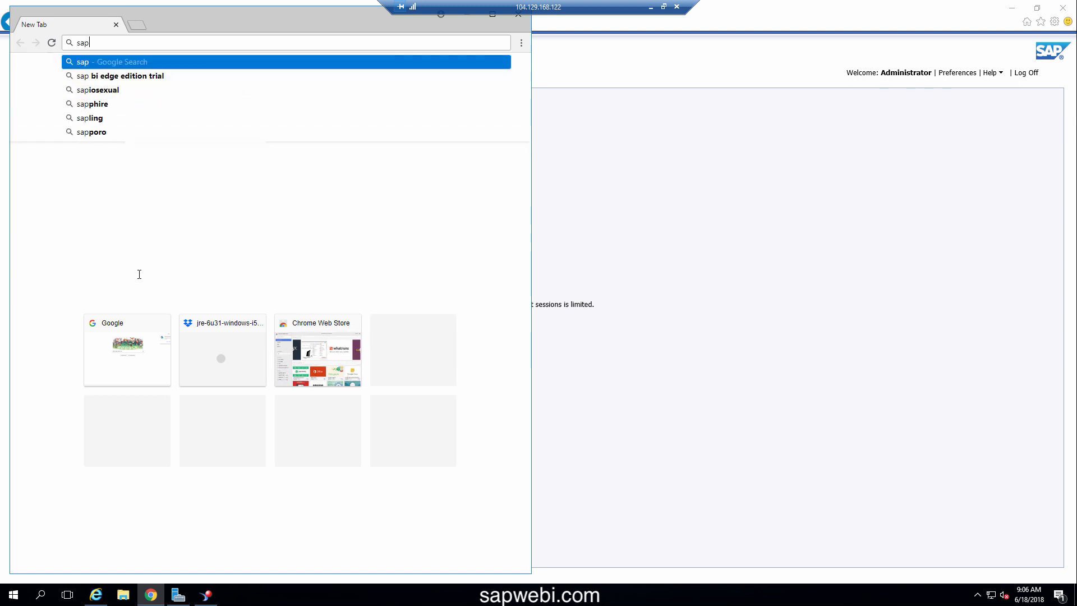
text( bi e)
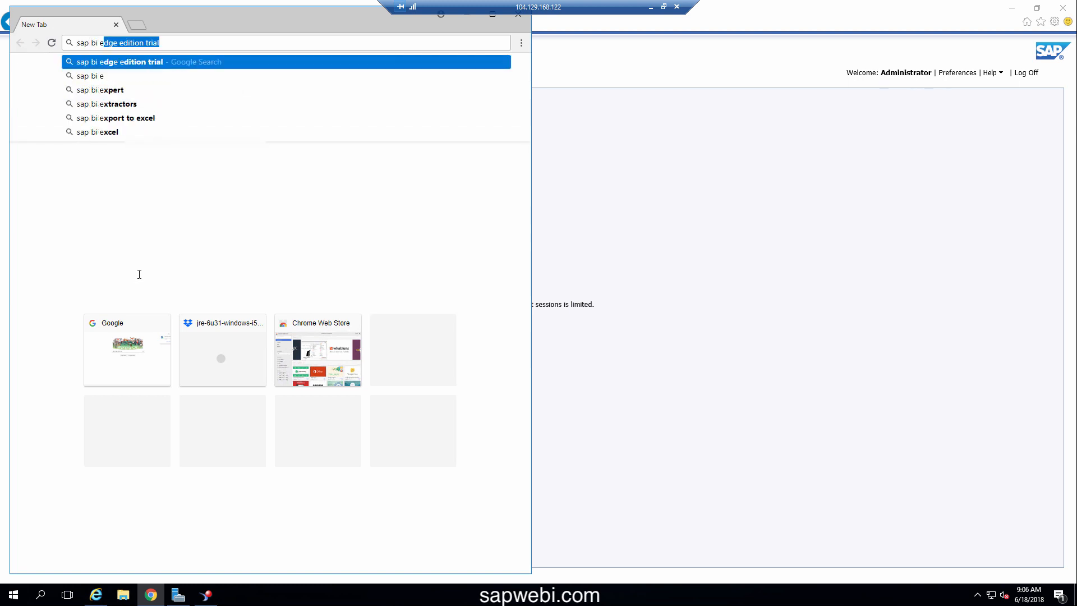
key(Return)
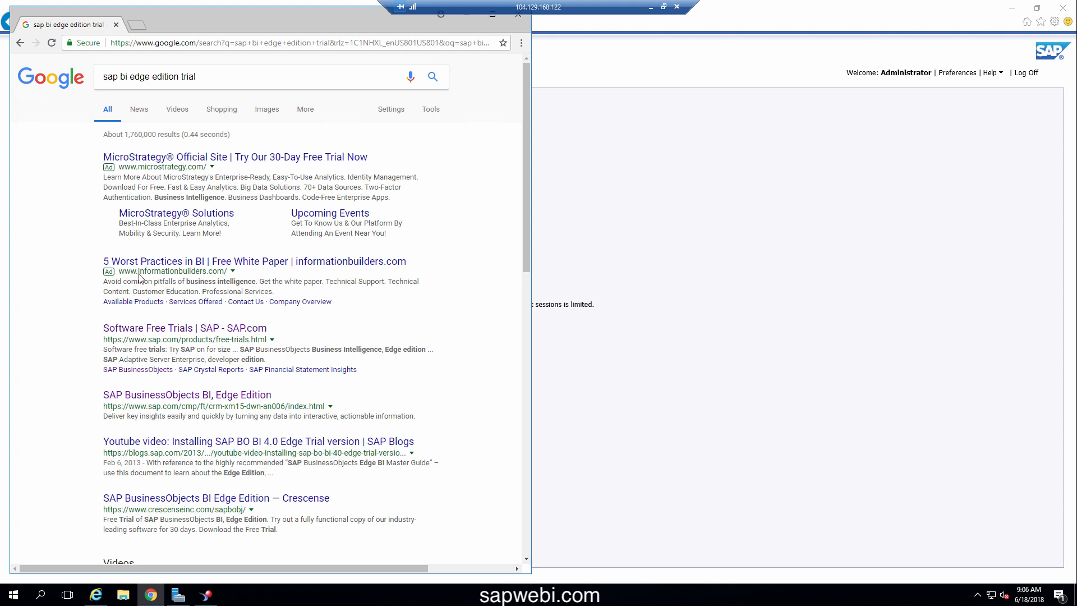
click(130, 329)
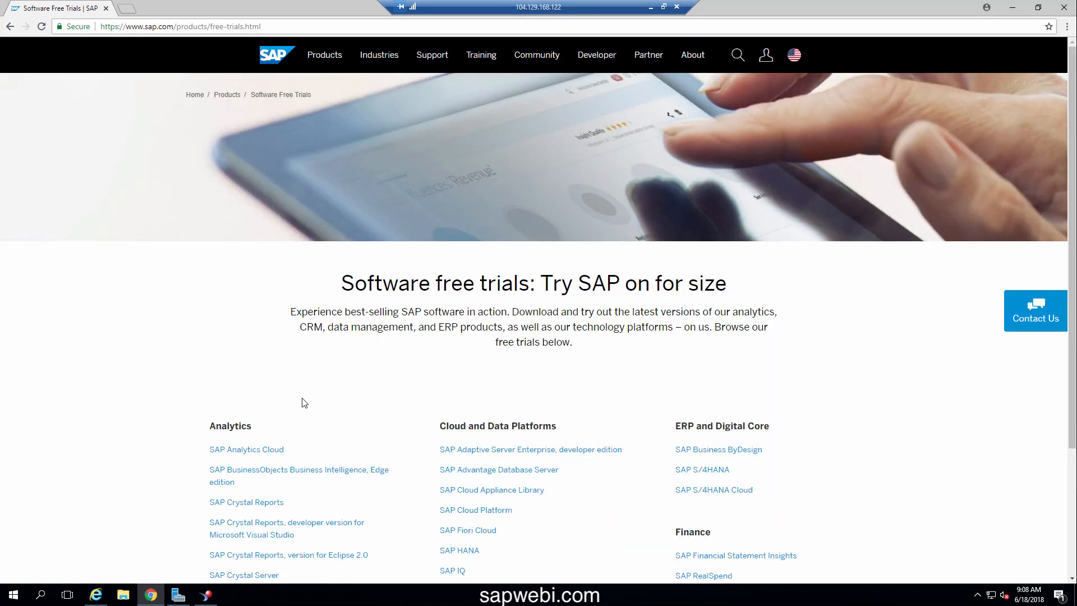
Start the BI Edge Edition free trial, submit the user's first name, last name and e-mail, then select the key code sentence
click(270, 474)
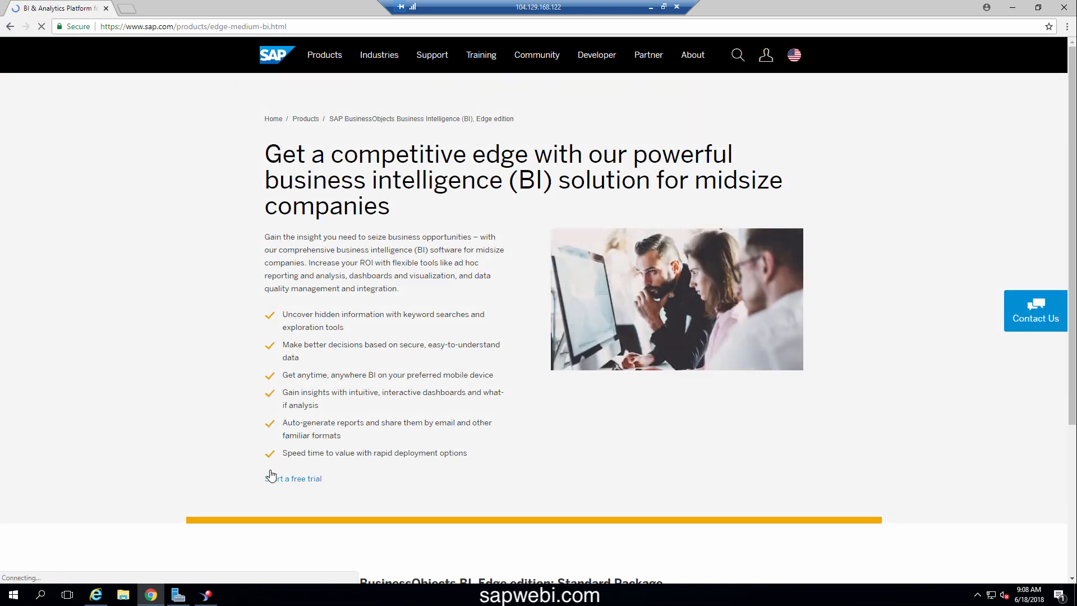
click(281, 480)
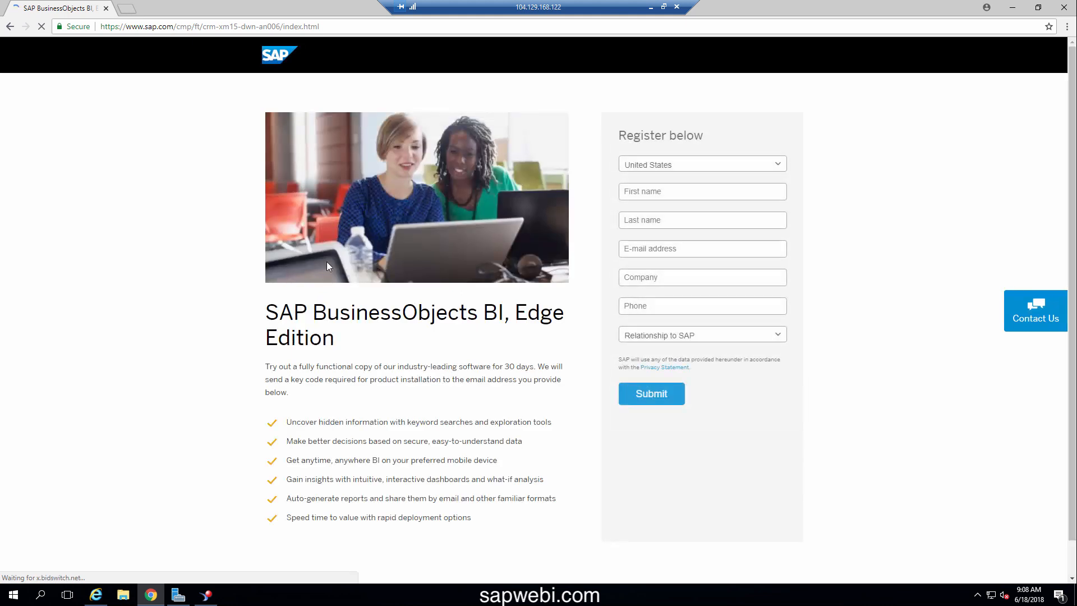
click(637, 194)
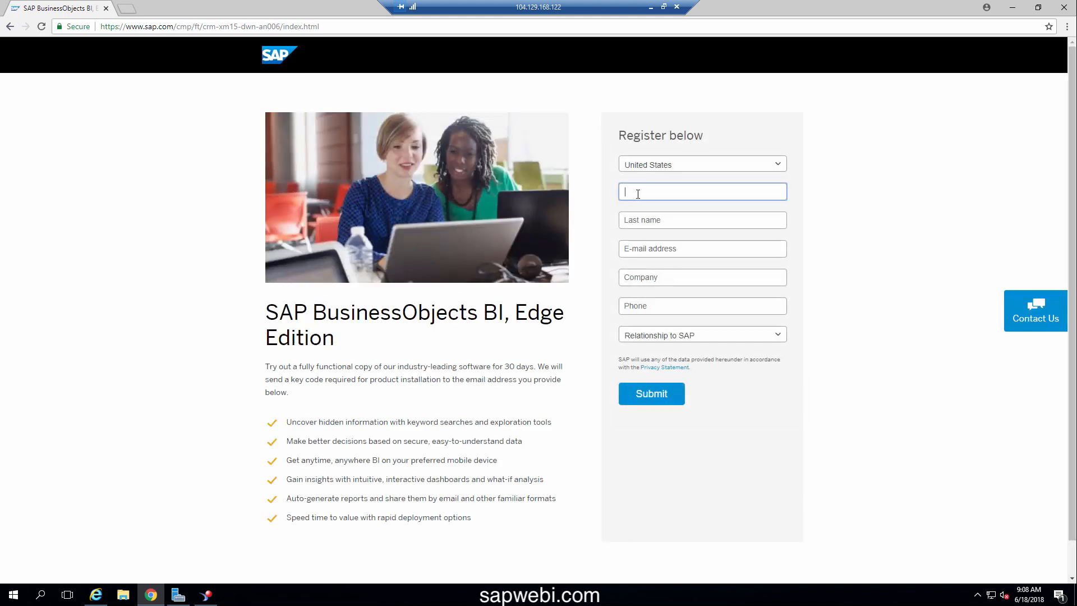
key(Tab)
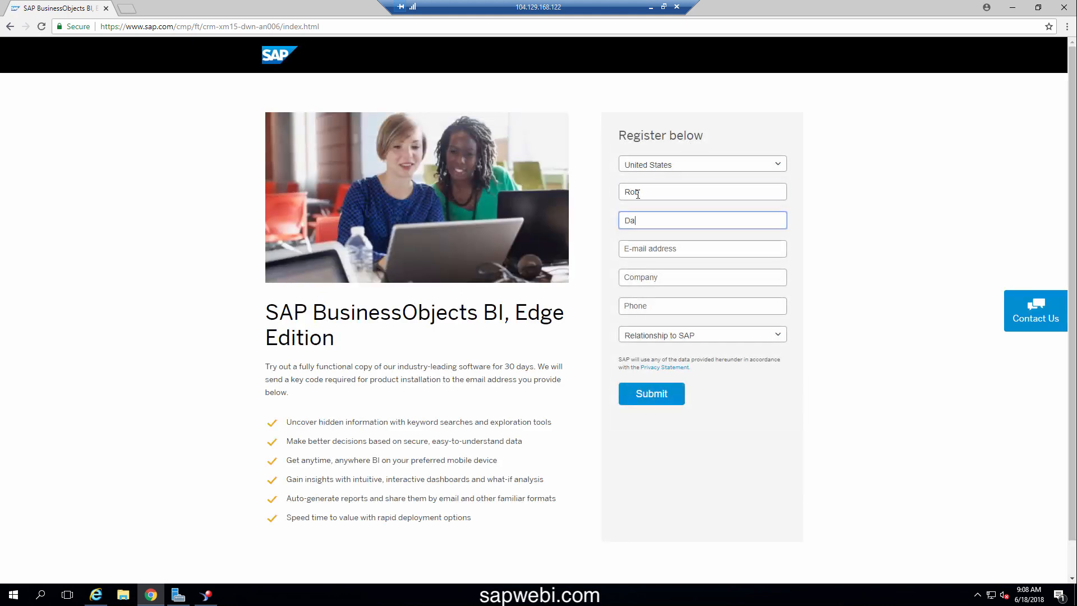
key(Tab)
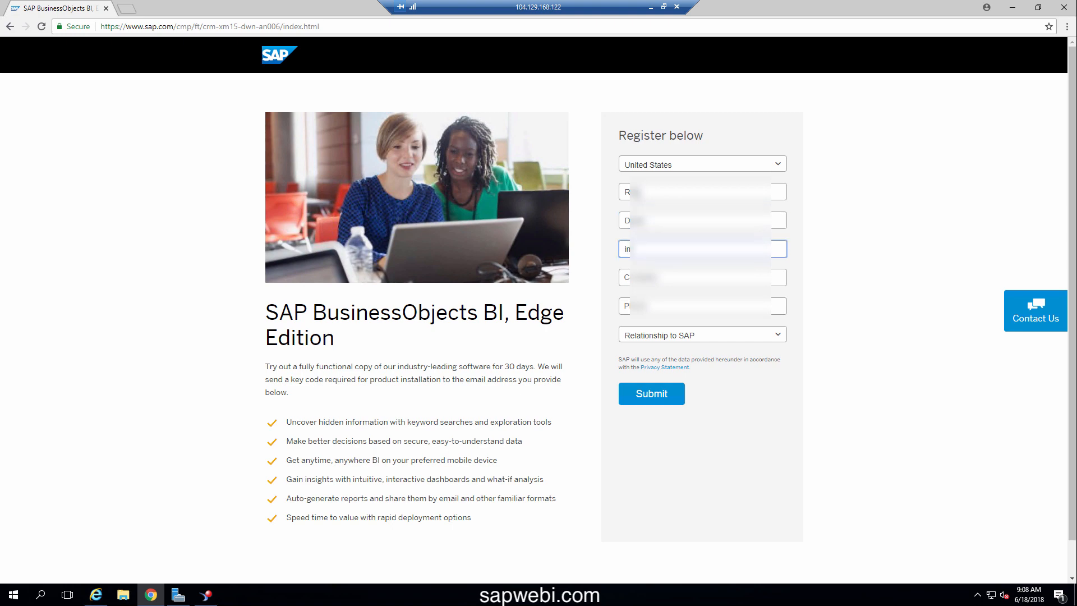
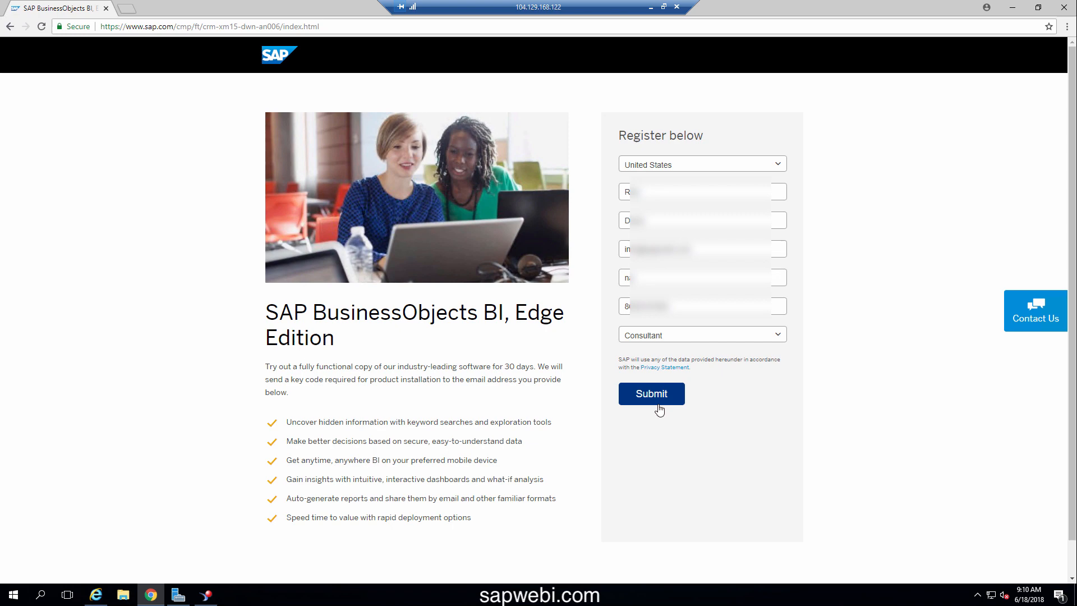
click(659, 410)
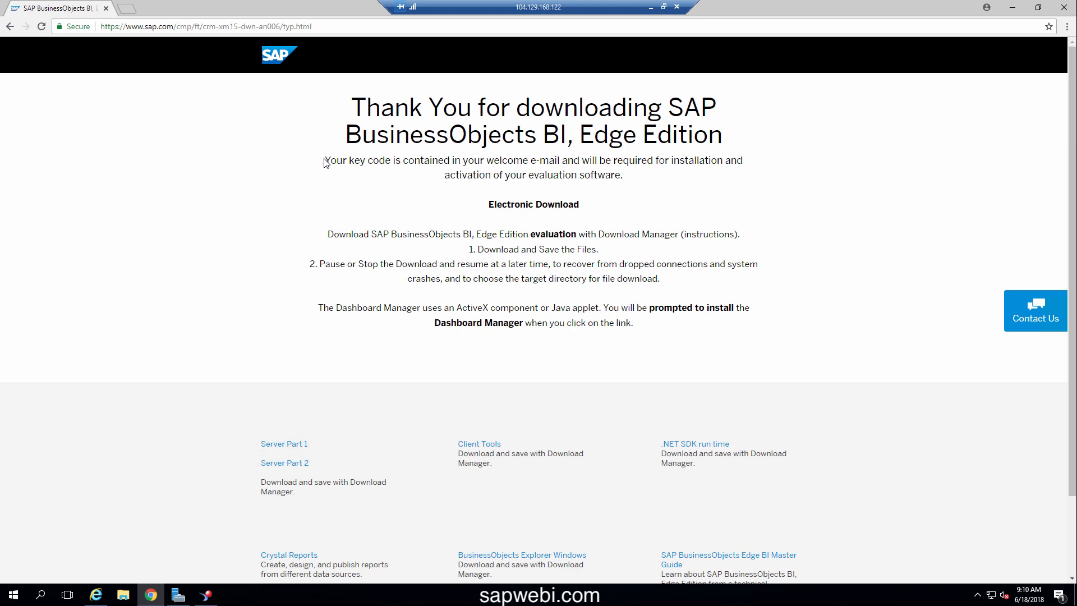
drag(325, 161, 555, 175)
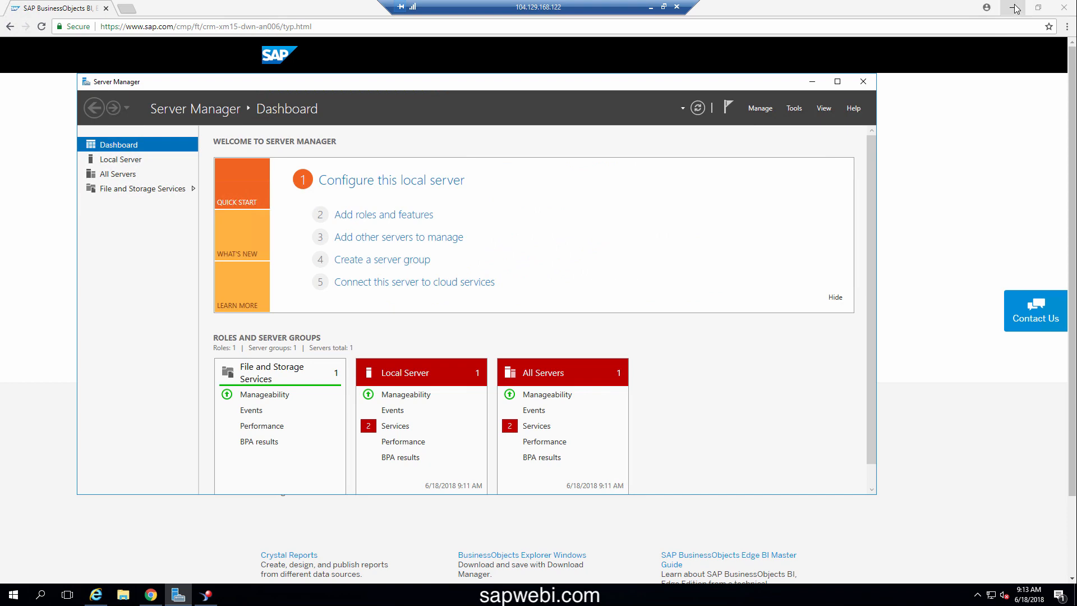
Bring the Central Management Console back in front and request deletion of the deployed license key
click(1015, 8)
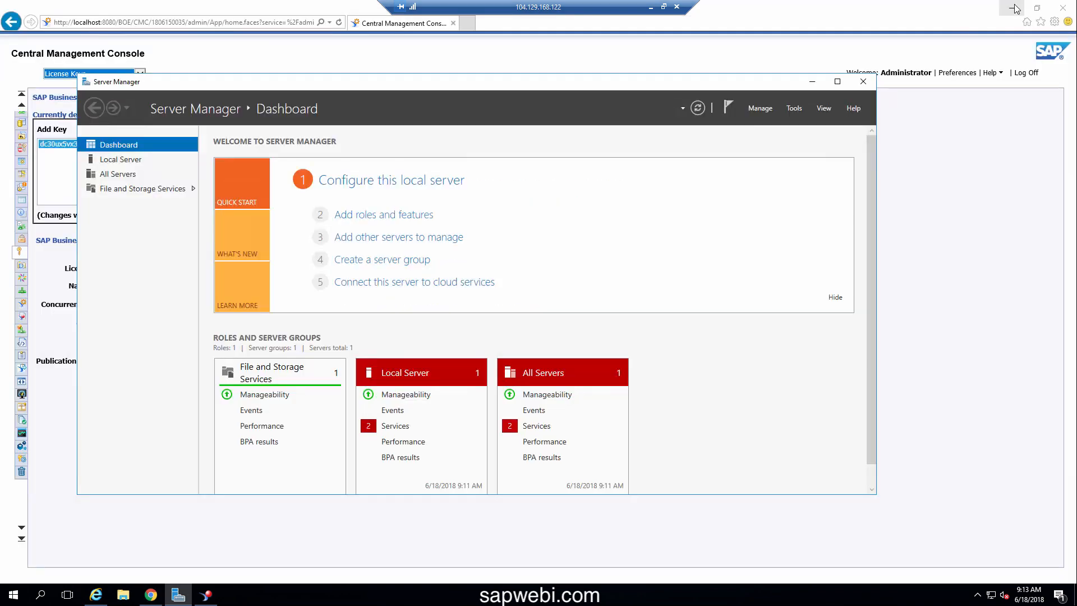
click(888, 136)
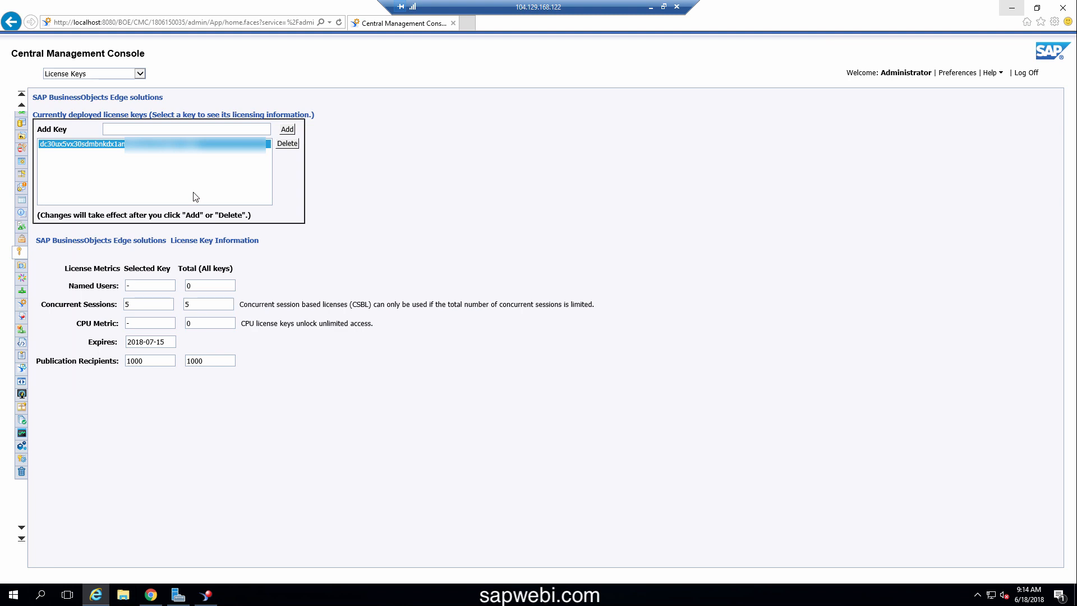
click(287, 143)
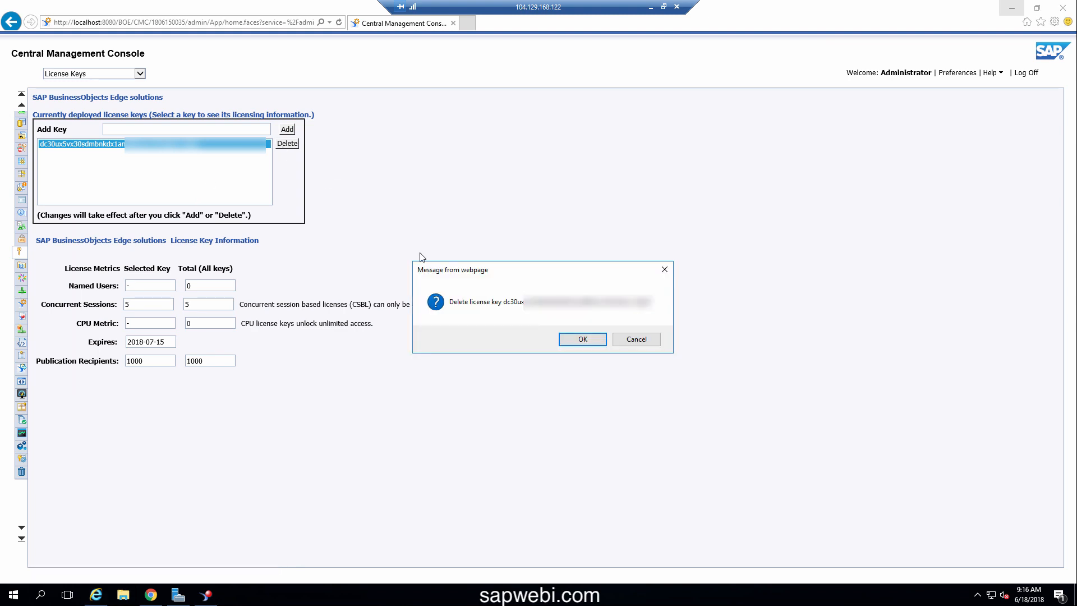
Confirm deleting the old key, then paste the key code into Add Key and add it
click(582, 340)
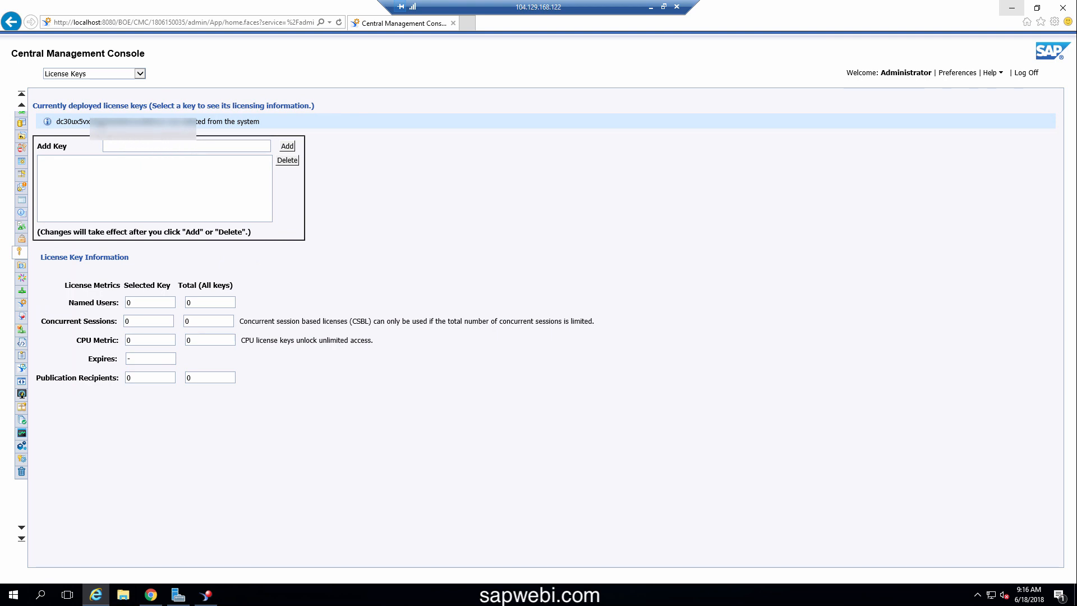
double_click(100, 124)
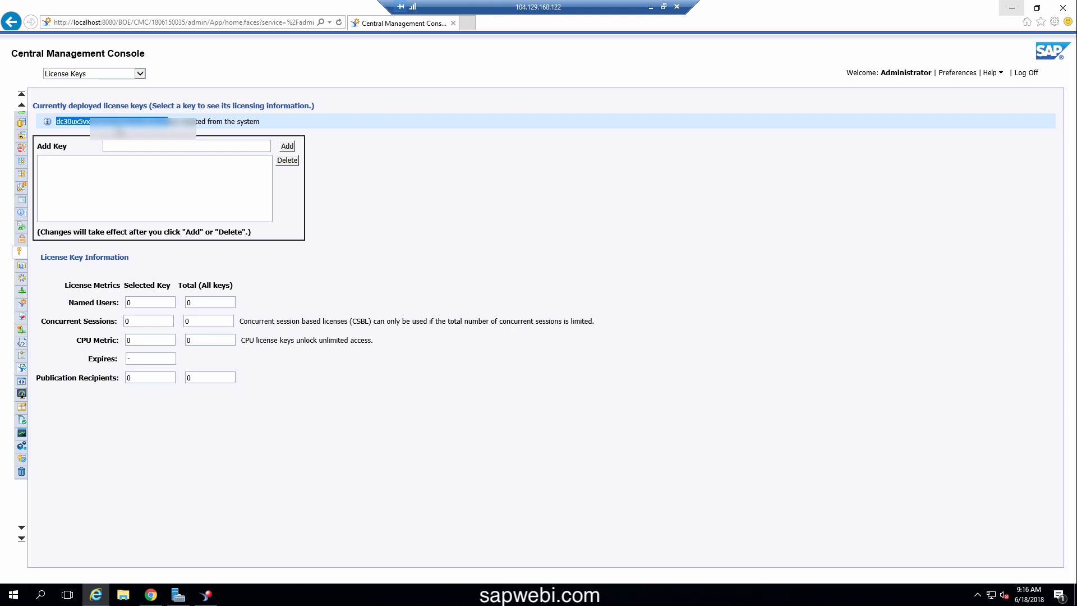
click(230, 145)
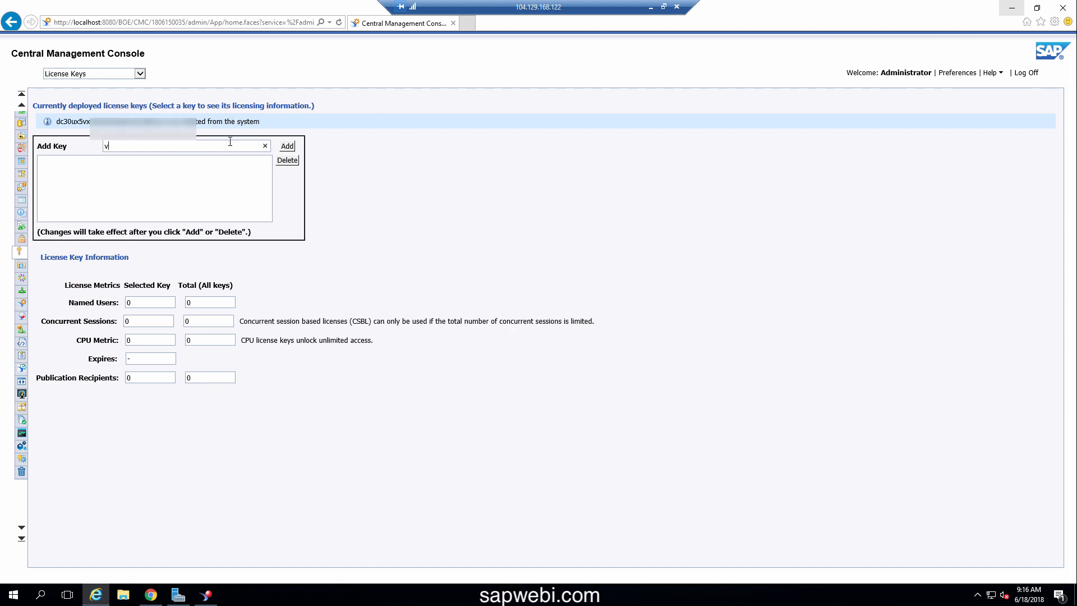
key(ctrl+v)
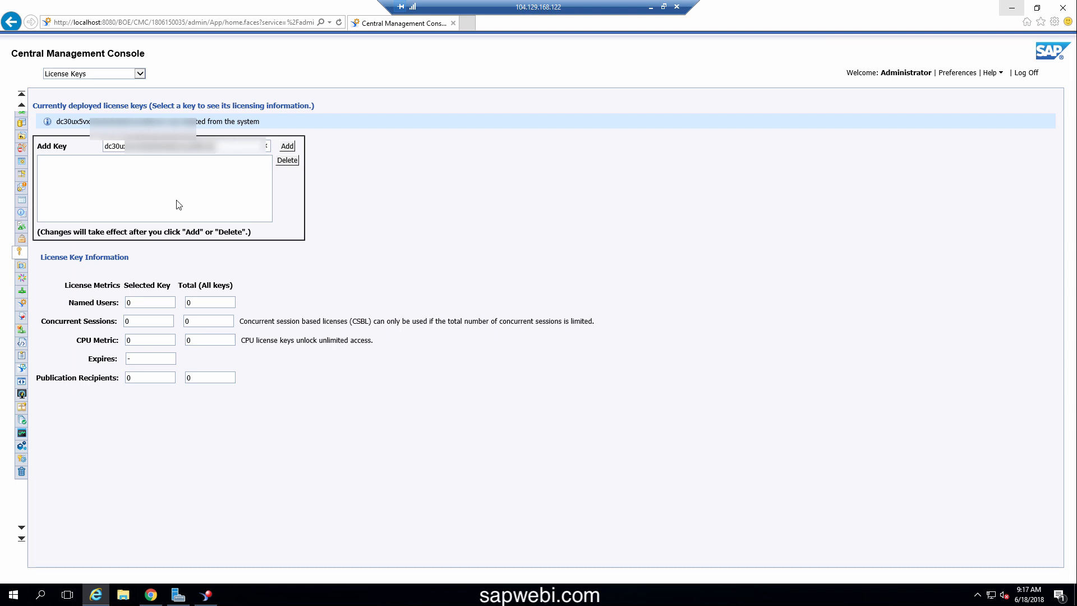
click(287, 146)
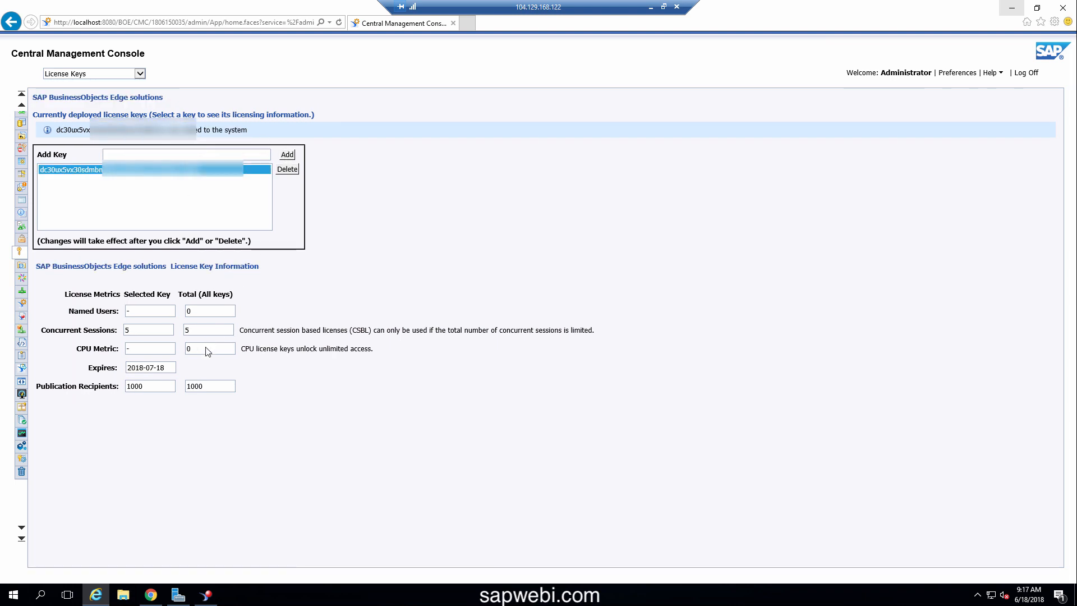